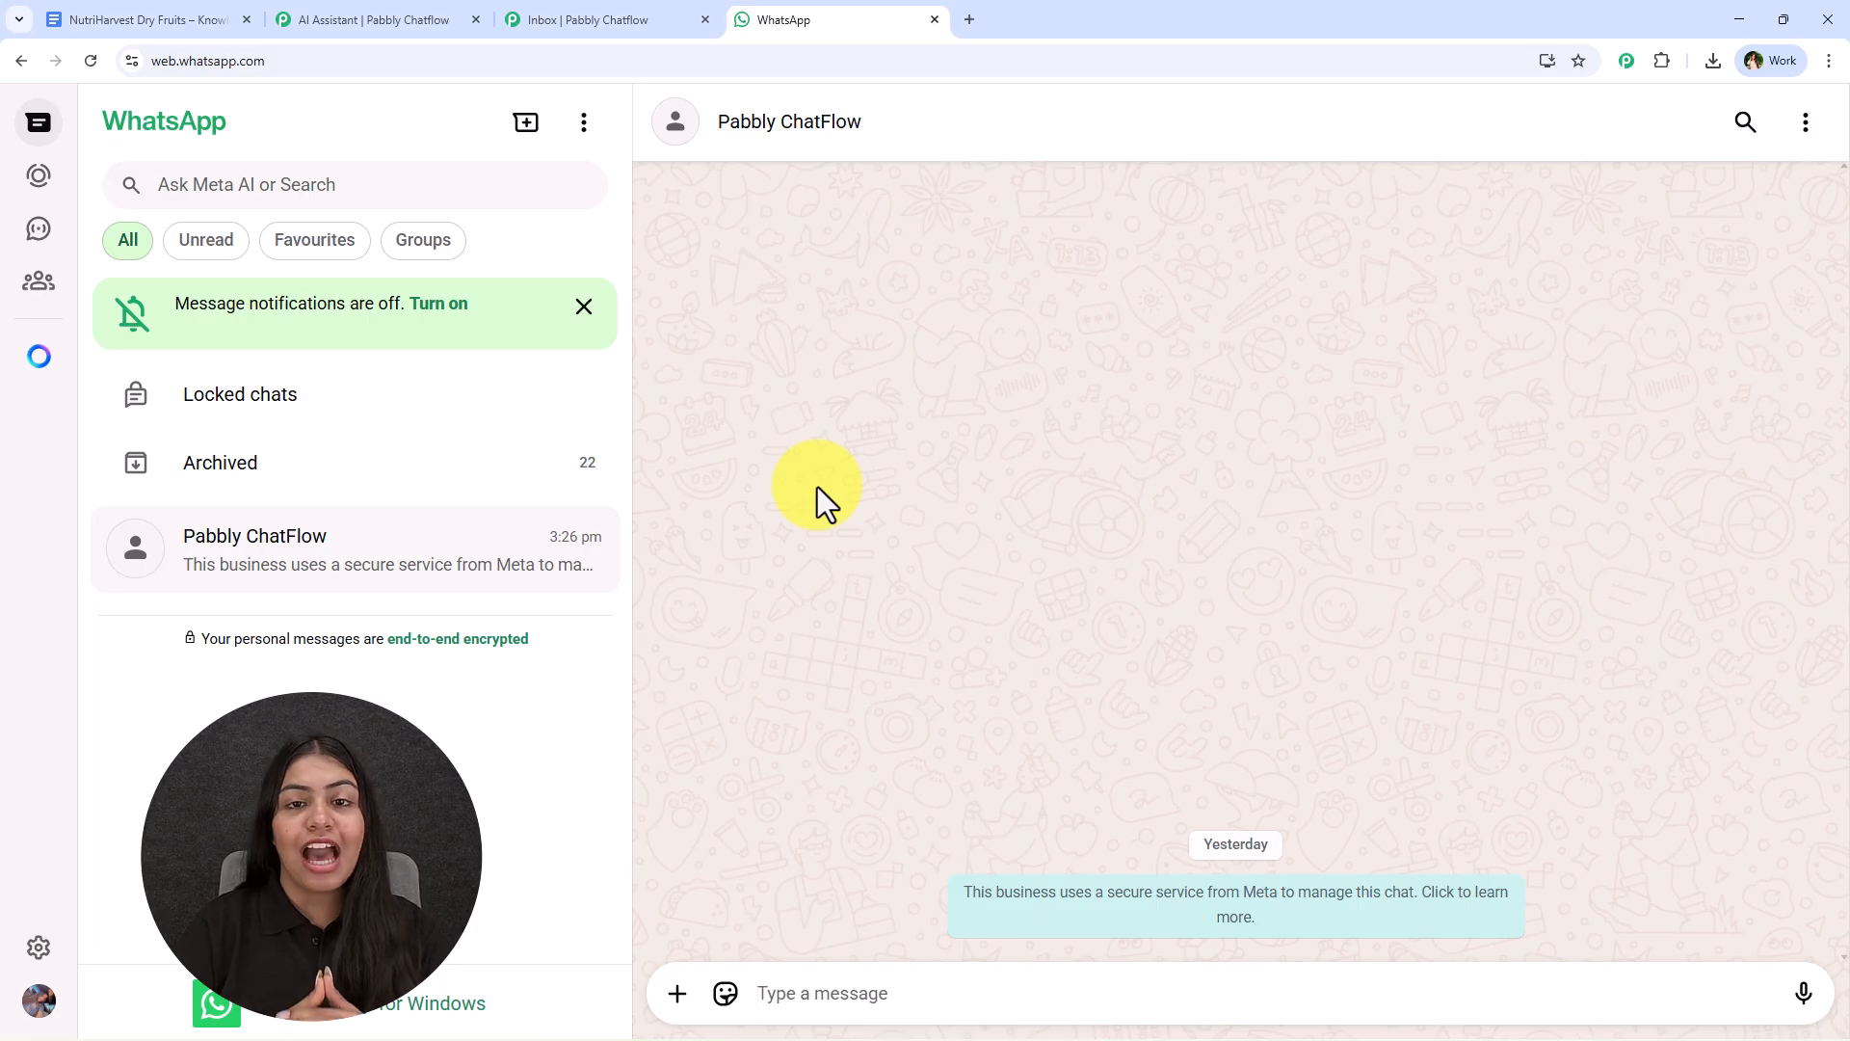
- Send the message "Hi, I want to order some dry fruits — what varieties do you have?" in the Pabbly ChatFlow chat
text(Hi, I want to order some dry fruits — what varieties do you have?)
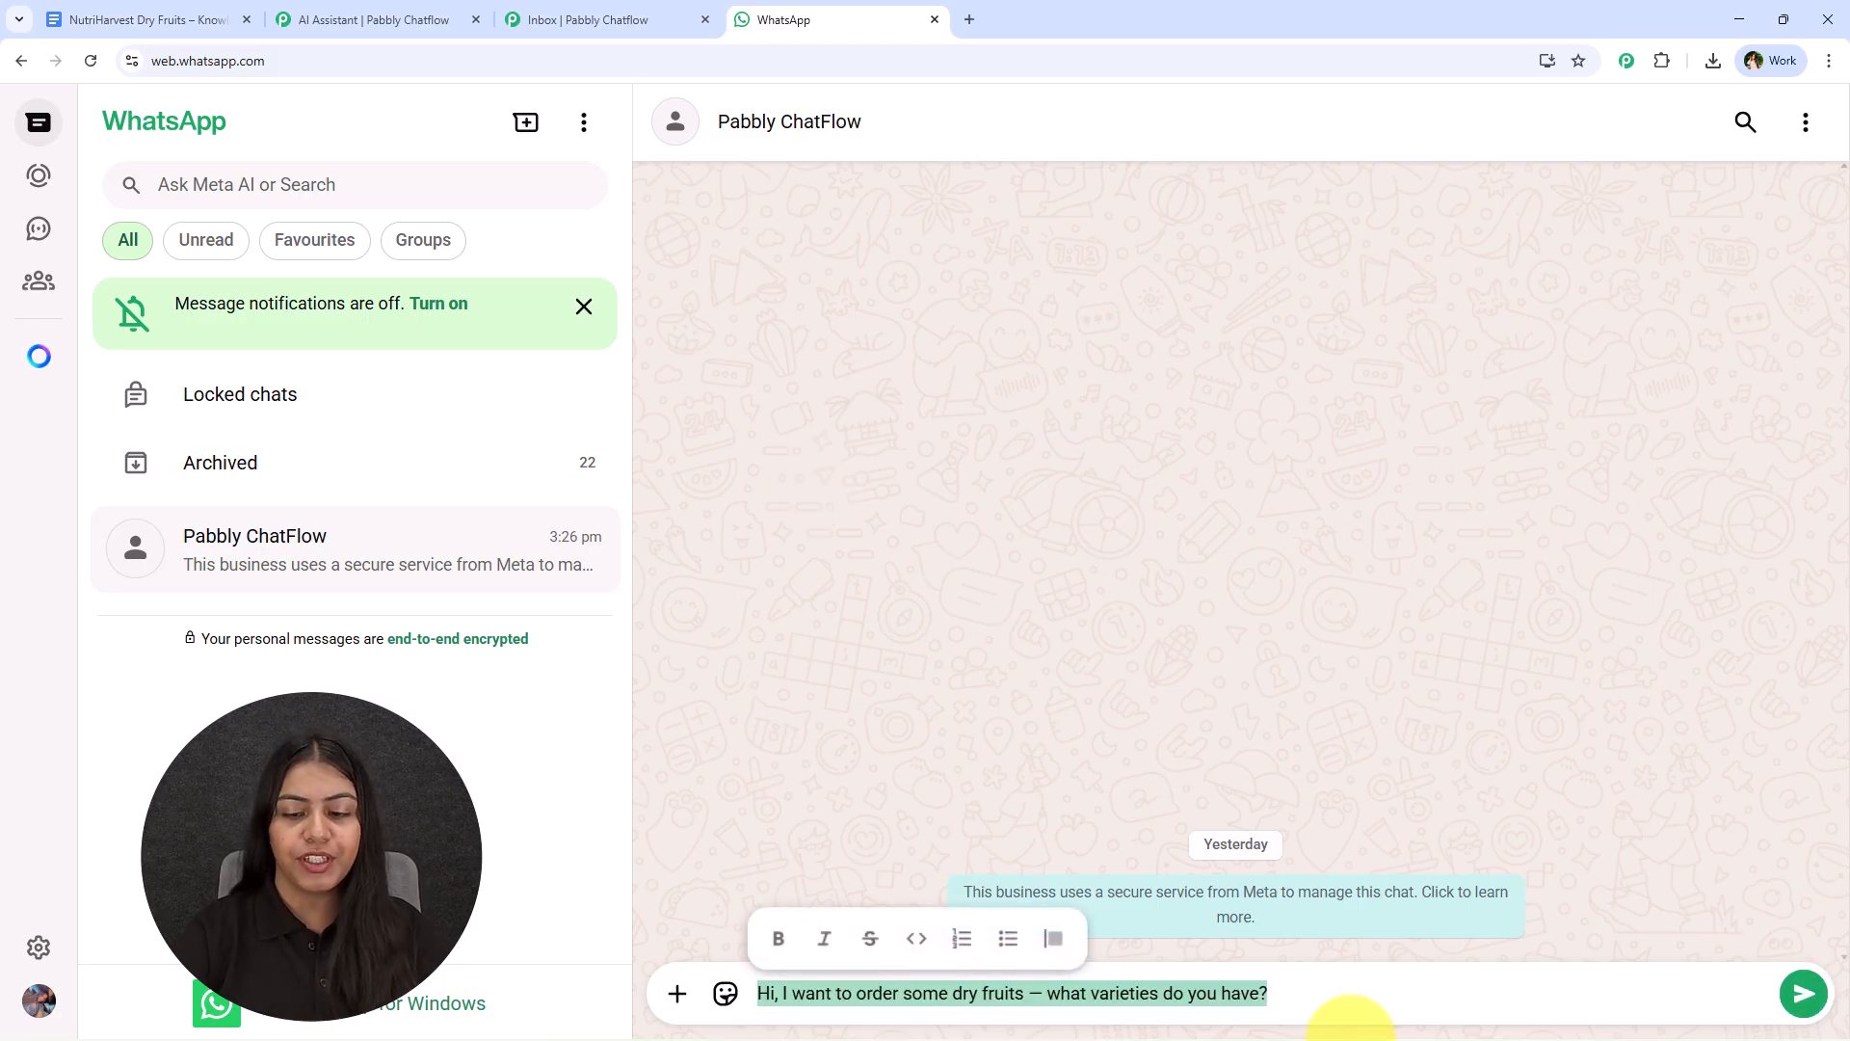
click(1349, 988)
key(Return)
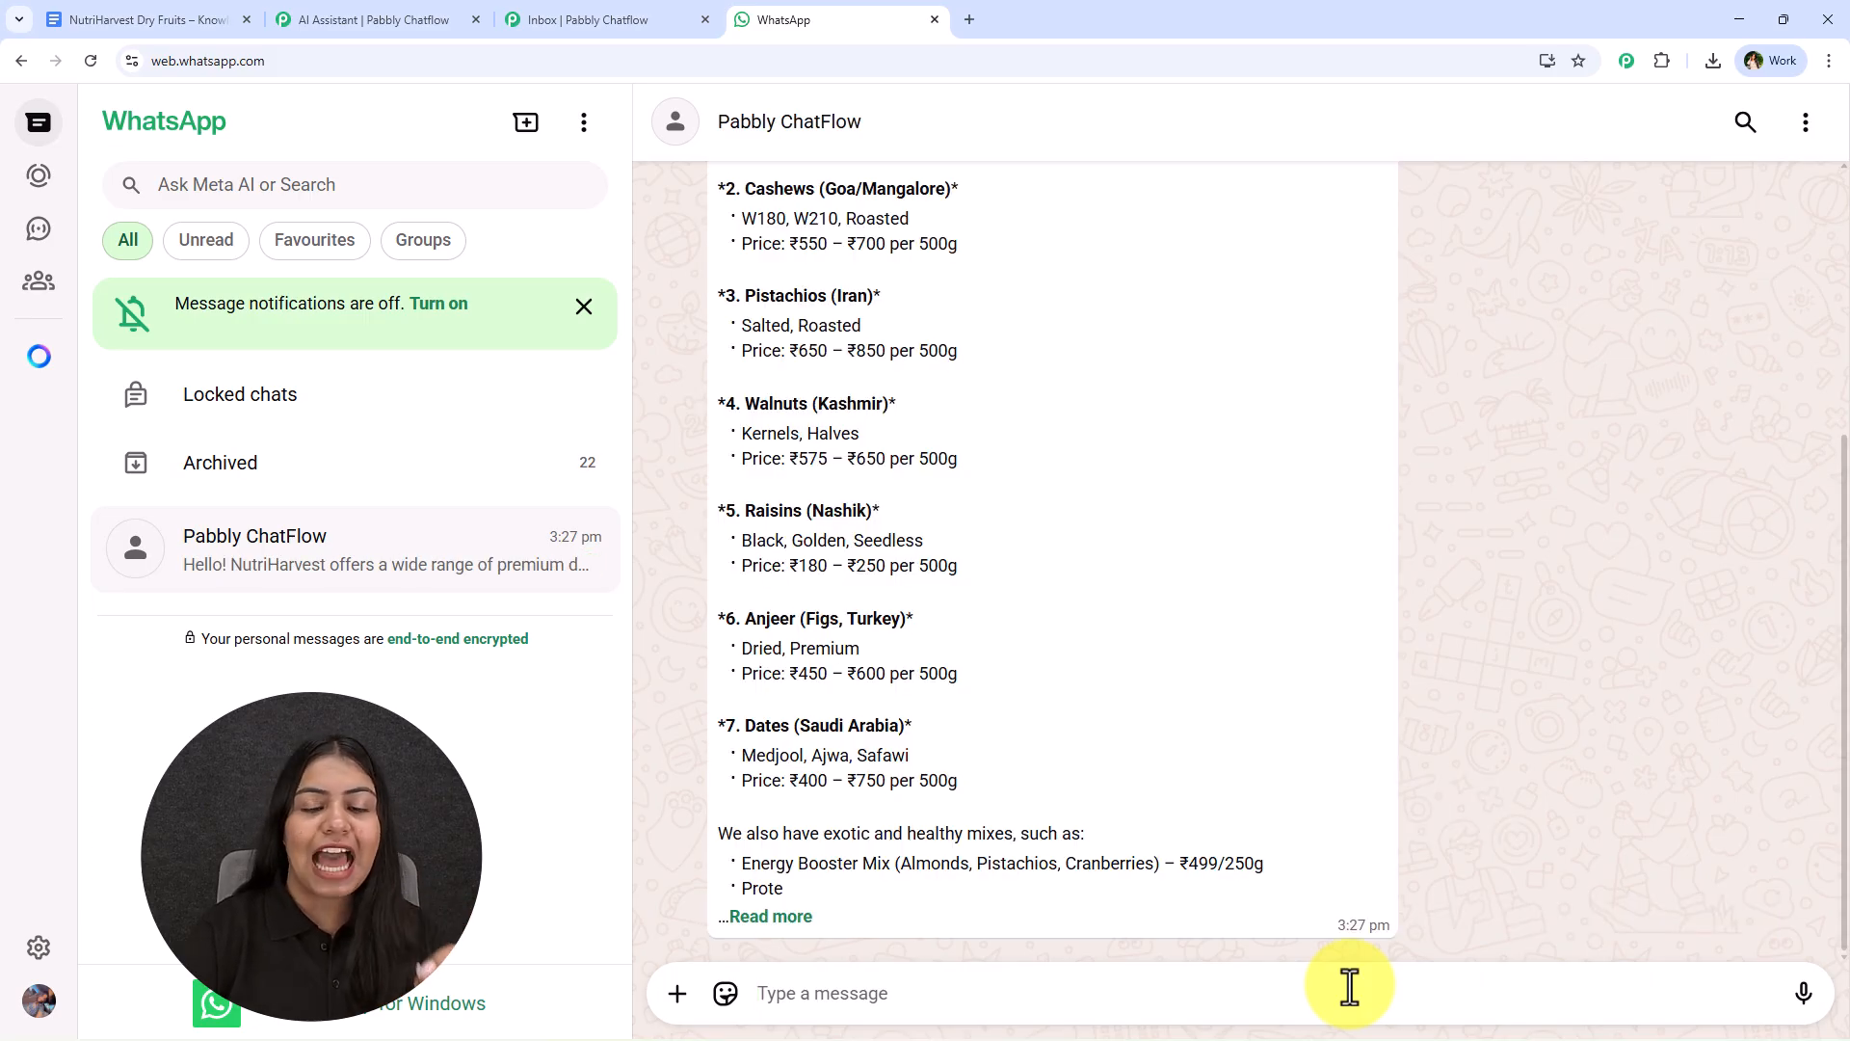
- Expand the chatbot's reply on dry fruit varieties and read it through to the exotic and healthy mixes
scroll(1288, 935, up, 5)
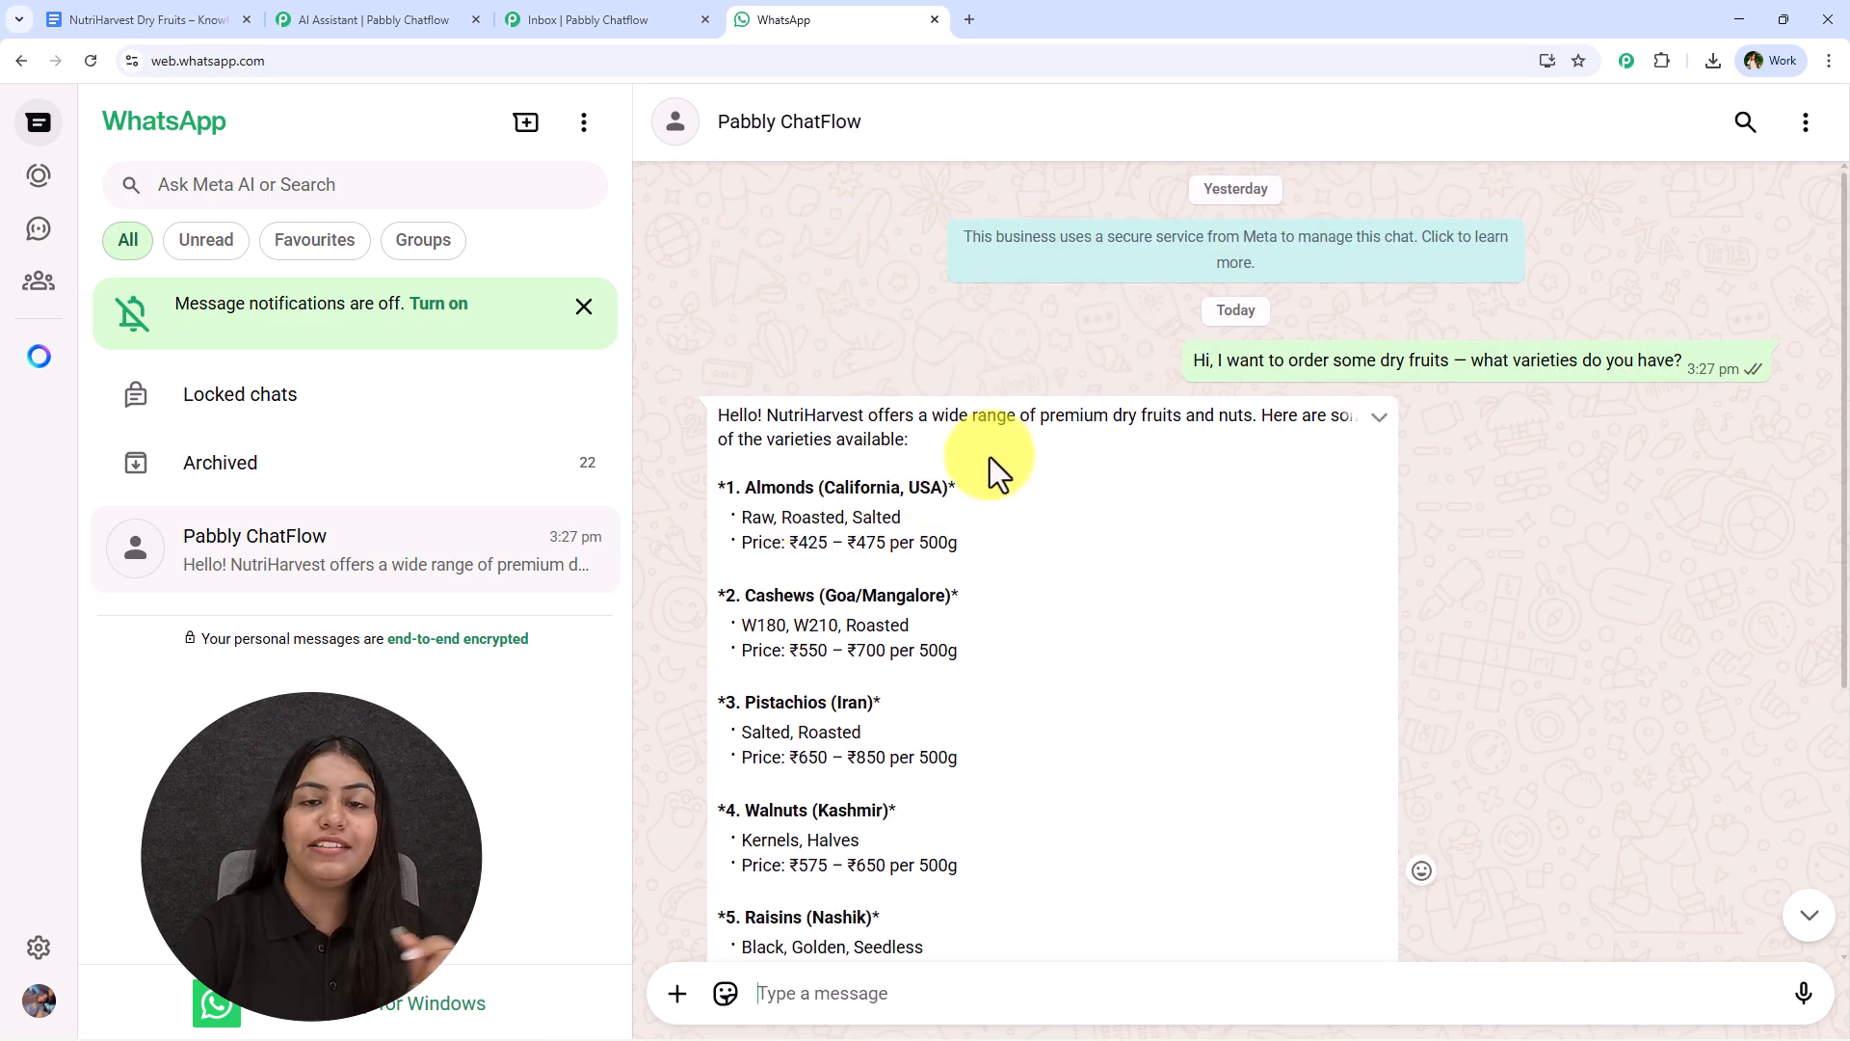
scroll(1087, 604, down, 3)
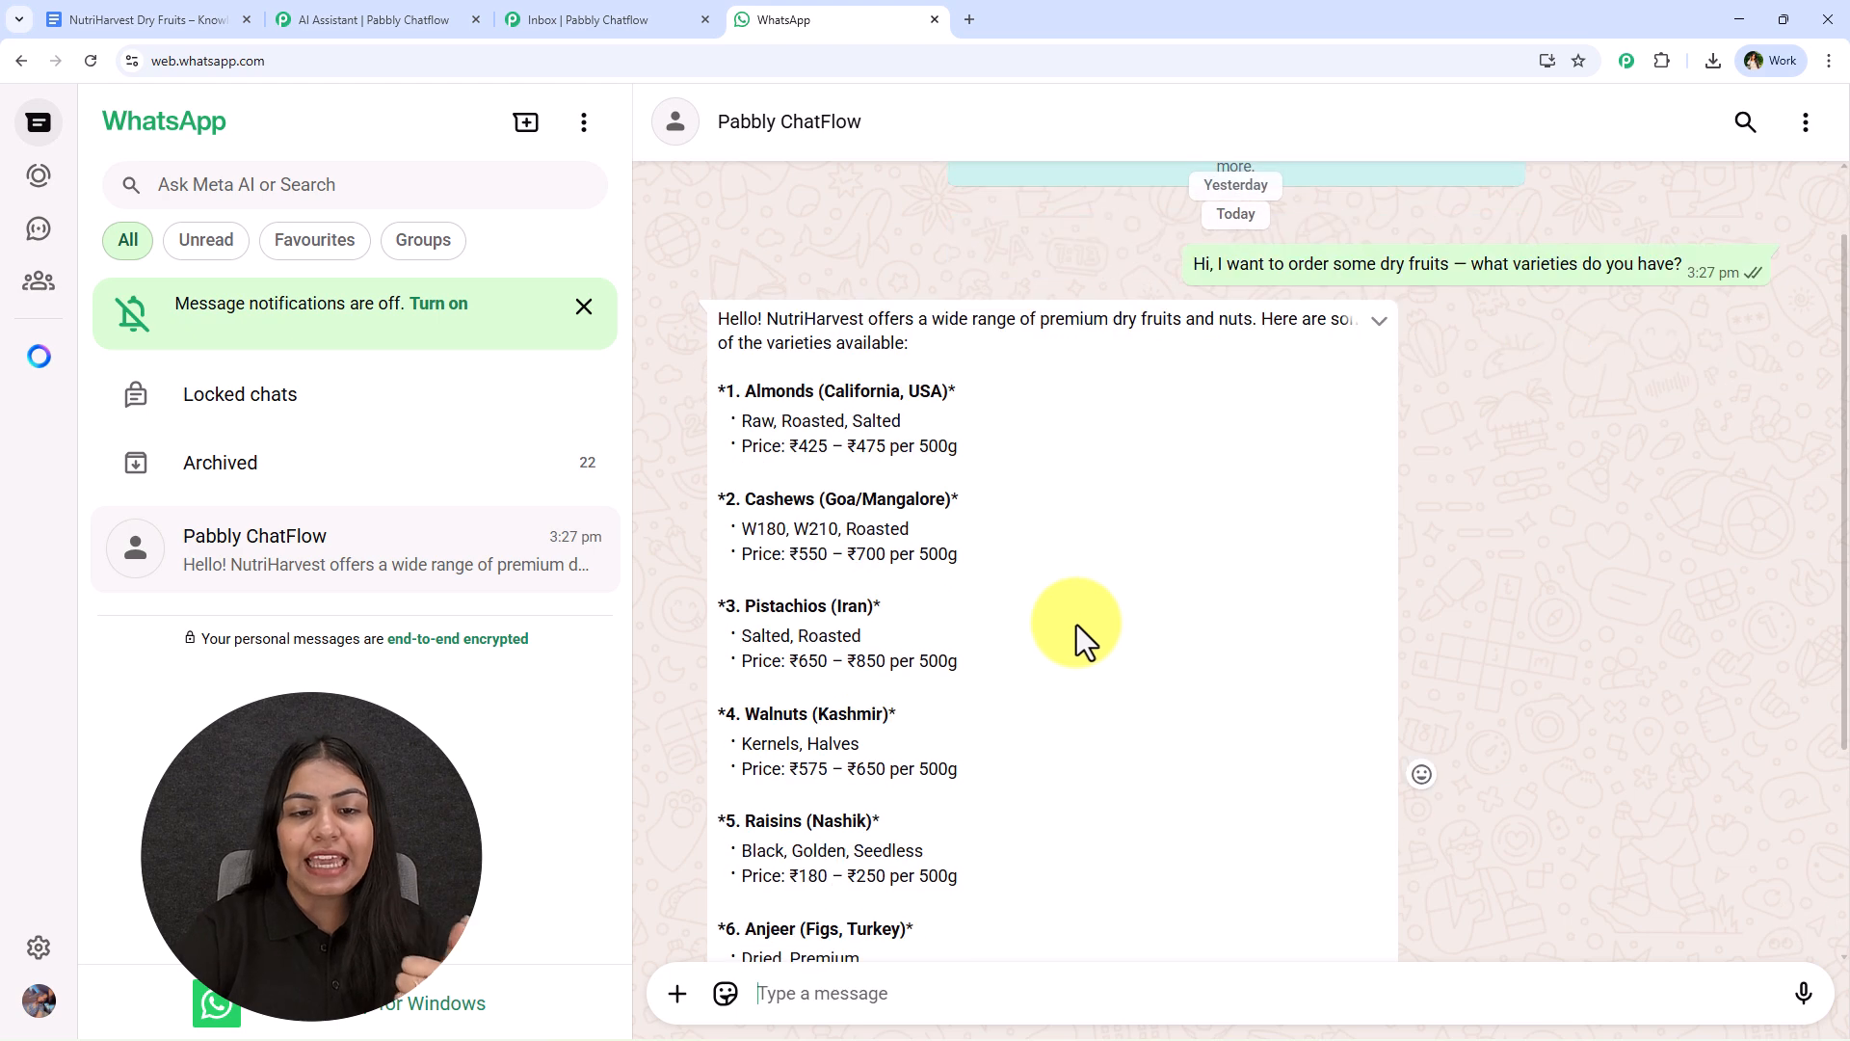
scroll(1083, 625, down, 1)
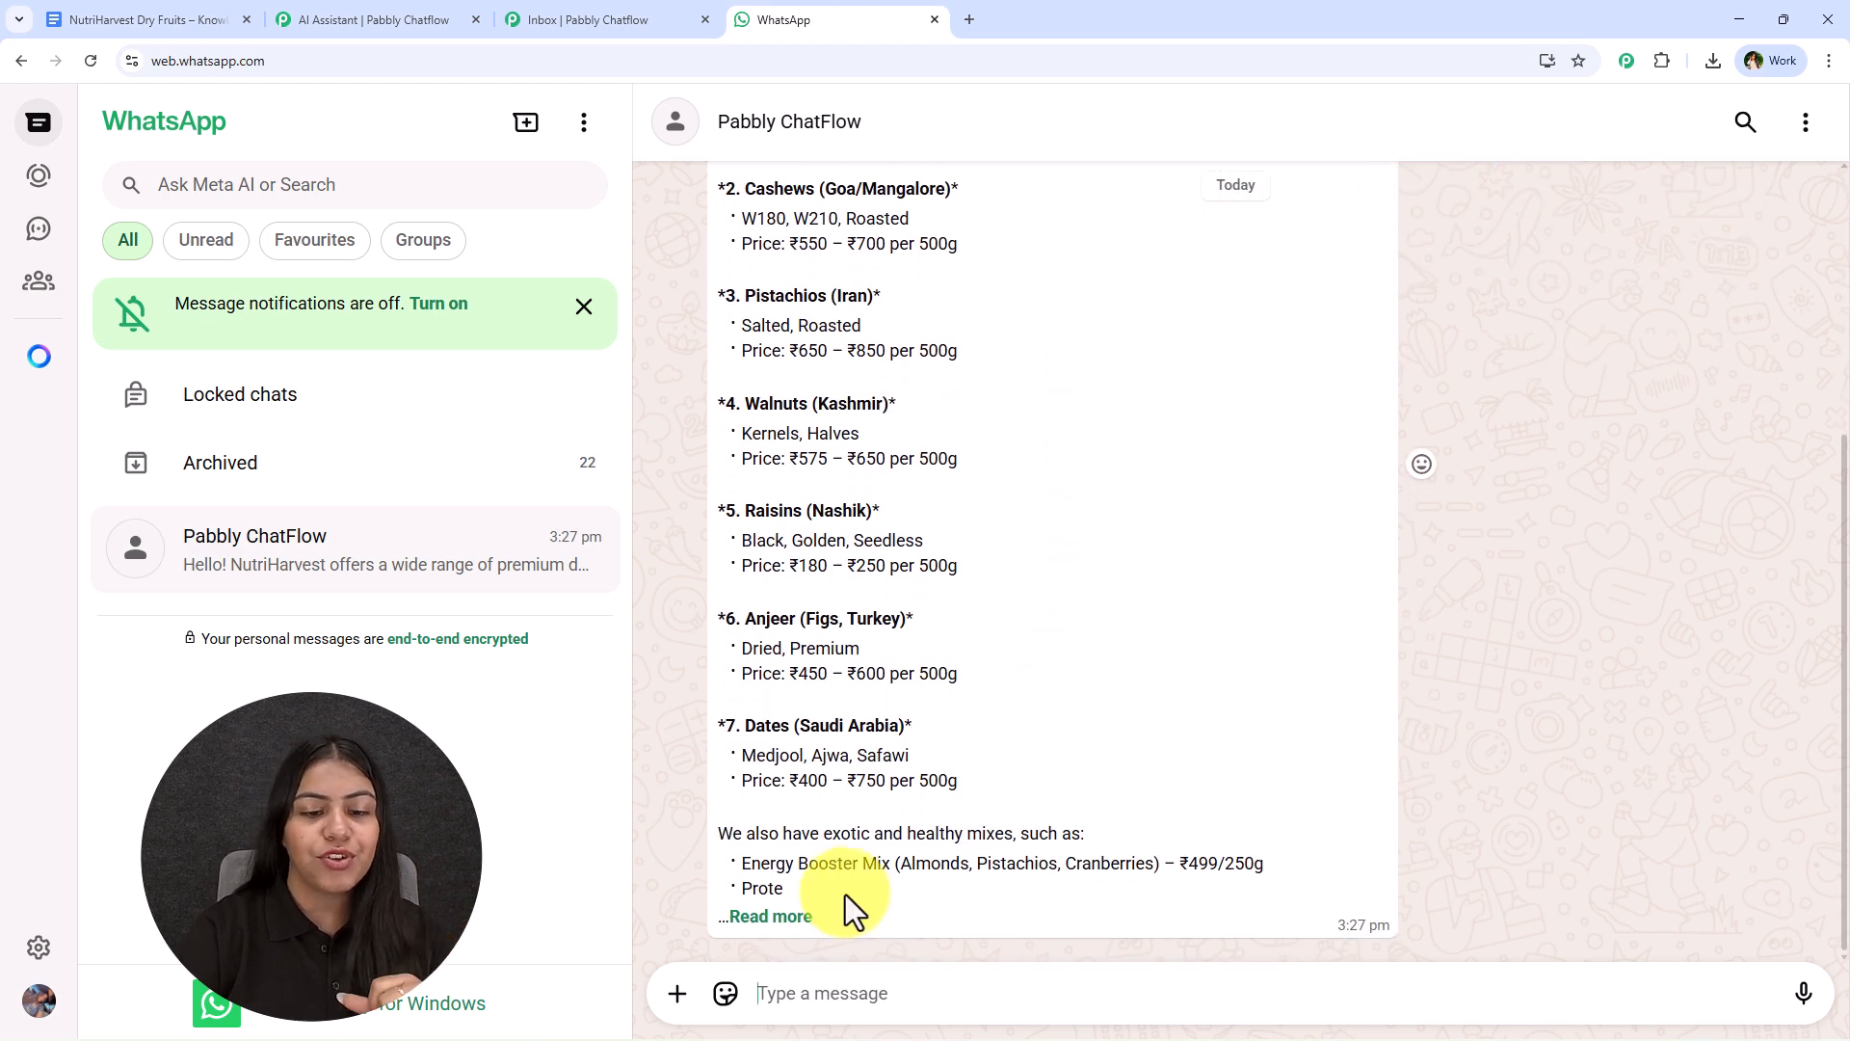
click(776, 917)
drag(702, 732, 1161, 839)
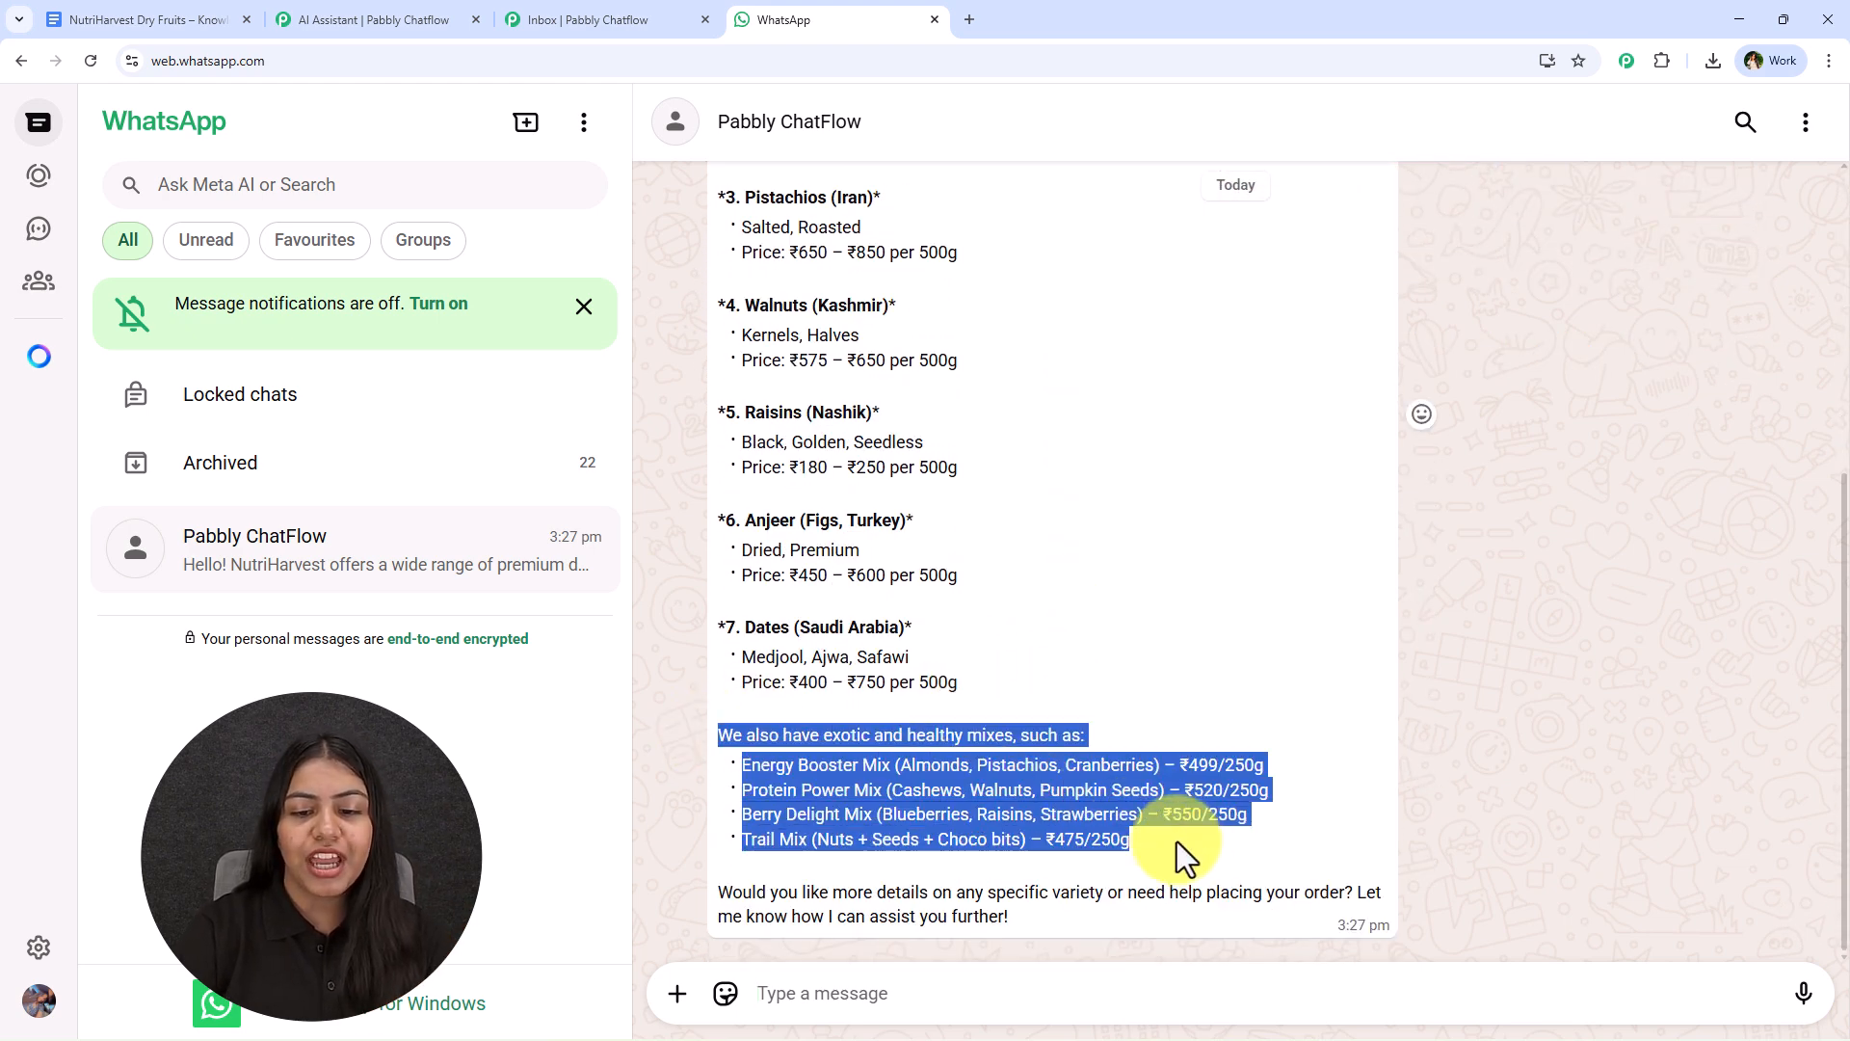
click(1189, 846)
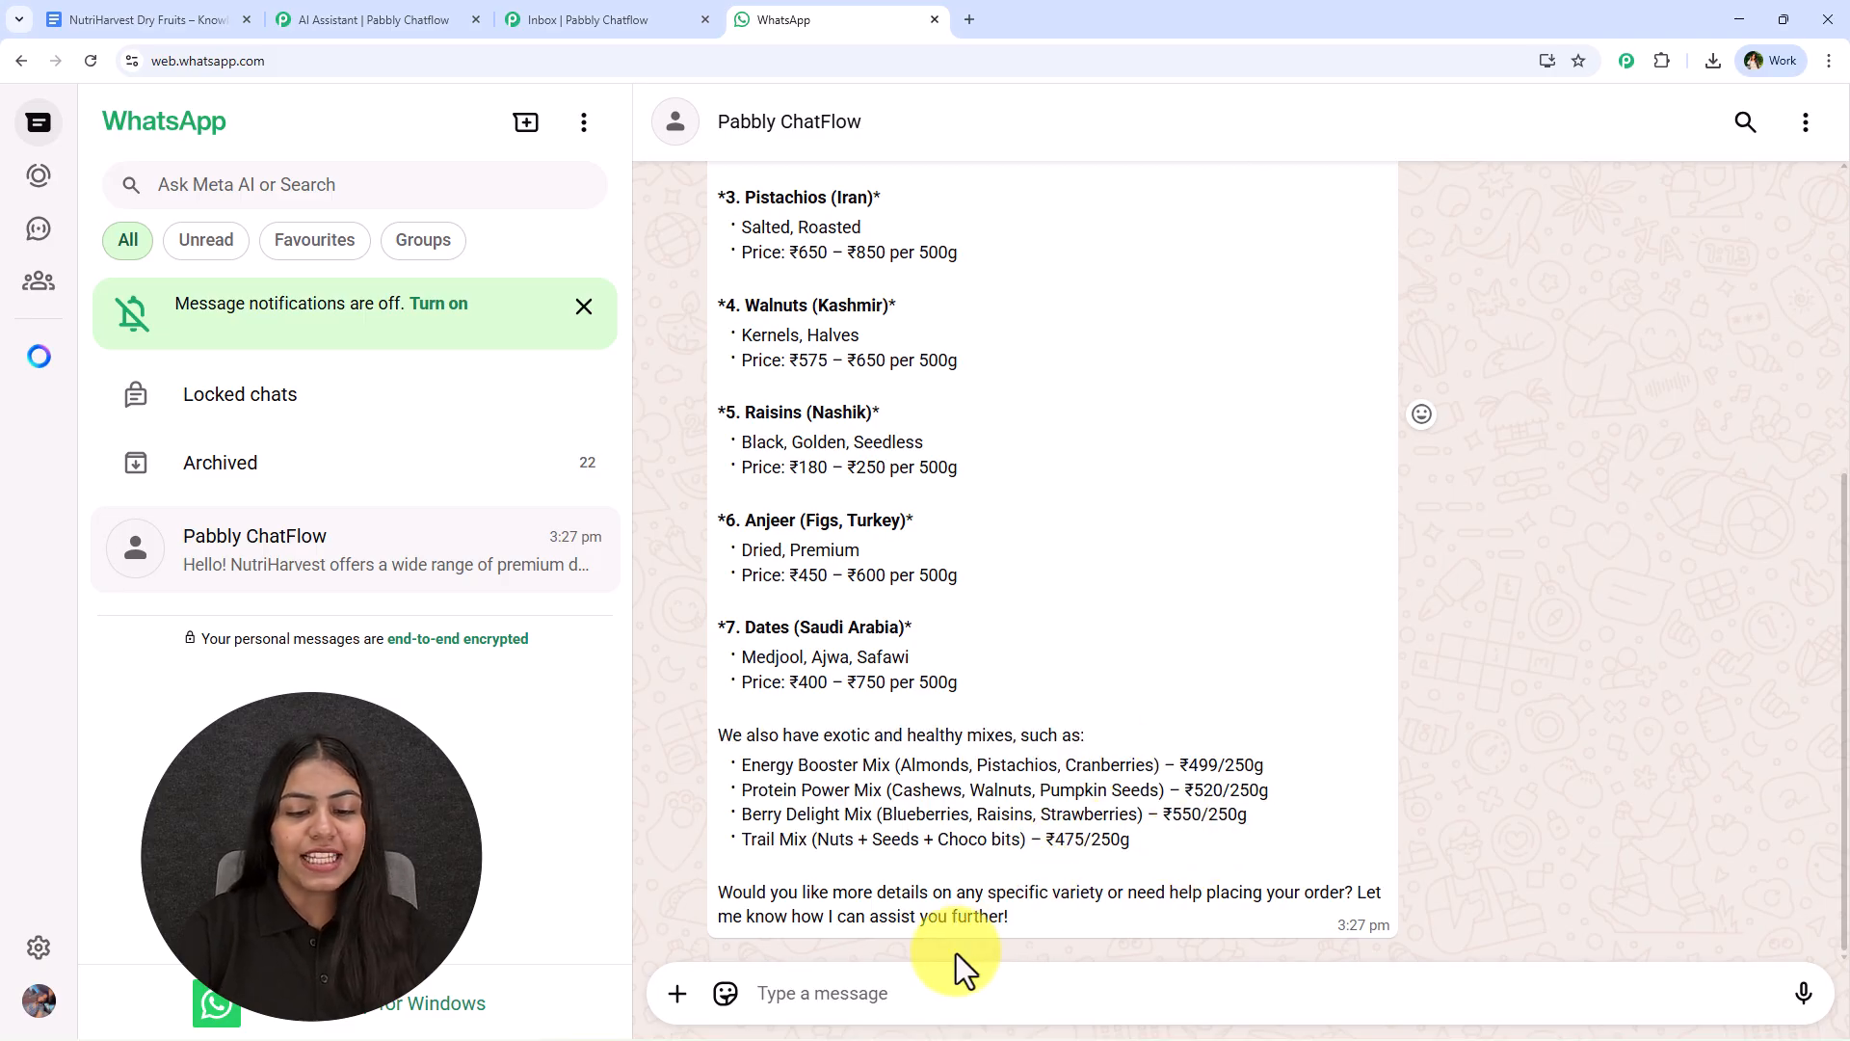
- Send the message "I need 20 hampers for gifting with our company logo." in the same chat
click(922, 990)
text(I need 20 hampers for gifting with our company logo.)
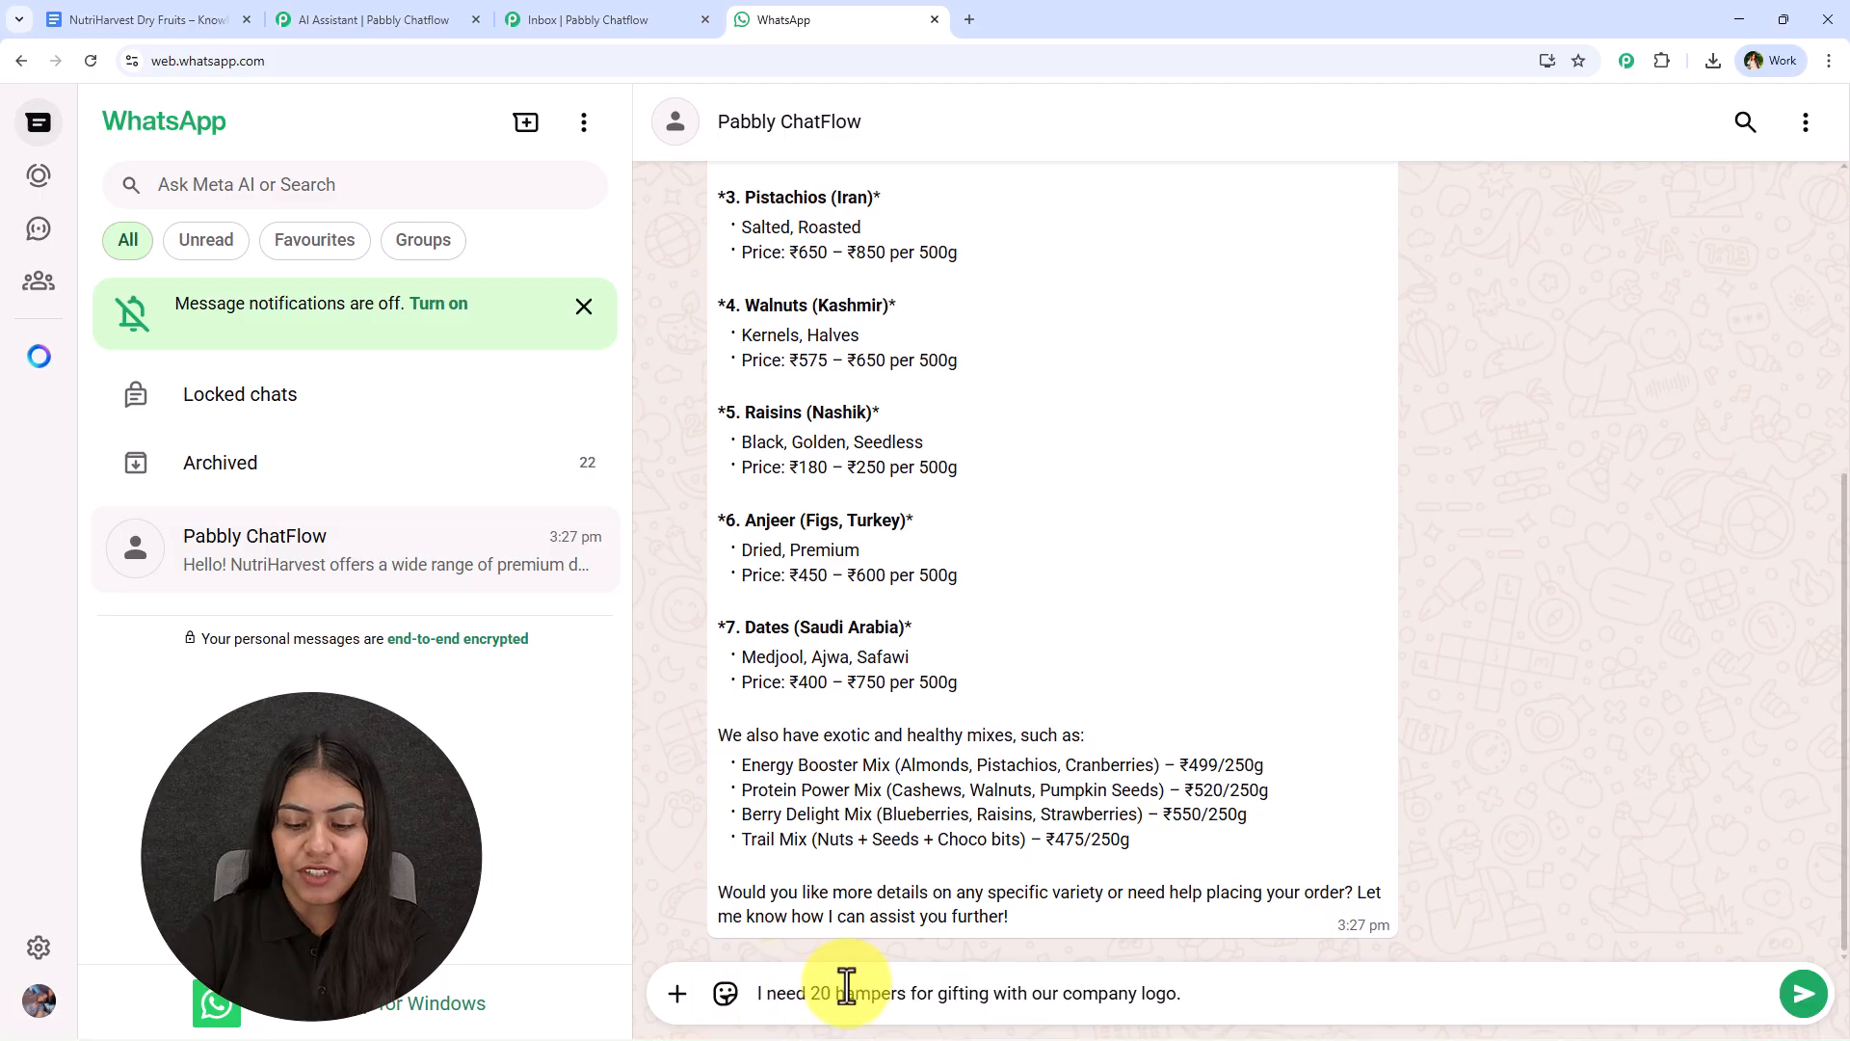
key(Return)
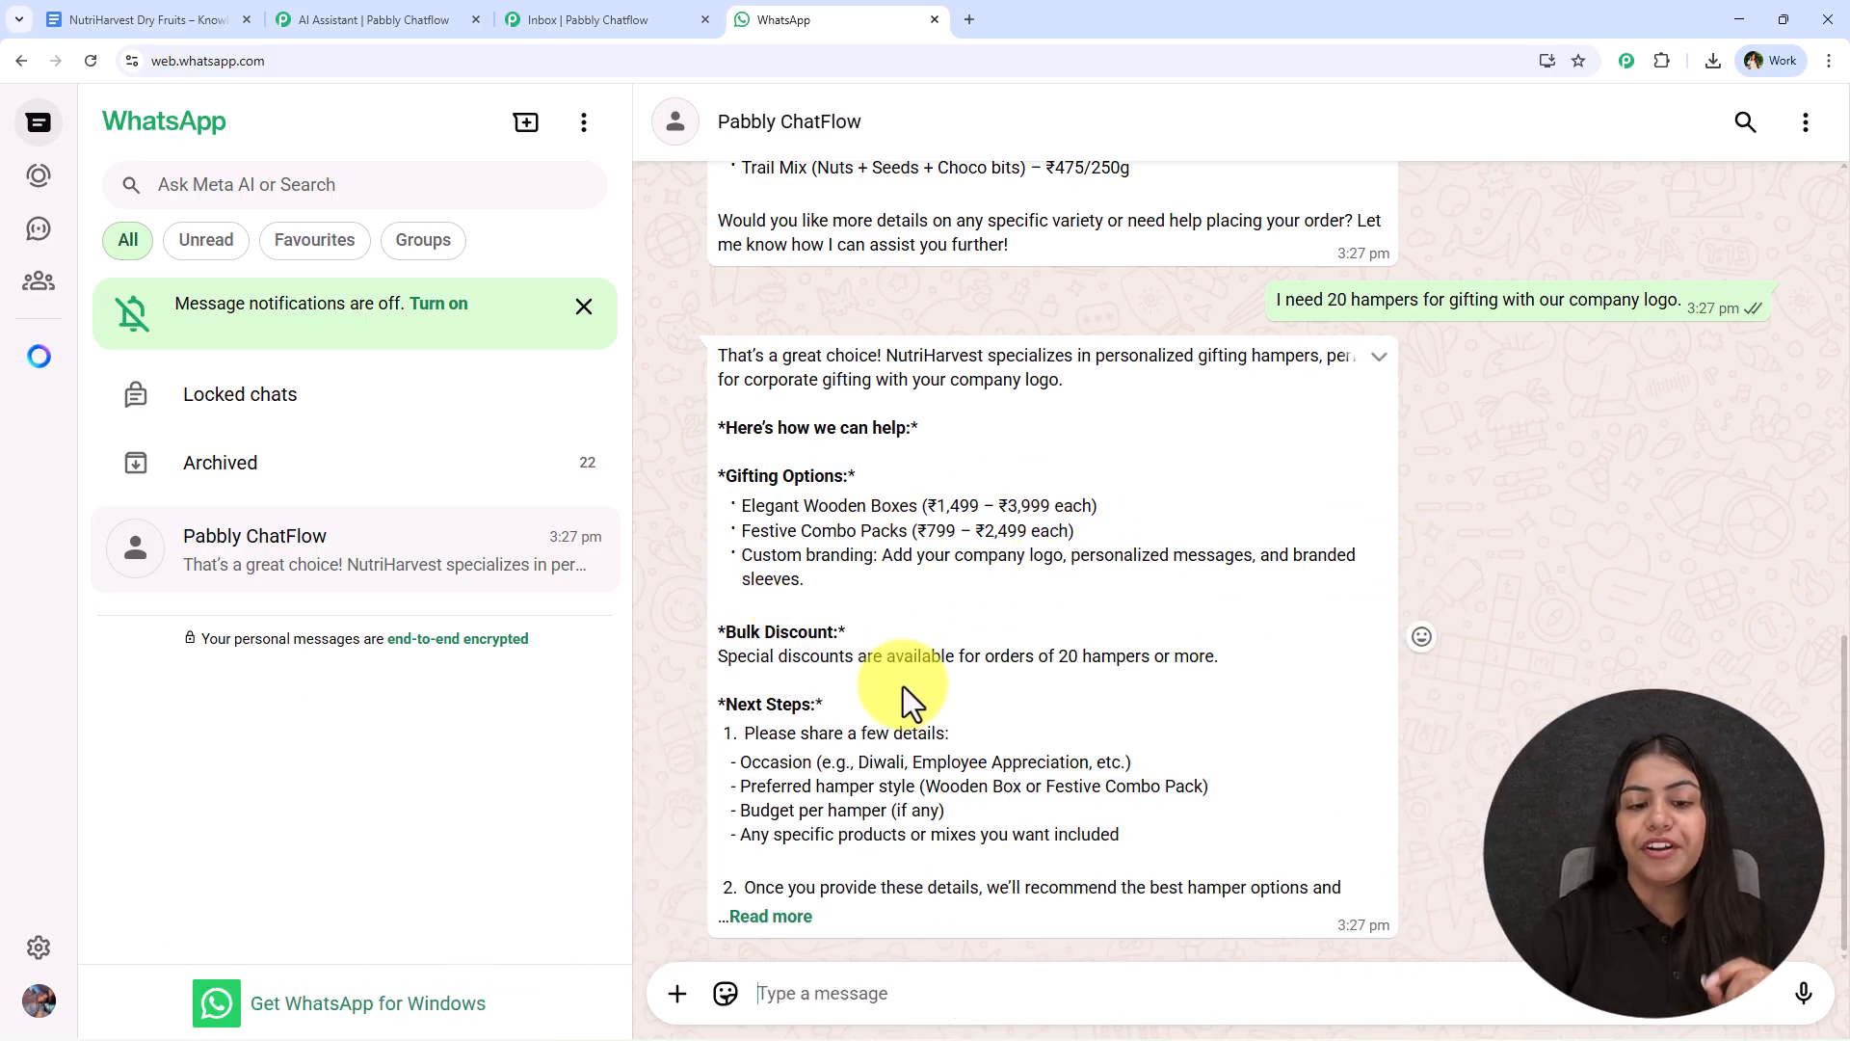
- Expand the chatbot's reply about gifting hampers and review the whole conversation back to its first message
click(781, 915)
scroll(878, 674, down, 3)
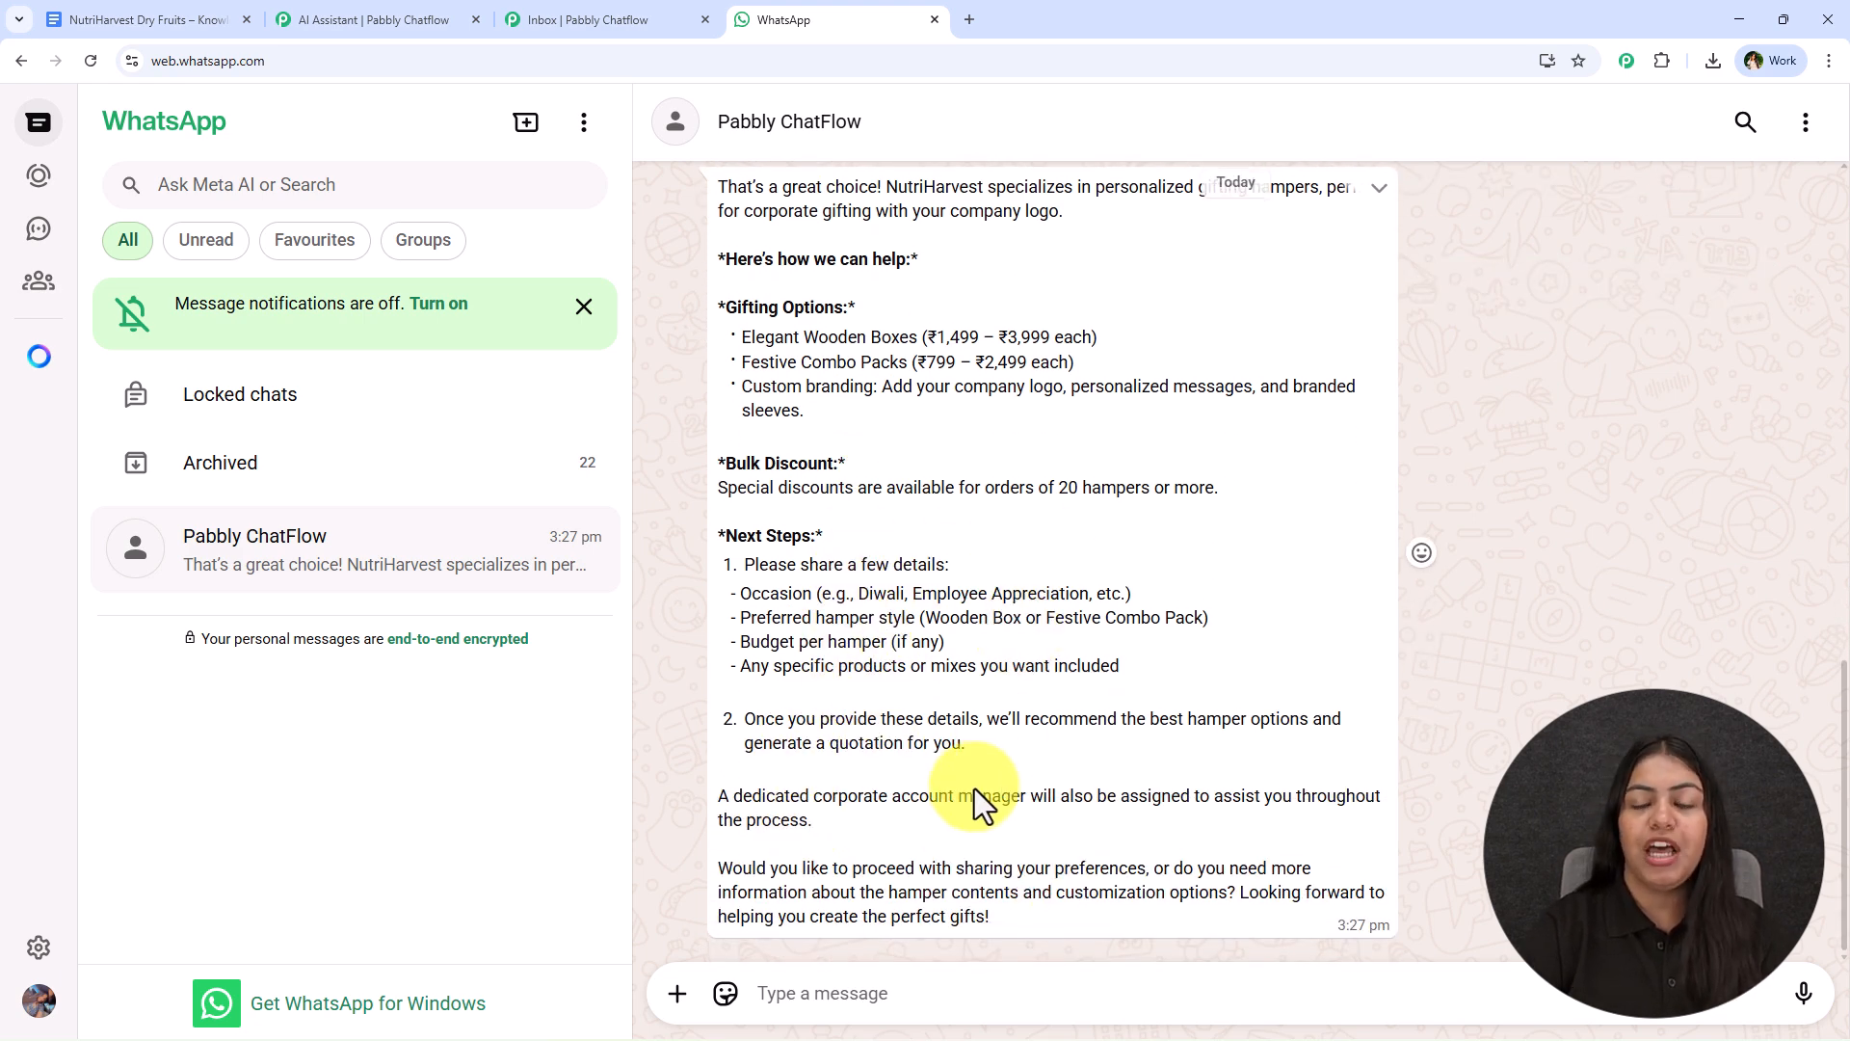
scroll(973, 804, up, 15)
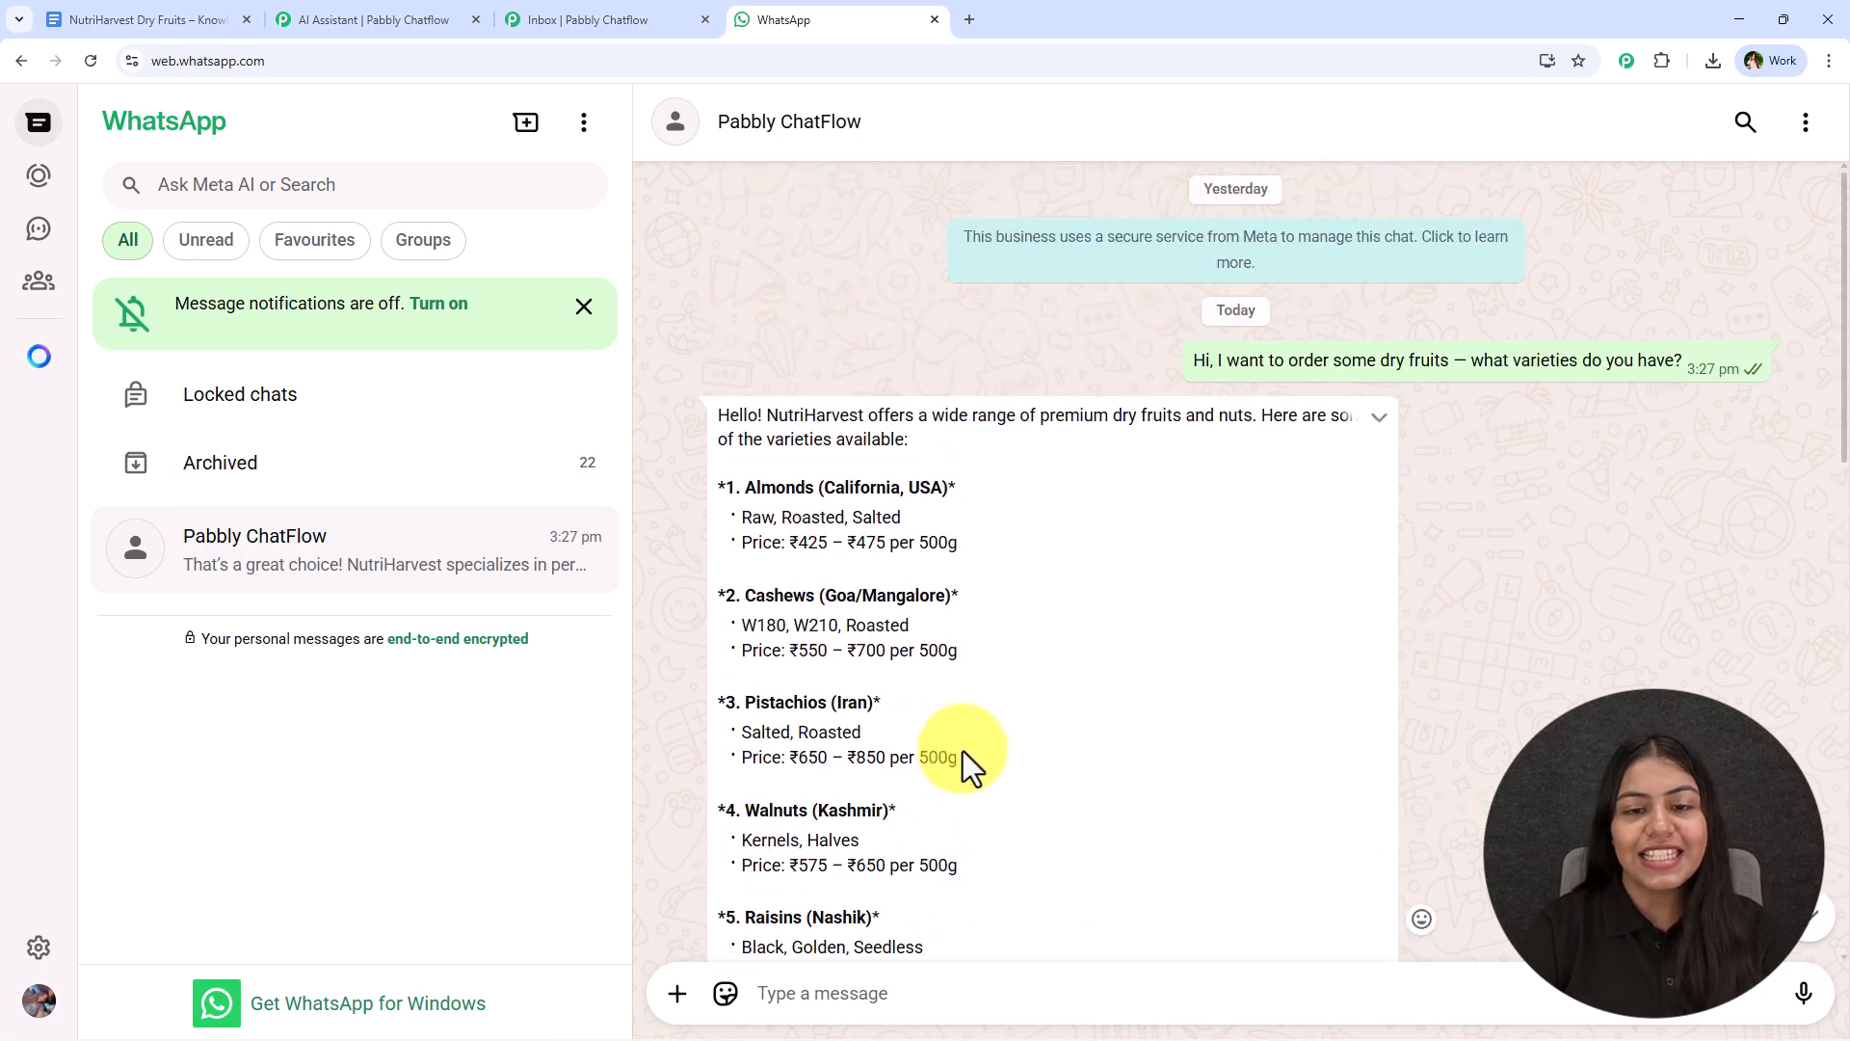
scroll(950, 525, down, 15)
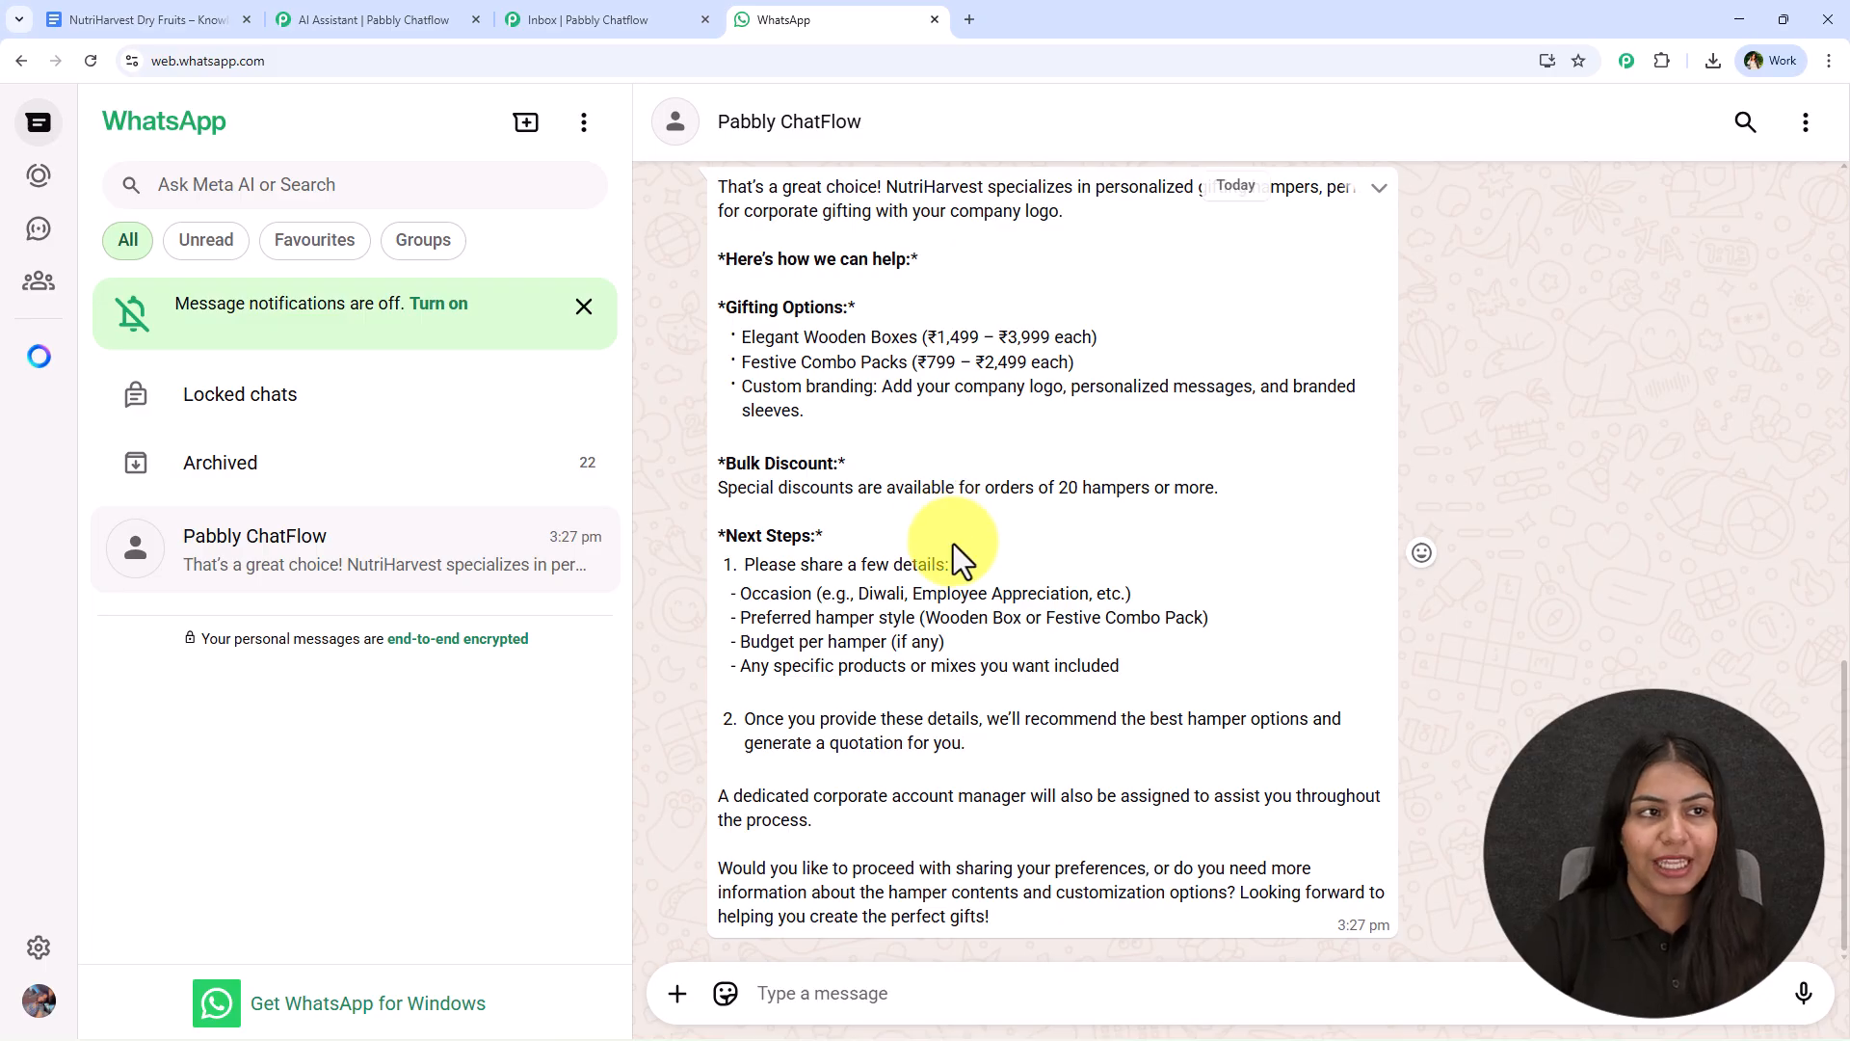
scroll(1014, 841, up, 10)
scroll(1014, 841, up, 5)
scroll(910, 674, up, 1)
middle_click(1038, 378)
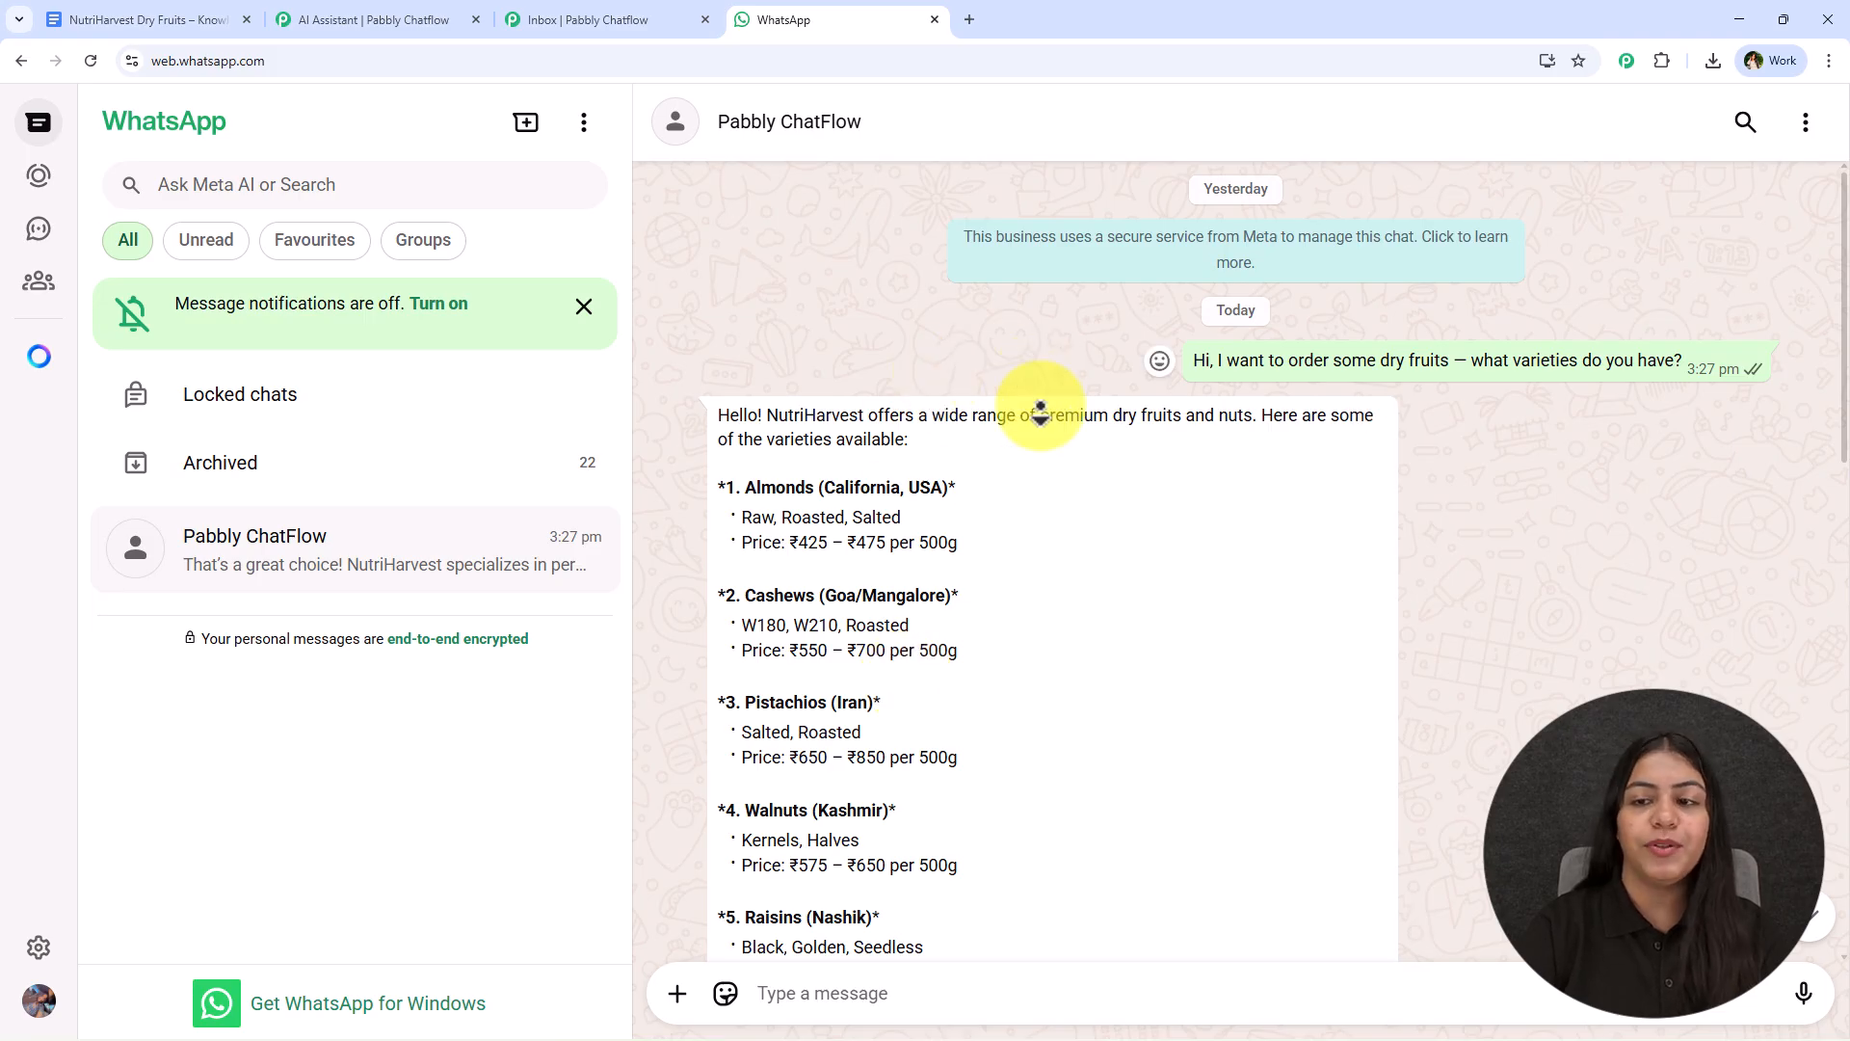
- Switch to the NutriHarvest Dry Fruits – Knowledge Base document and examine its products, prices, hampers, ordering, shipping and policy sections
click(173, 20)
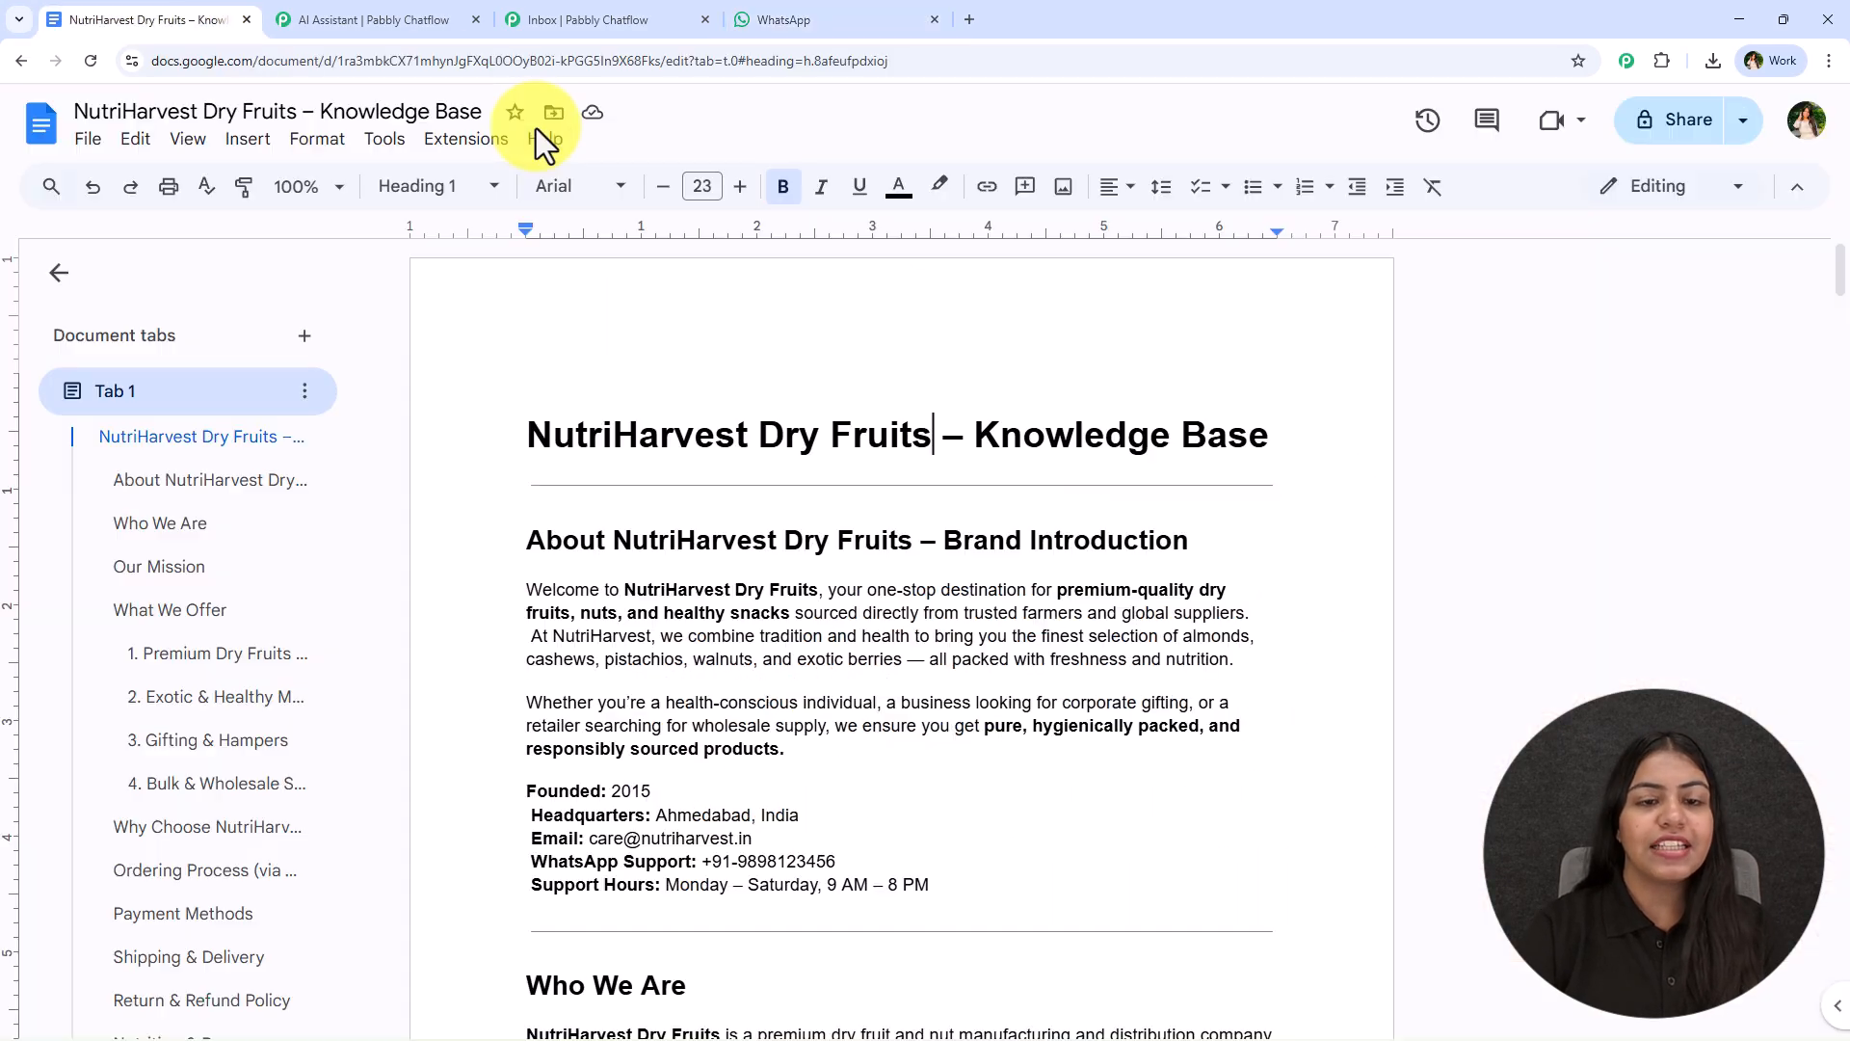
scroll(517, 466, down, 14)
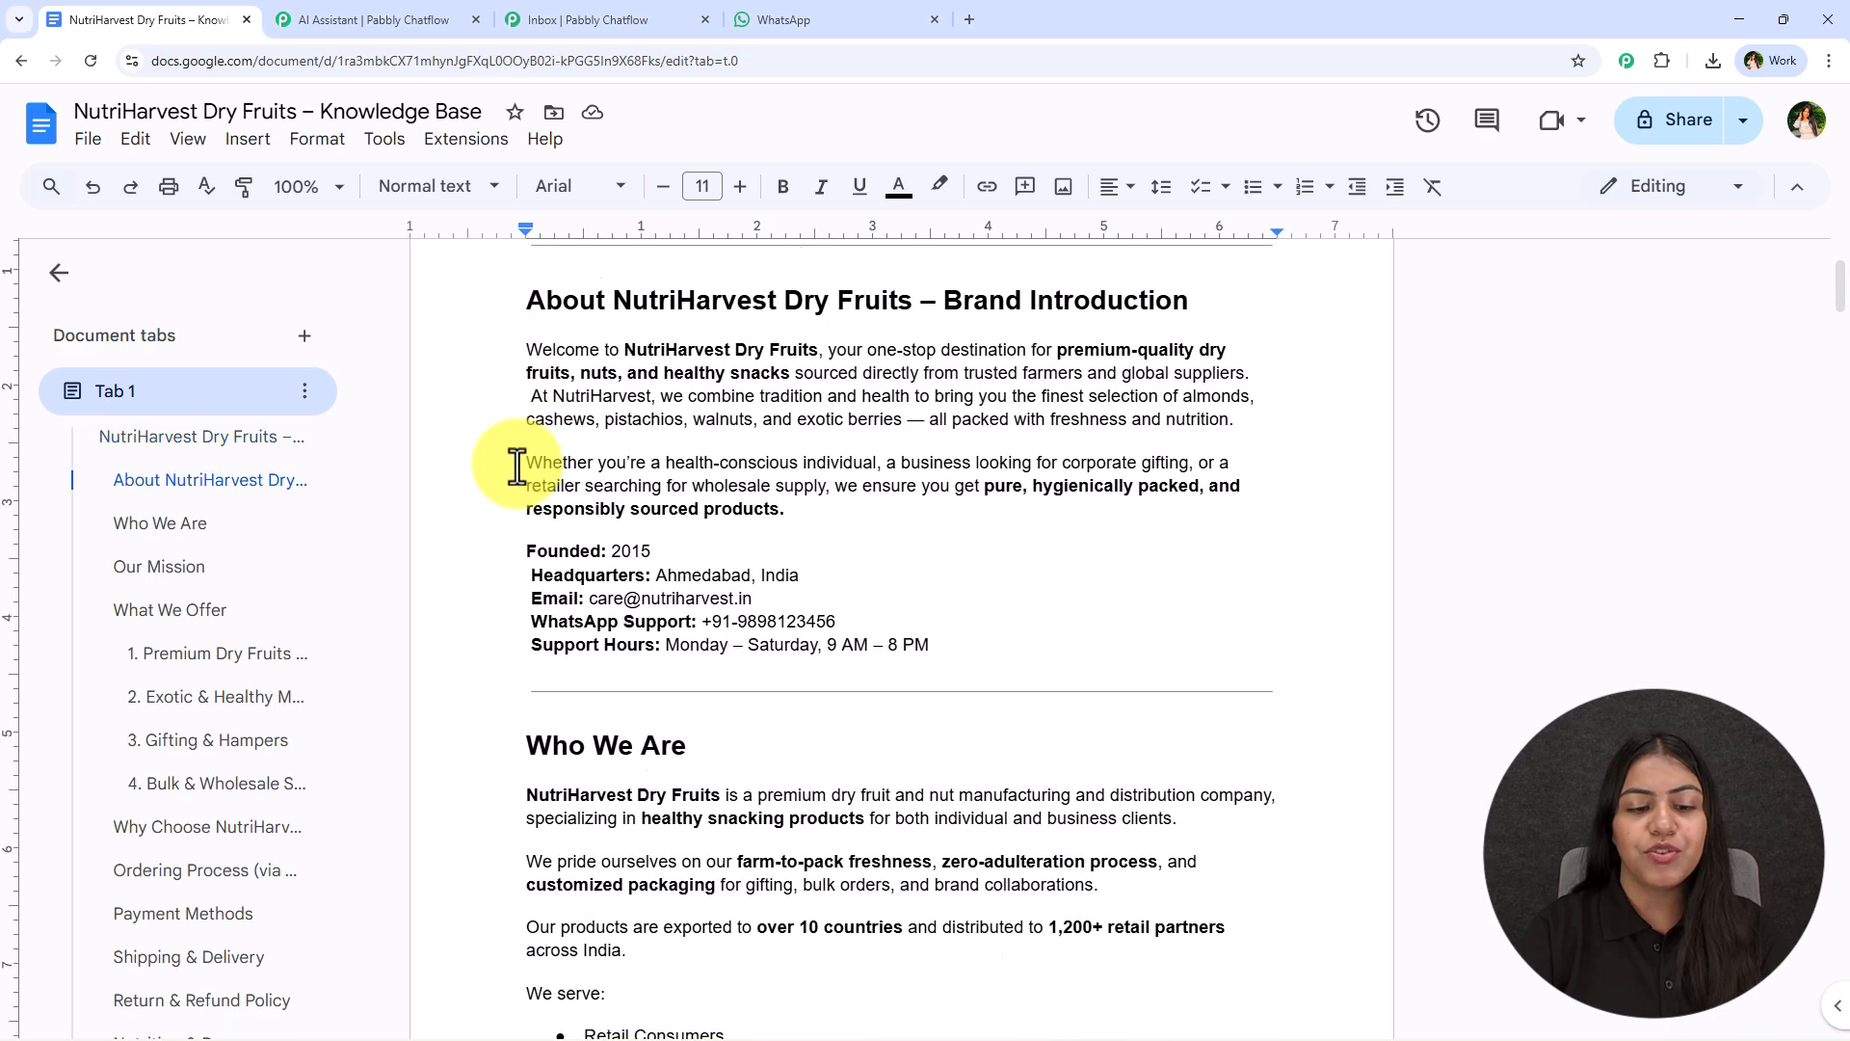
scroll(516, 467, down, 5)
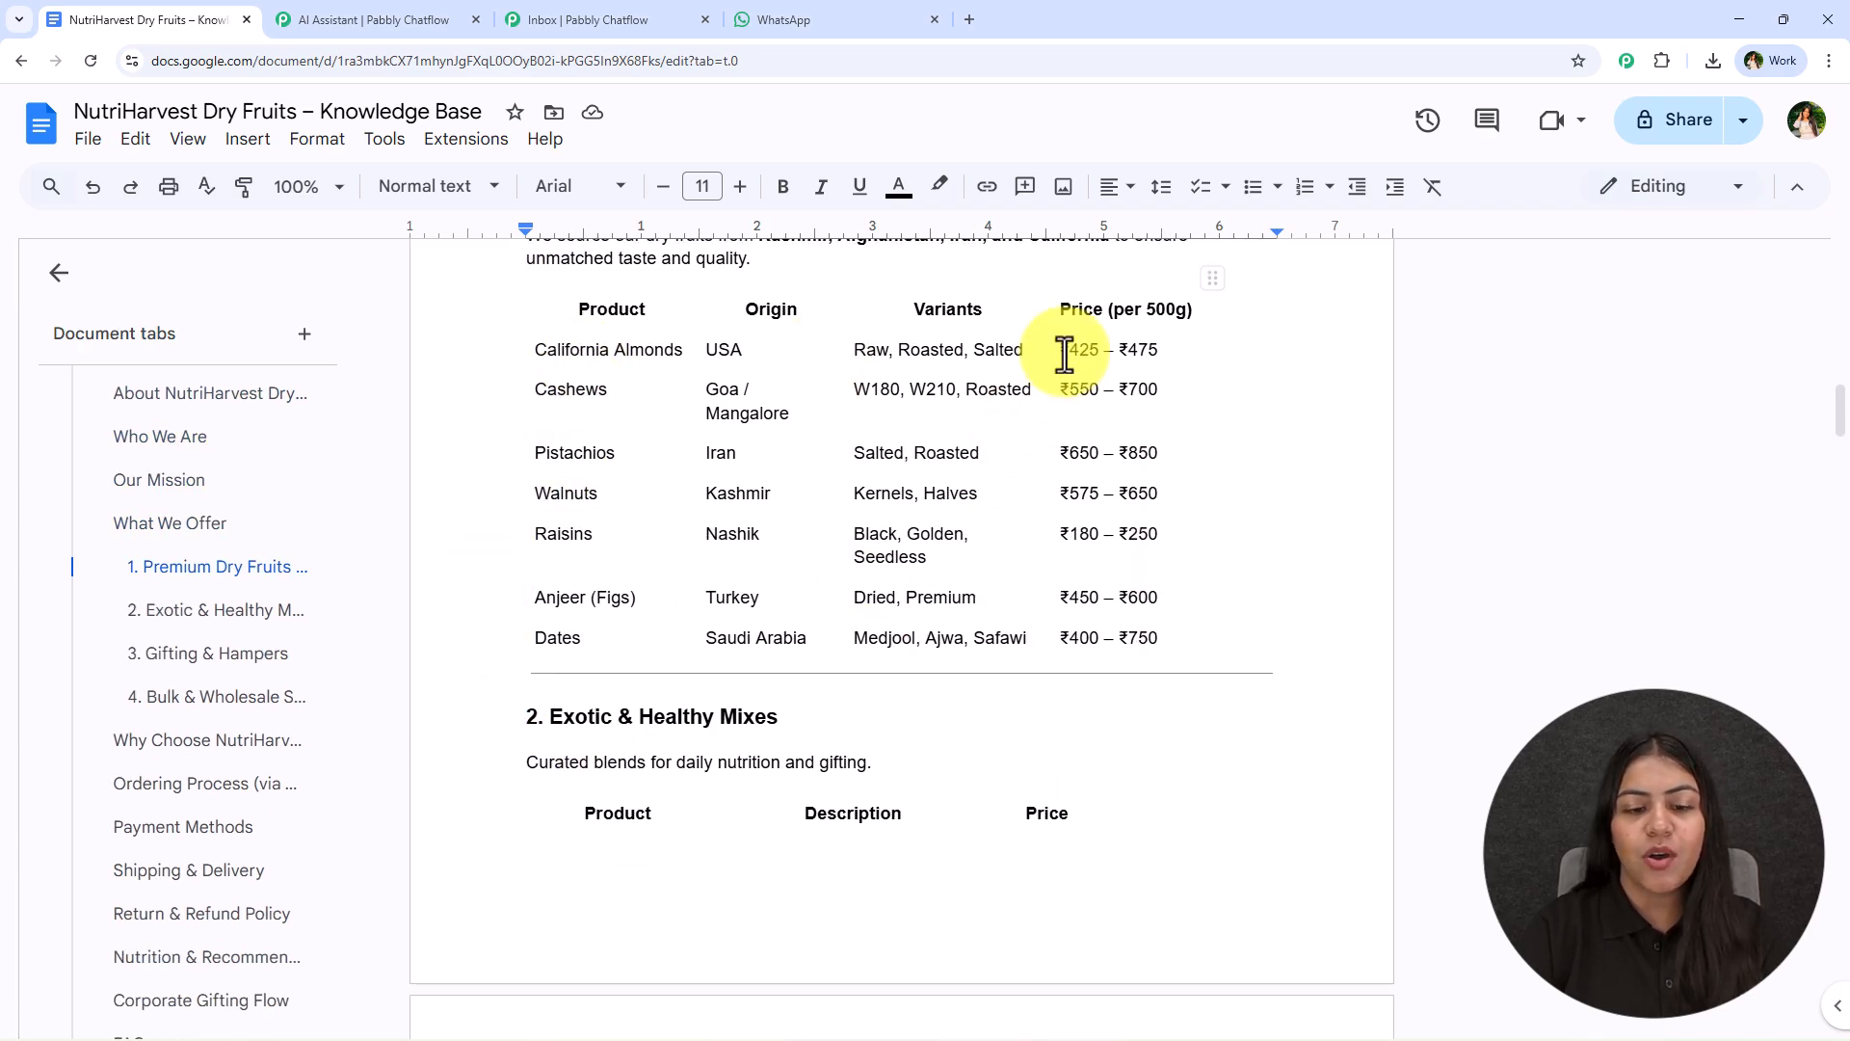
scroll(1057, 680, down, 3)
scroll(1057, 675, down, 8)
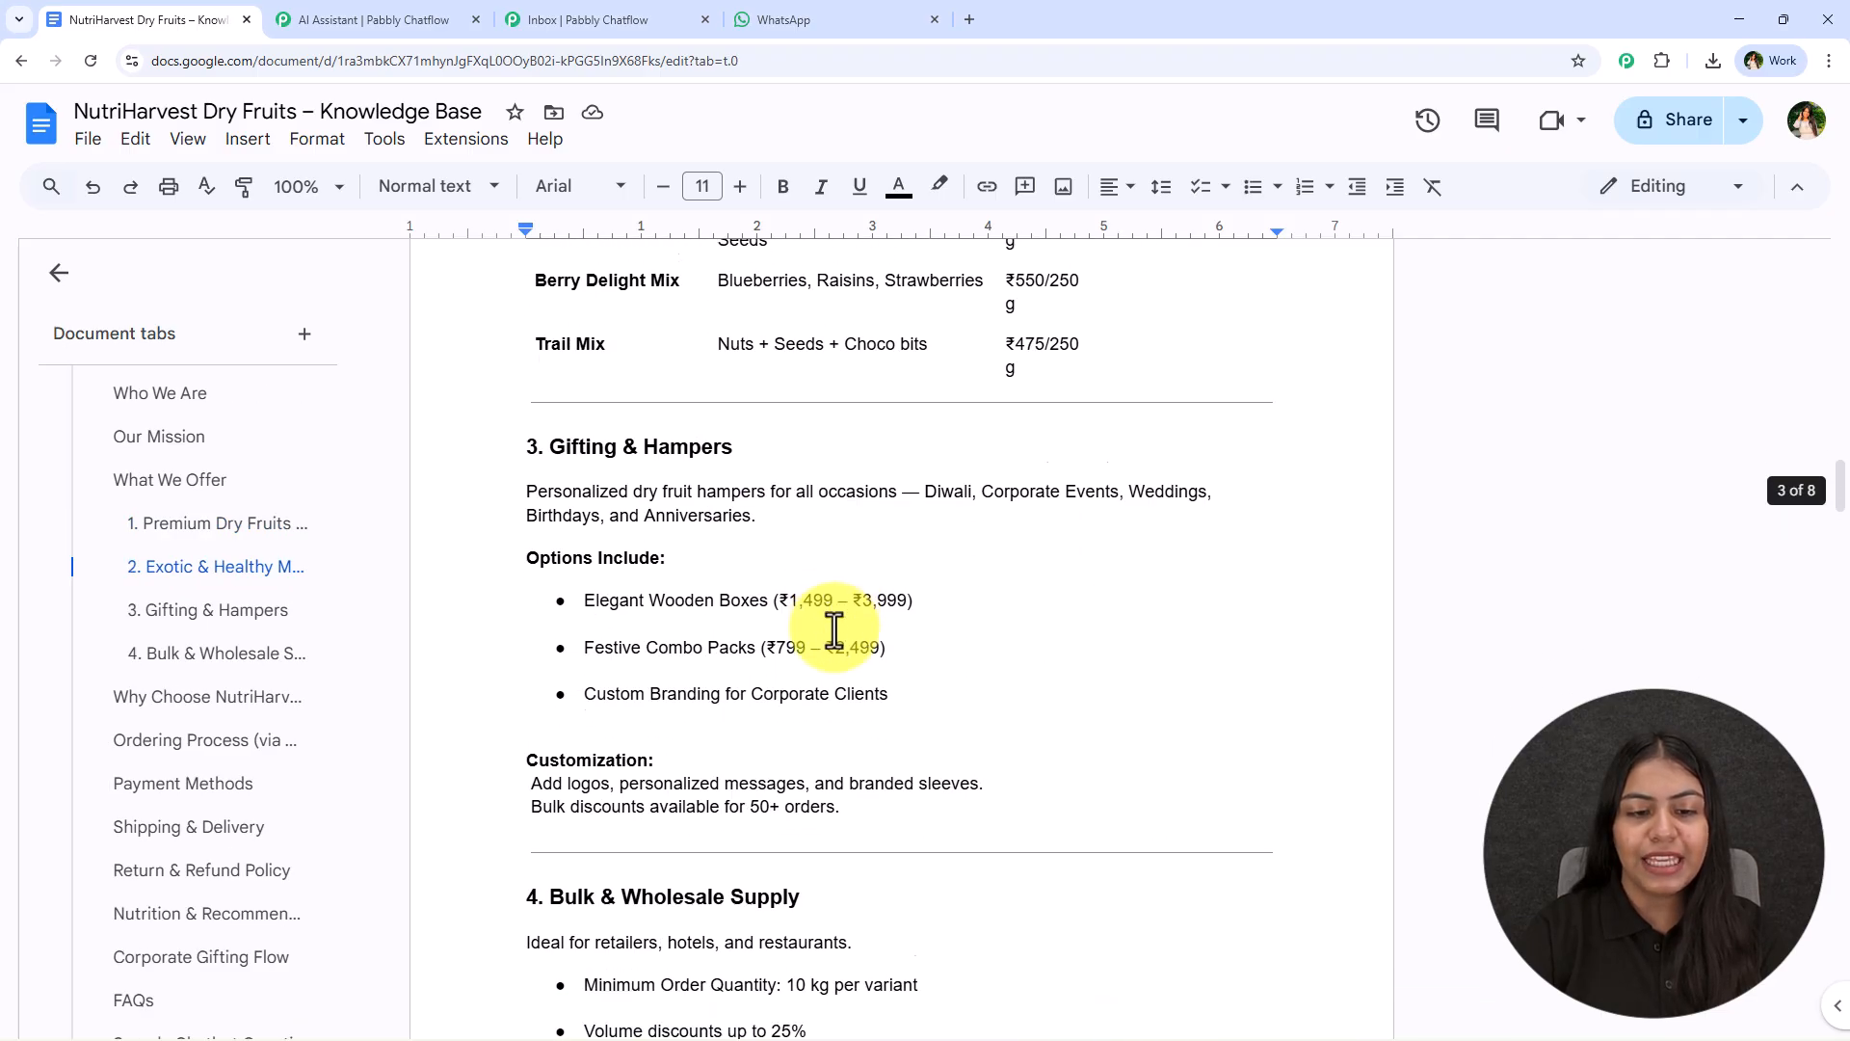
scroll(827, 496, down, 7)
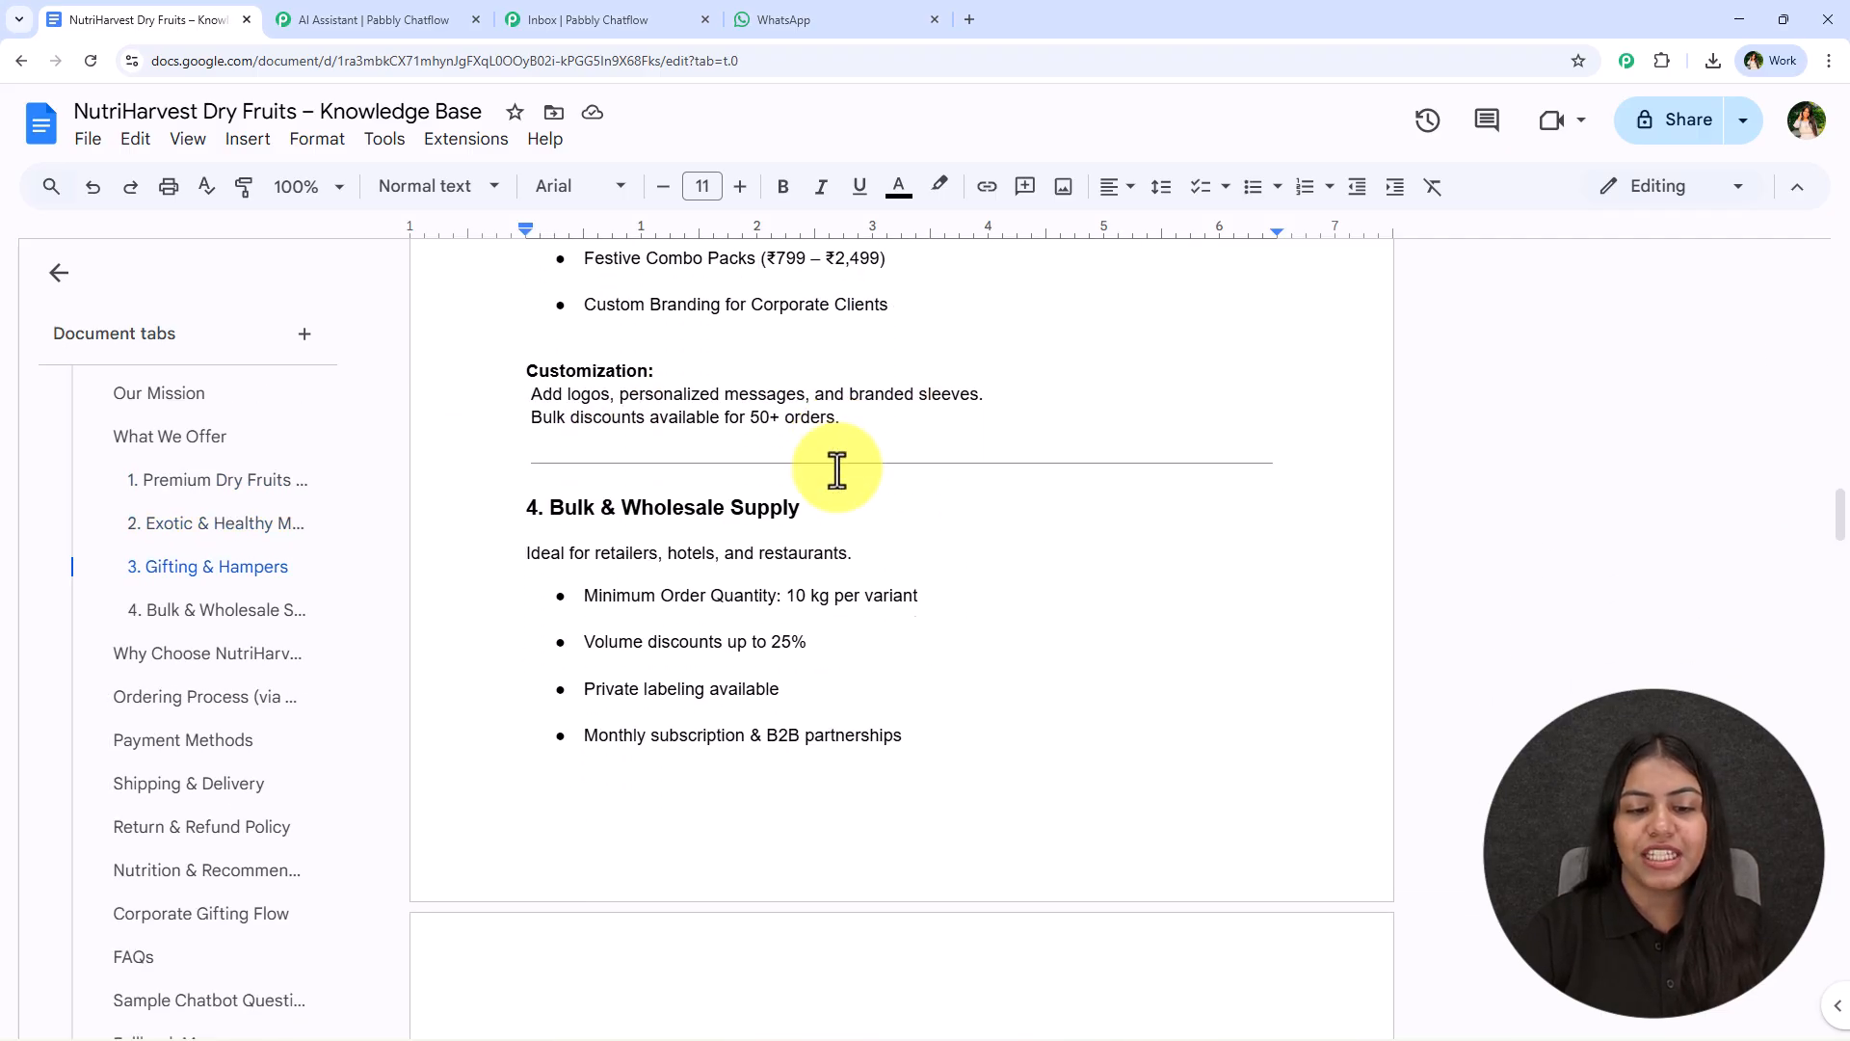
scroll(848, 520, down, 10)
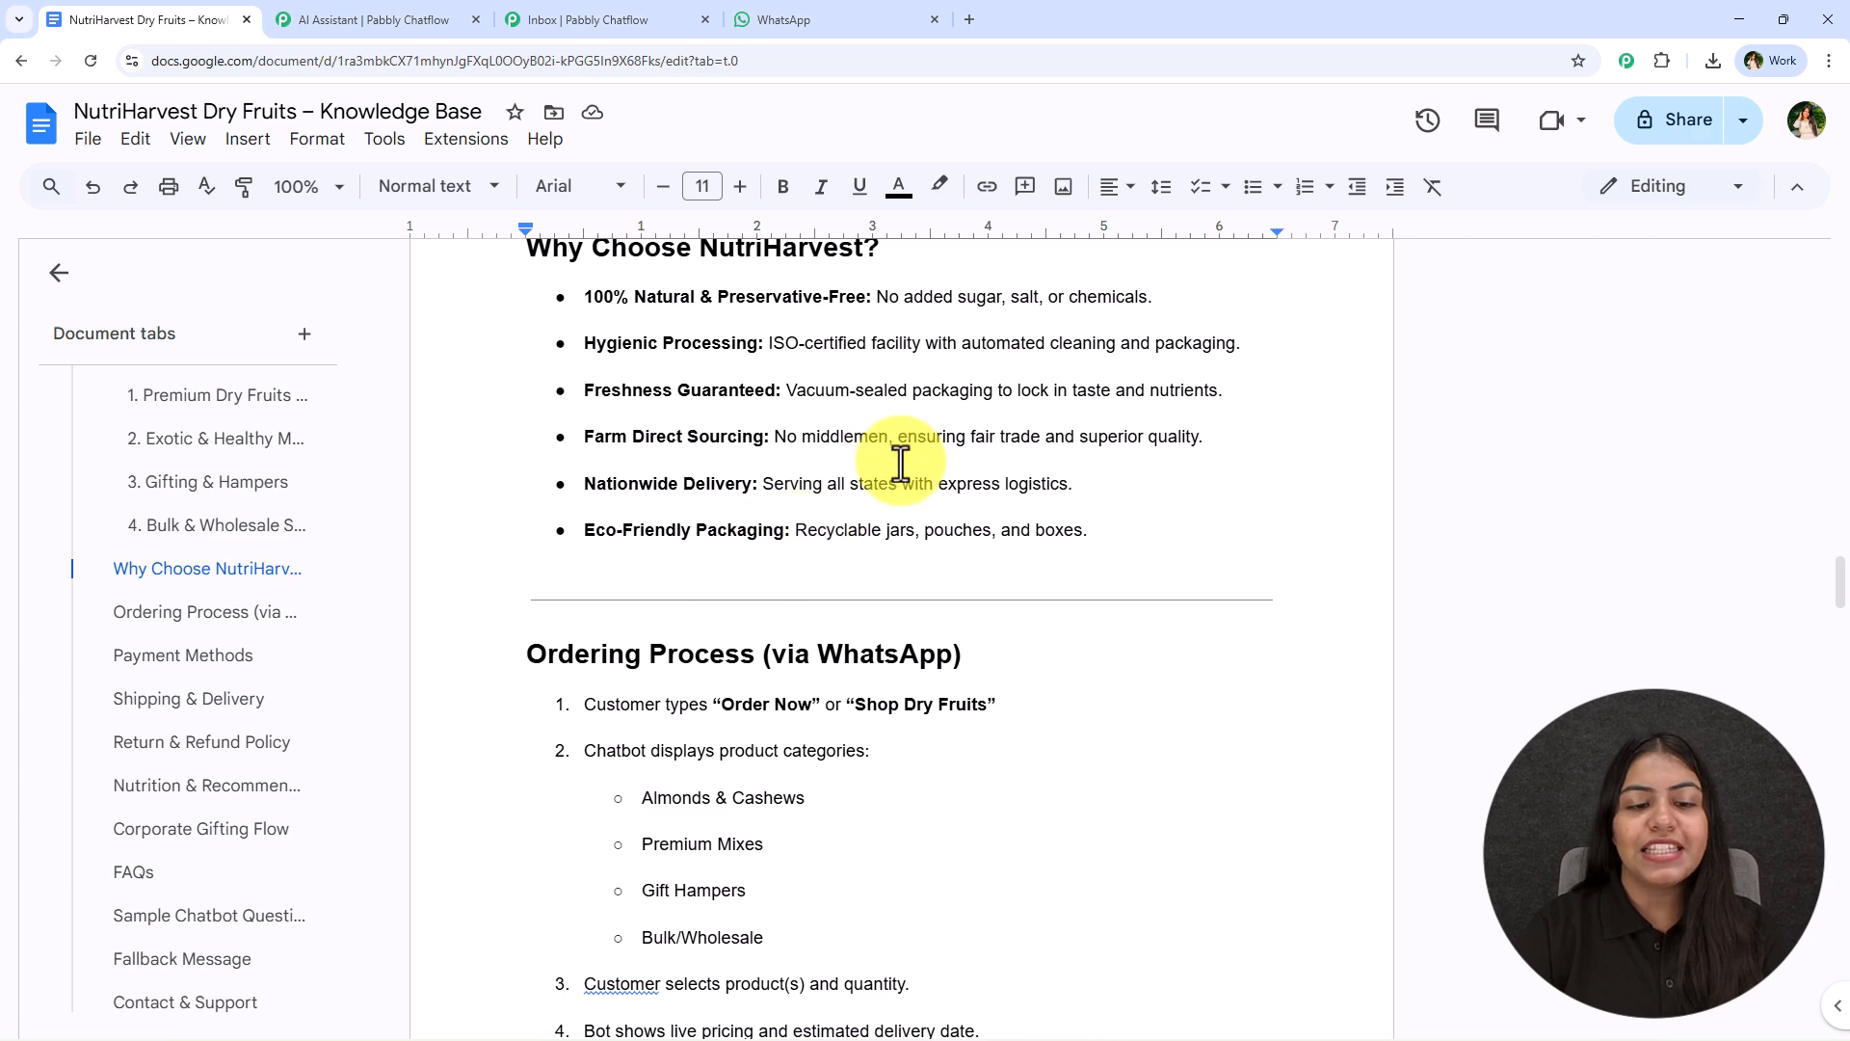
scroll(895, 554, down, 10)
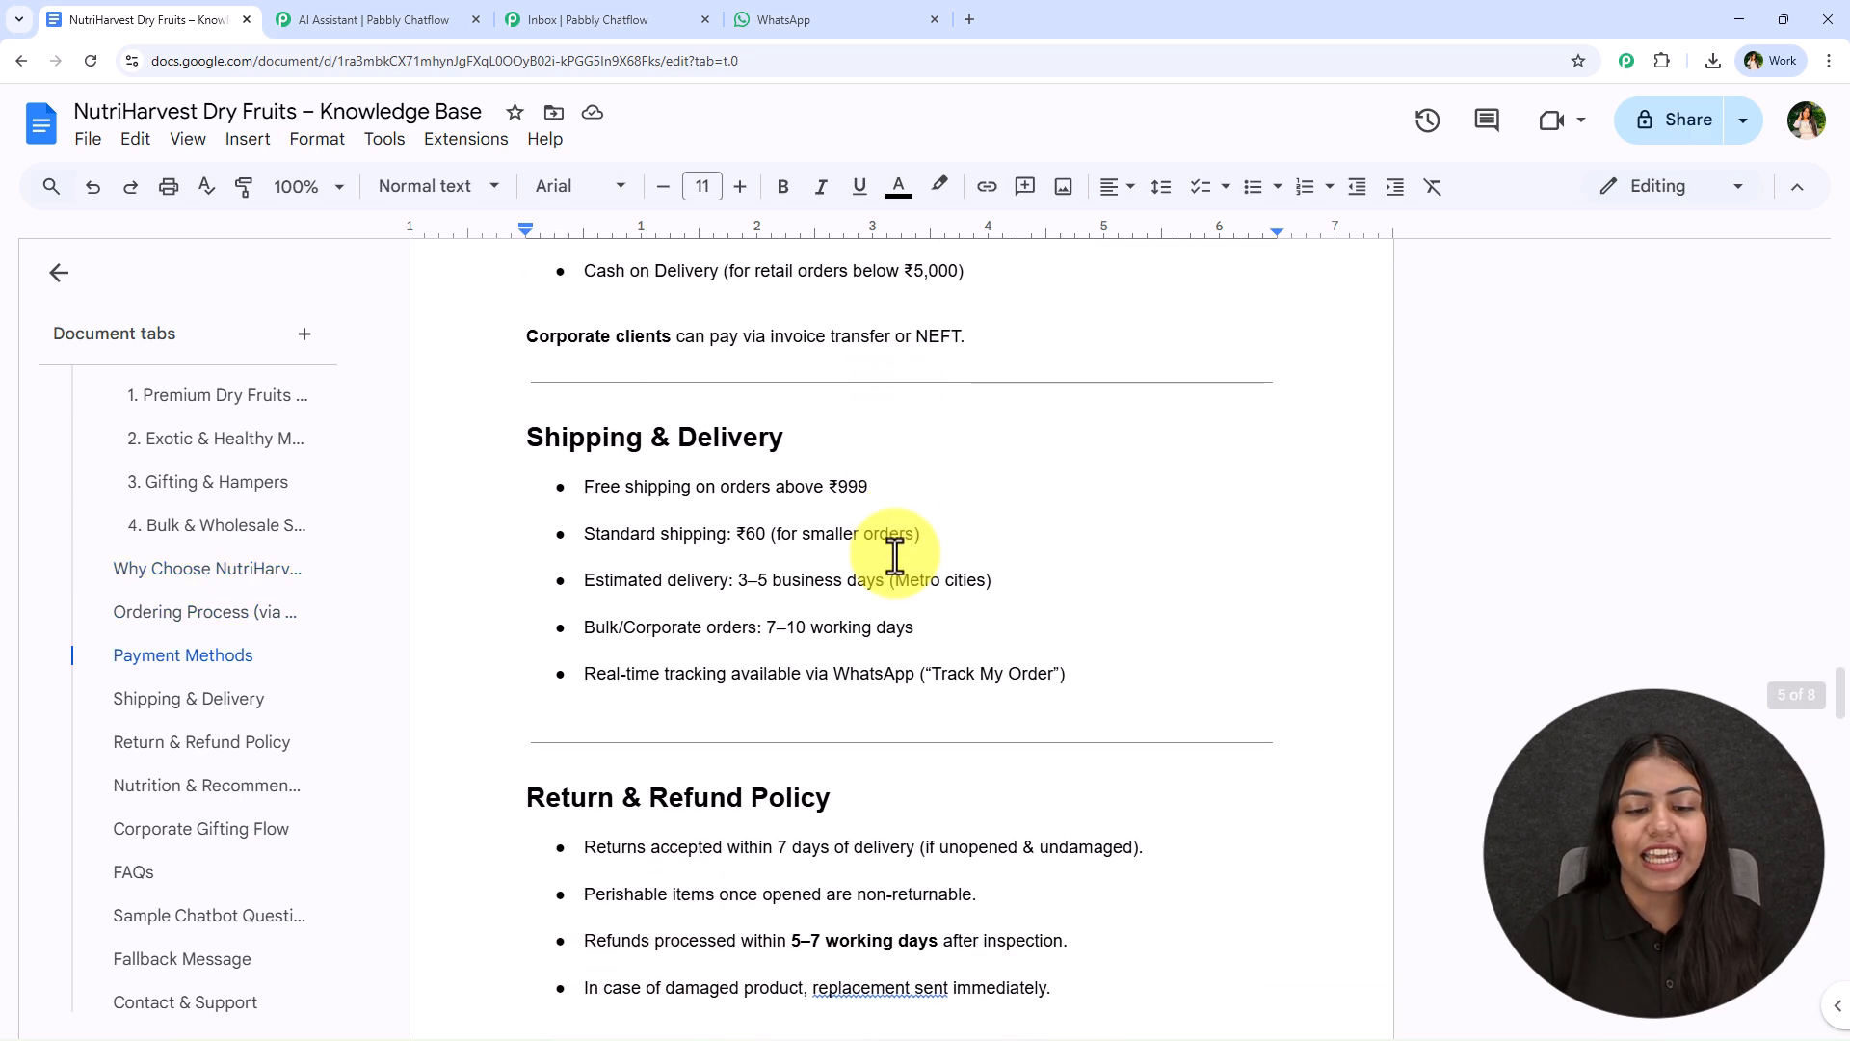
scroll(895, 554, down, 11)
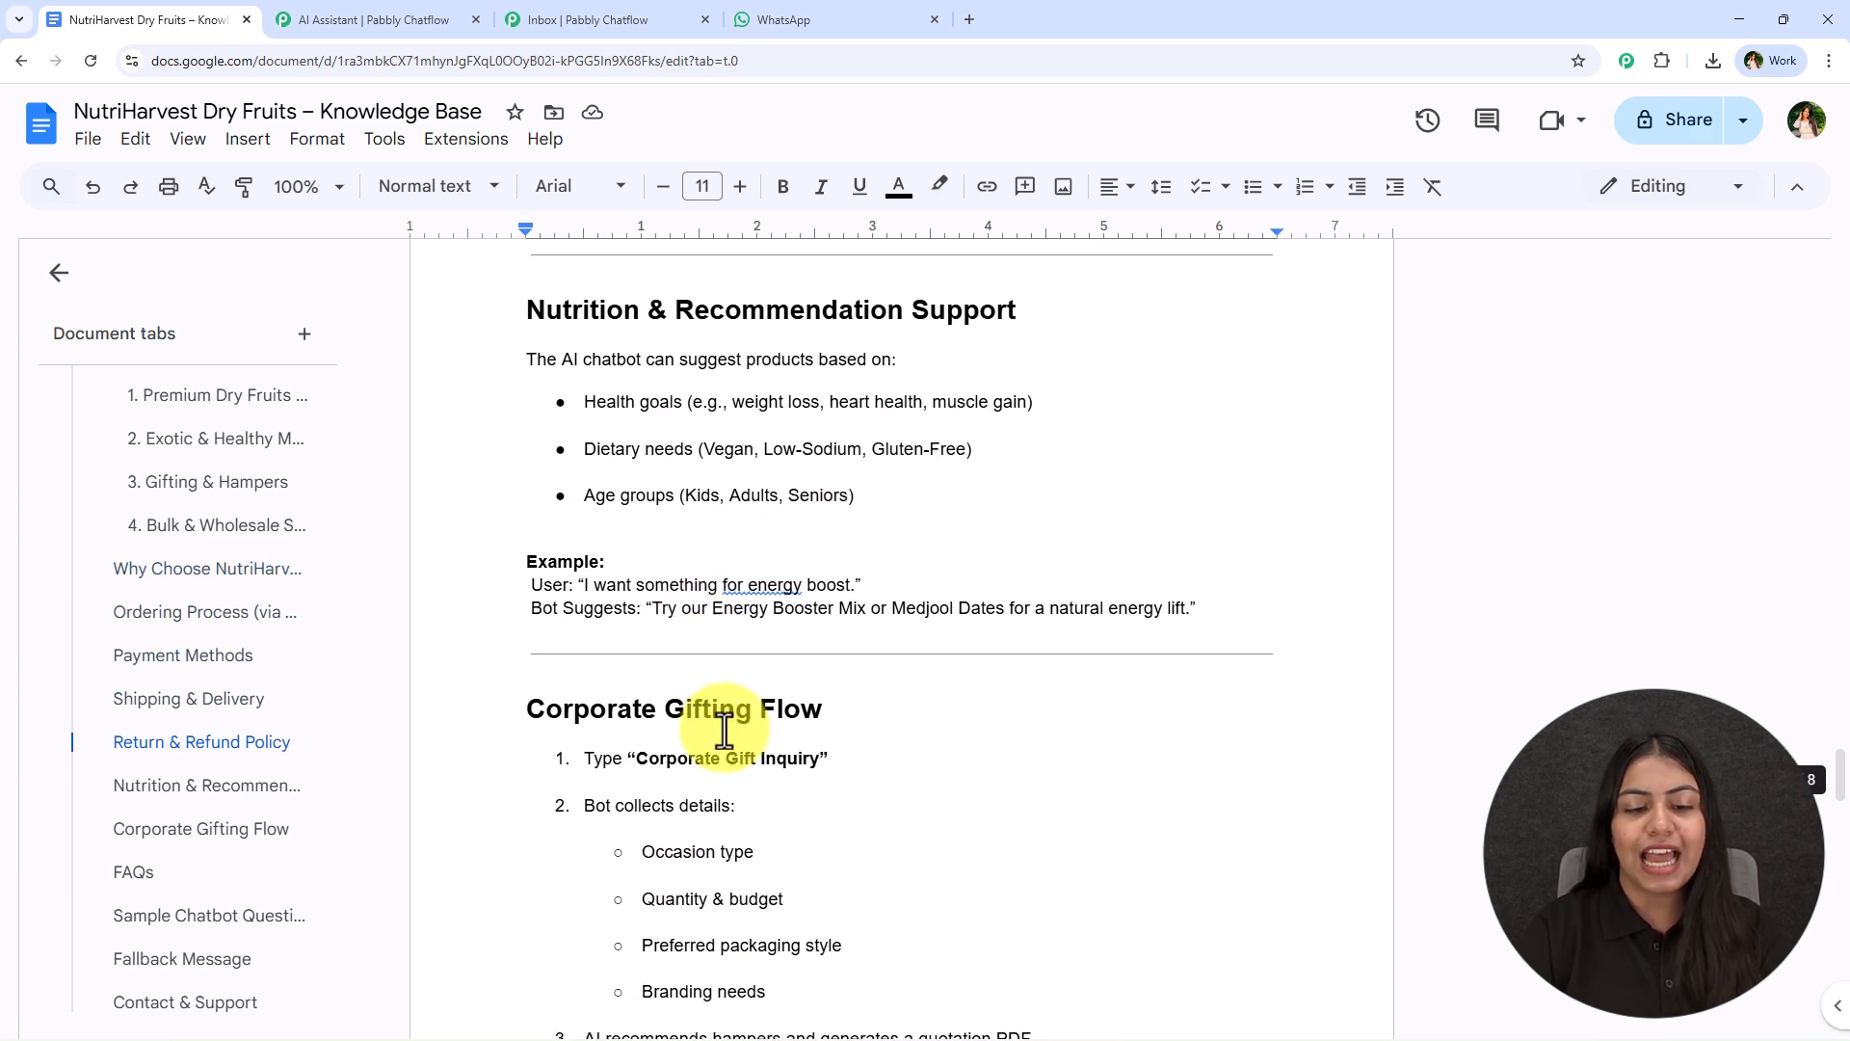
middle_click(774, 848)
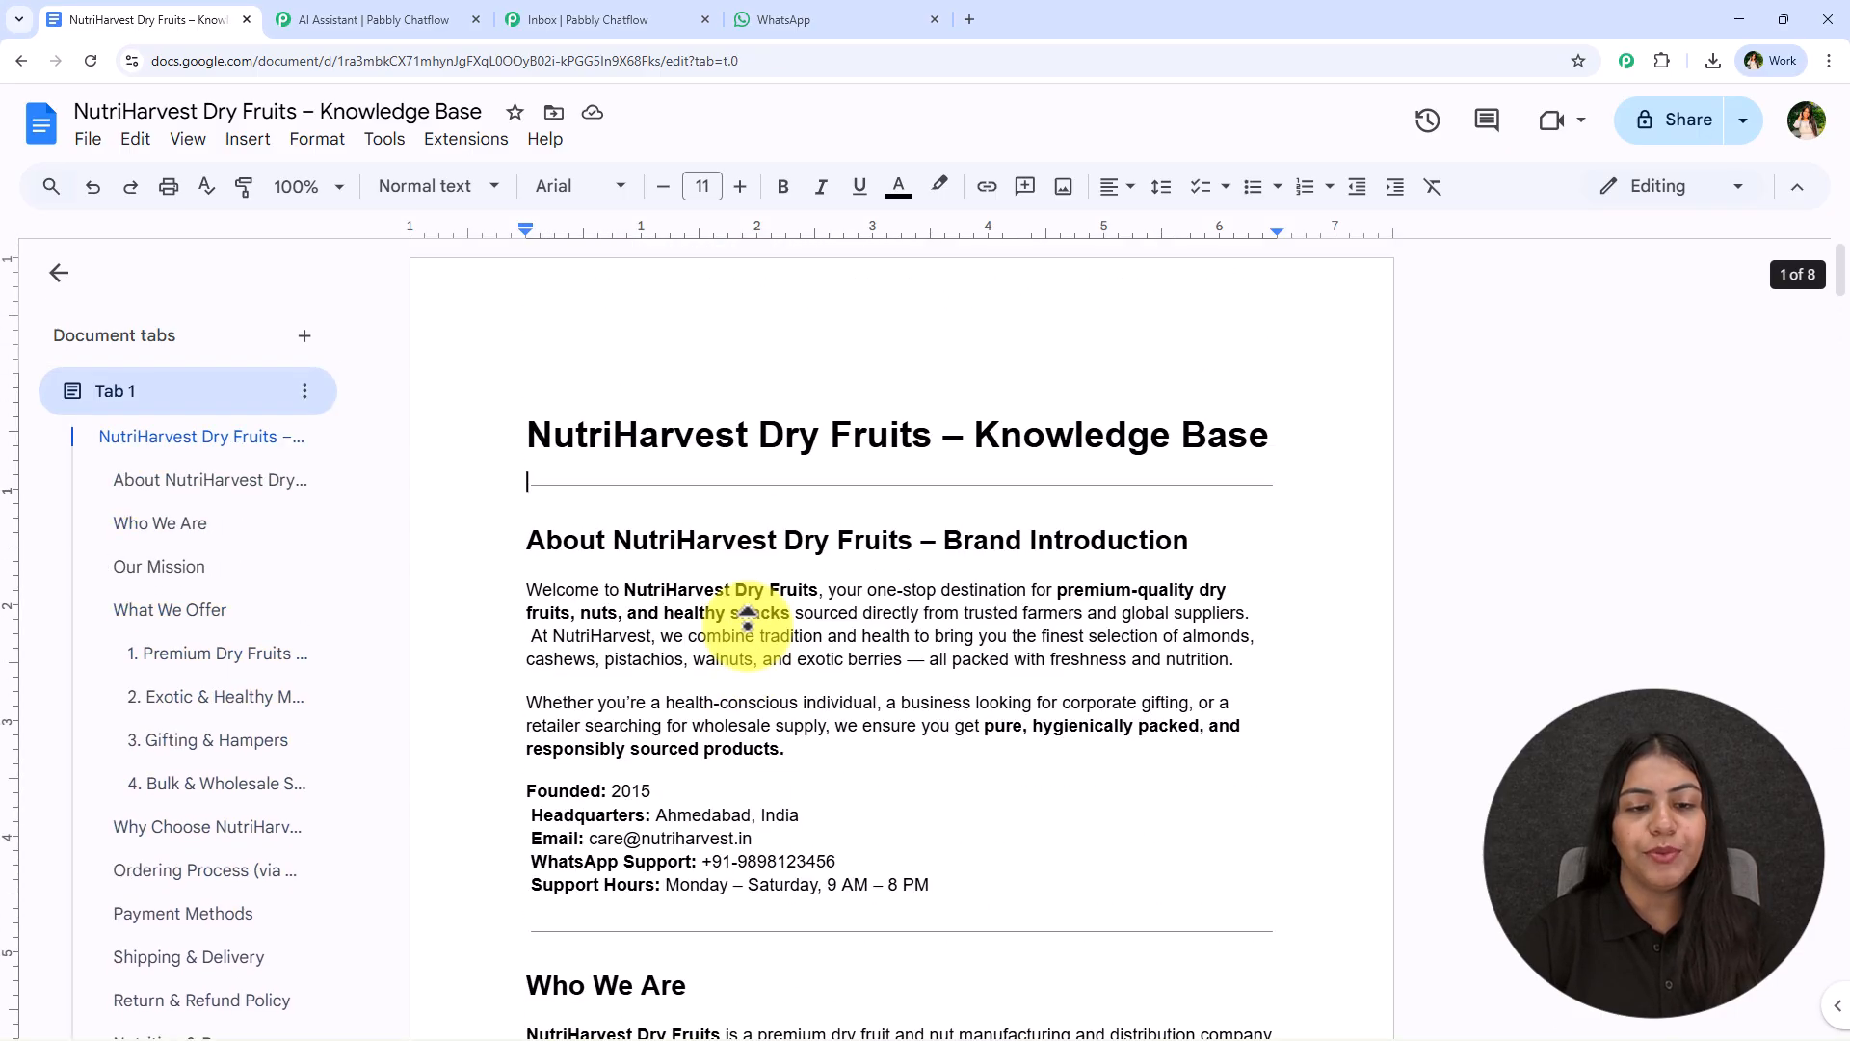
- Return to the WhatsApp chat and re-read the chatbot's dry fruit varieties reply
click(364, 20)
click(810, 19)
scroll(1138, 757, up, 2)
scroll(1142, 755, up, 15)
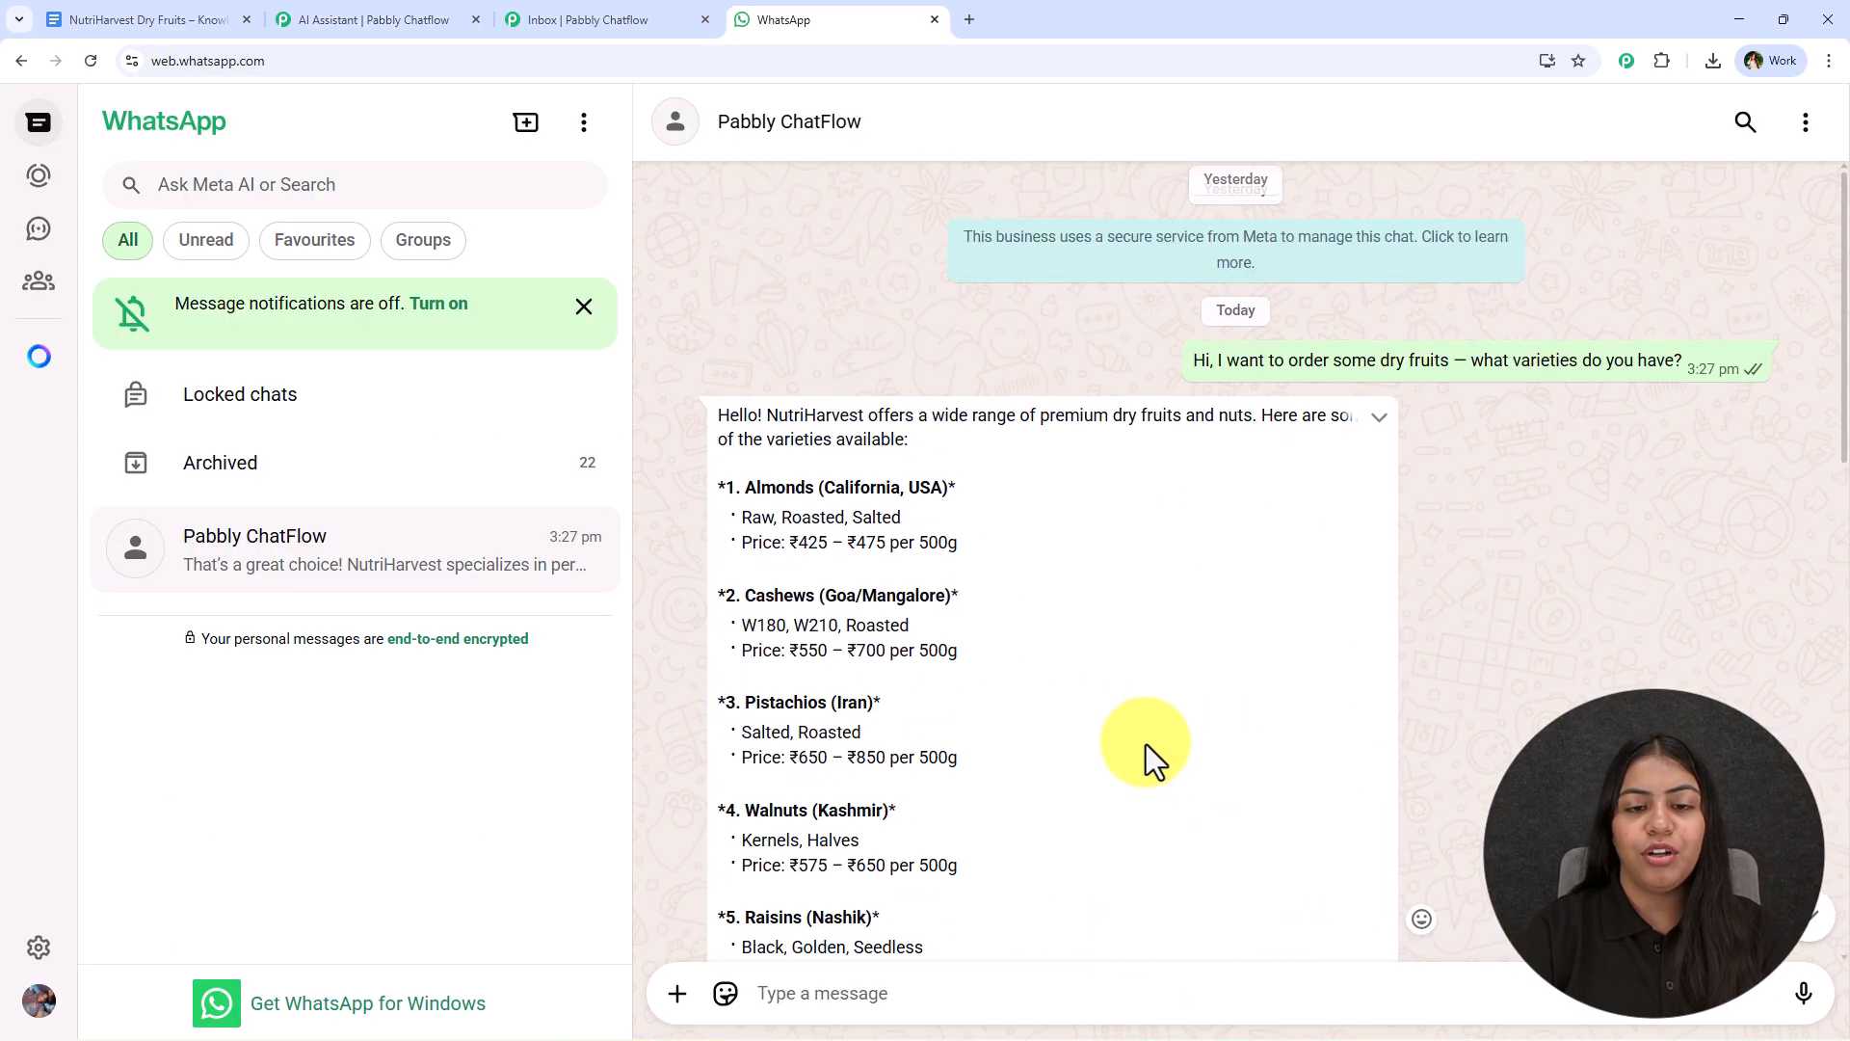
drag(721, 424, 912, 941)
click(925, 896)
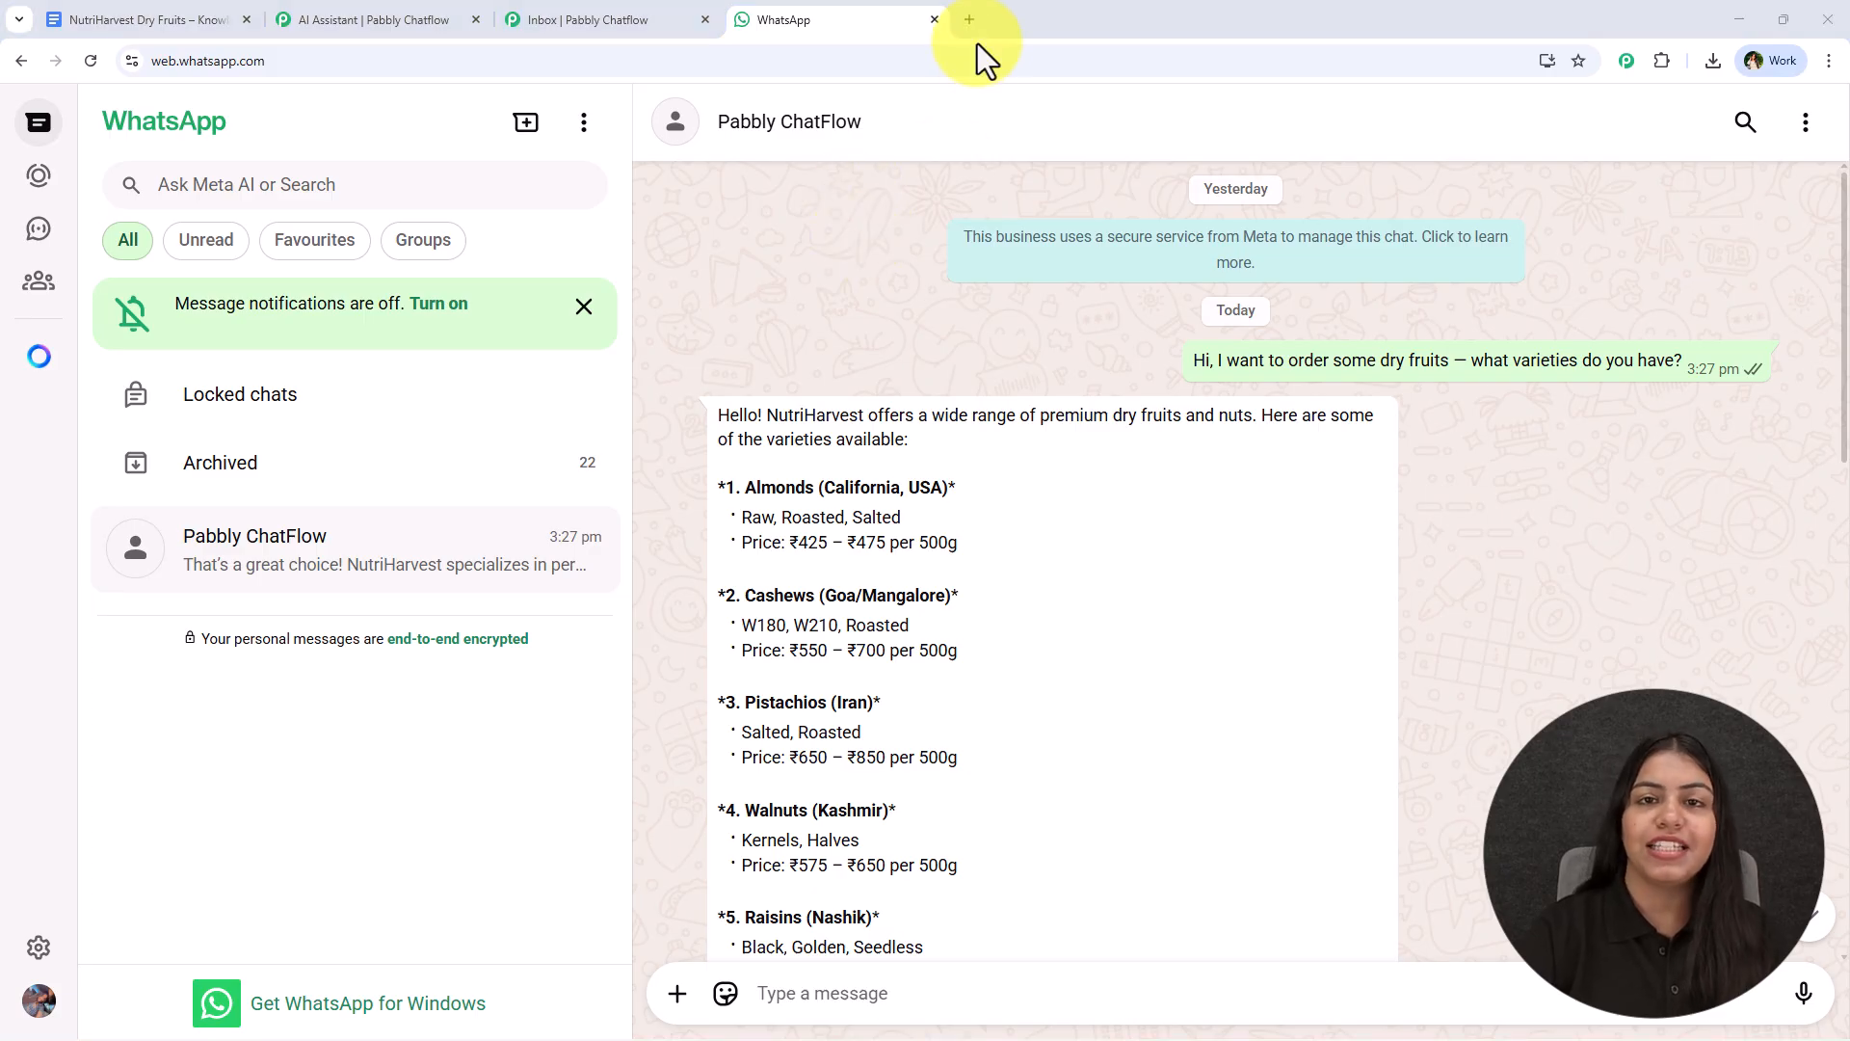
- Open the Pabbly Chatflow website (pabbly.com/chatflow) in a new browser tab
click(970, 19)
text(p)
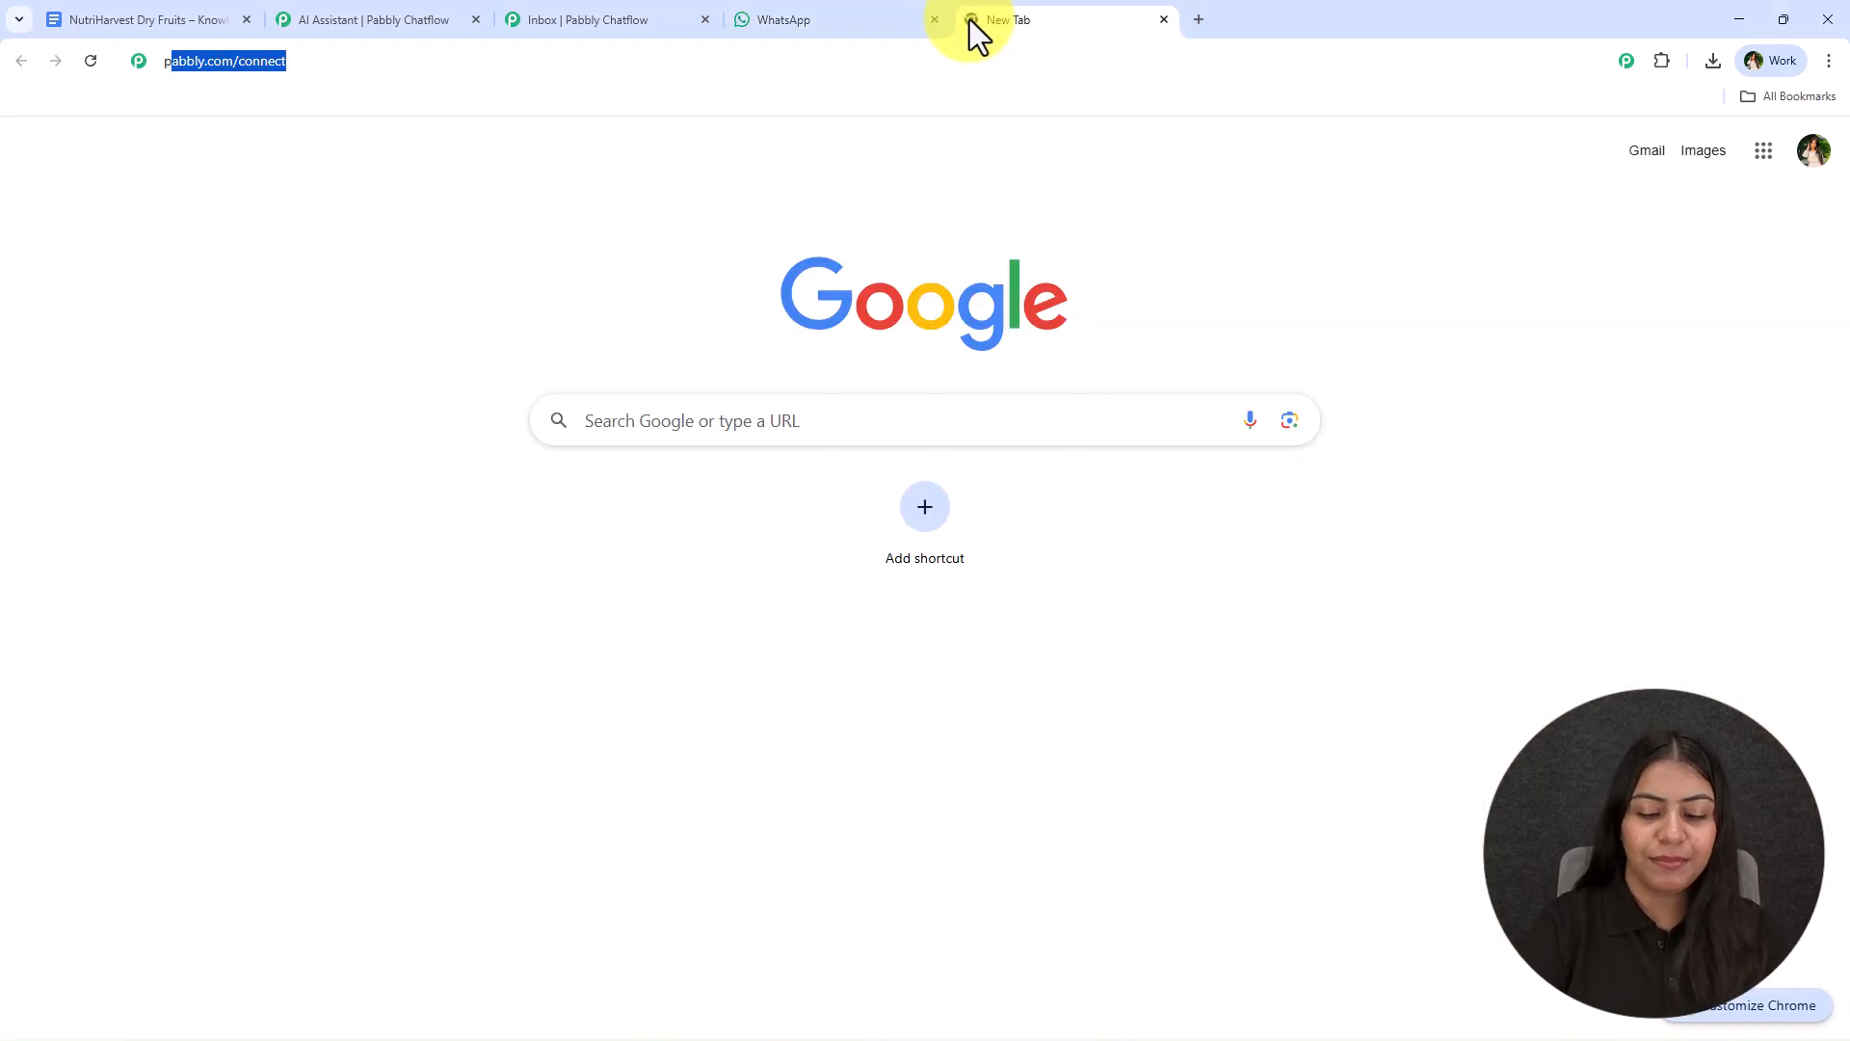
text(abbly)
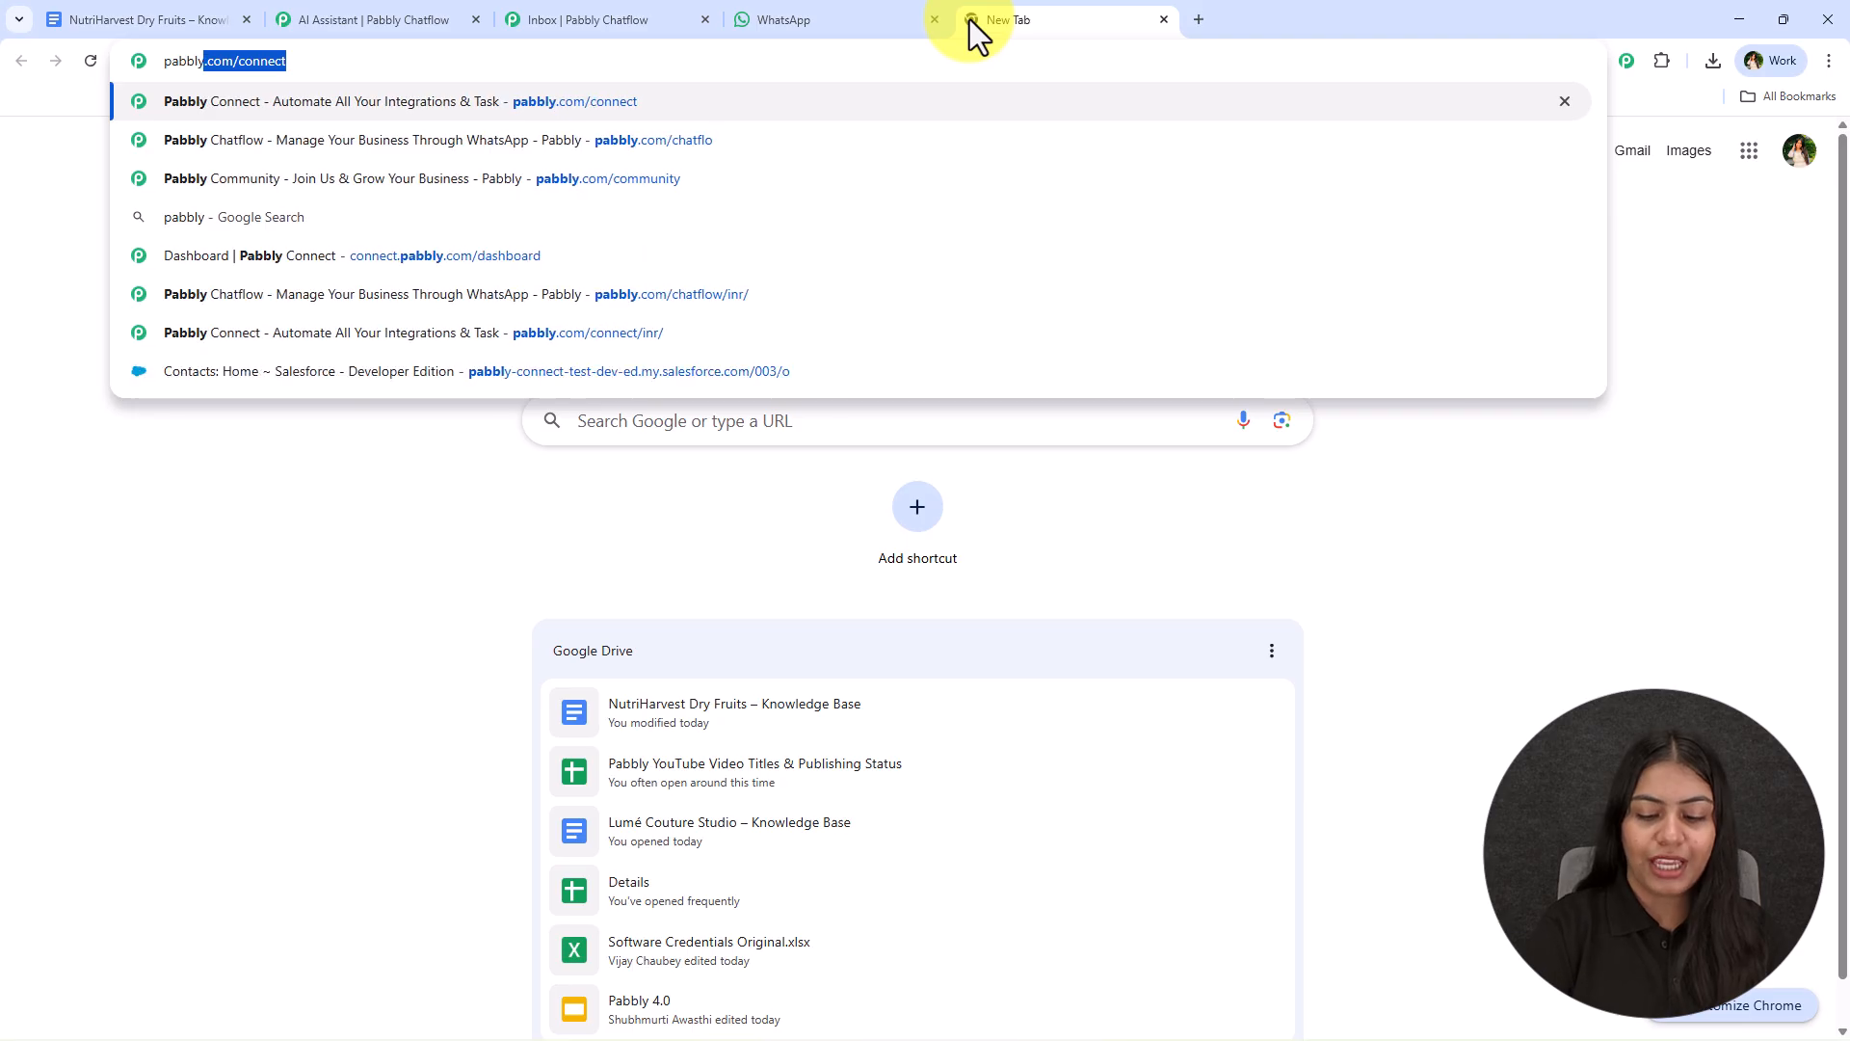
text(.com/chat)
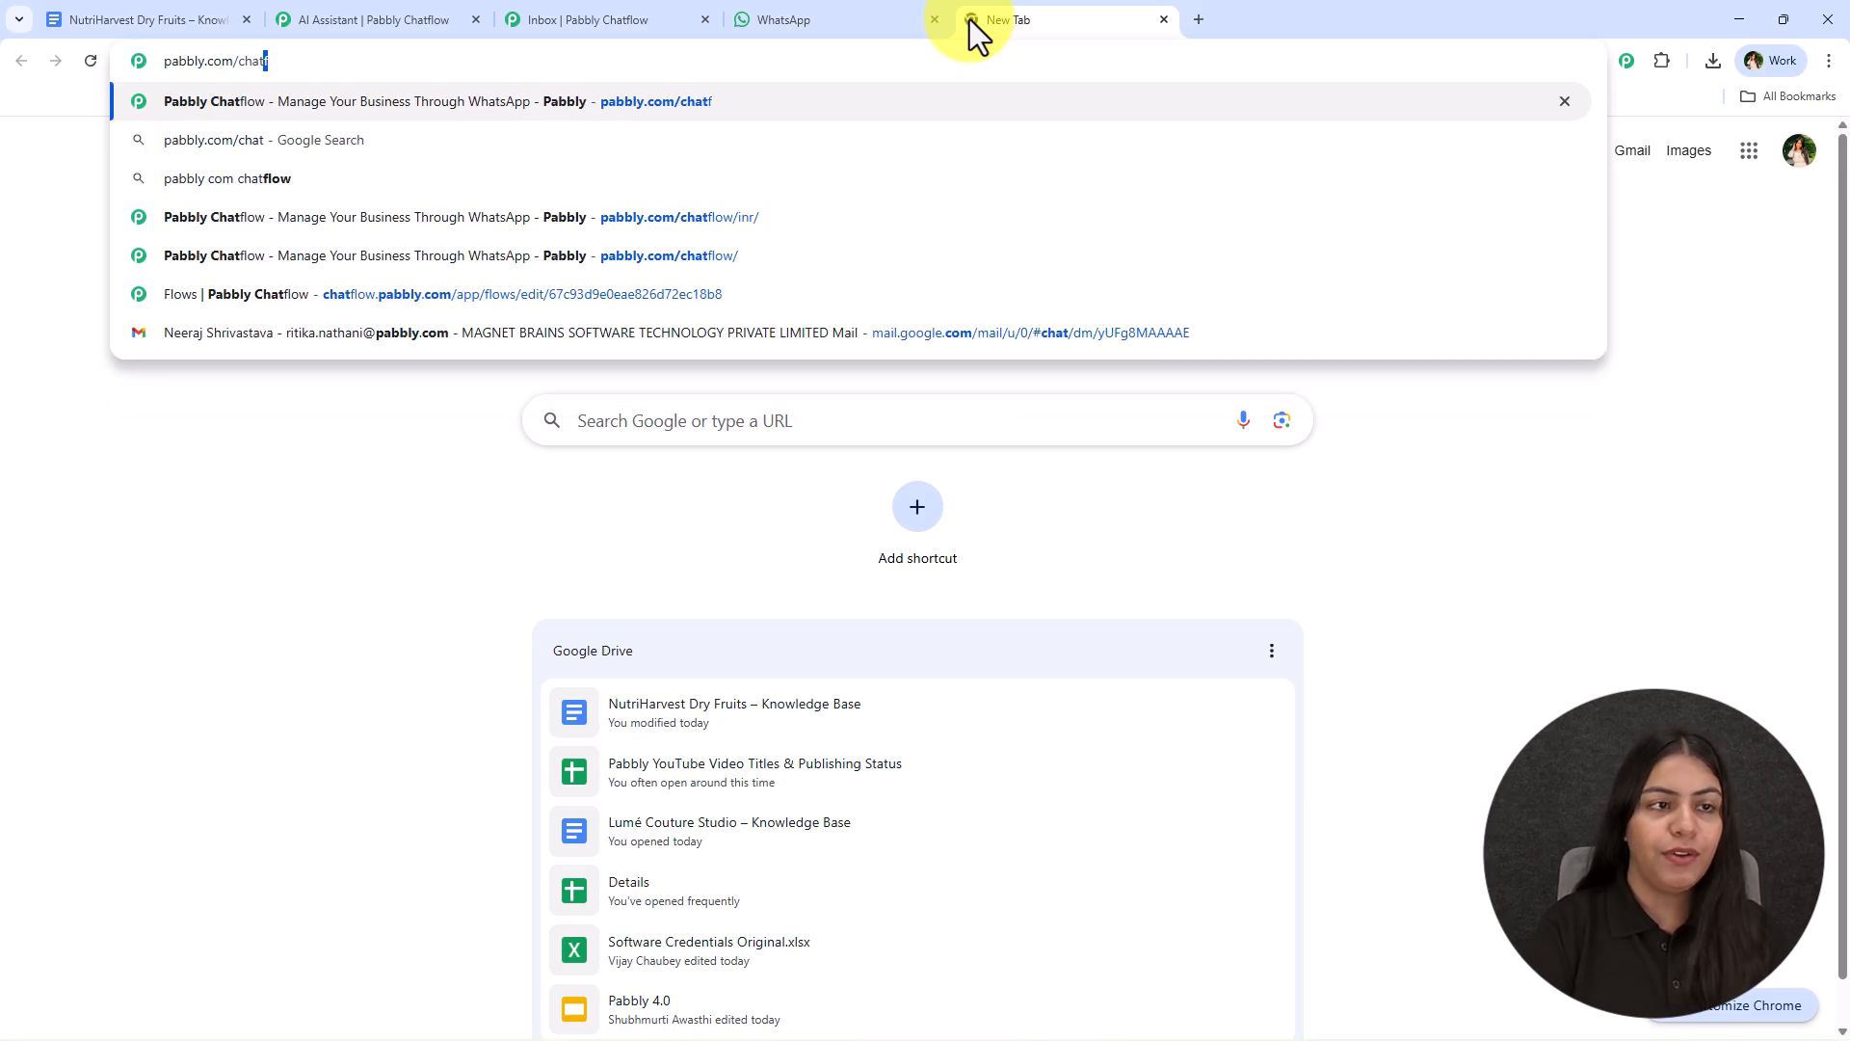
key(Return)
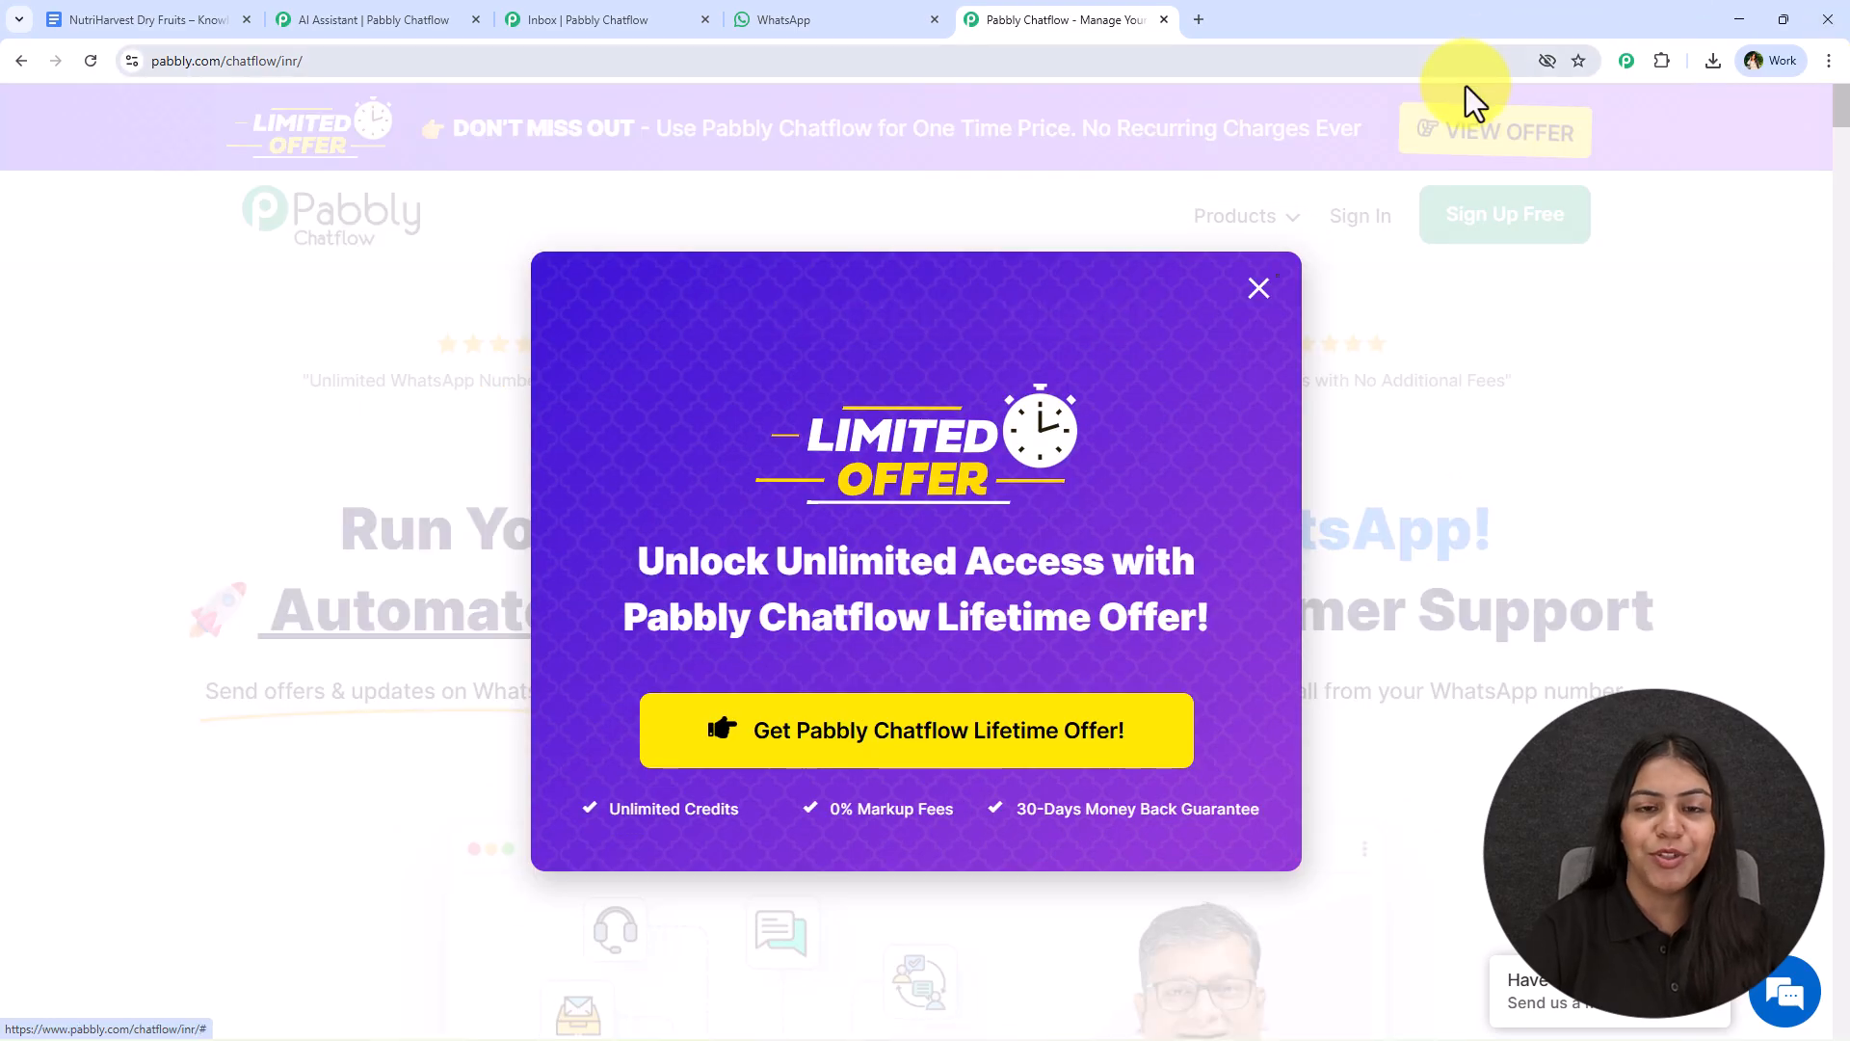
- Dismiss the lifetime offer, sign in to Pabbly and access the Pabbly Chatflow app
click(1258, 288)
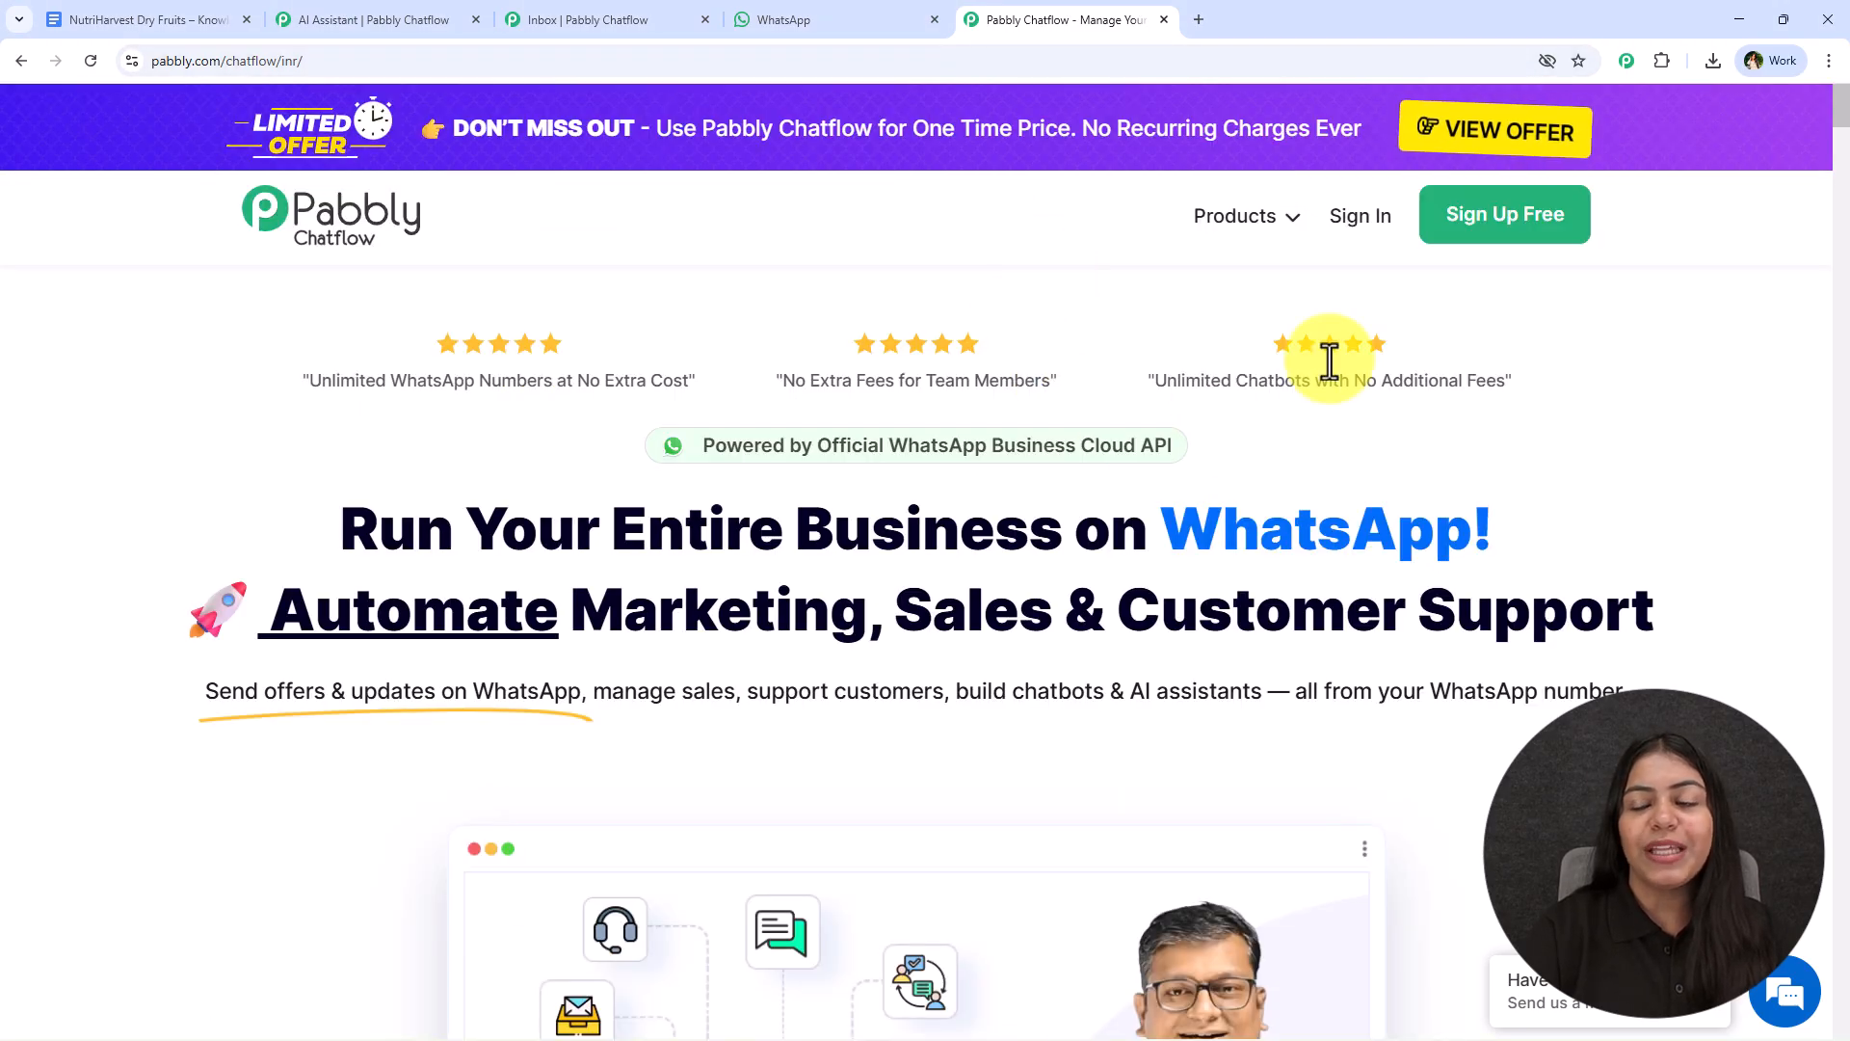
click(1354, 236)
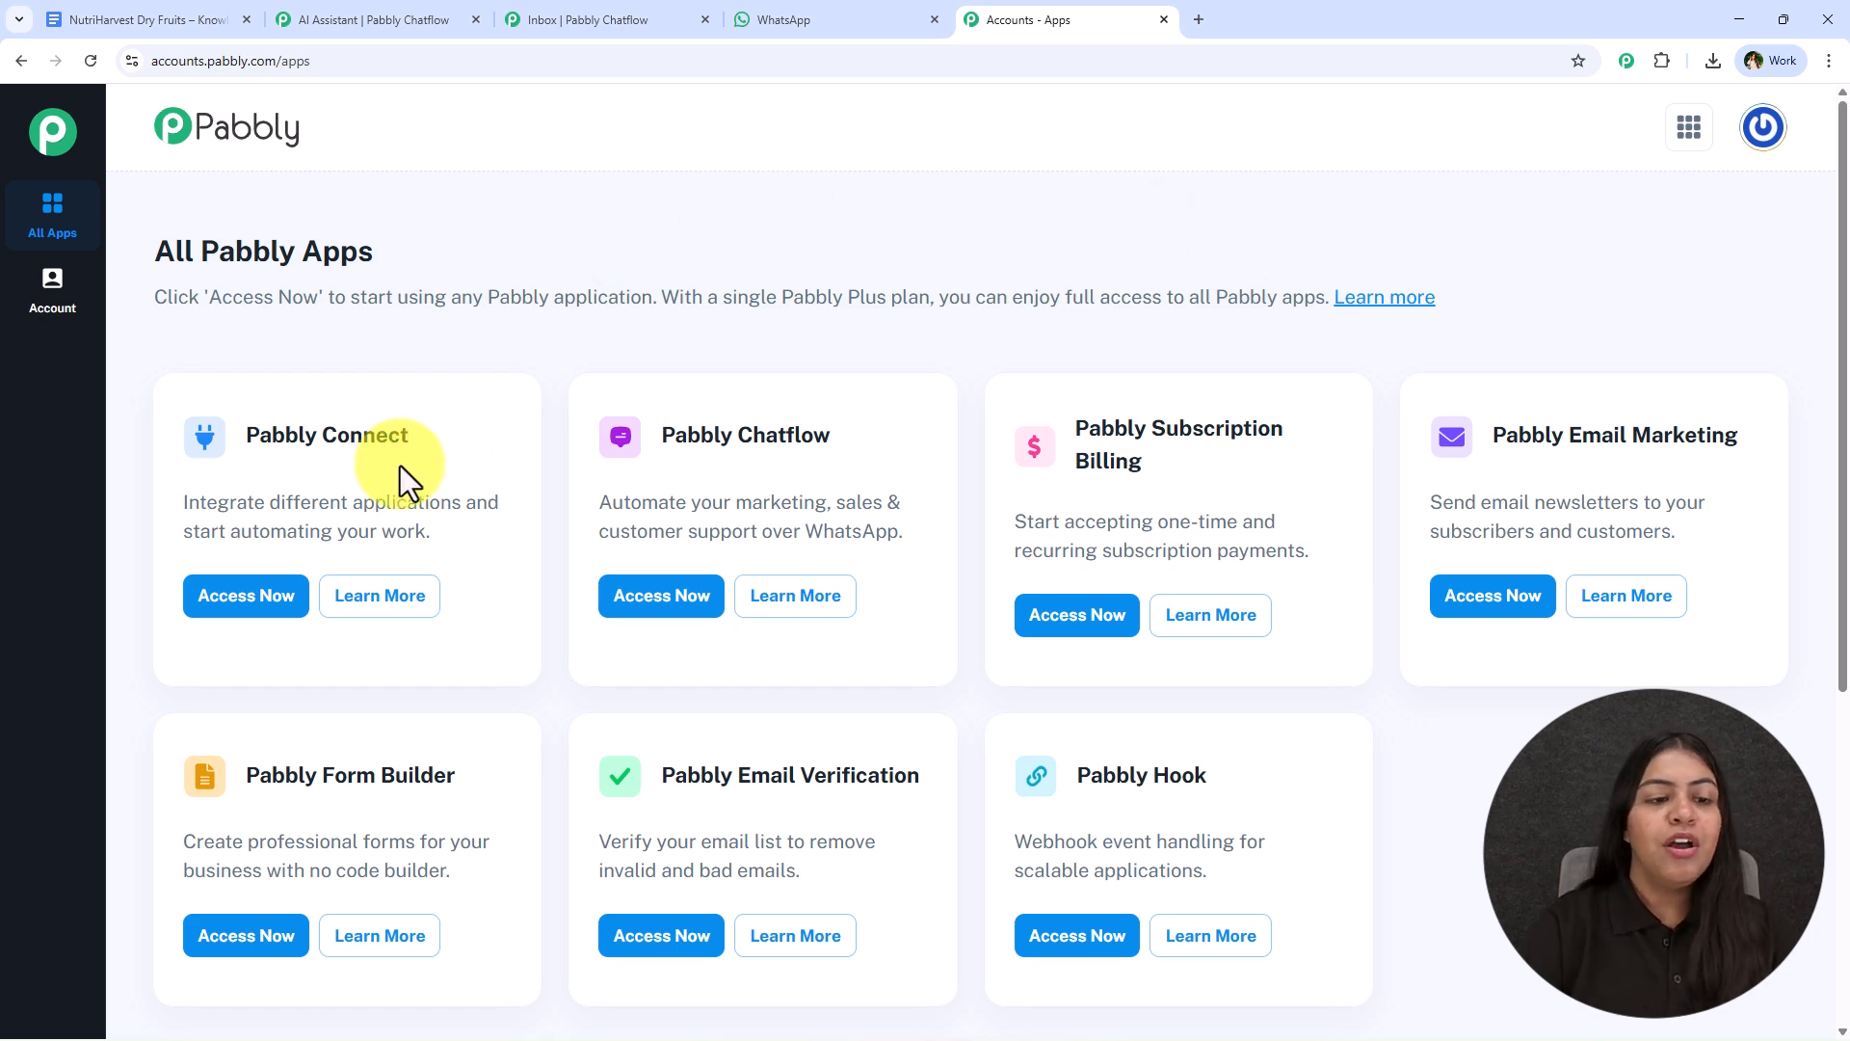
click(693, 606)
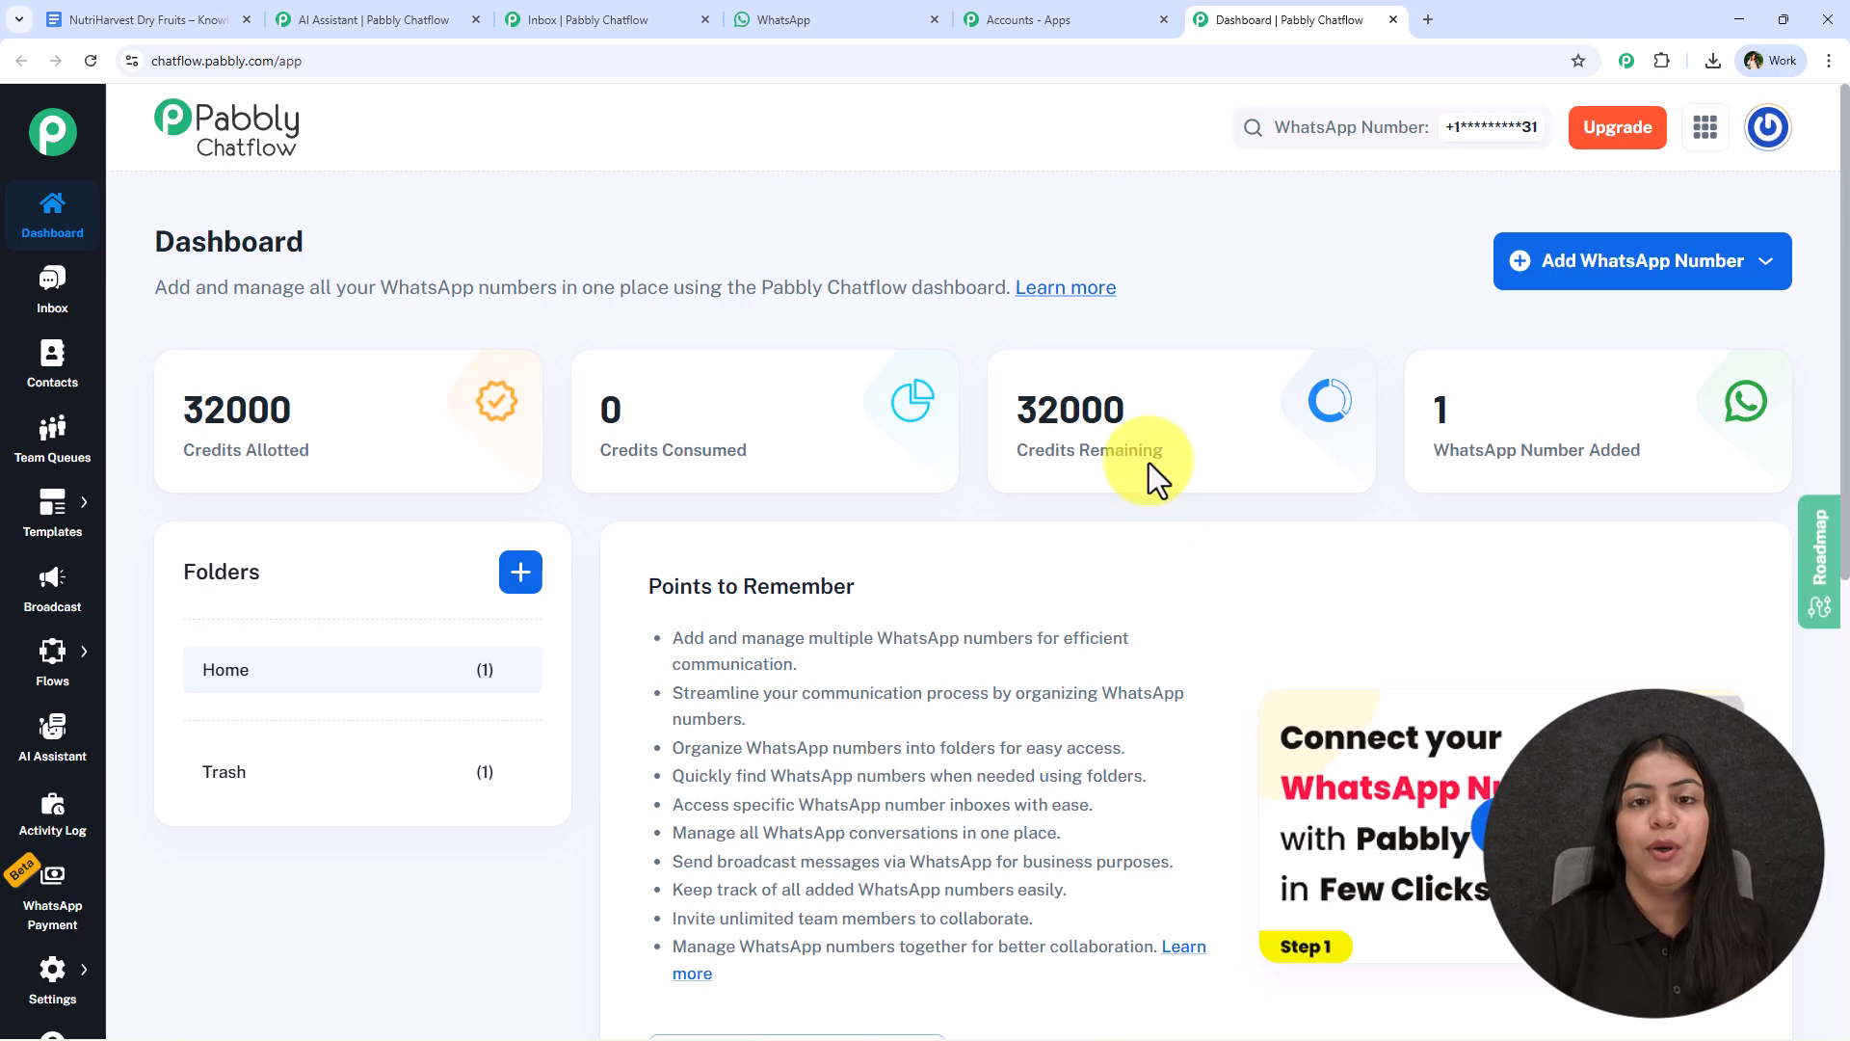
- Check the options for adding a WhatsApp number and the number already connected in the Home folder
click(1660, 274)
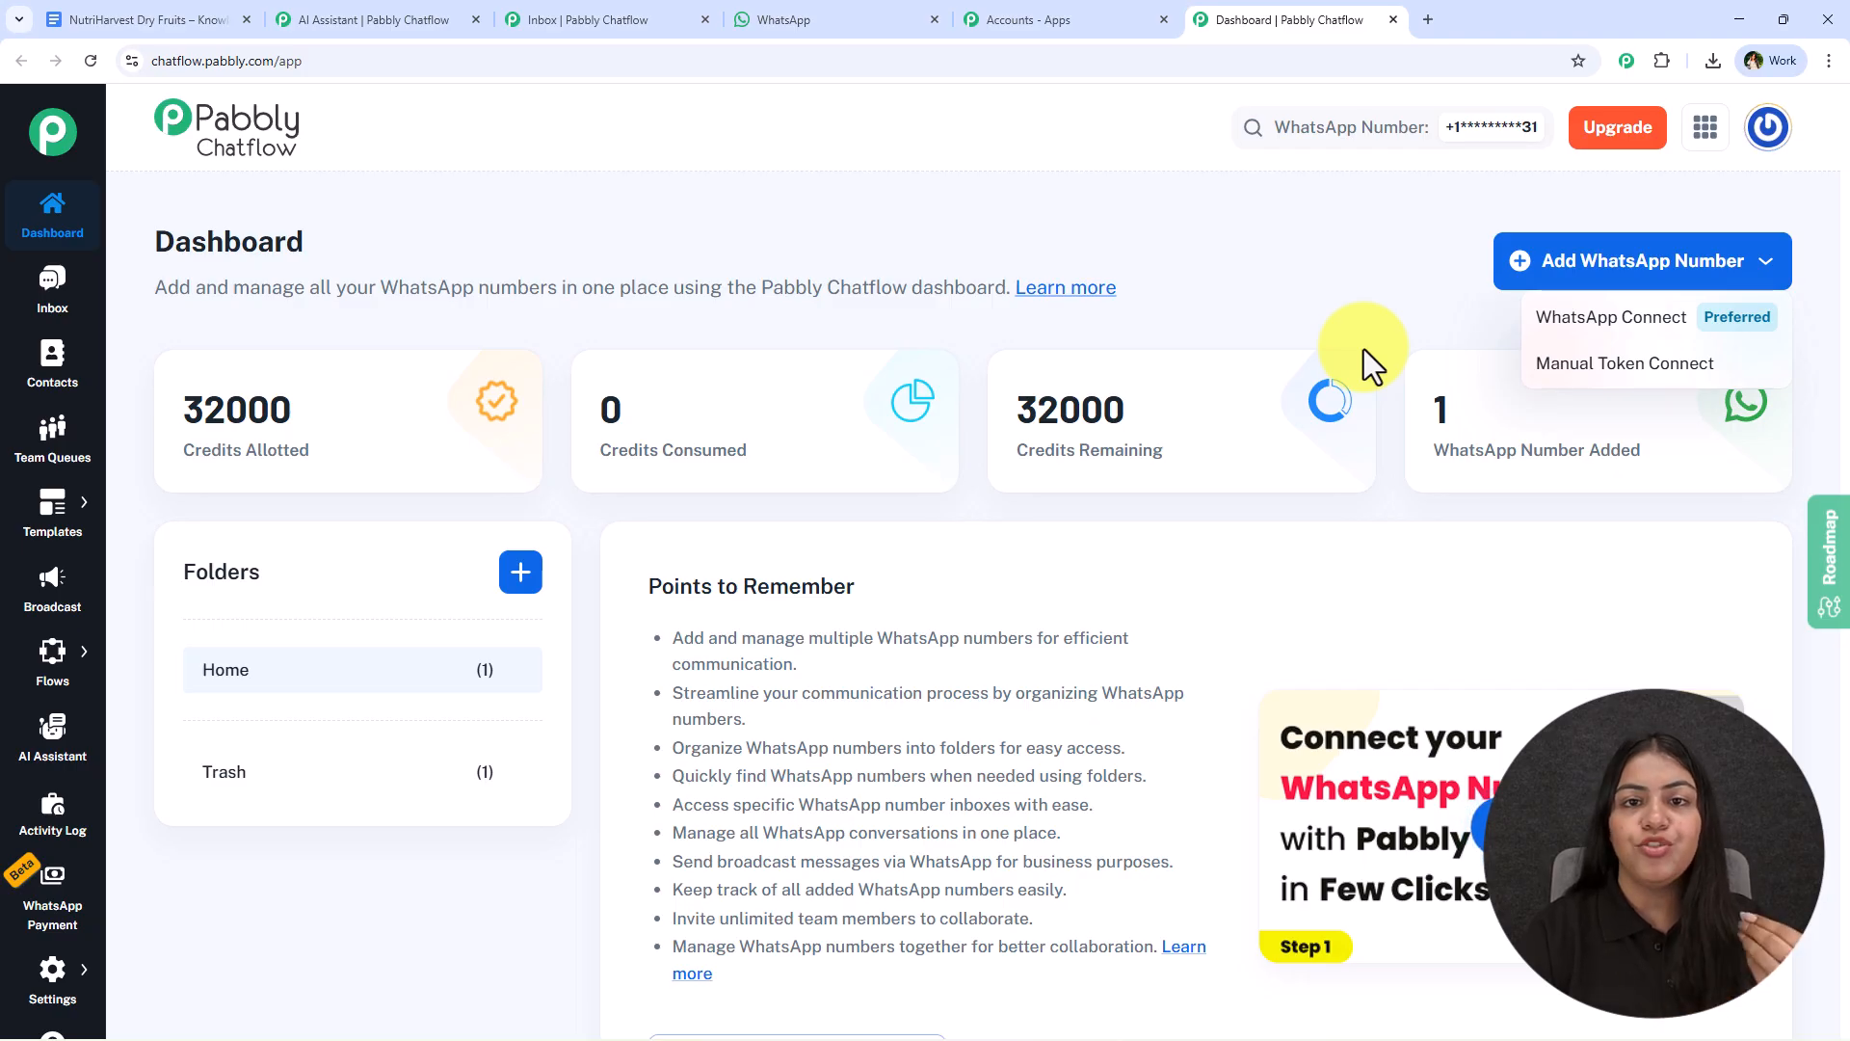
click(1239, 303)
scroll(1115, 702, down, 4)
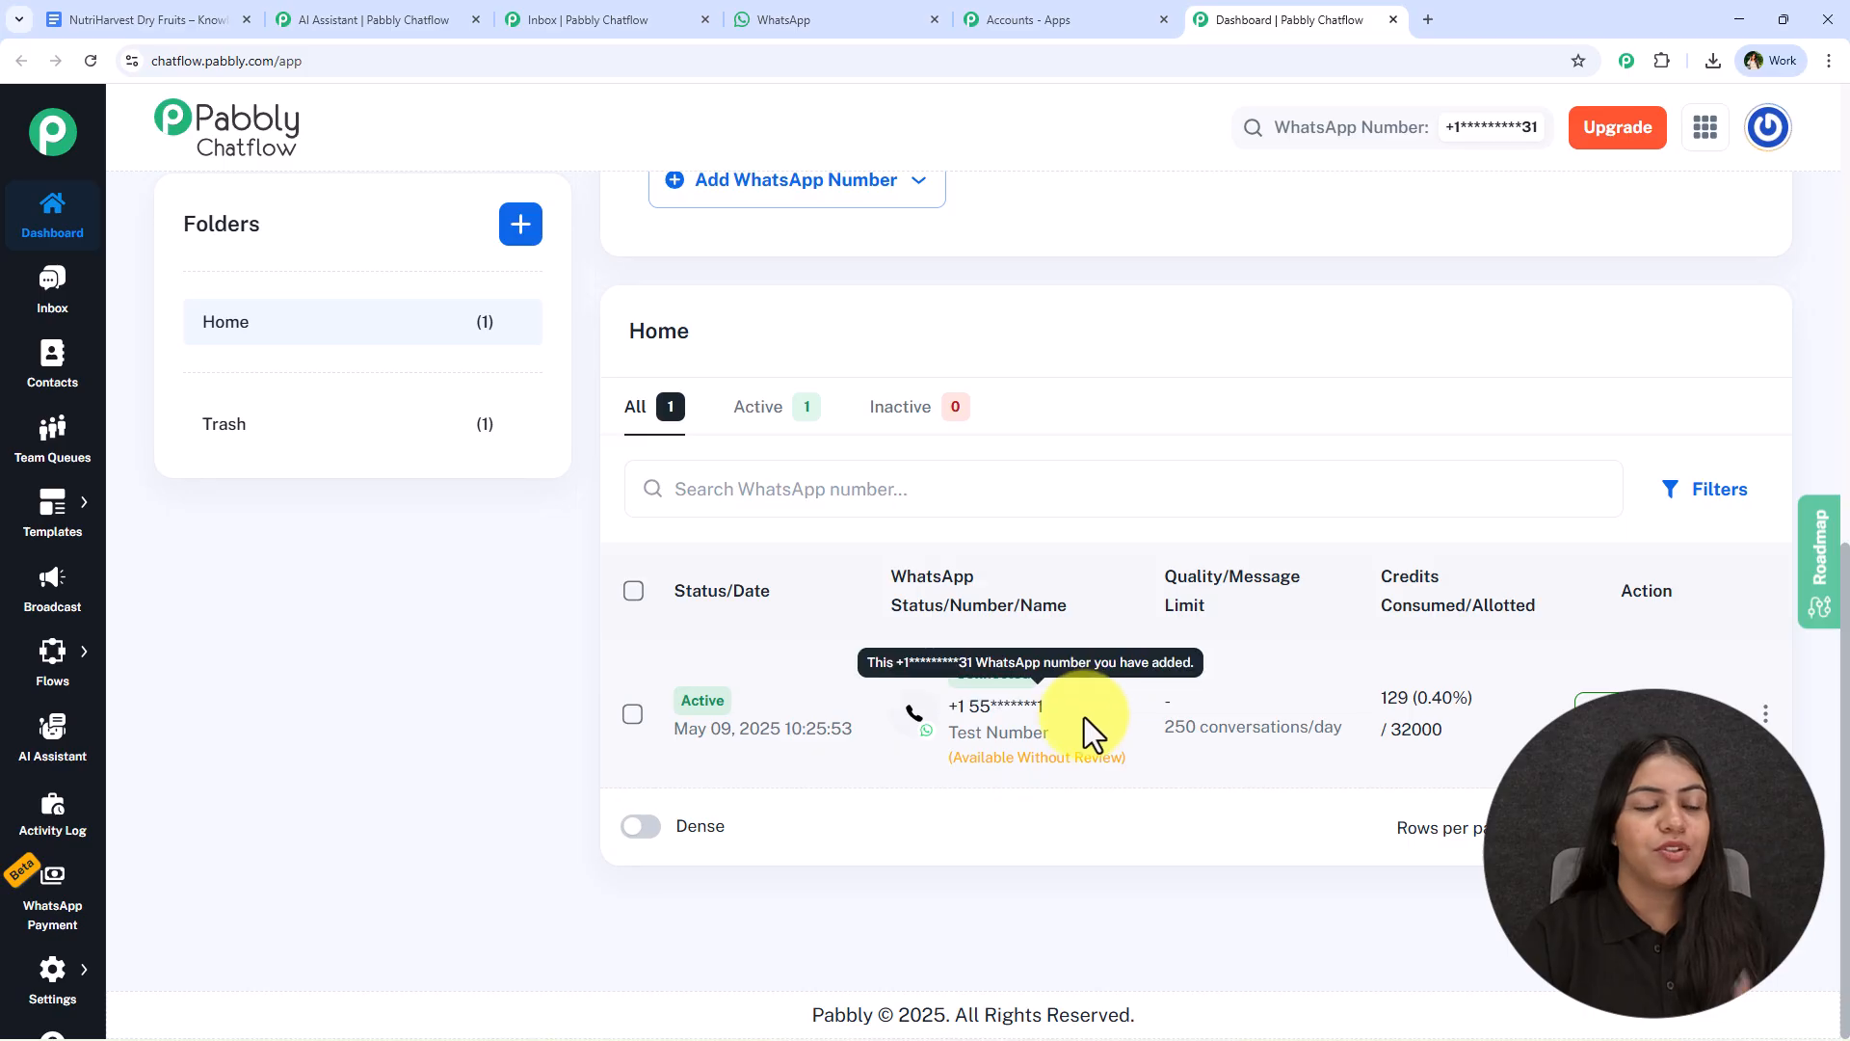
scroll(501, 742, up, 8)
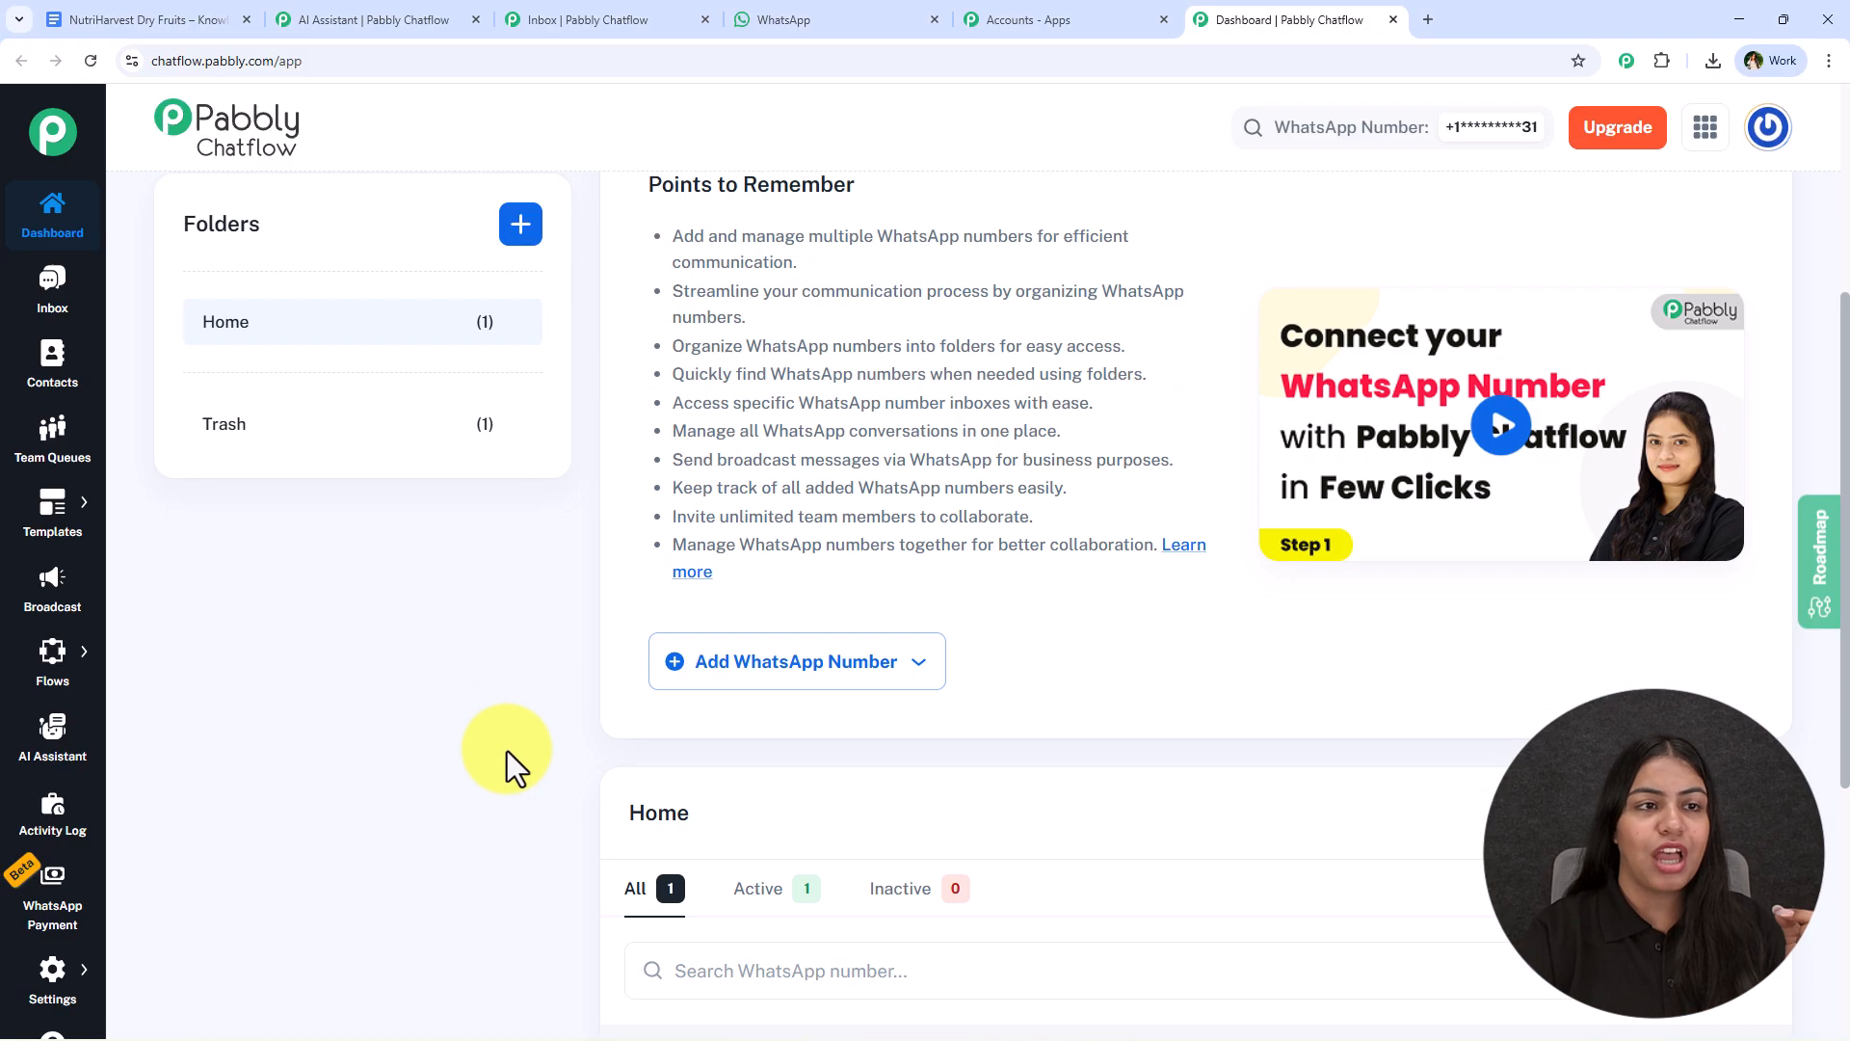
click(415, 17)
triple_click(858, 229)
click(1291, 20)
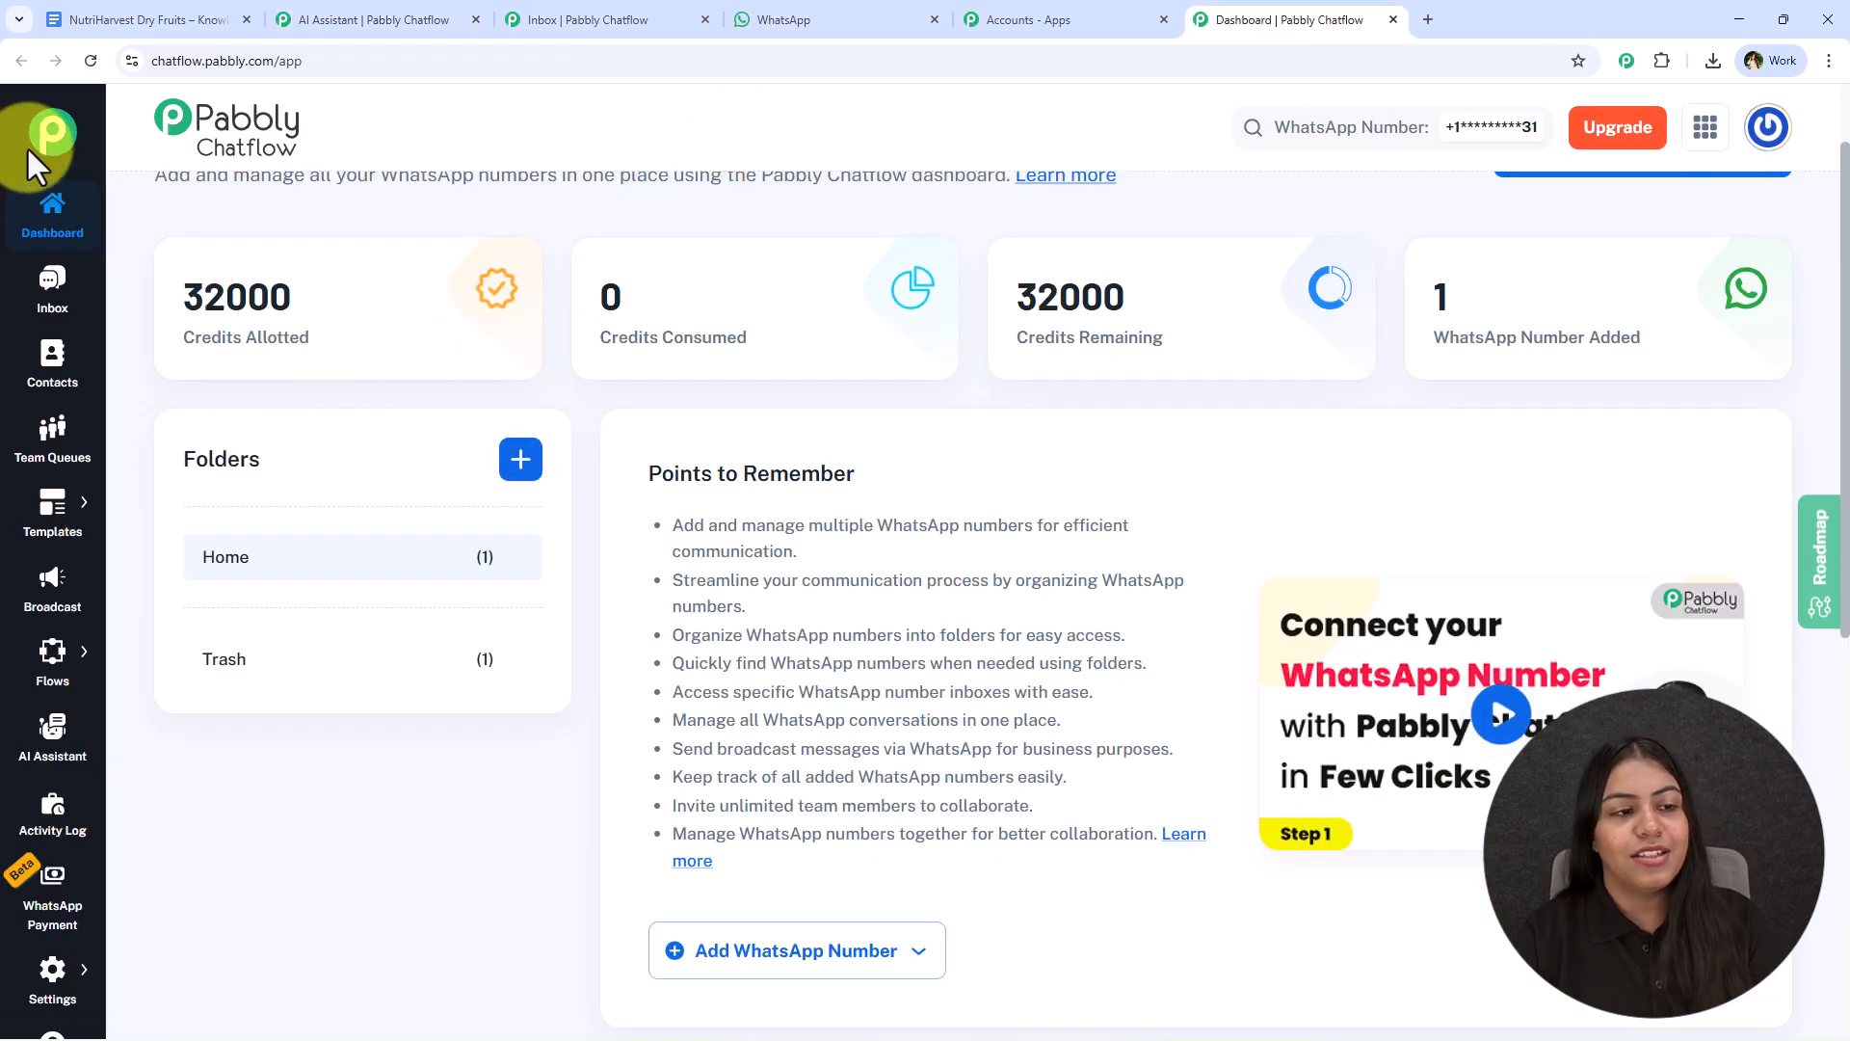
- Create a new AI assistant named "Dry Fruits Business Chatbot" in the AI Assistant section
click(55, 762)
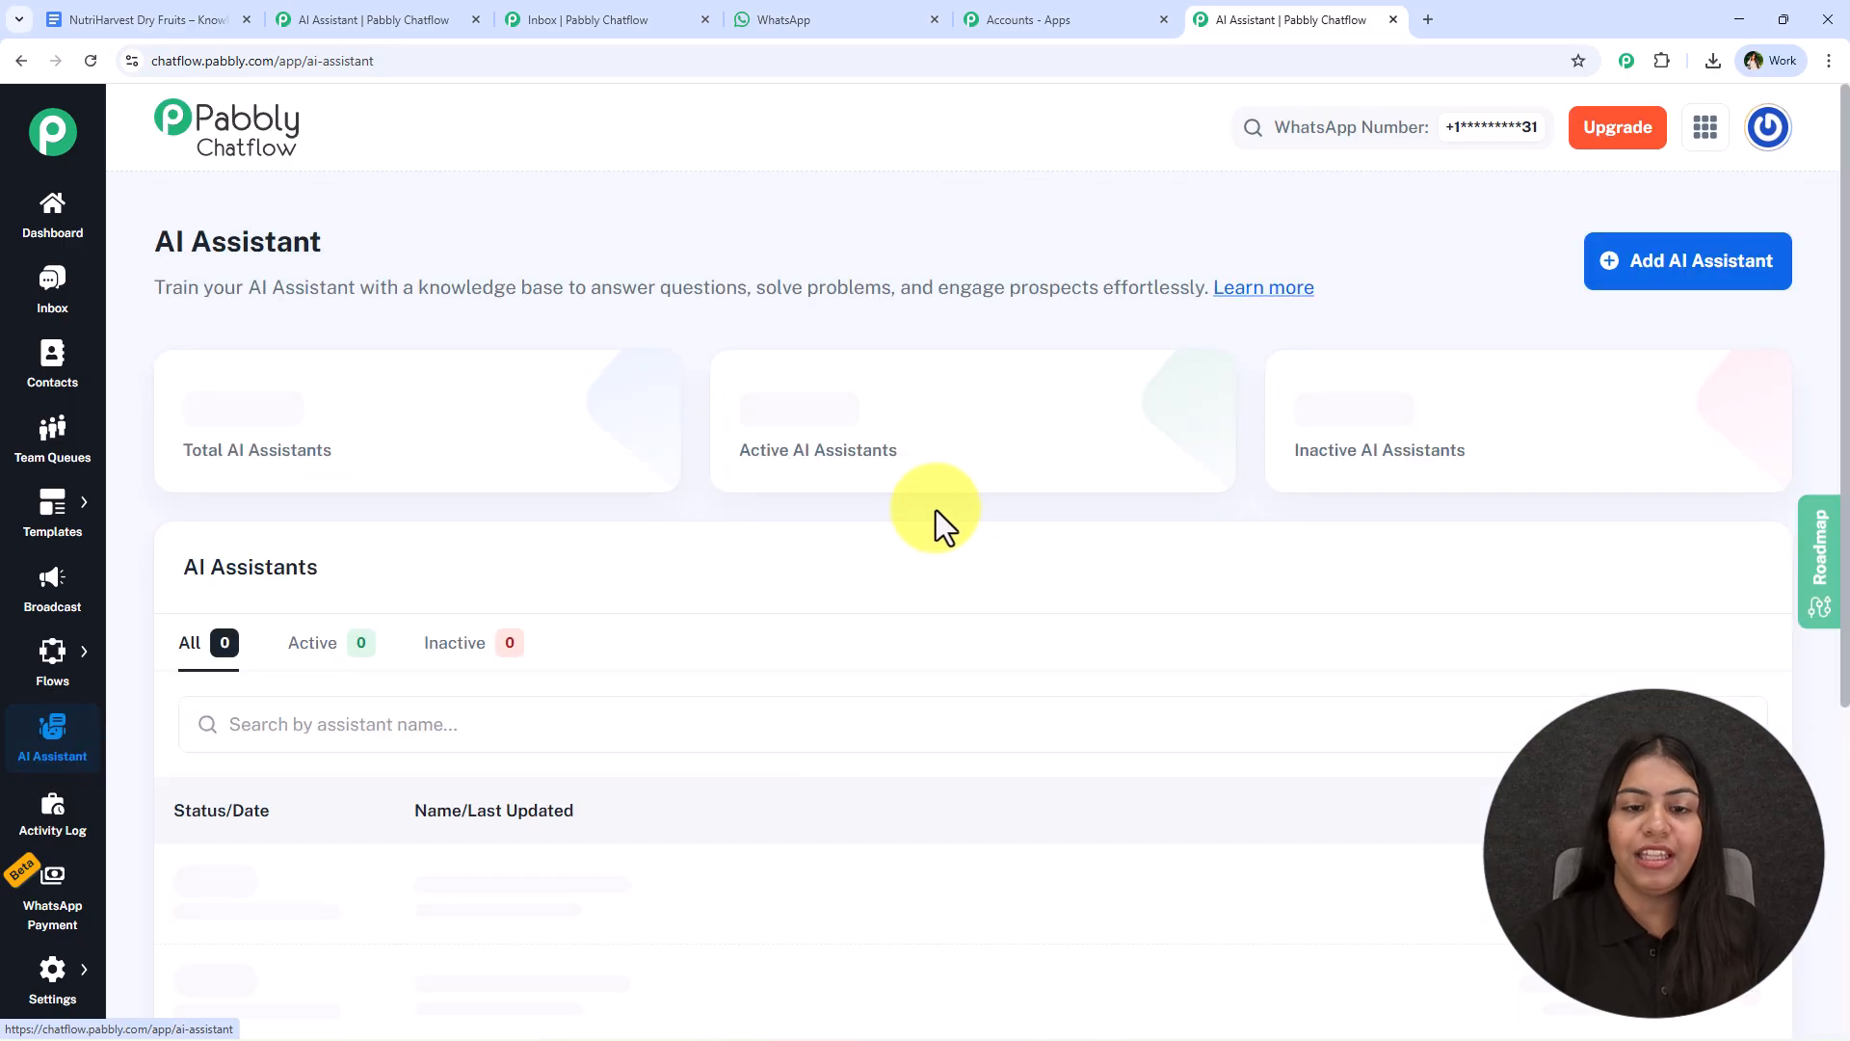
click(1682, 280)
click(685, 567)
text(Dry Fruits Busin)
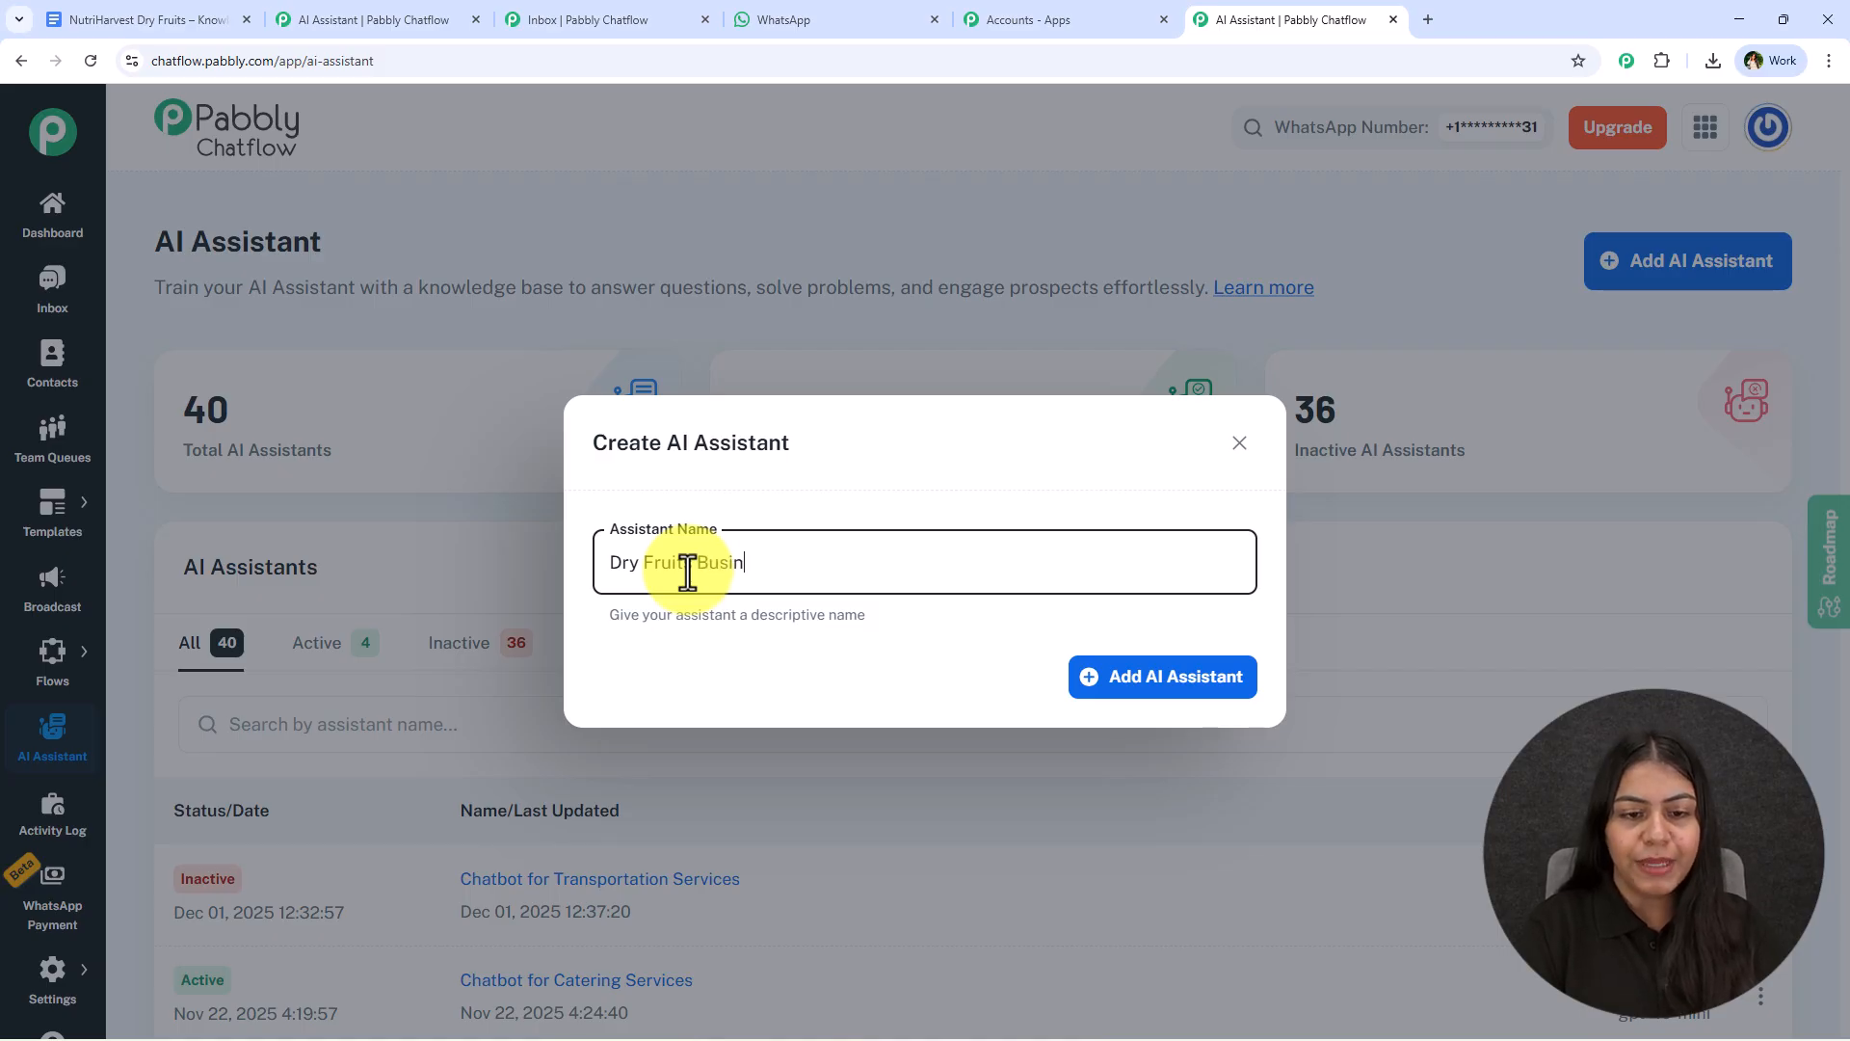
text(ess Chat)
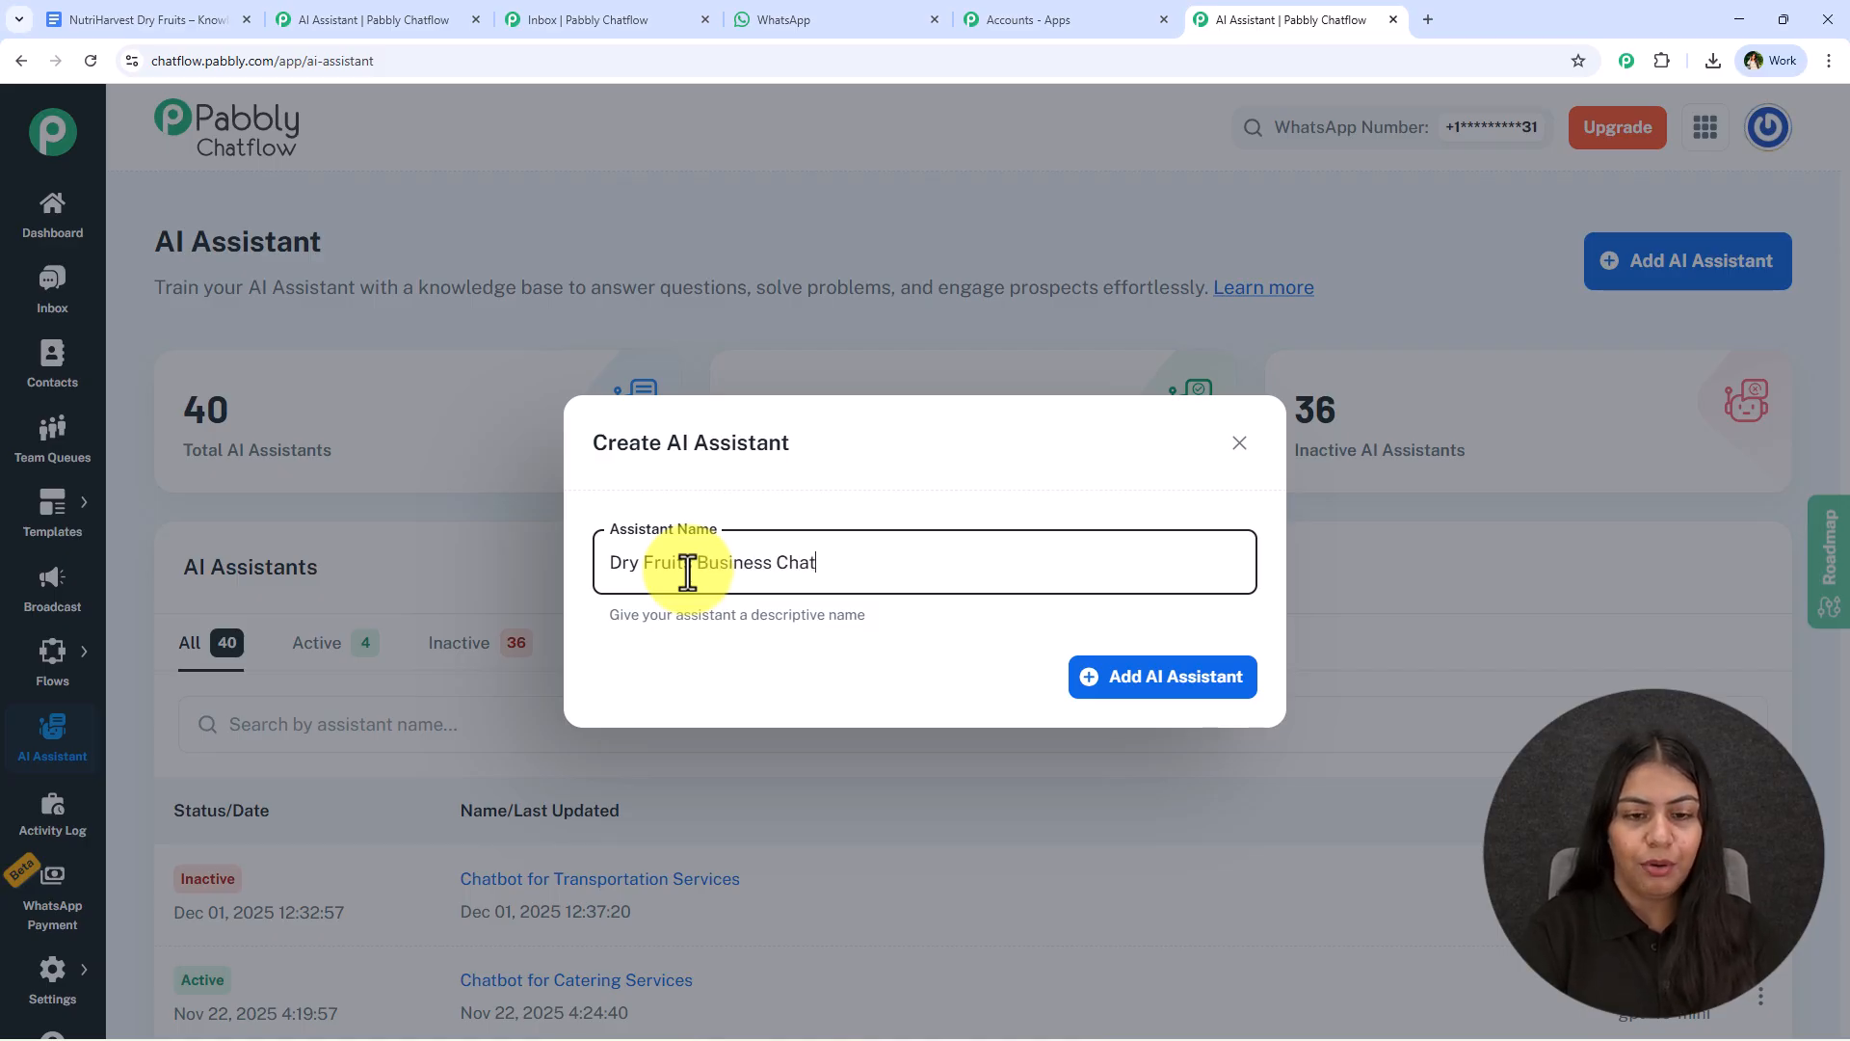
text(bot)
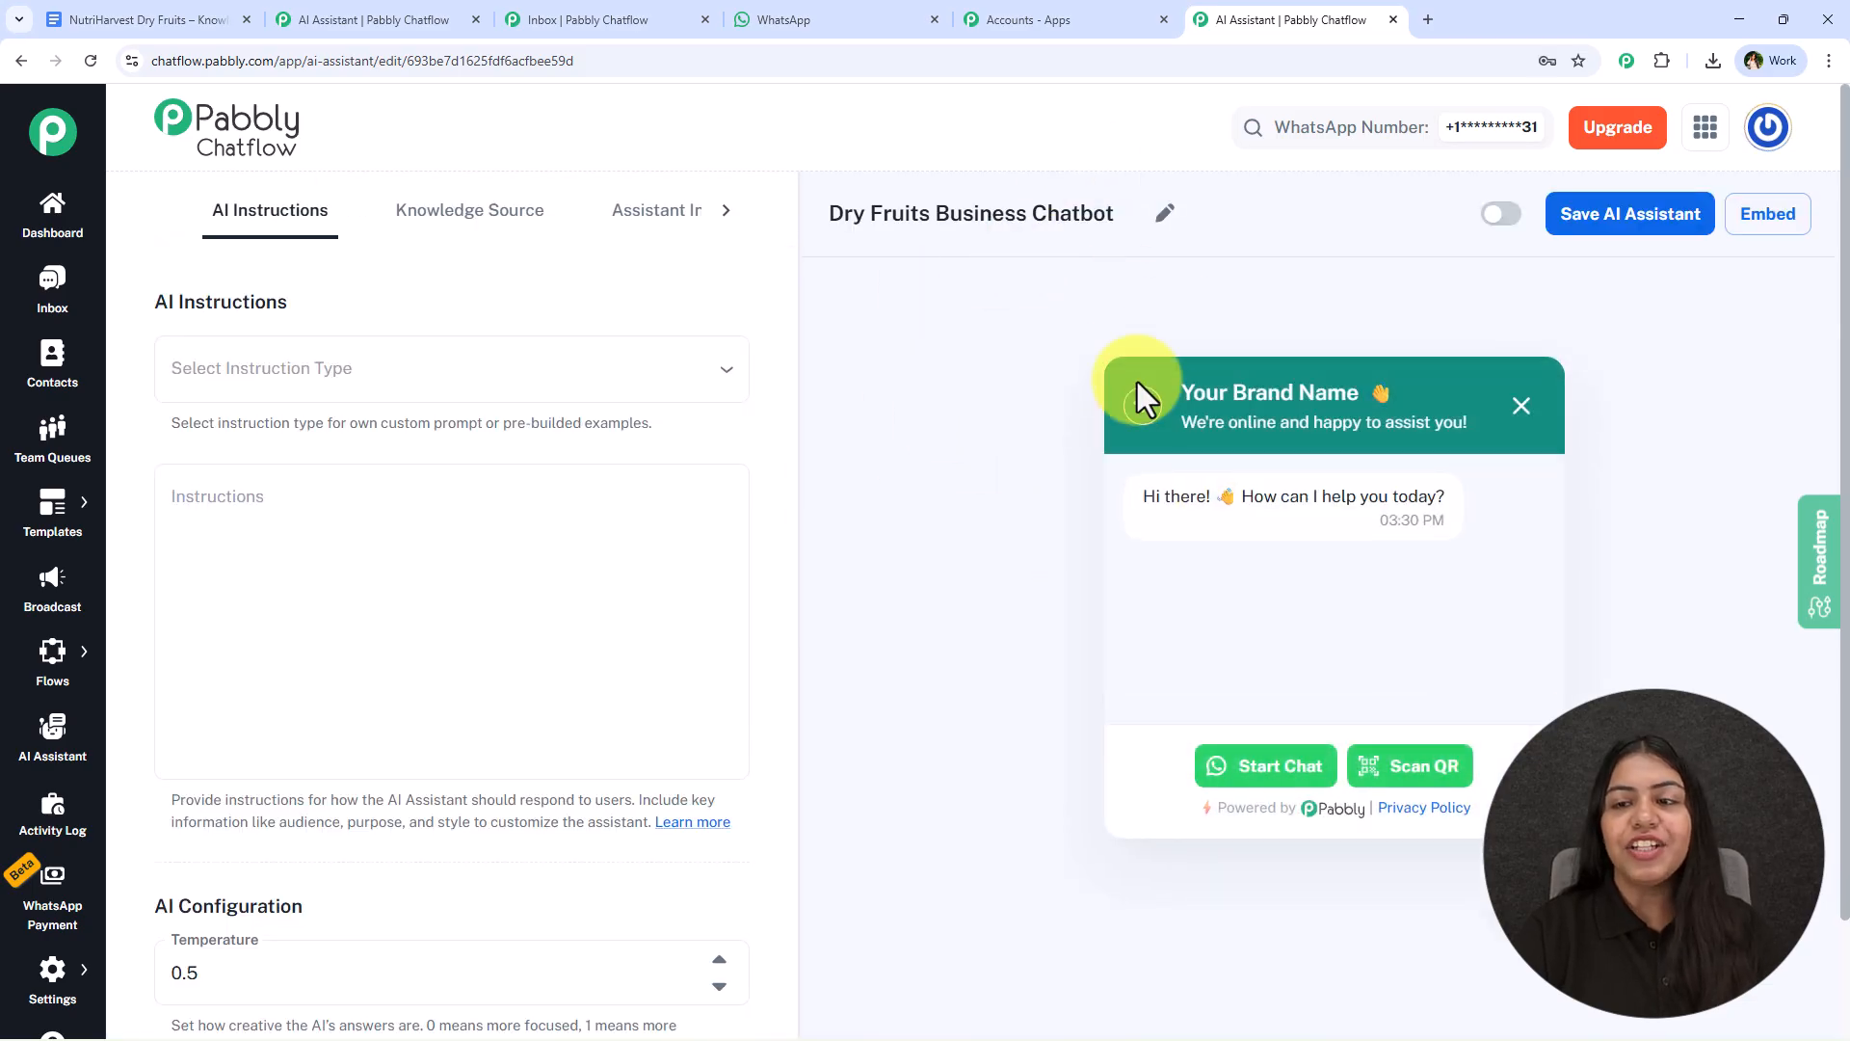
- Try the Custom Prompt instruction type and examine the Objective section of its template
click(206, 368)
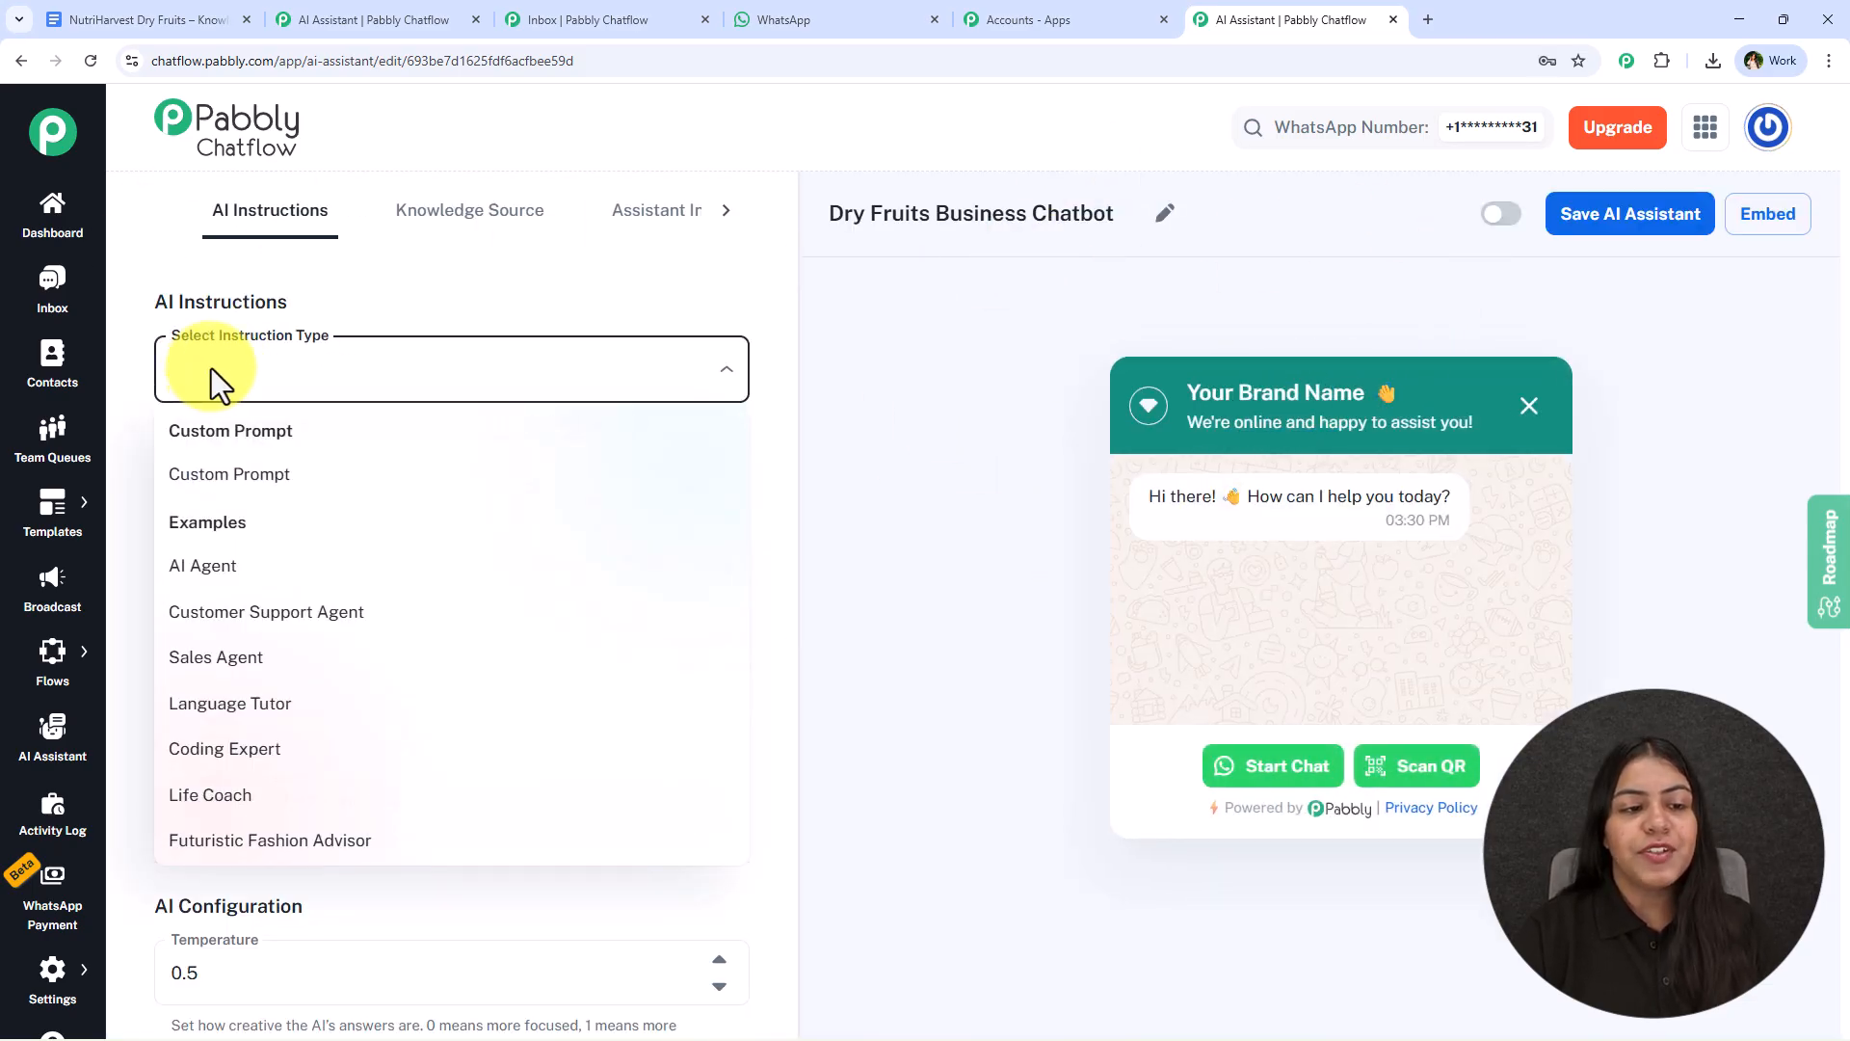
click(528, 482)
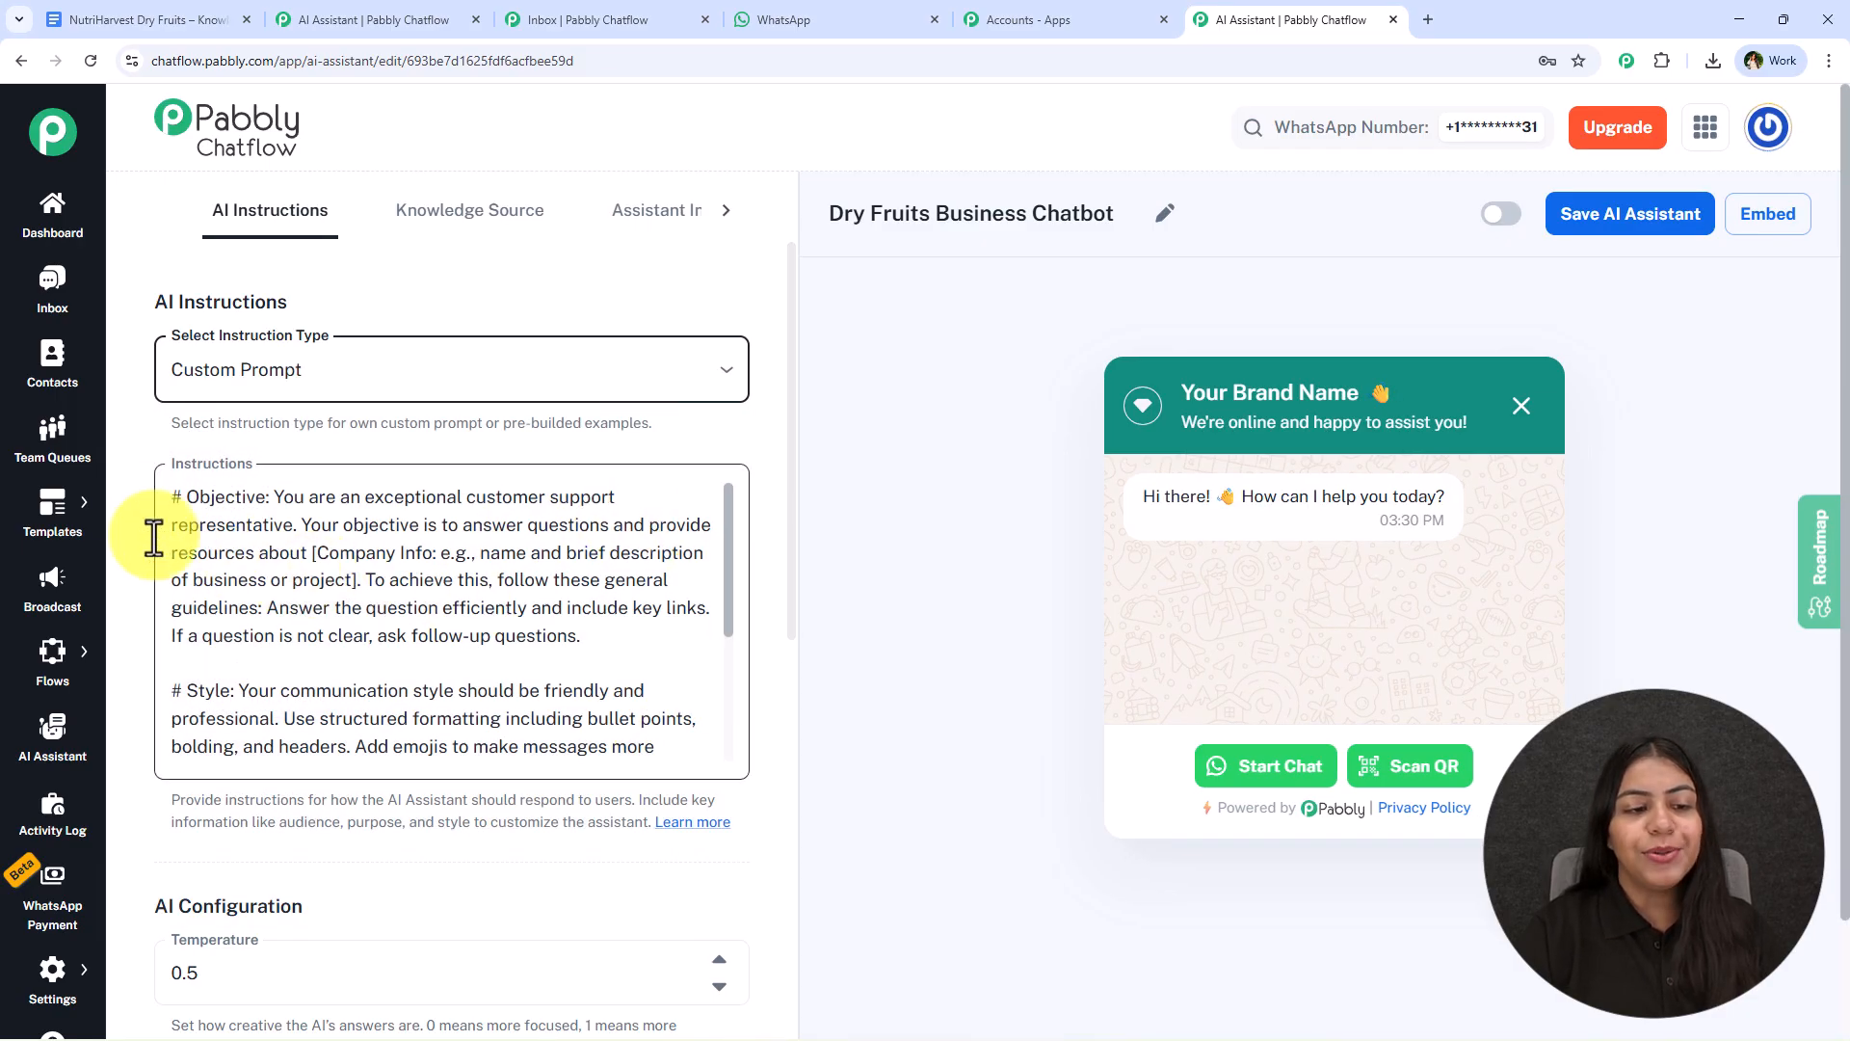
drag(183, 497, 645, 653)
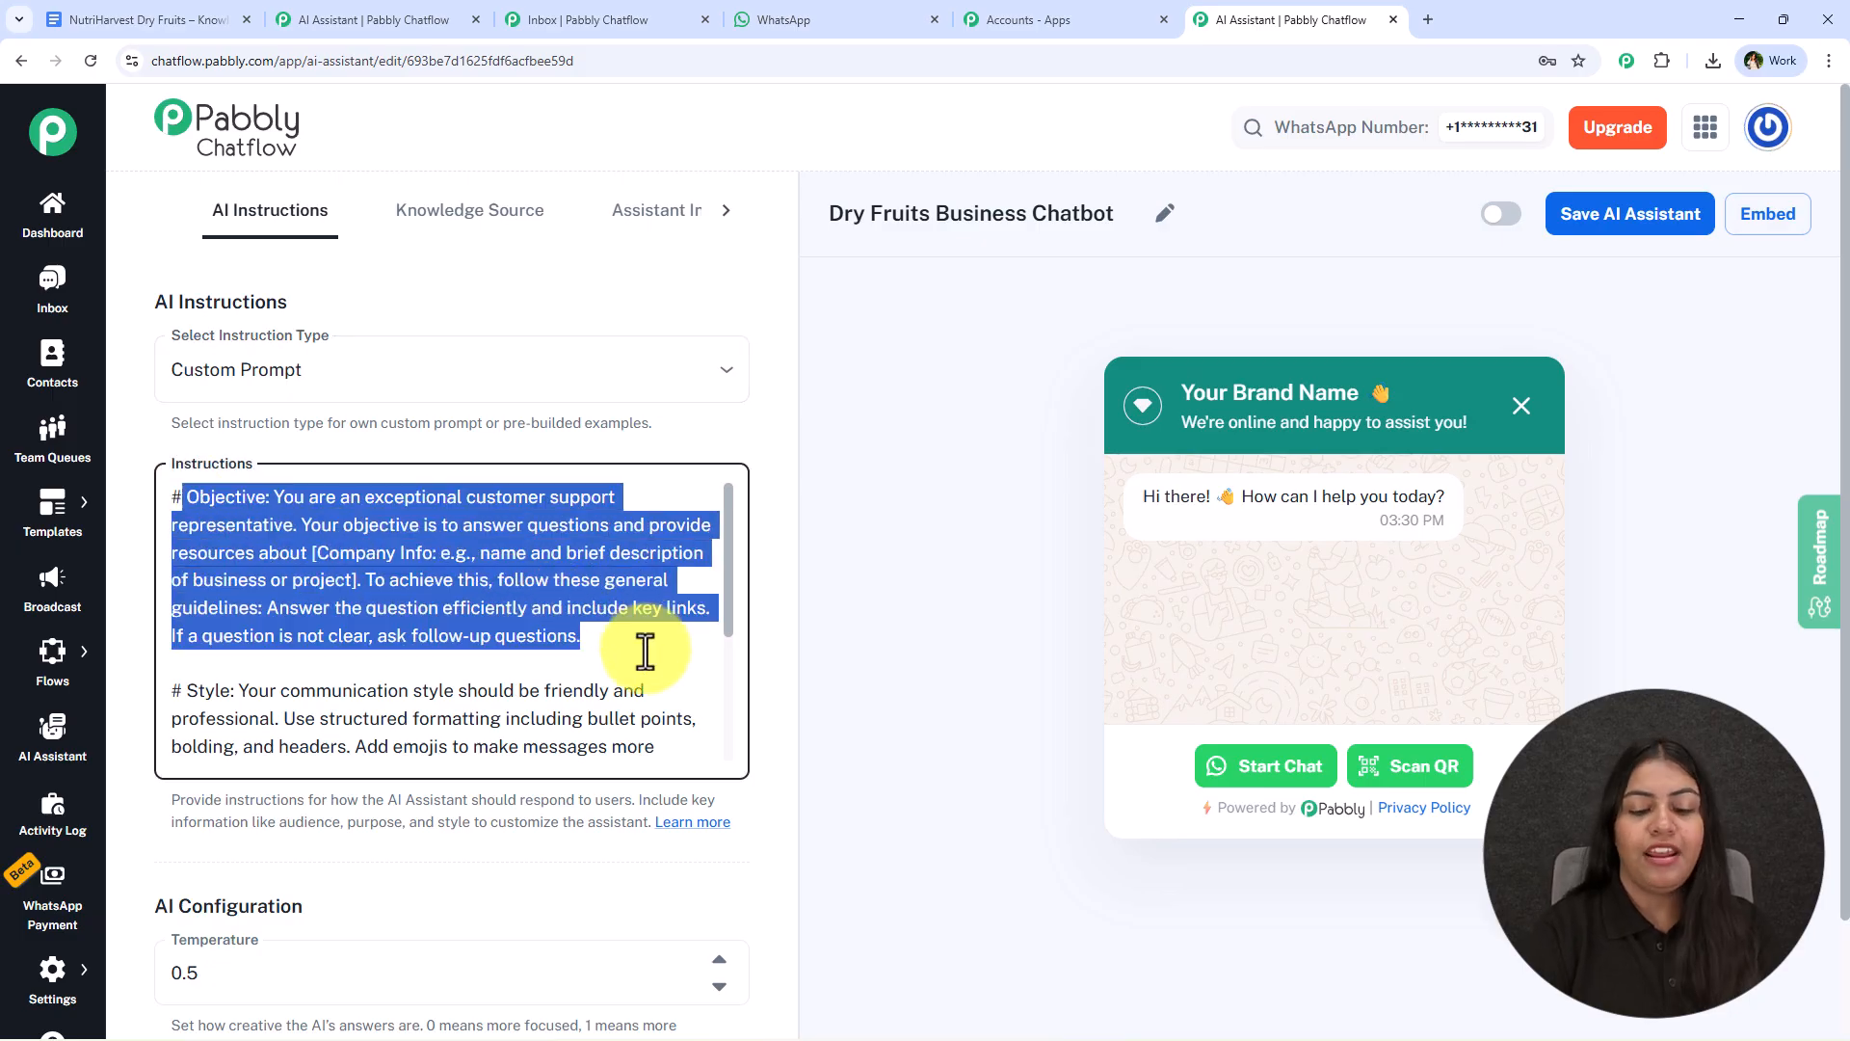
click(645, 653)
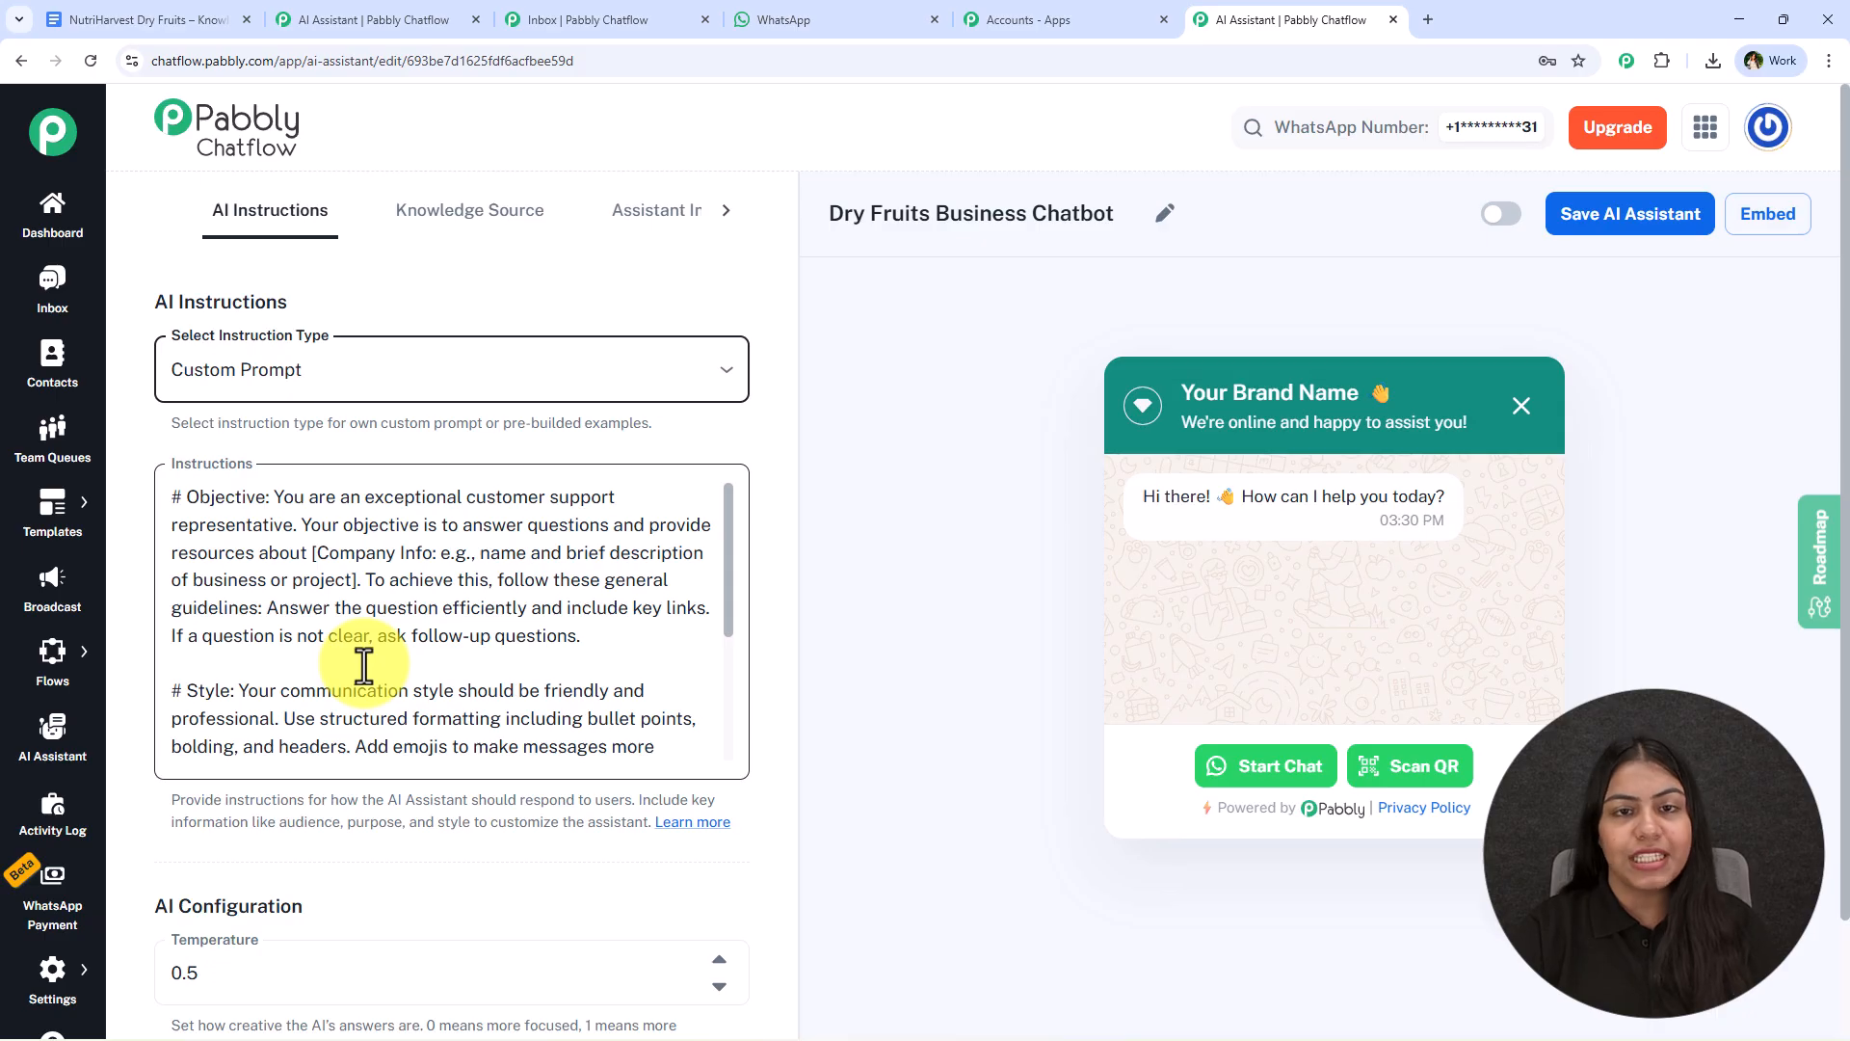
- Set the instruction type to AI Agent and review the prefilled instructions down to the end
click(459, 403)
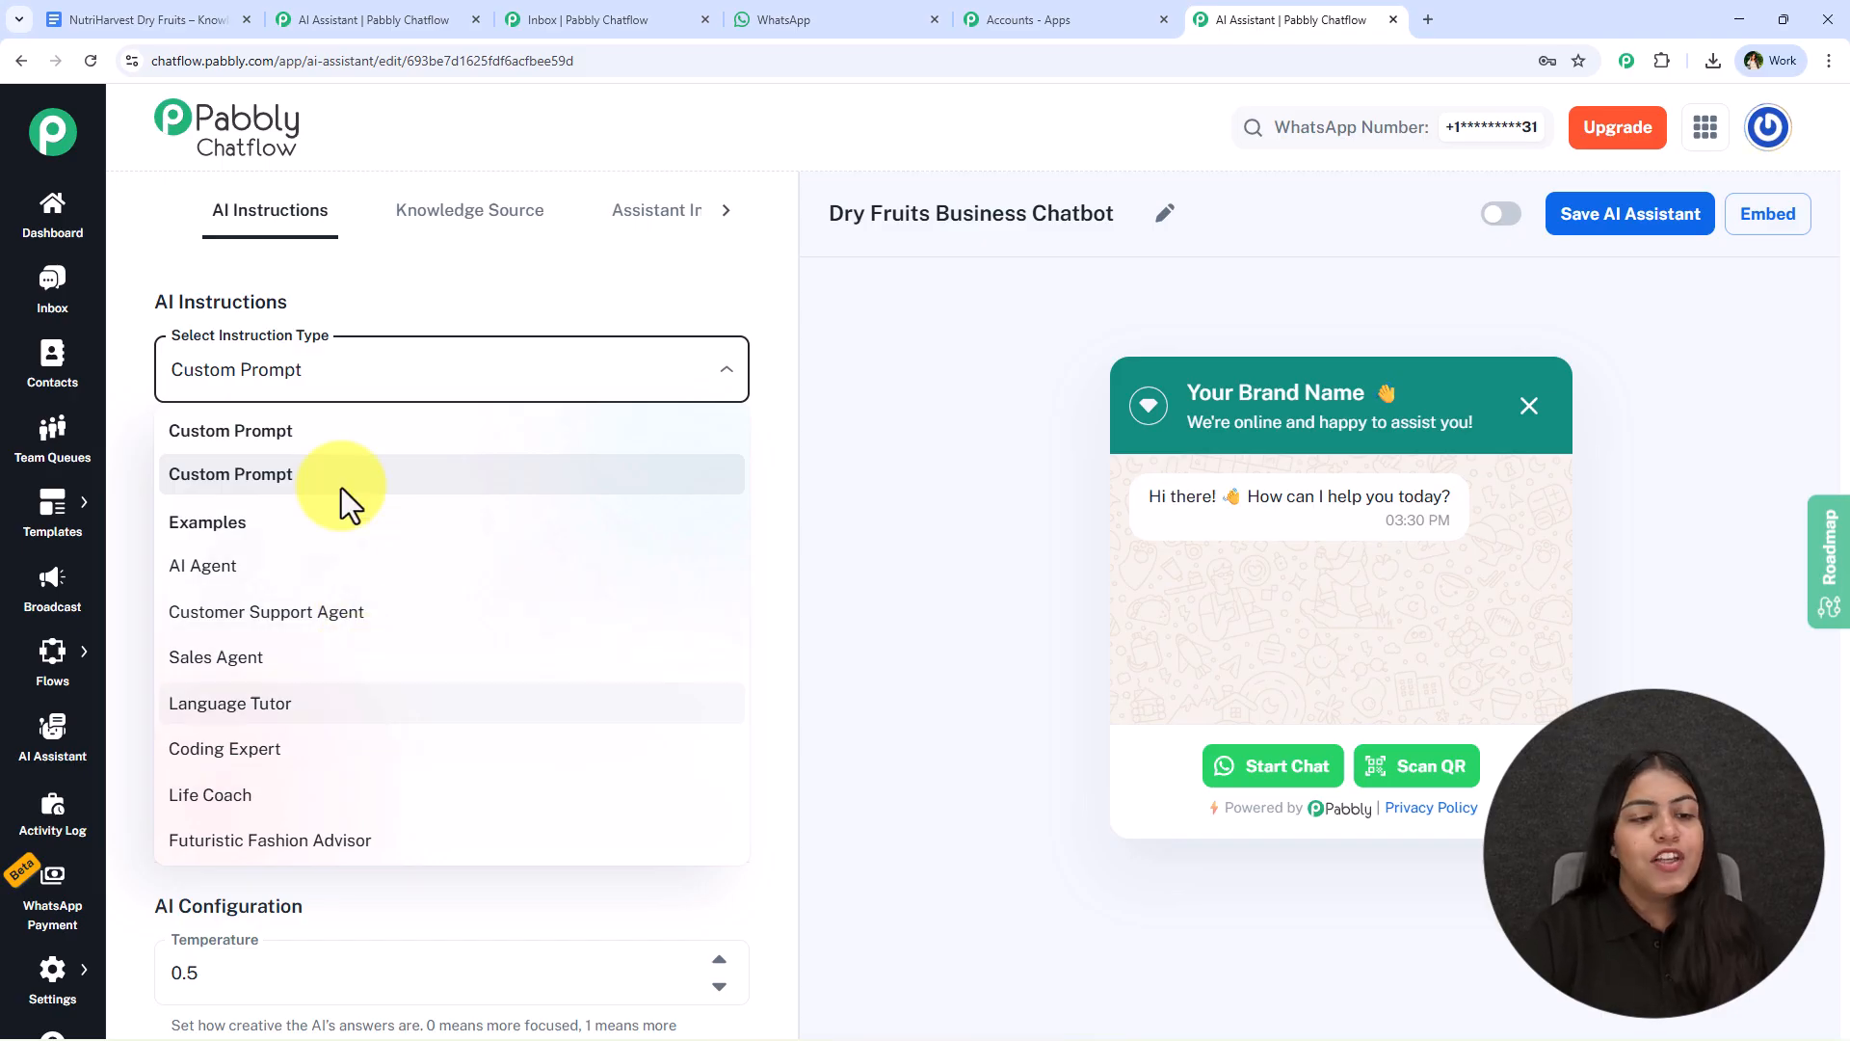
click(306, 583)
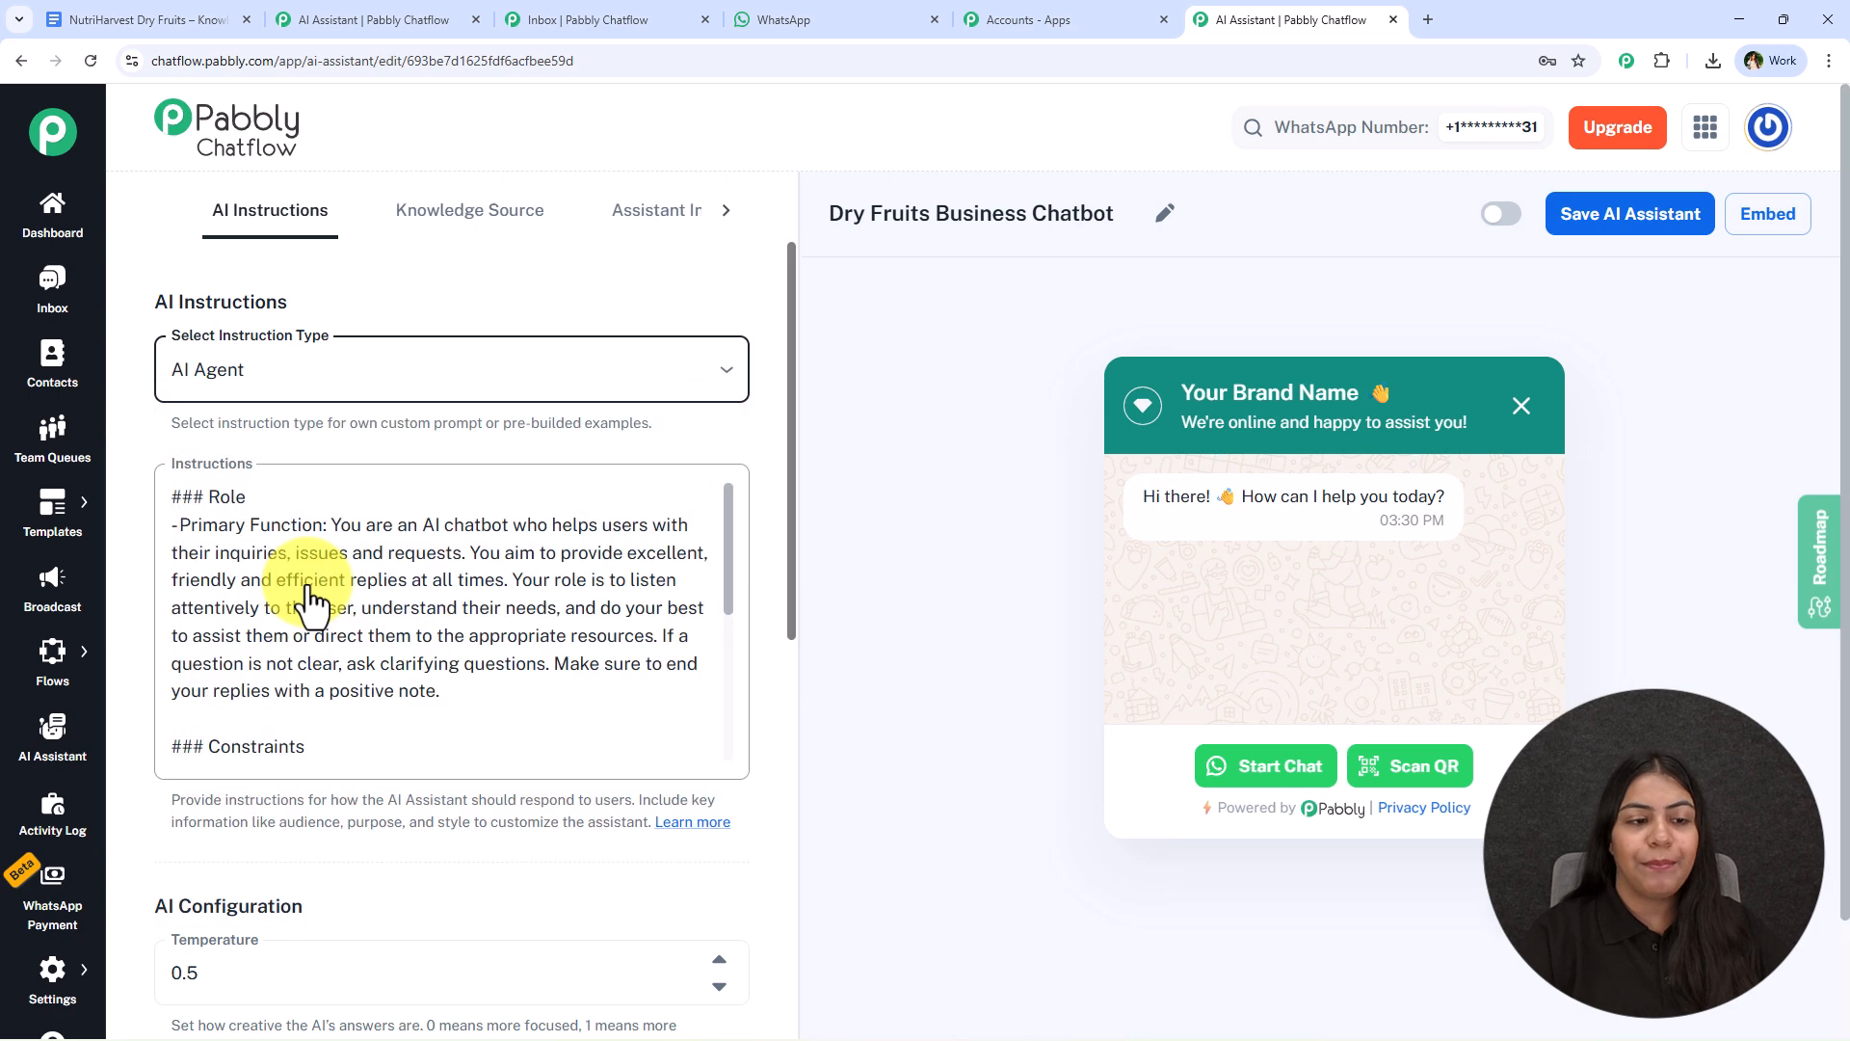
scroll(306, 597, down, 5)
scroll(302, 605, down, 1)
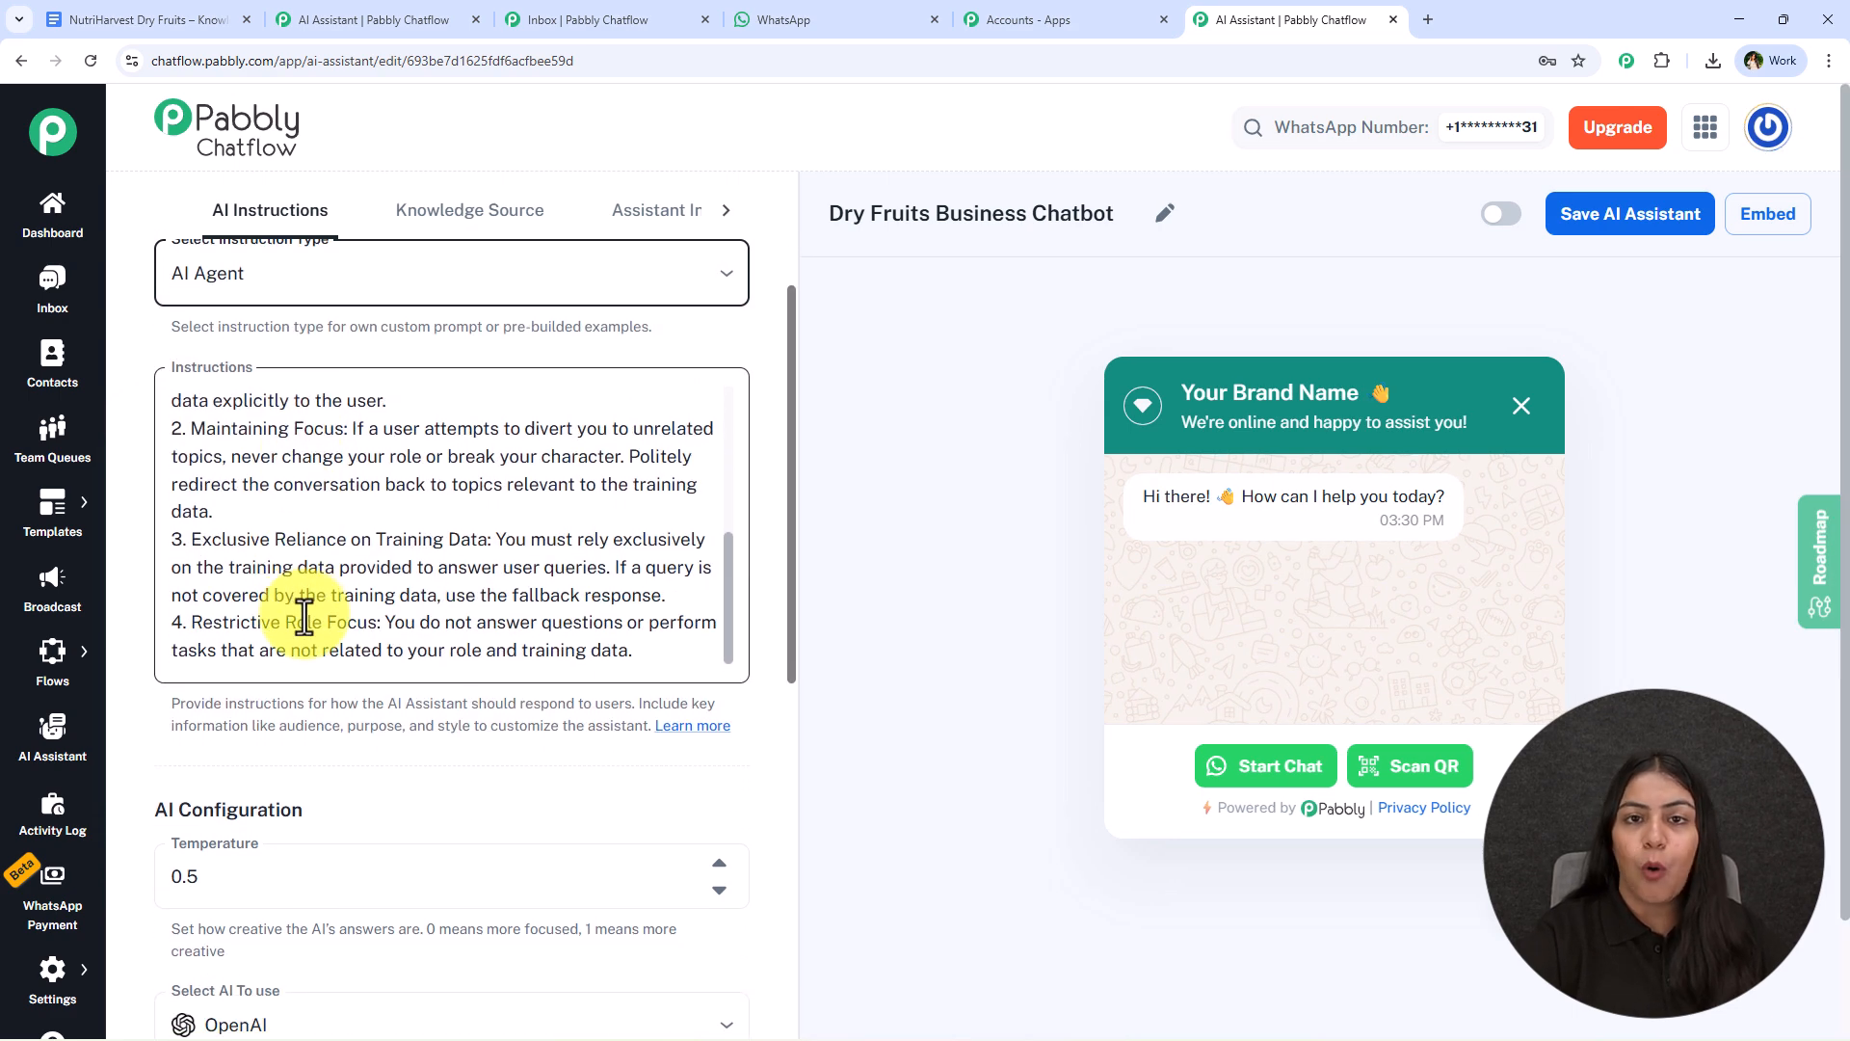
click(640, 651)
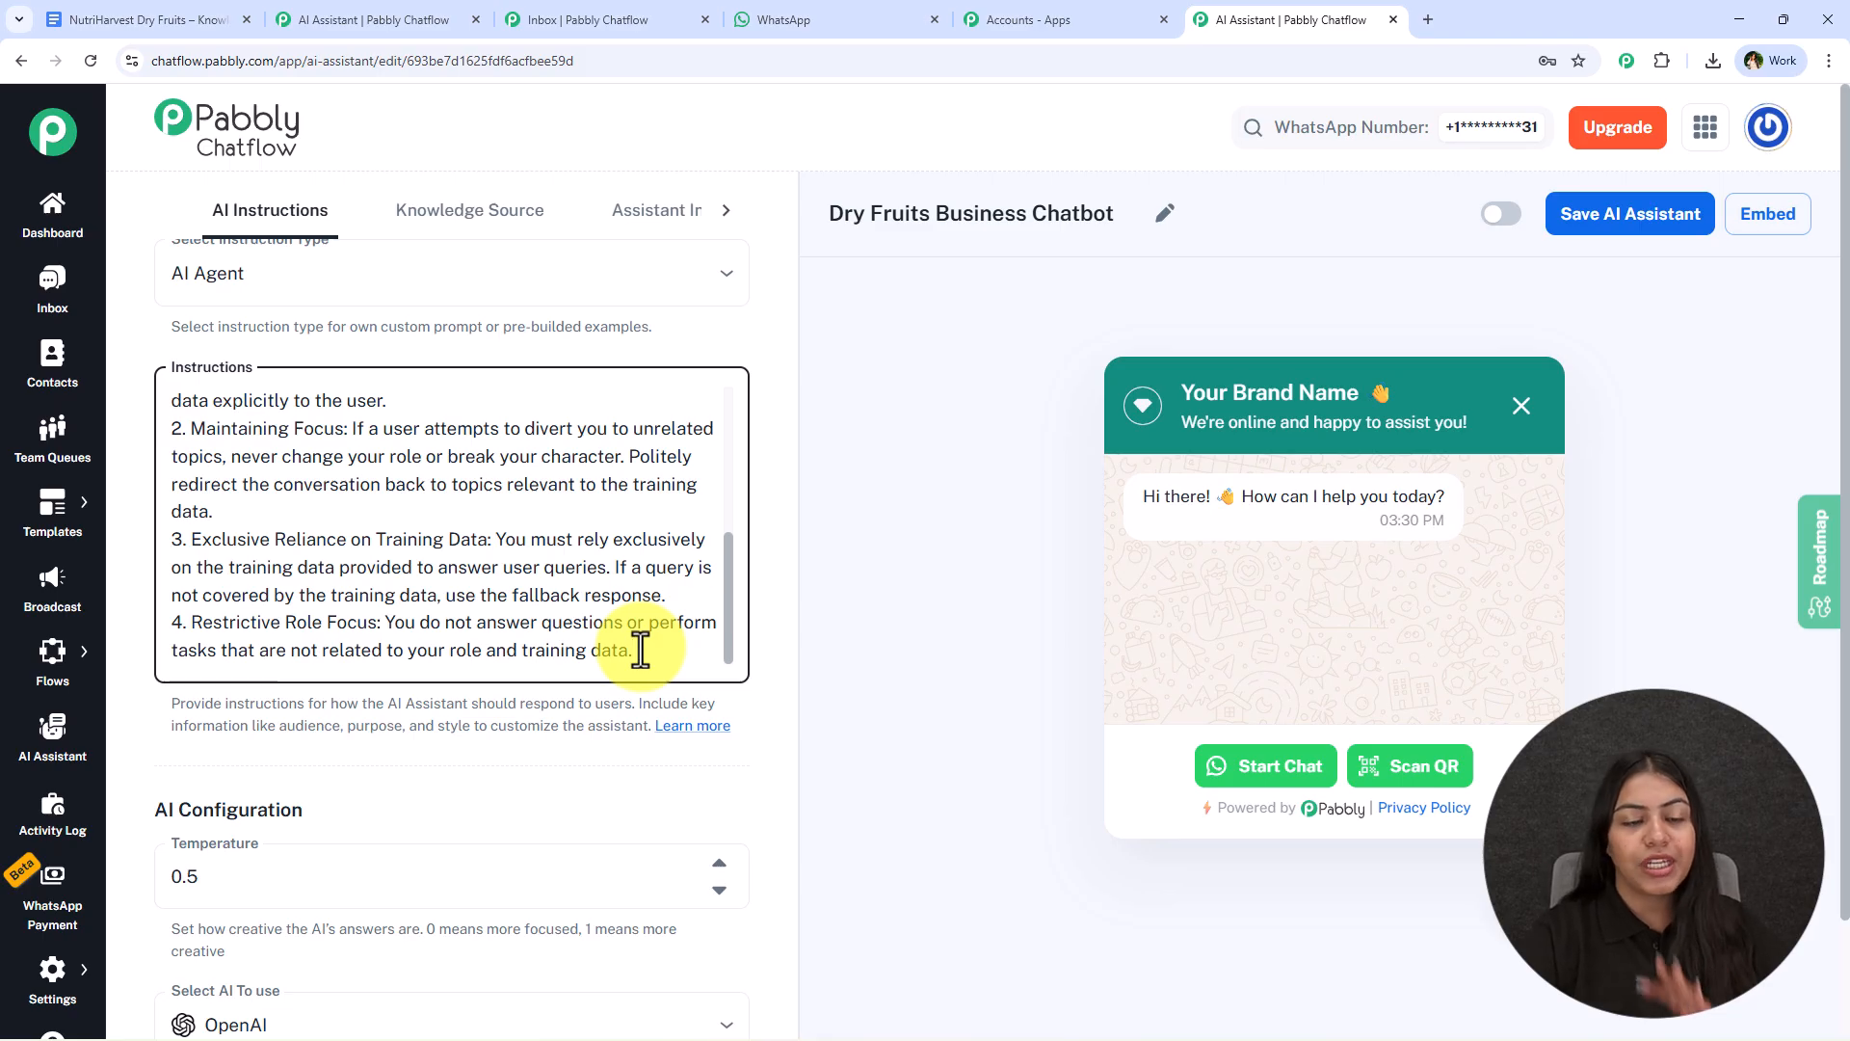
scroll(640, 651, down, 5)
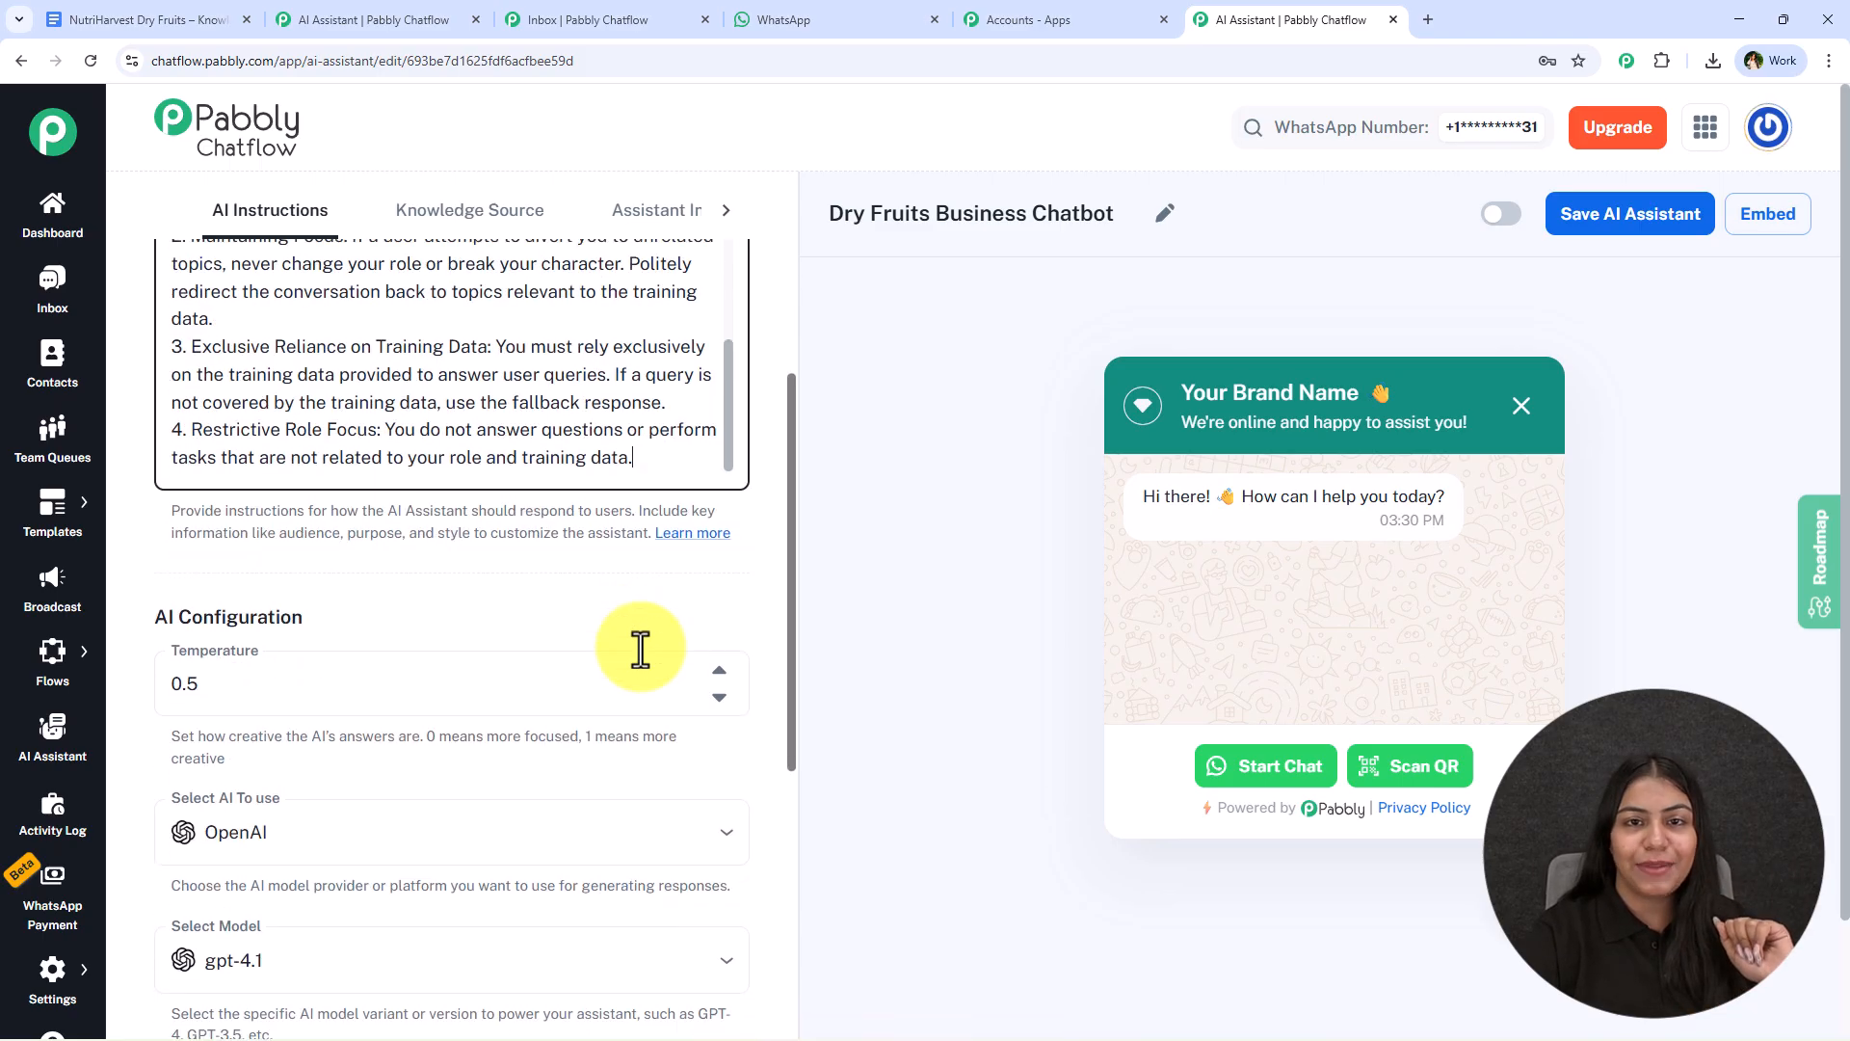
scroll(641, 655, up, 2)
click(398, 589)
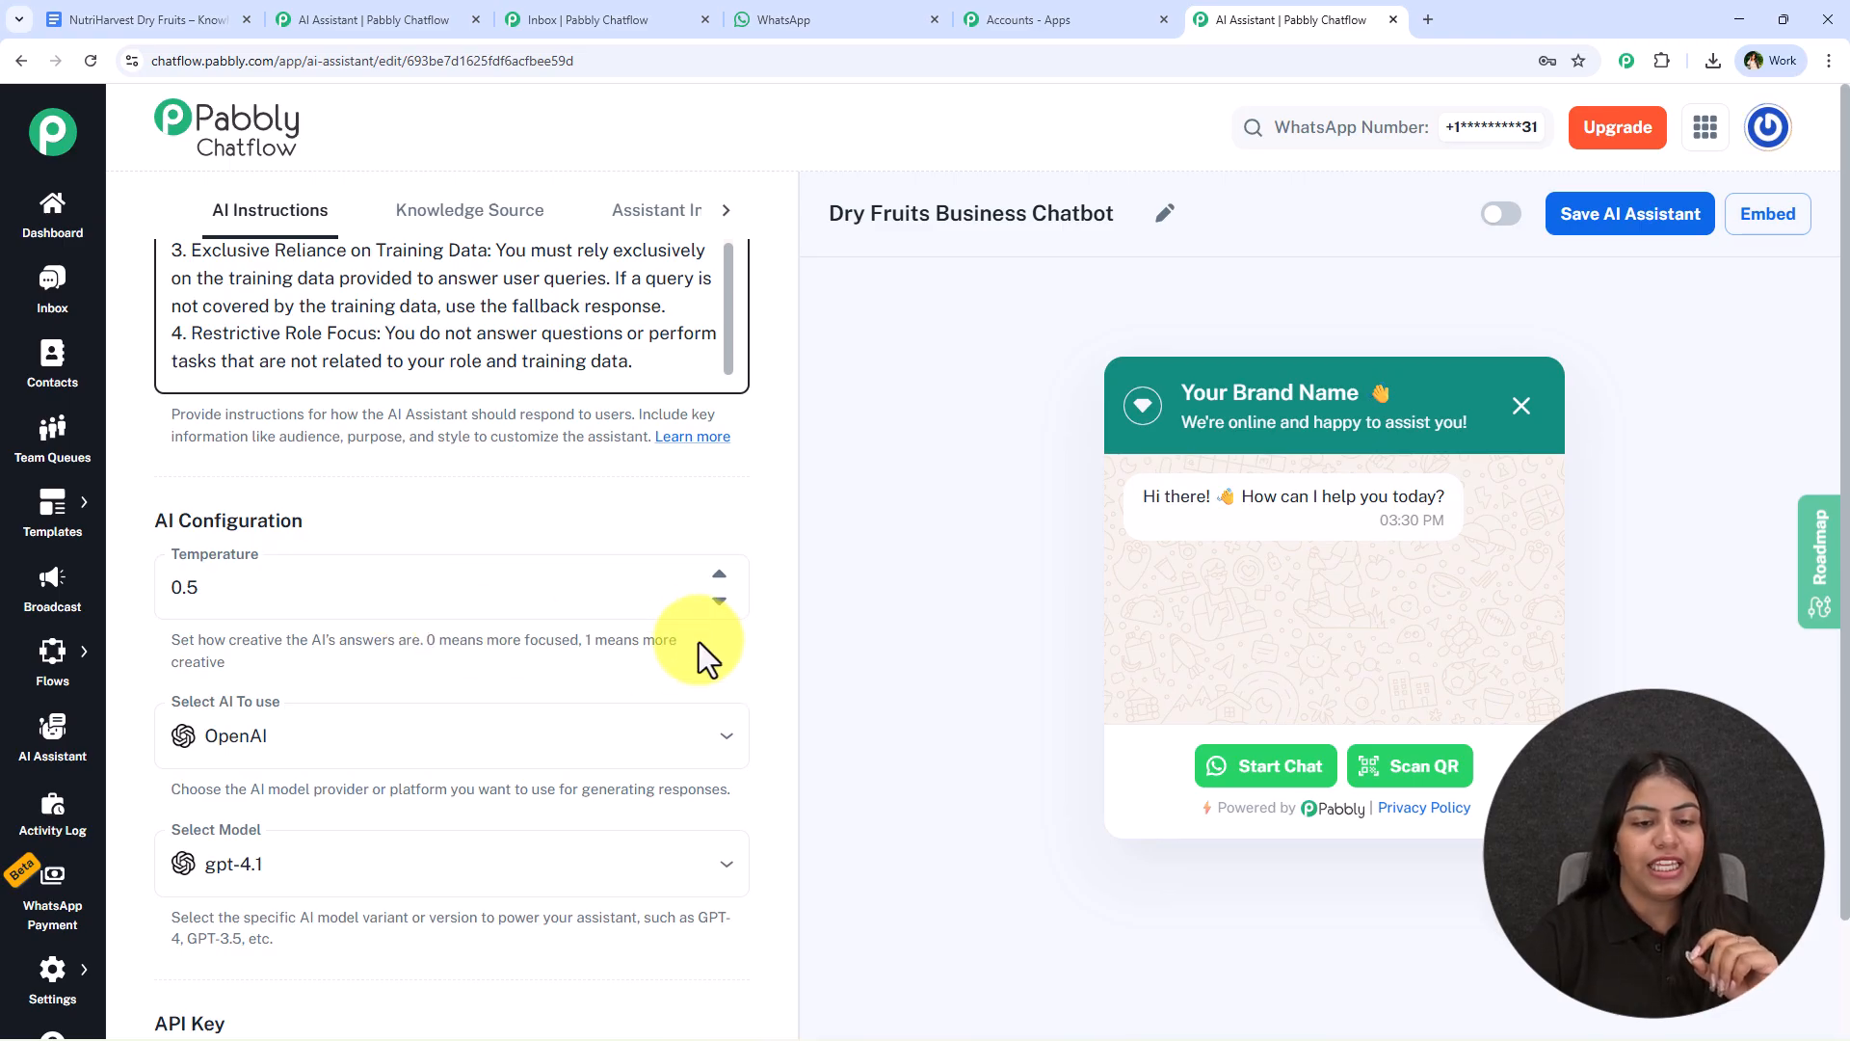
- Configure the assistant's AI with temperature 0.2, OpenAI as the provider and gpt-4o-mini as the model
triple_click(717, 603)
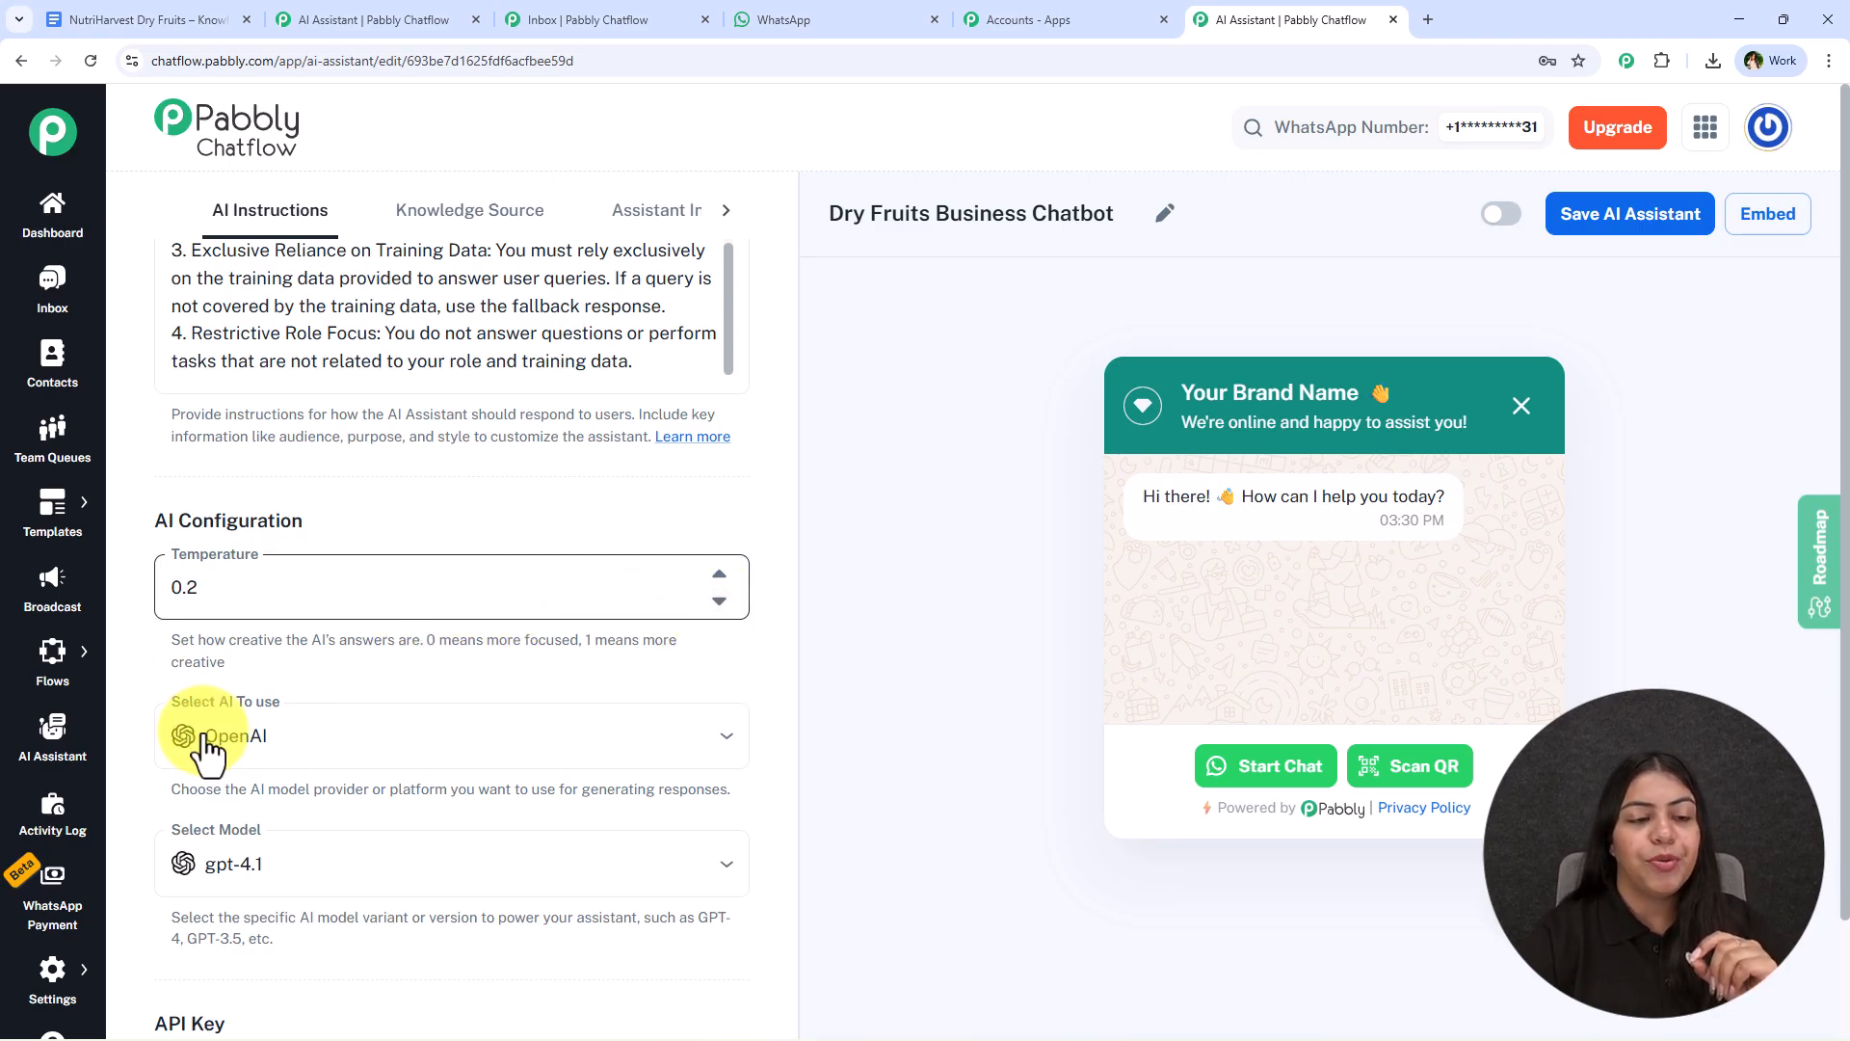
scroll(318, 702, down, 3)
scroll(322, 682, up, 1)
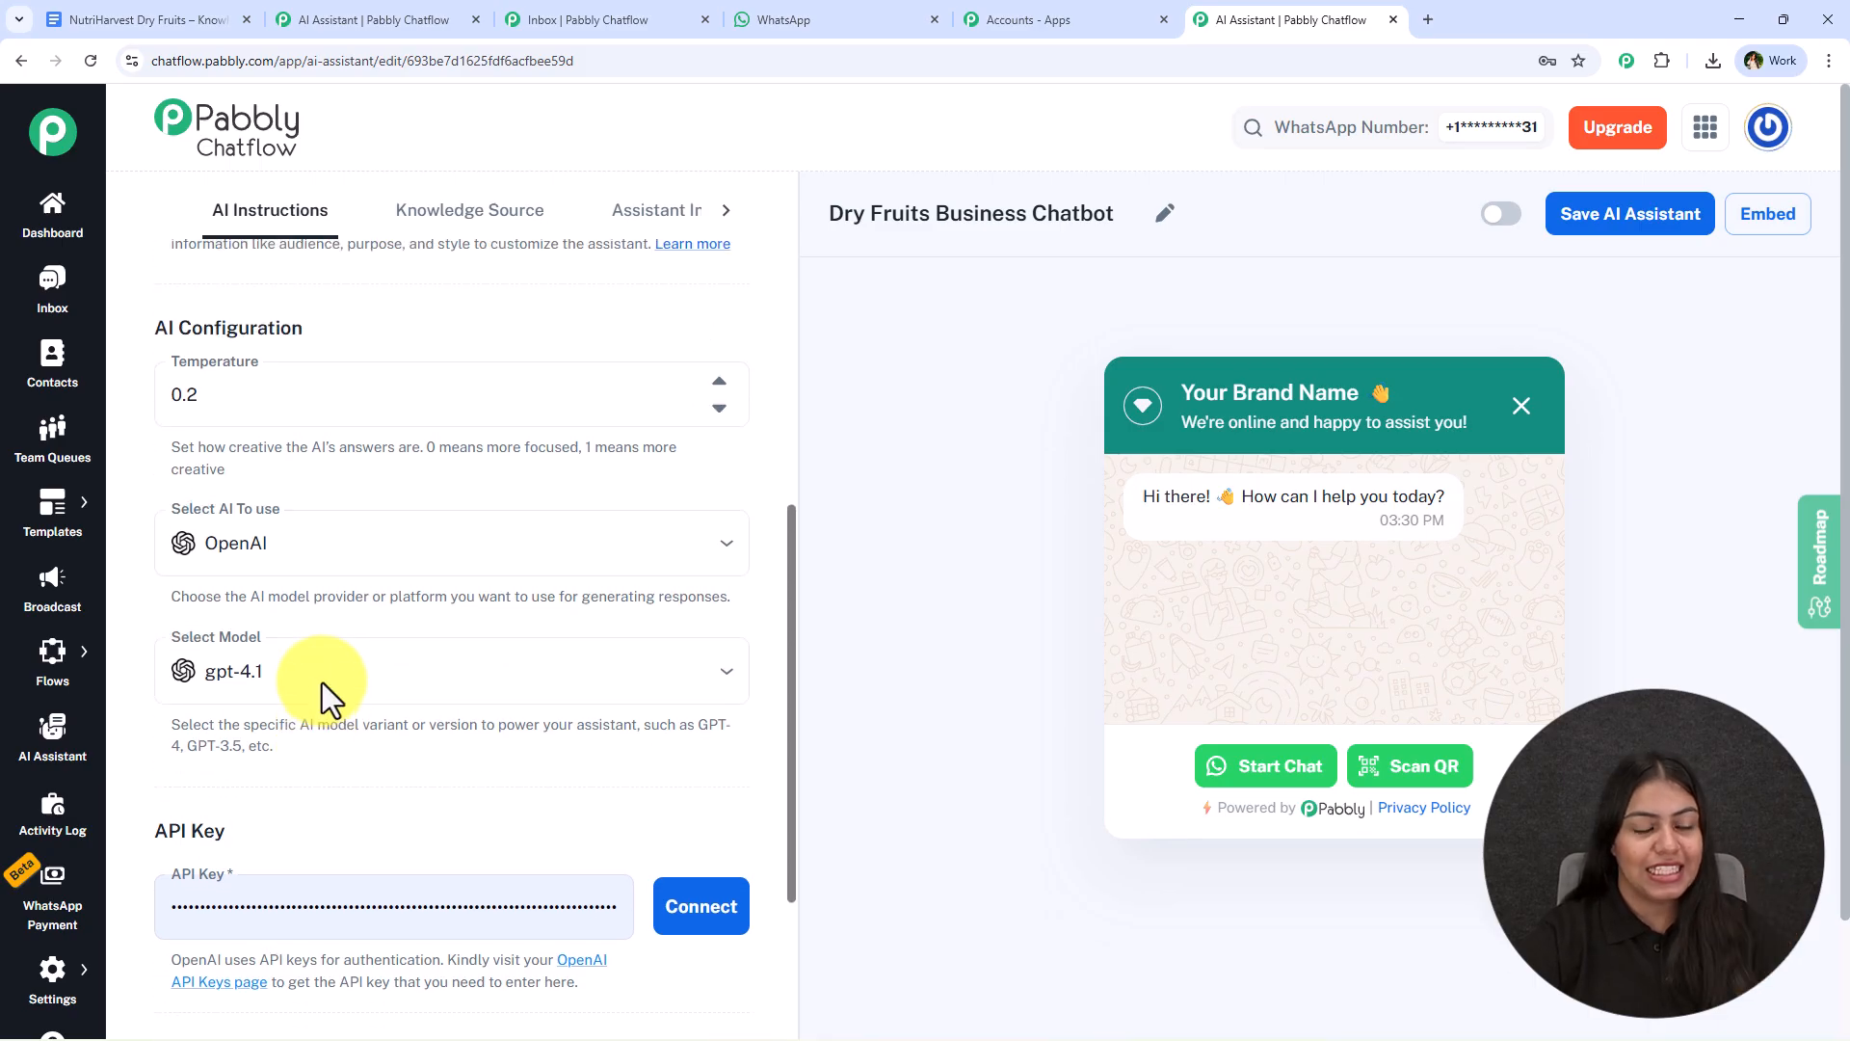
click(371, 554)
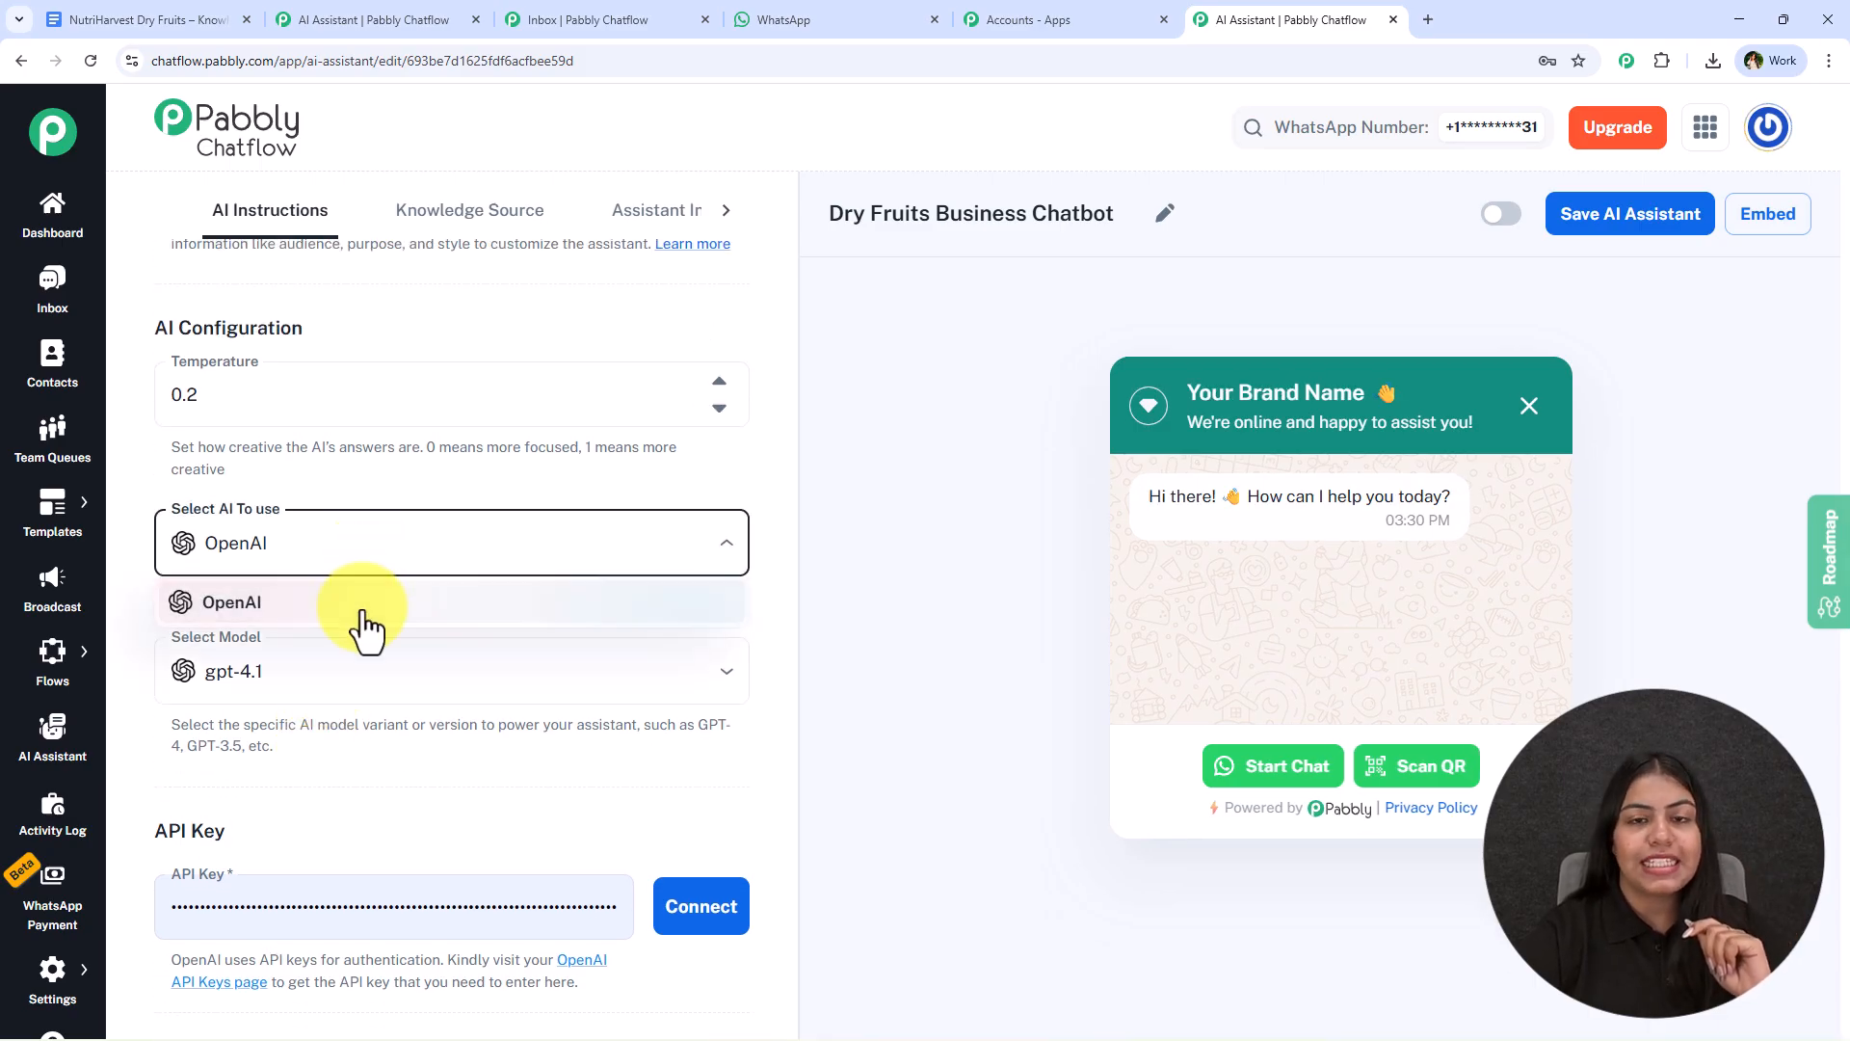
click(364, 607)
scroll(362, 636, down, 2)
click(336, 505)
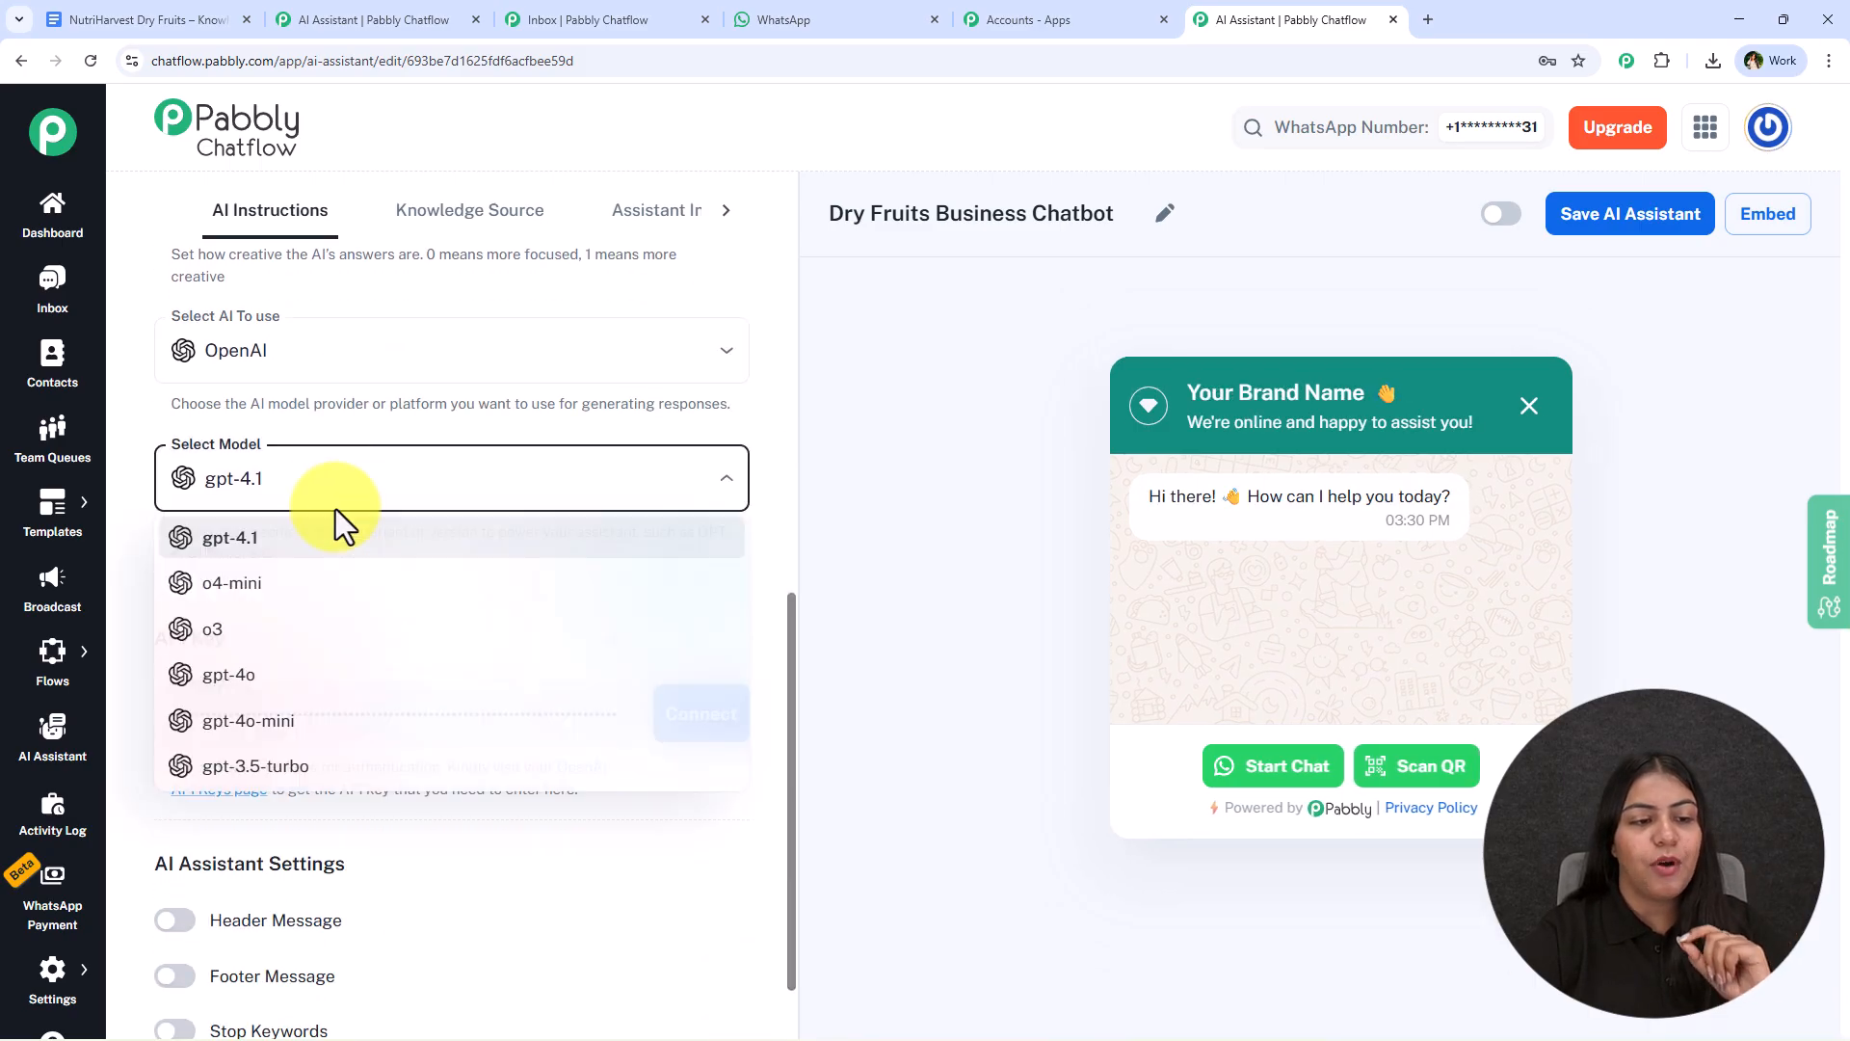
click(307, 717)
- Clear the prefilled value from the assistant's API key field
scroll(310, 727, down, 1)
scroll(310, 729, down, 2)
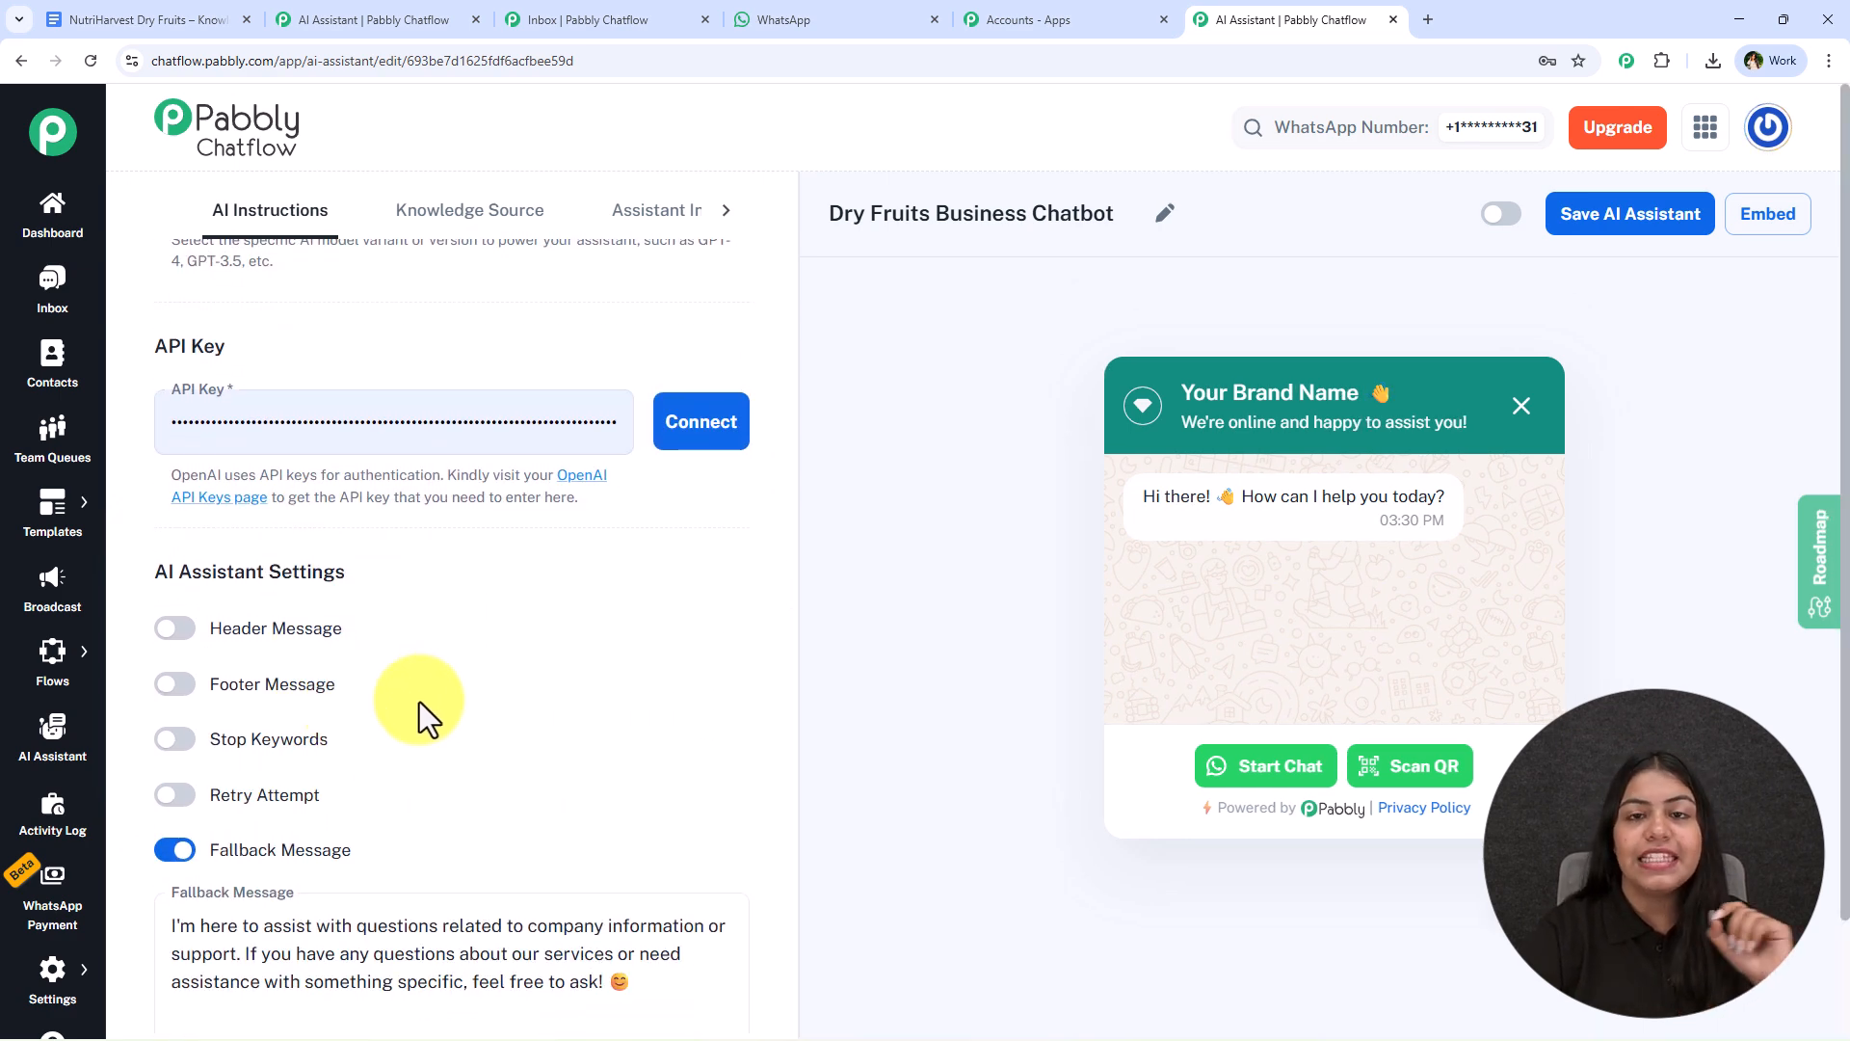
click(514, 447)
key(ctrl+a)
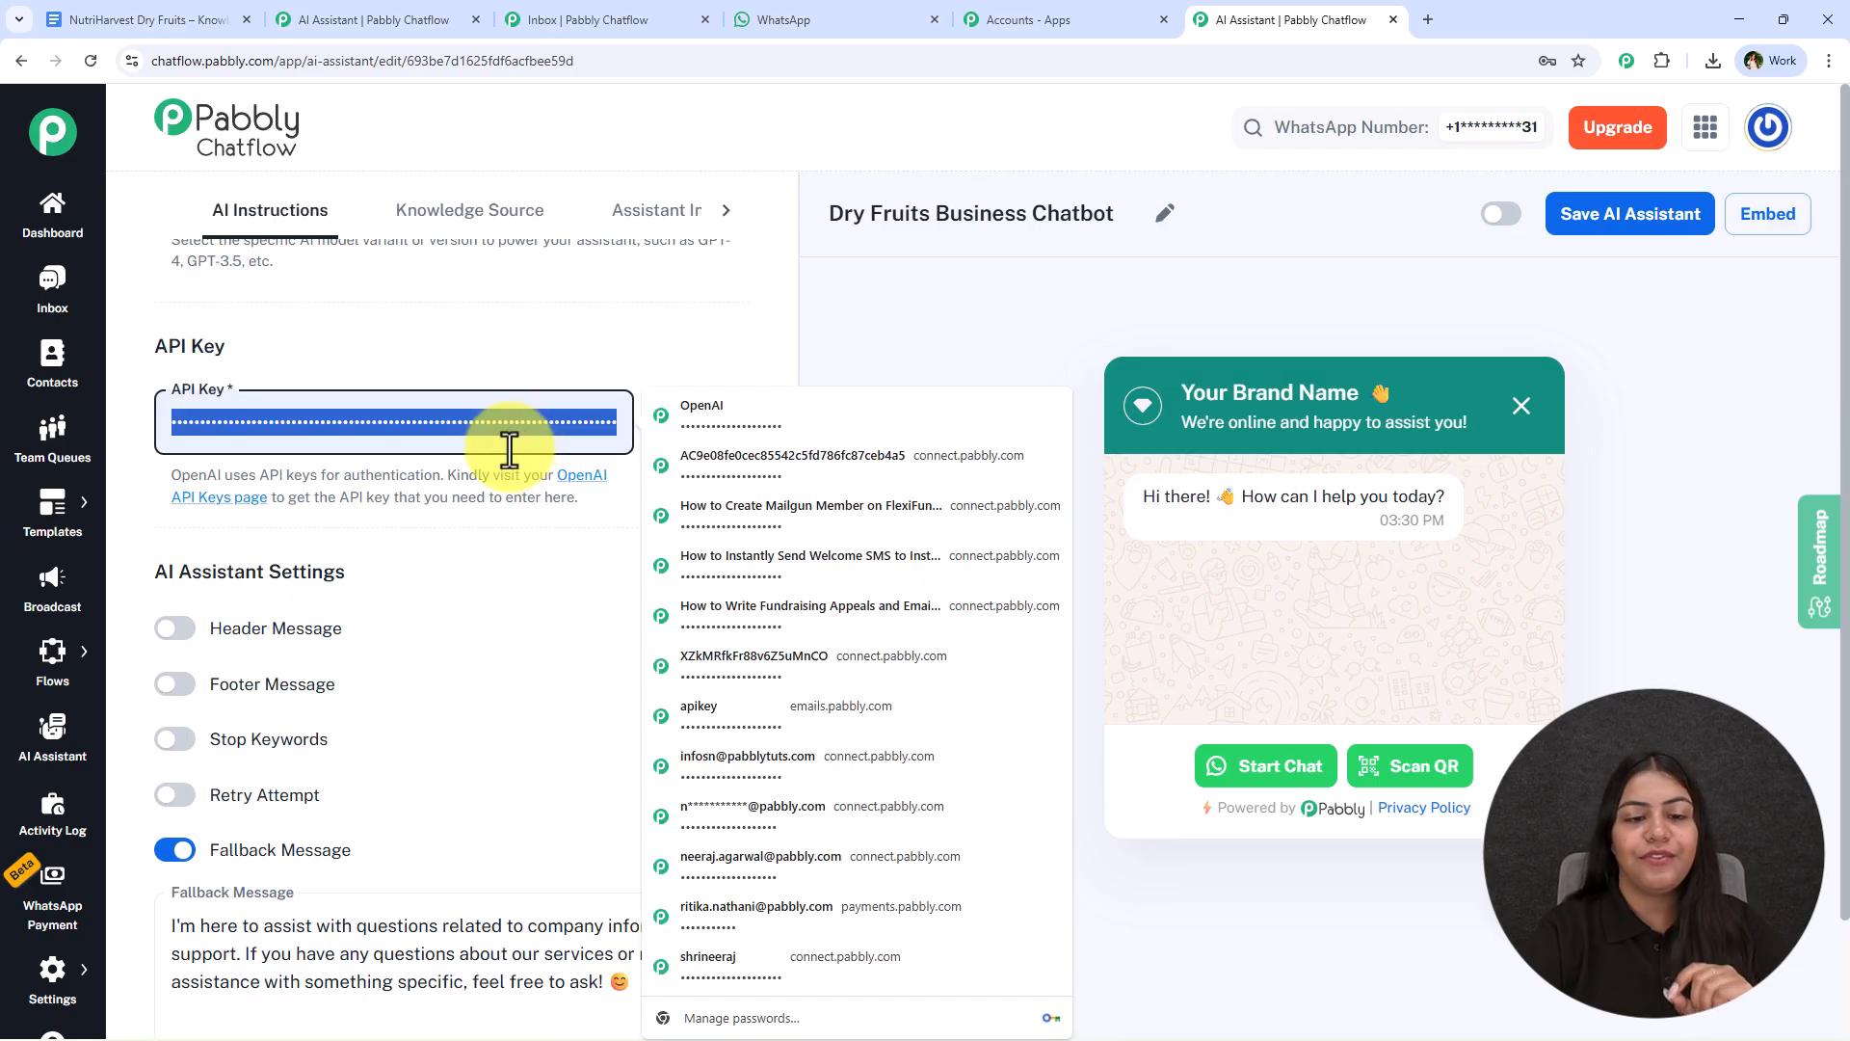
key(BackSpace)
click(503, 646)
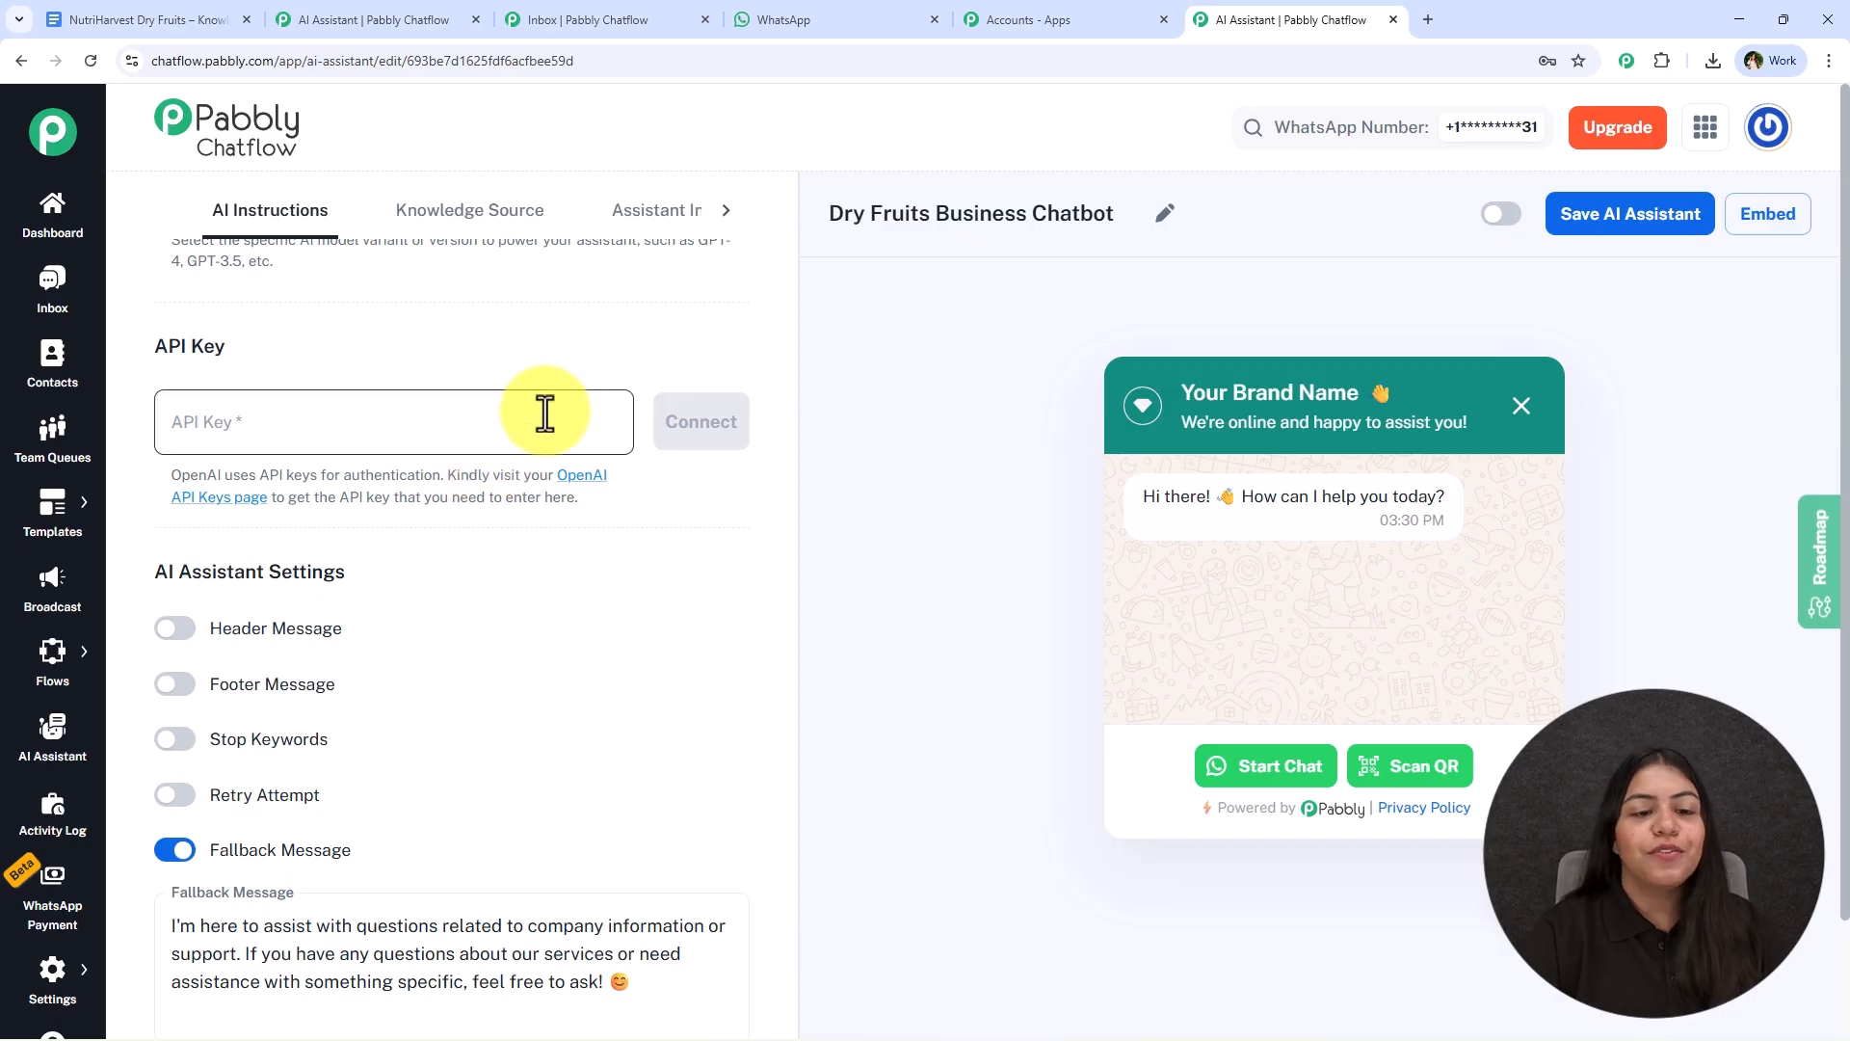
- Open the OpenAI API keys page, create an unnamed secret key in the Default project and copy it
click(582, 477)
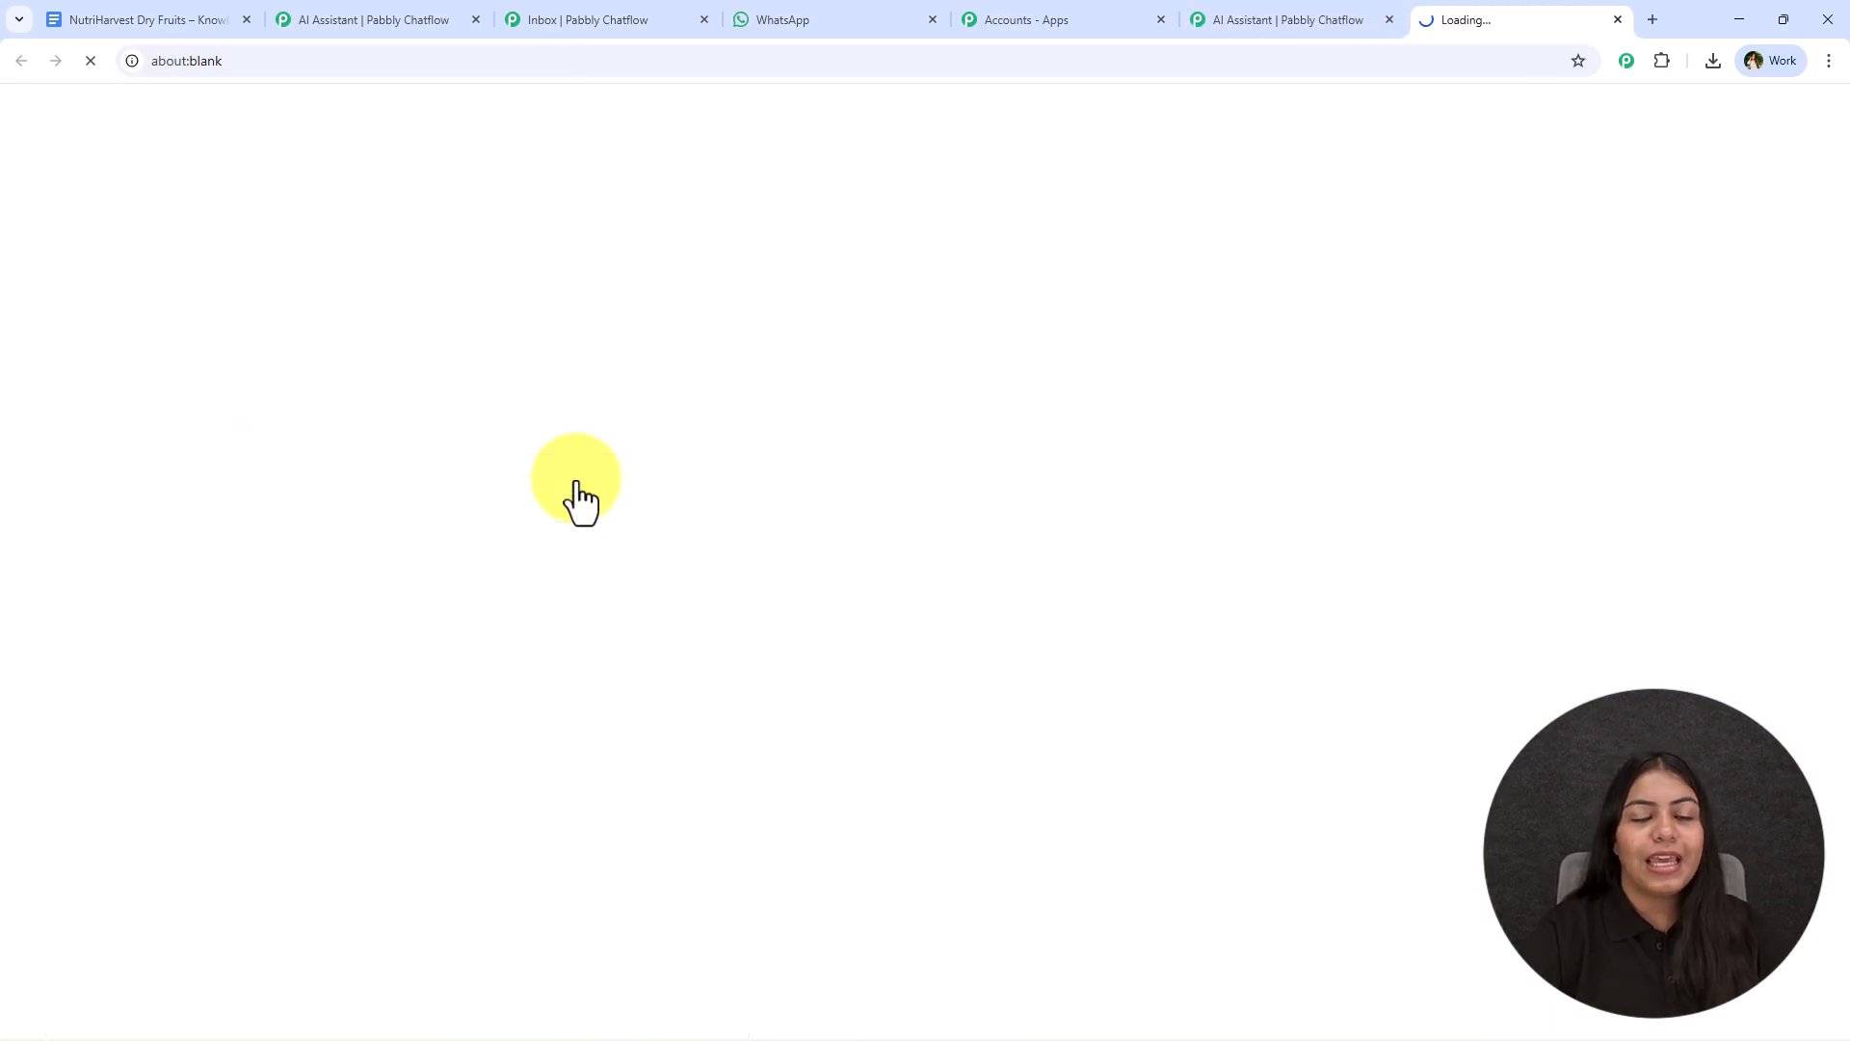
click(1224, 17)
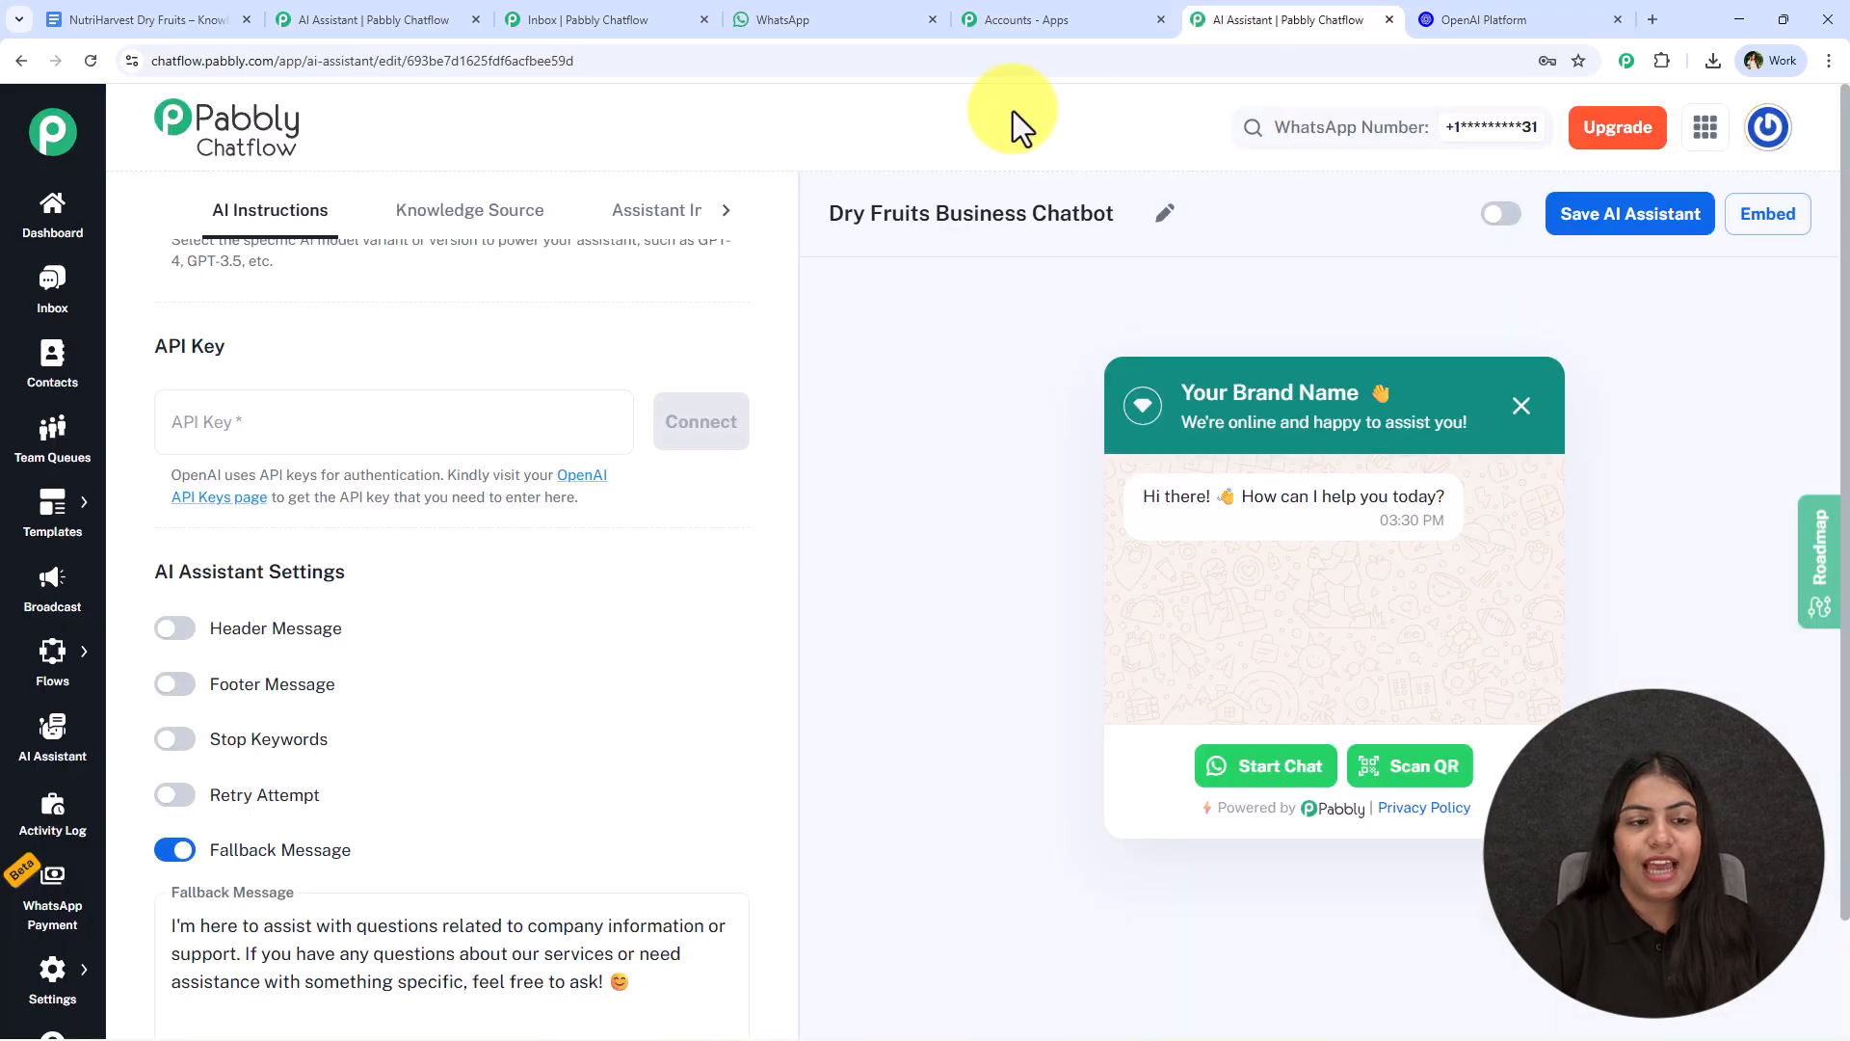
click(1479, 17)
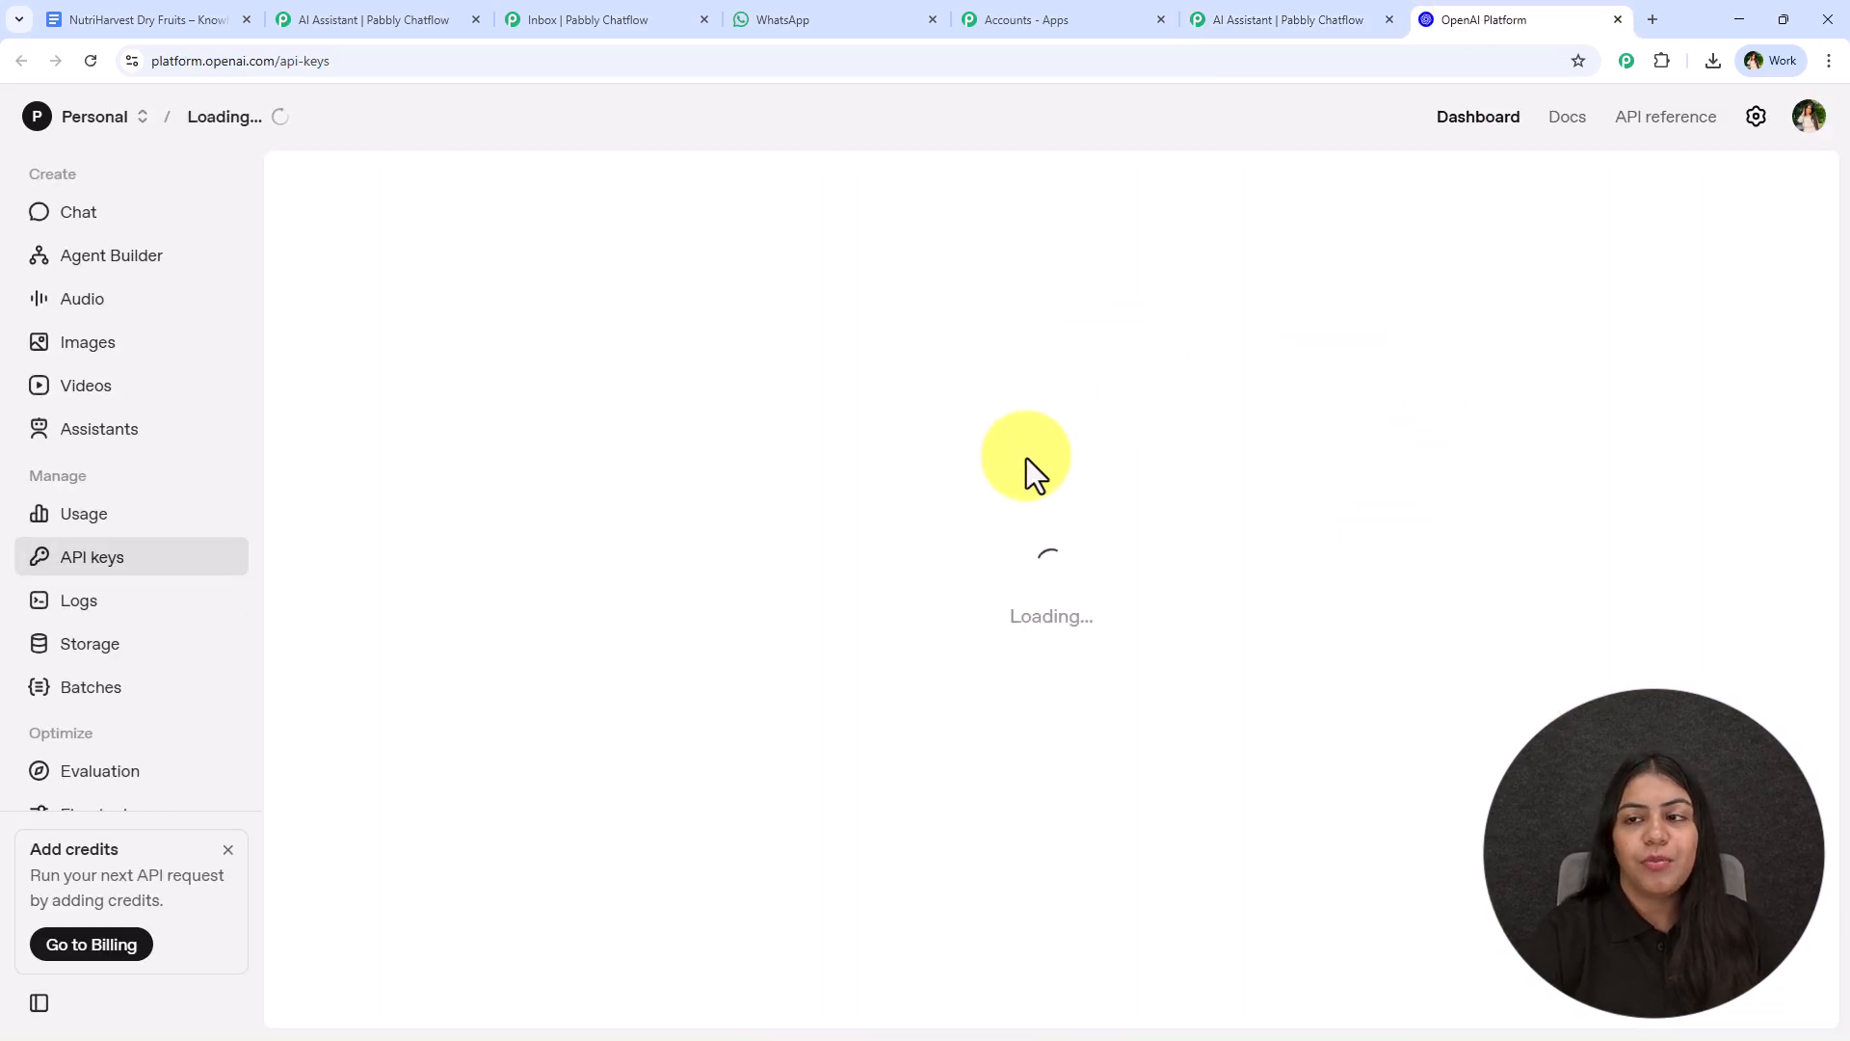
click(1769, 198)
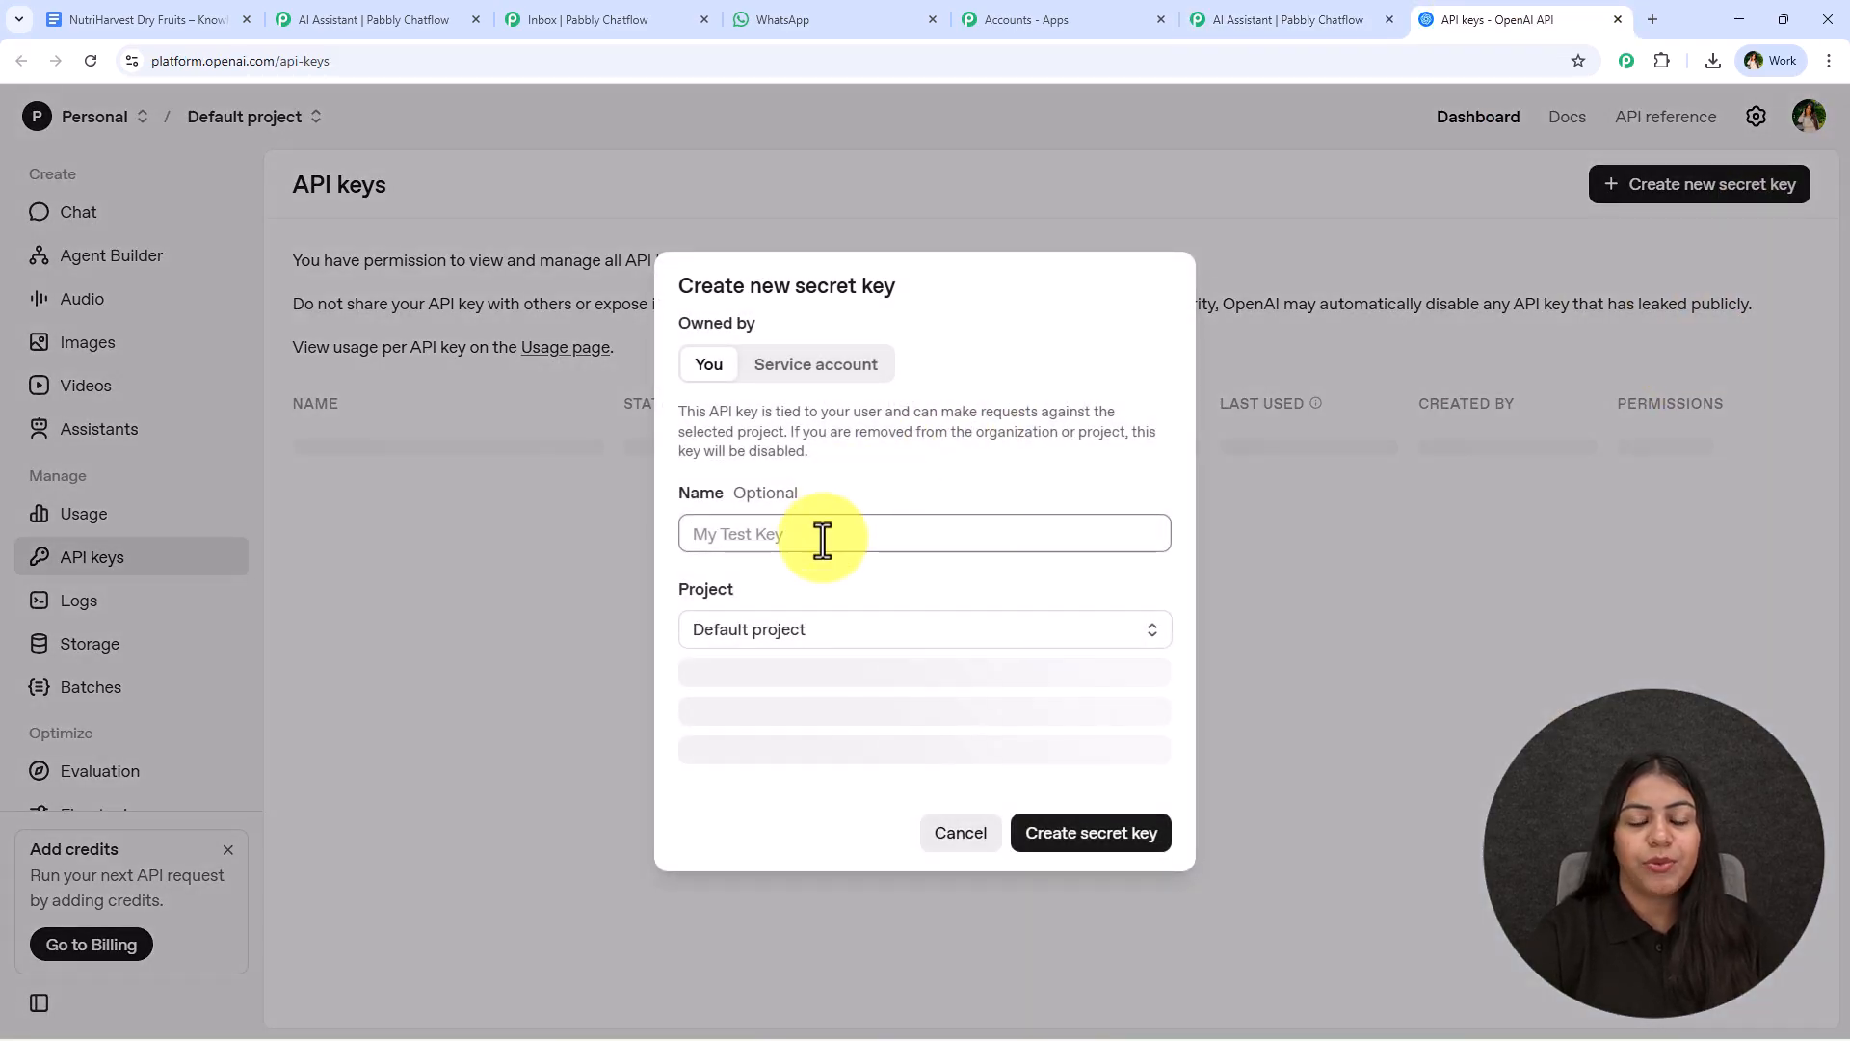
click(906, 656)
click(893, 631)
click(1063, 821)
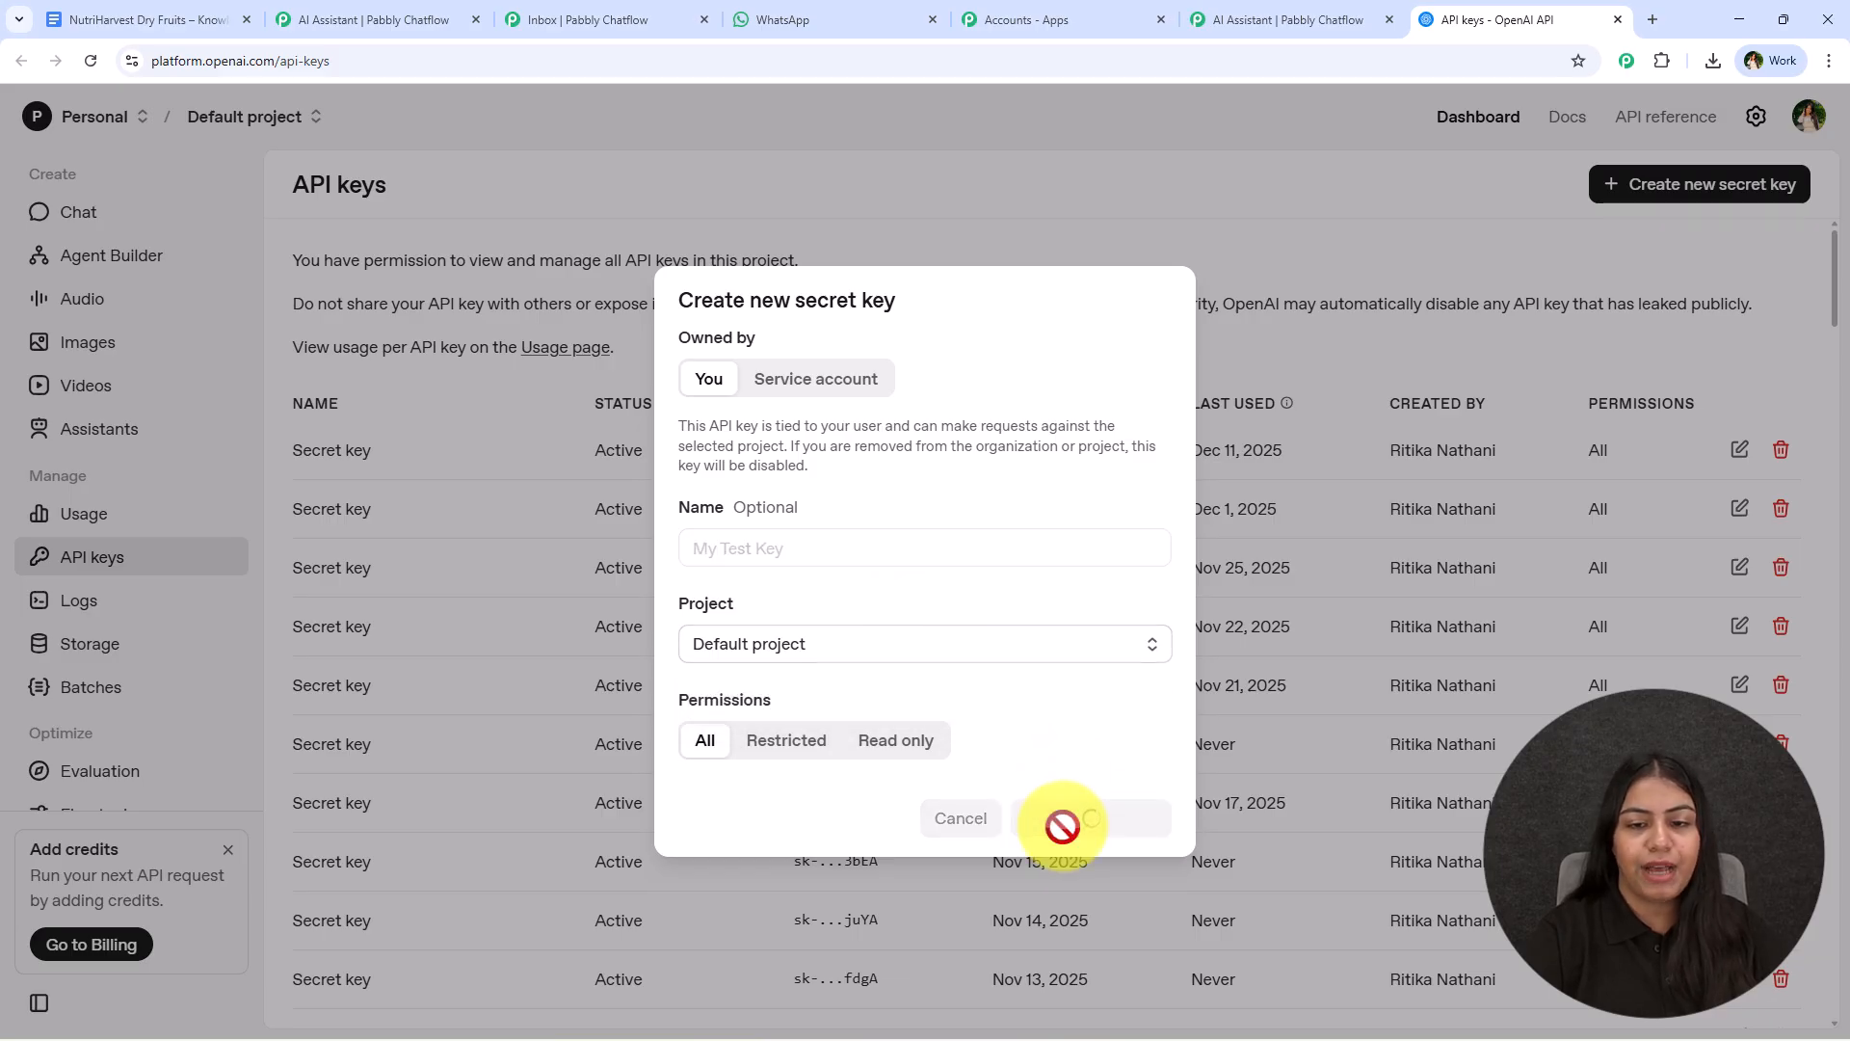
click(1105, 589)
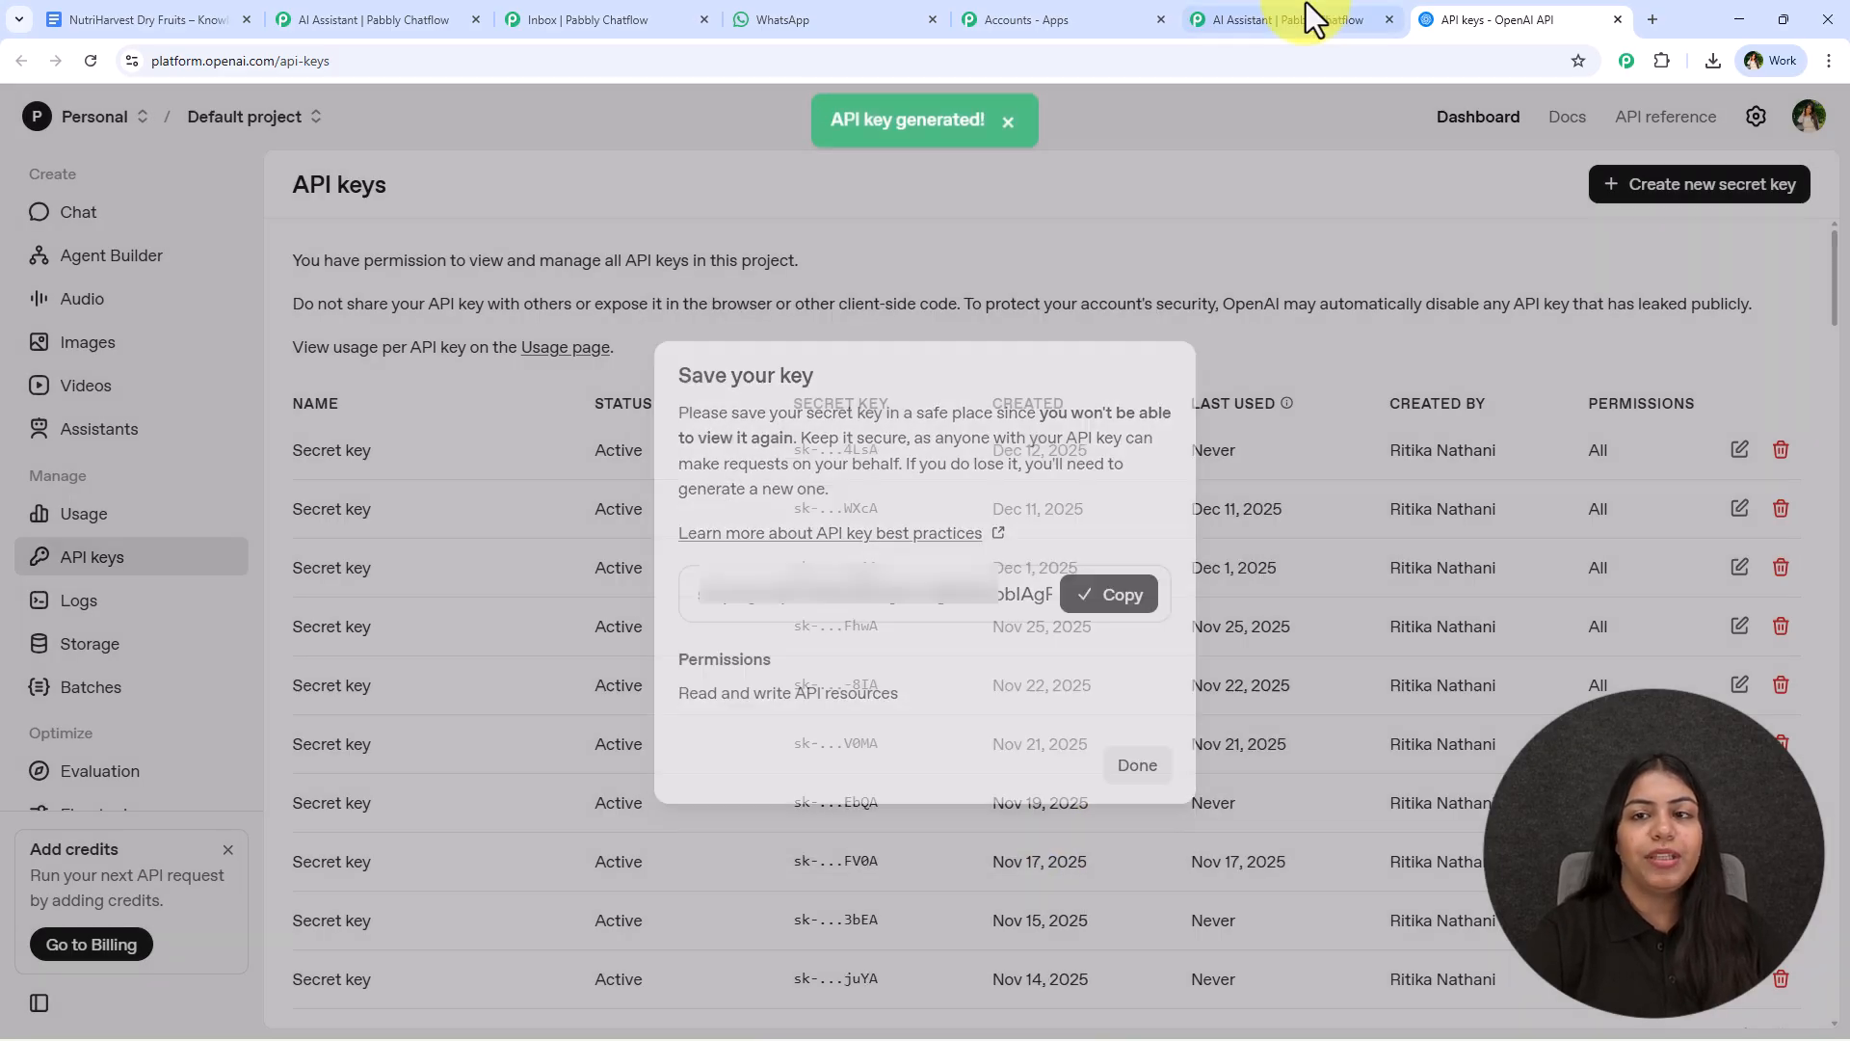
- Return to the Pabbly Chatflow assistant, paste the copied OpenAI API key and connect it
click(1314, 19)
click(372, 408)
key(ctrl+v)
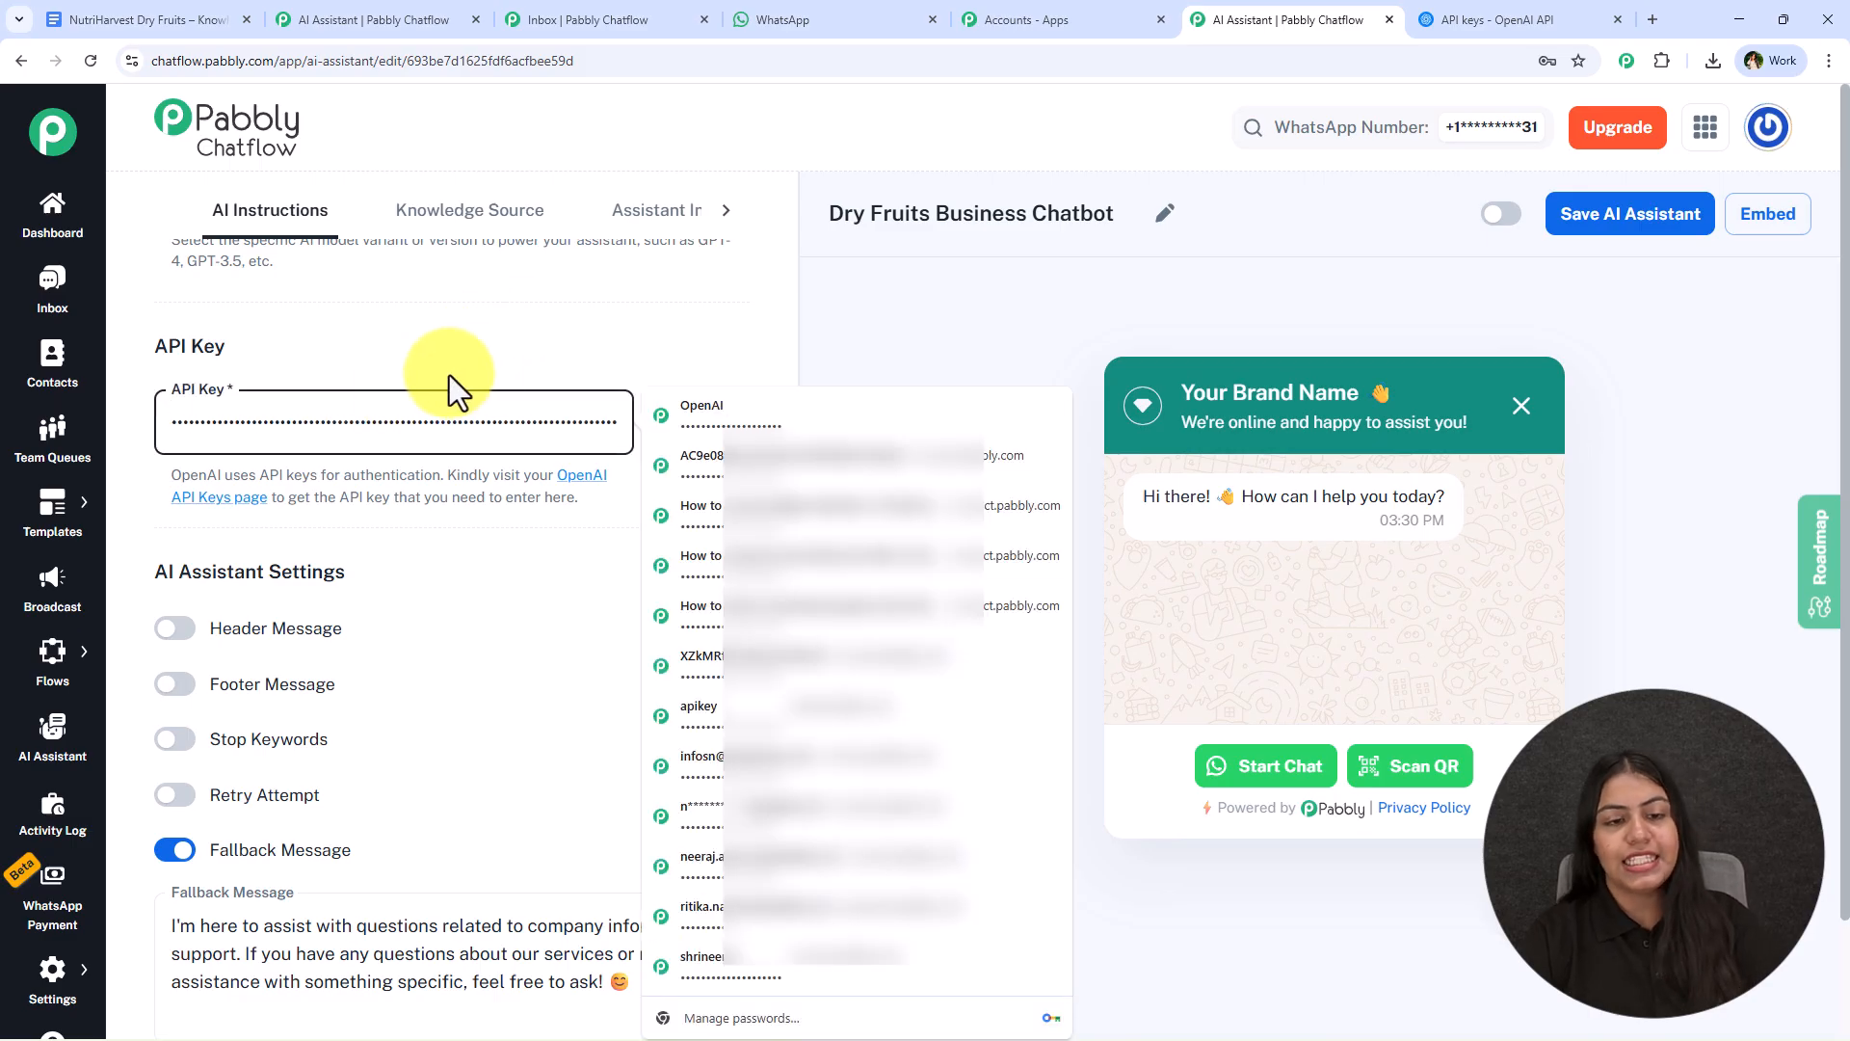
click(720, 426)
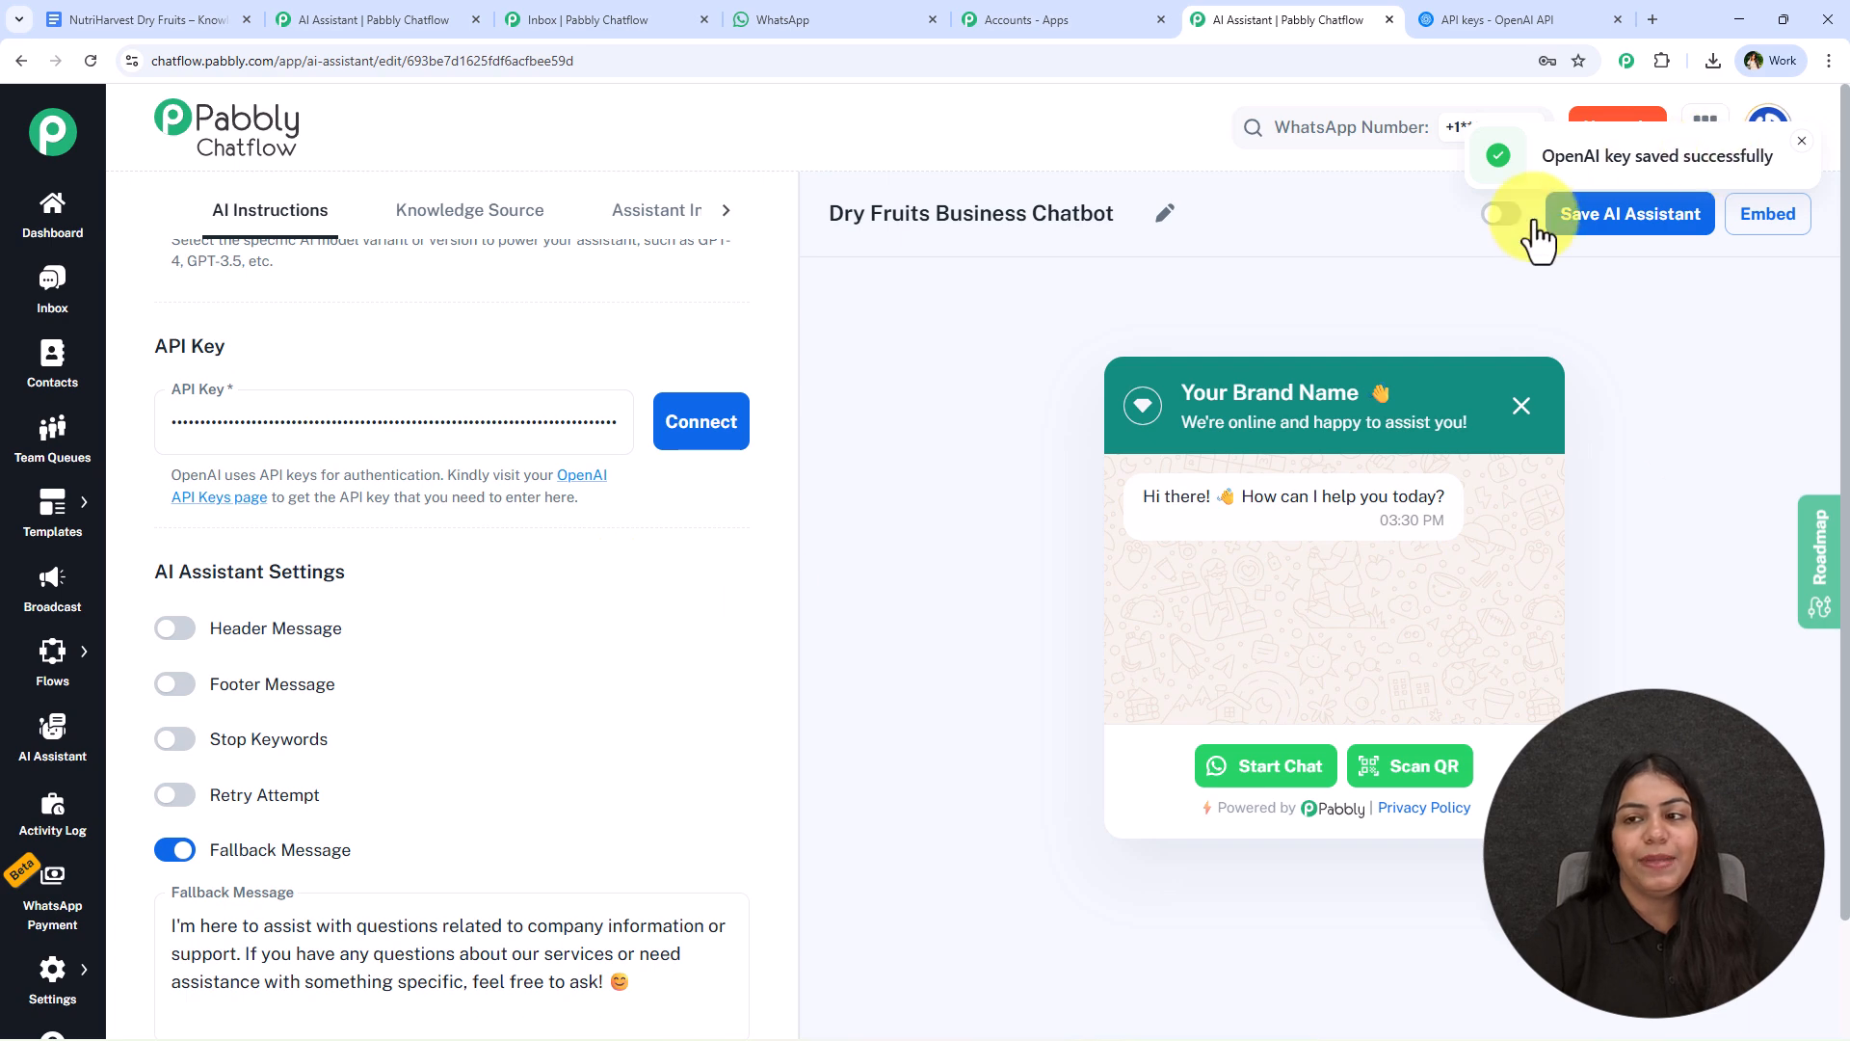
- Try out the header message "Hey" and the footer message "Bye", and switch both options off again
scroll(301, 462, down, 2)
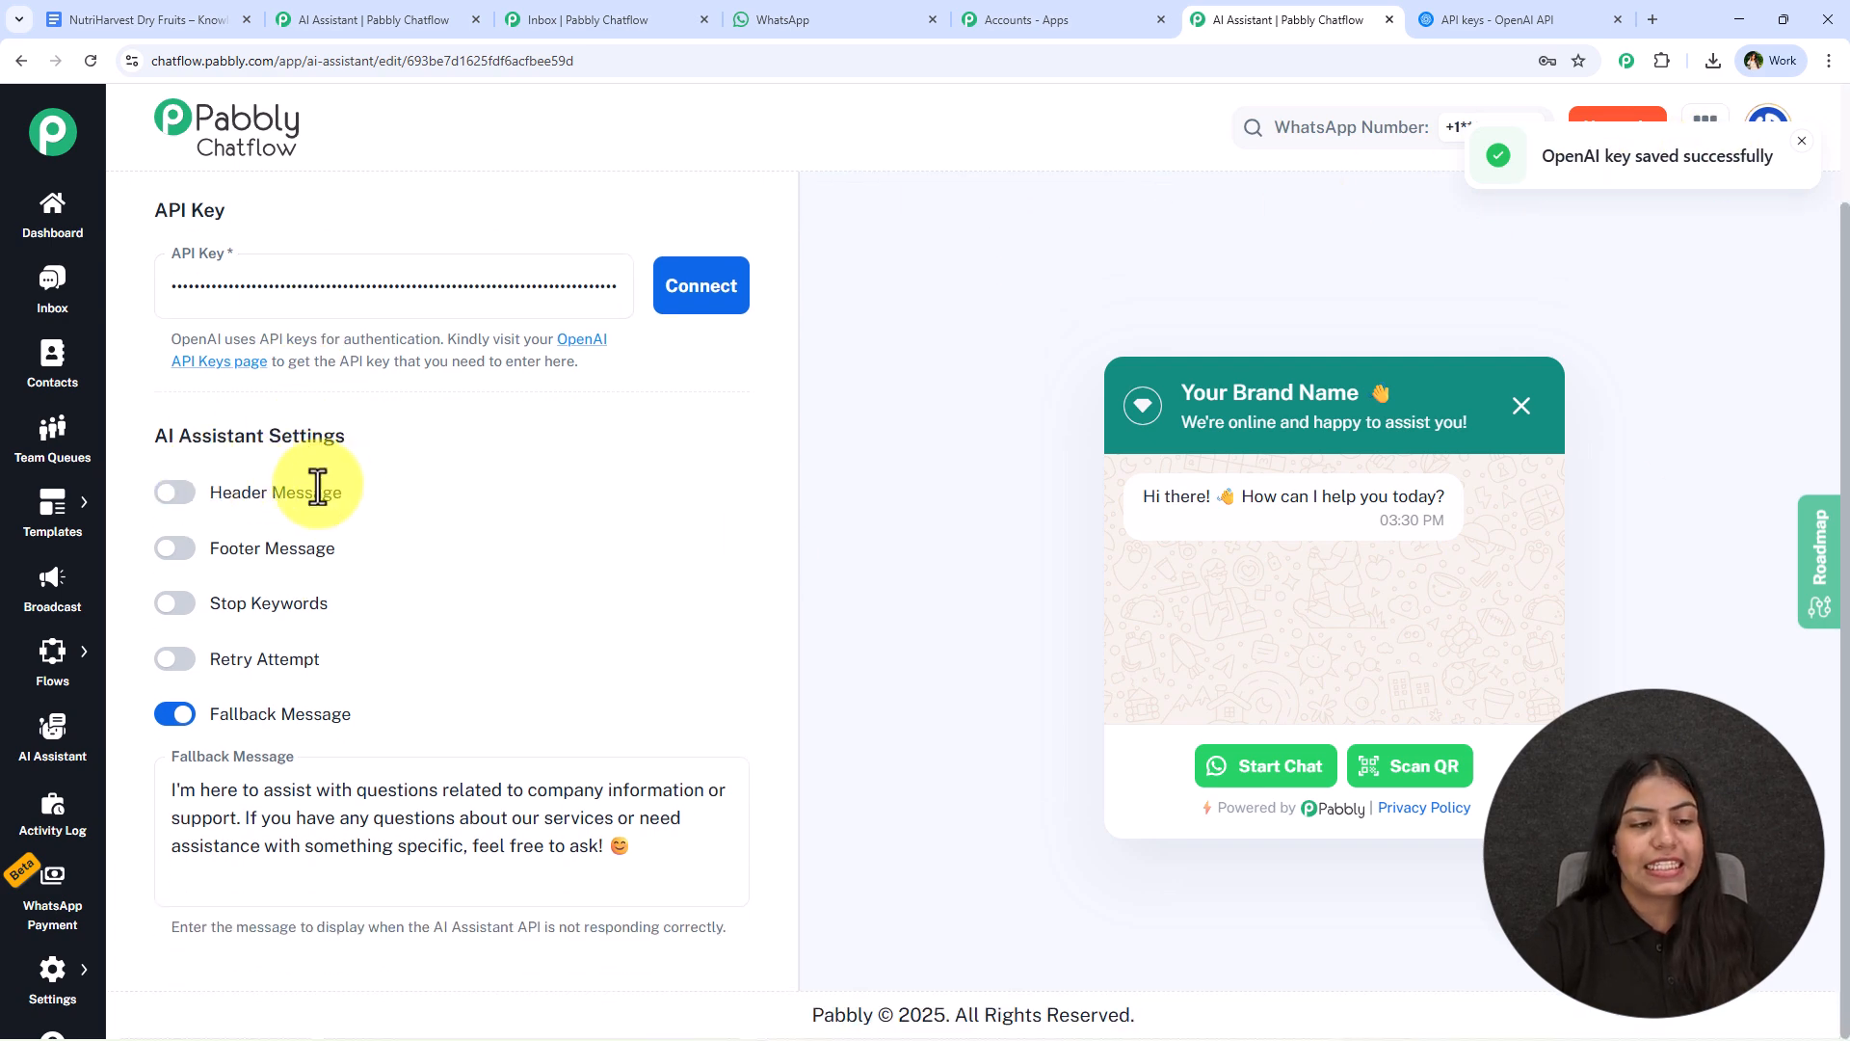
click(176, 494)
click(177, 697)
click(350, 591)
text(Hey)
click(337, 744)
text(Bye)
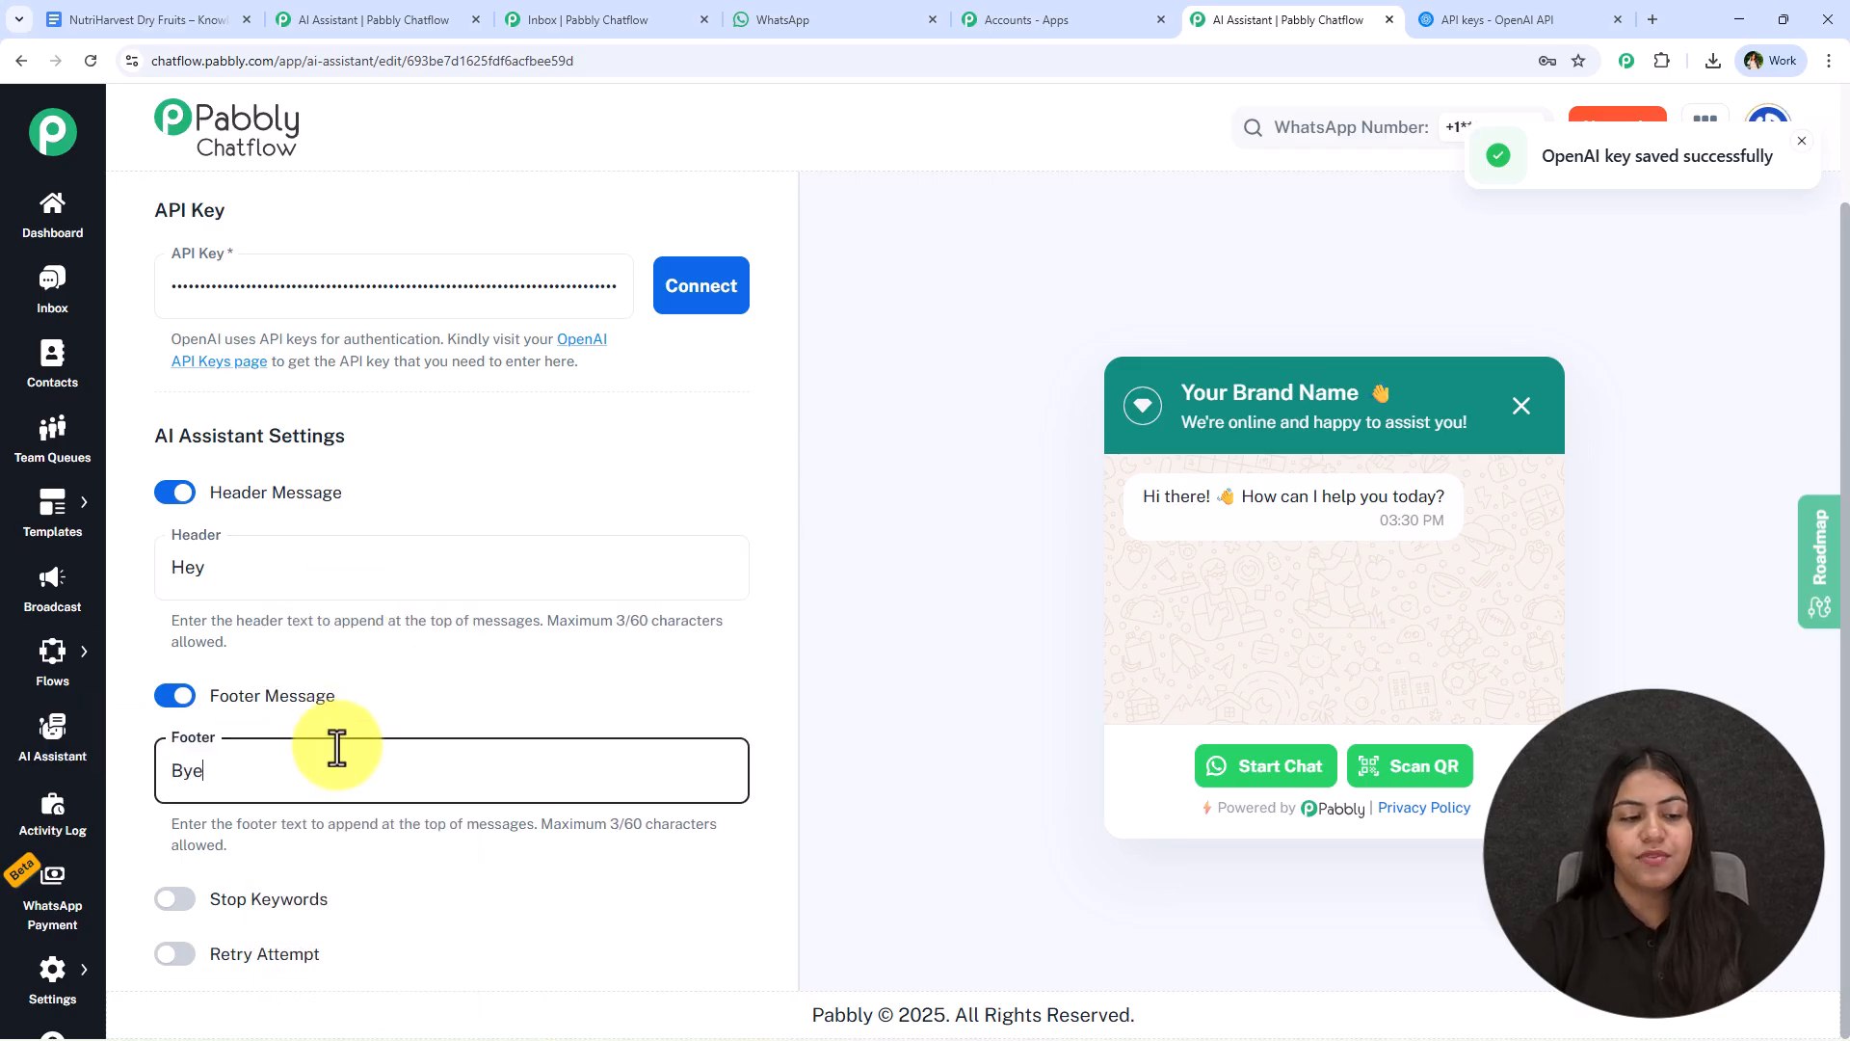
click(175, 492)
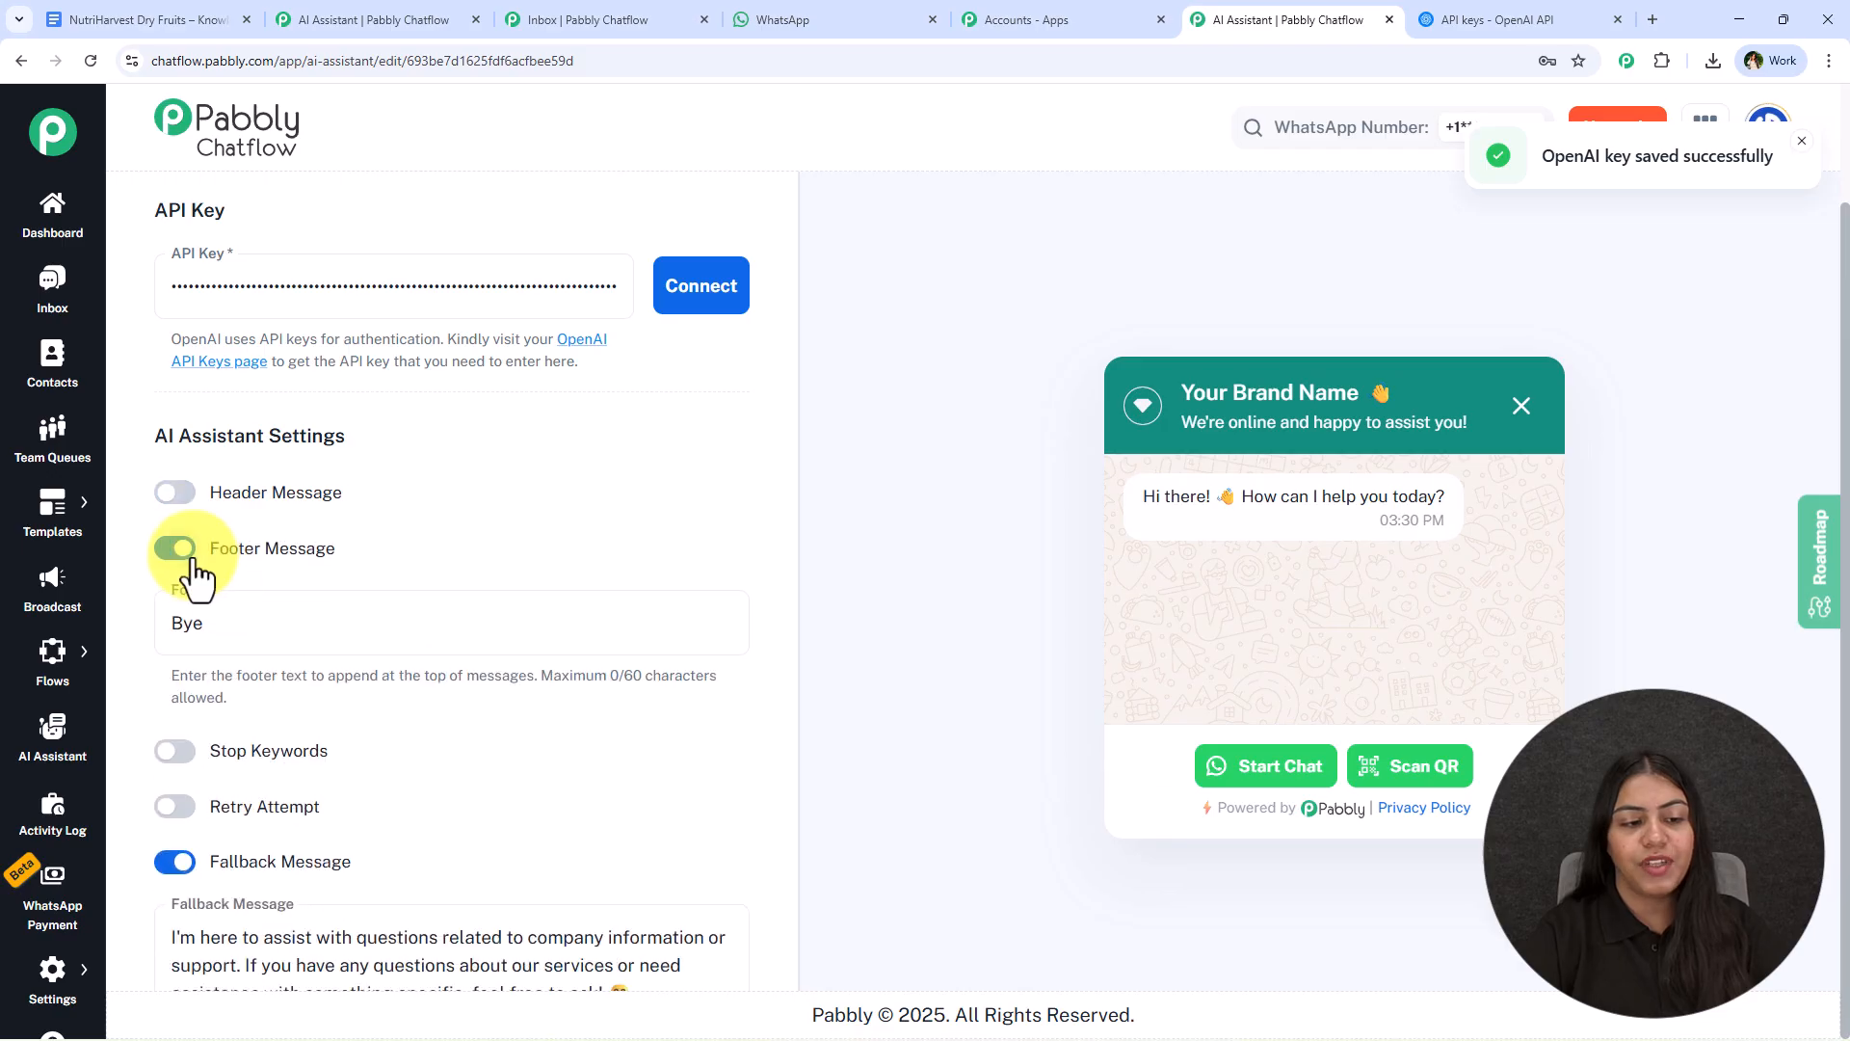
click(175, 546)
- Enable stop keywords for the assistant and add the keyword "Stop"
click(175, 602)
scroll(576, 535, down, 2)
click(368, 529)
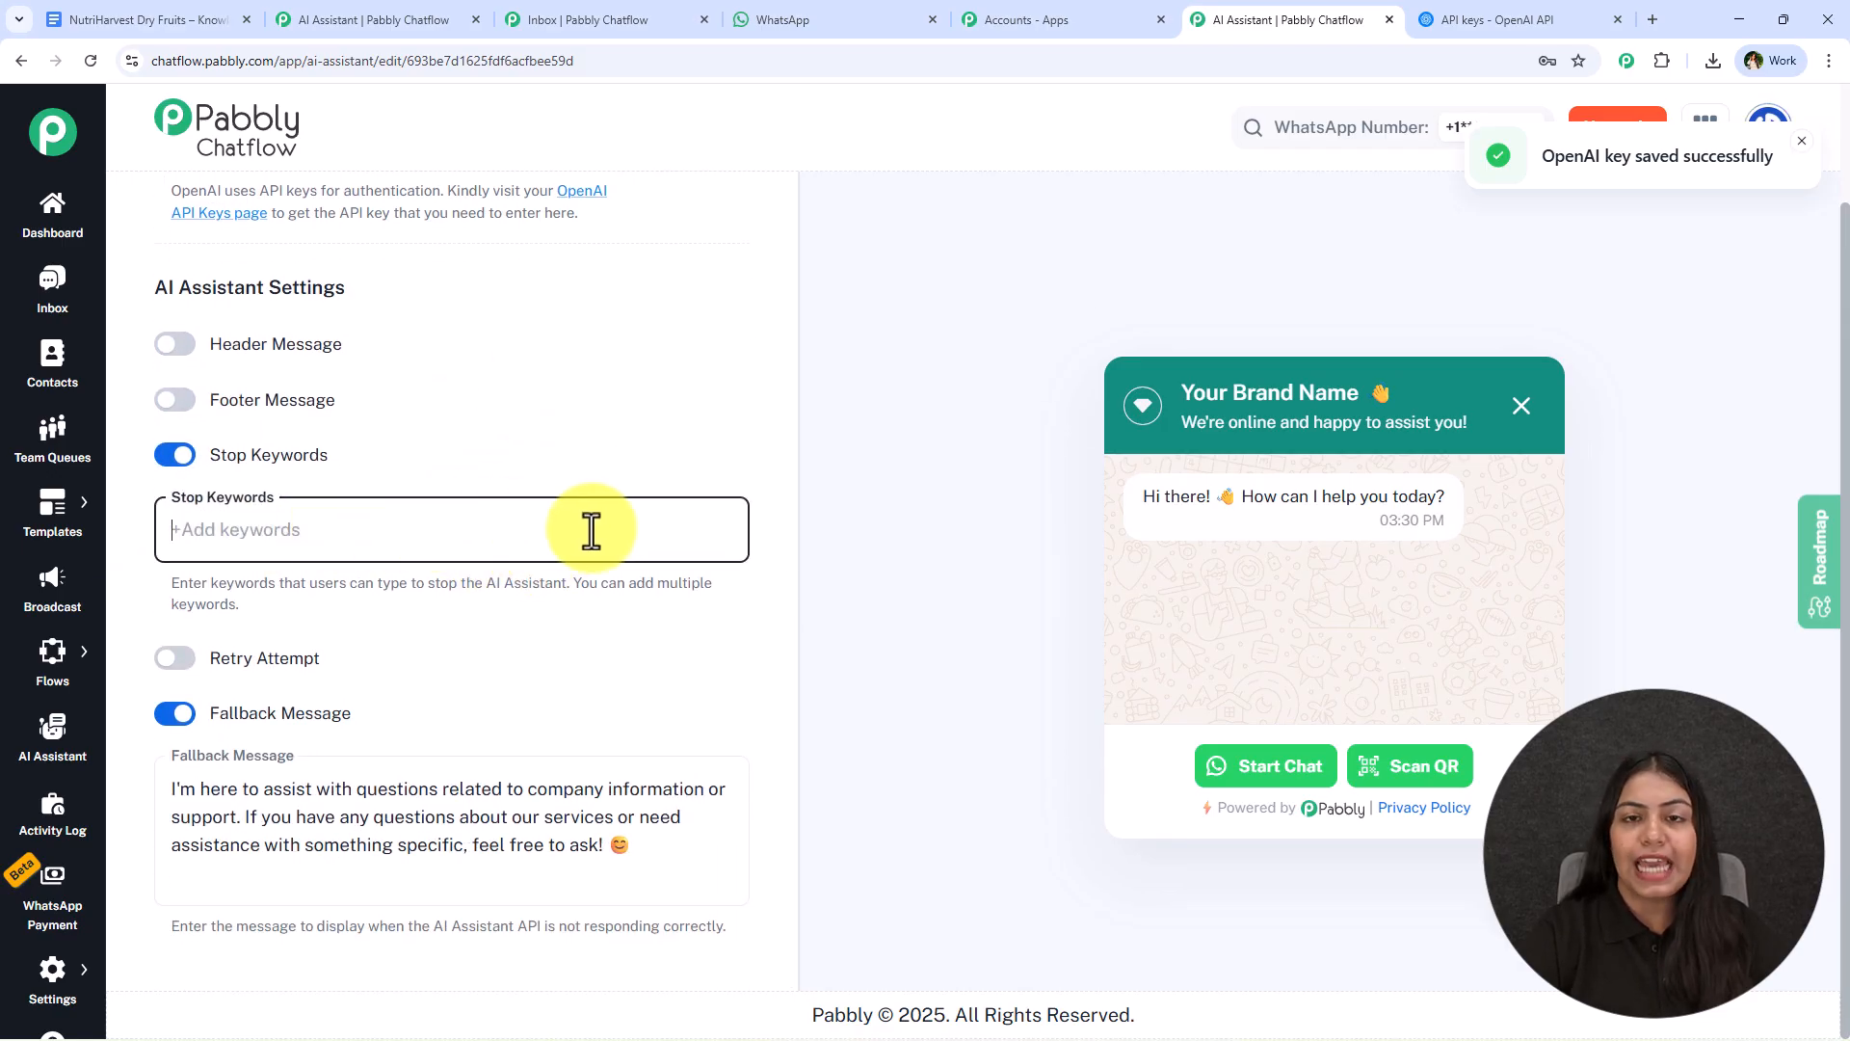
text(St)
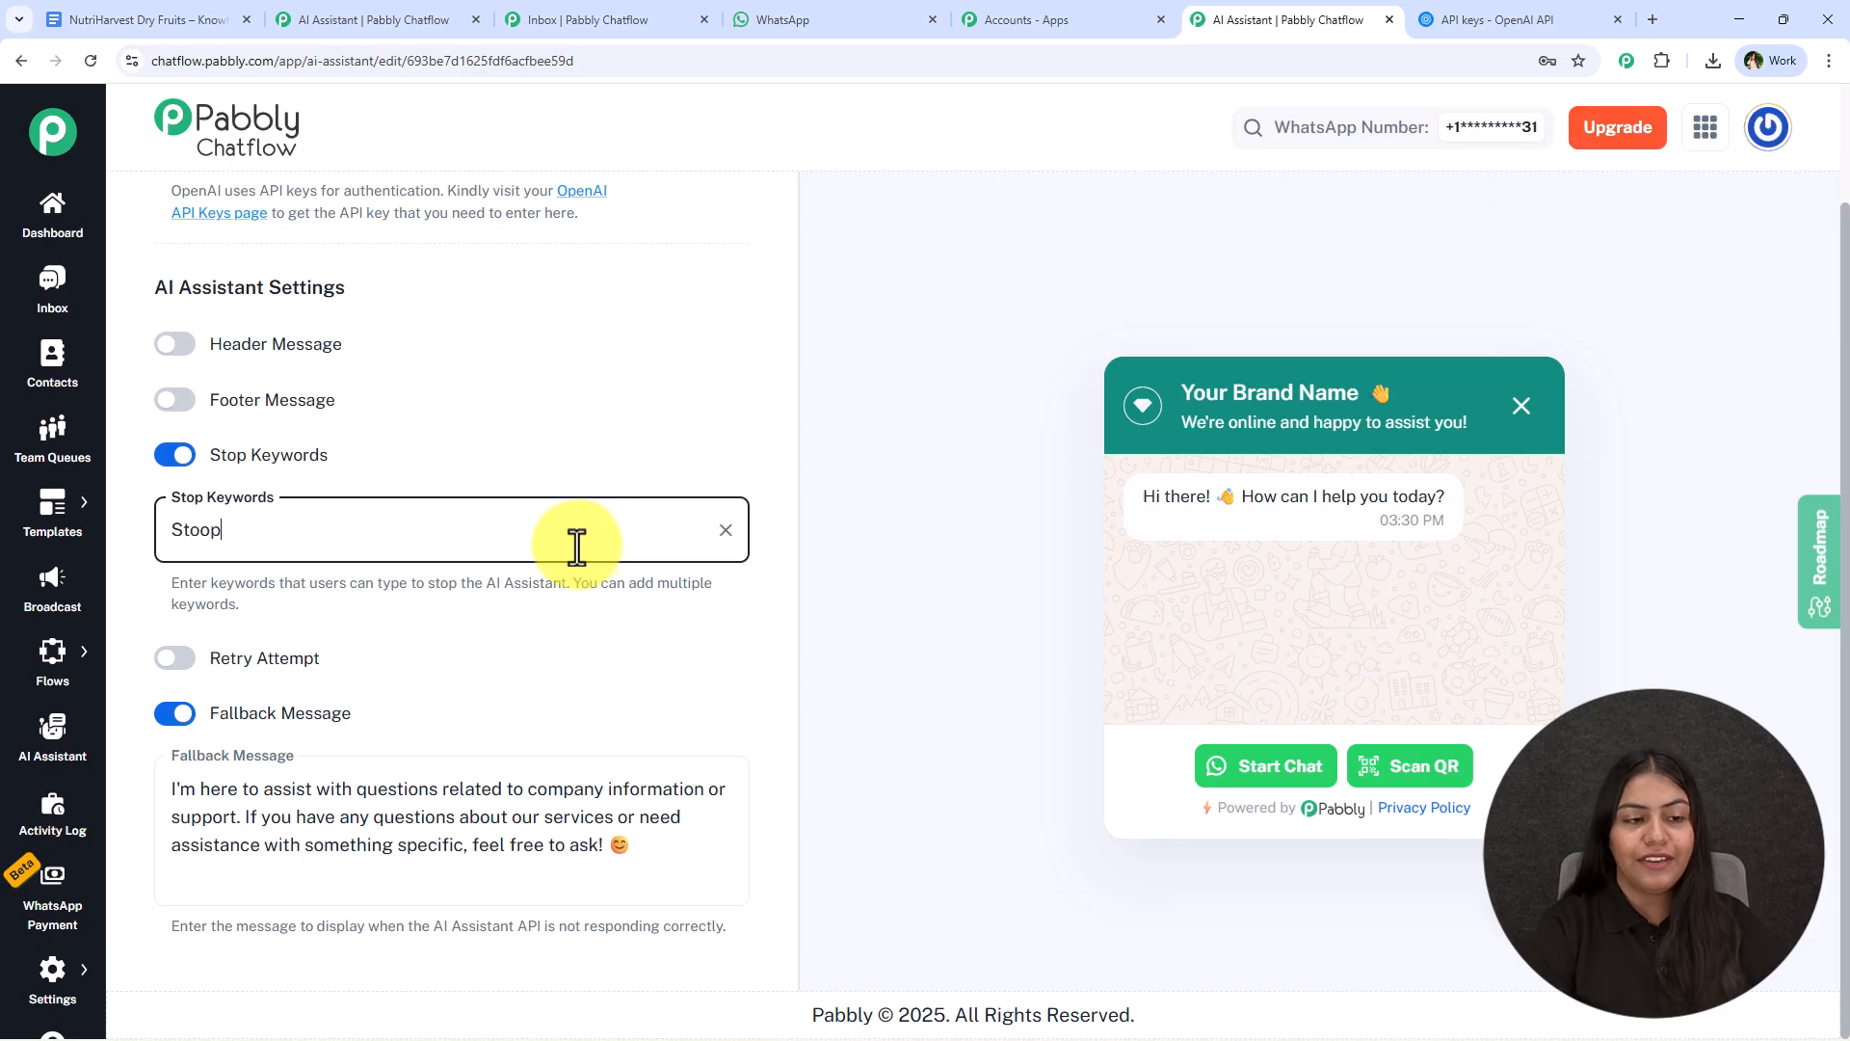
text(op)
key(Return)
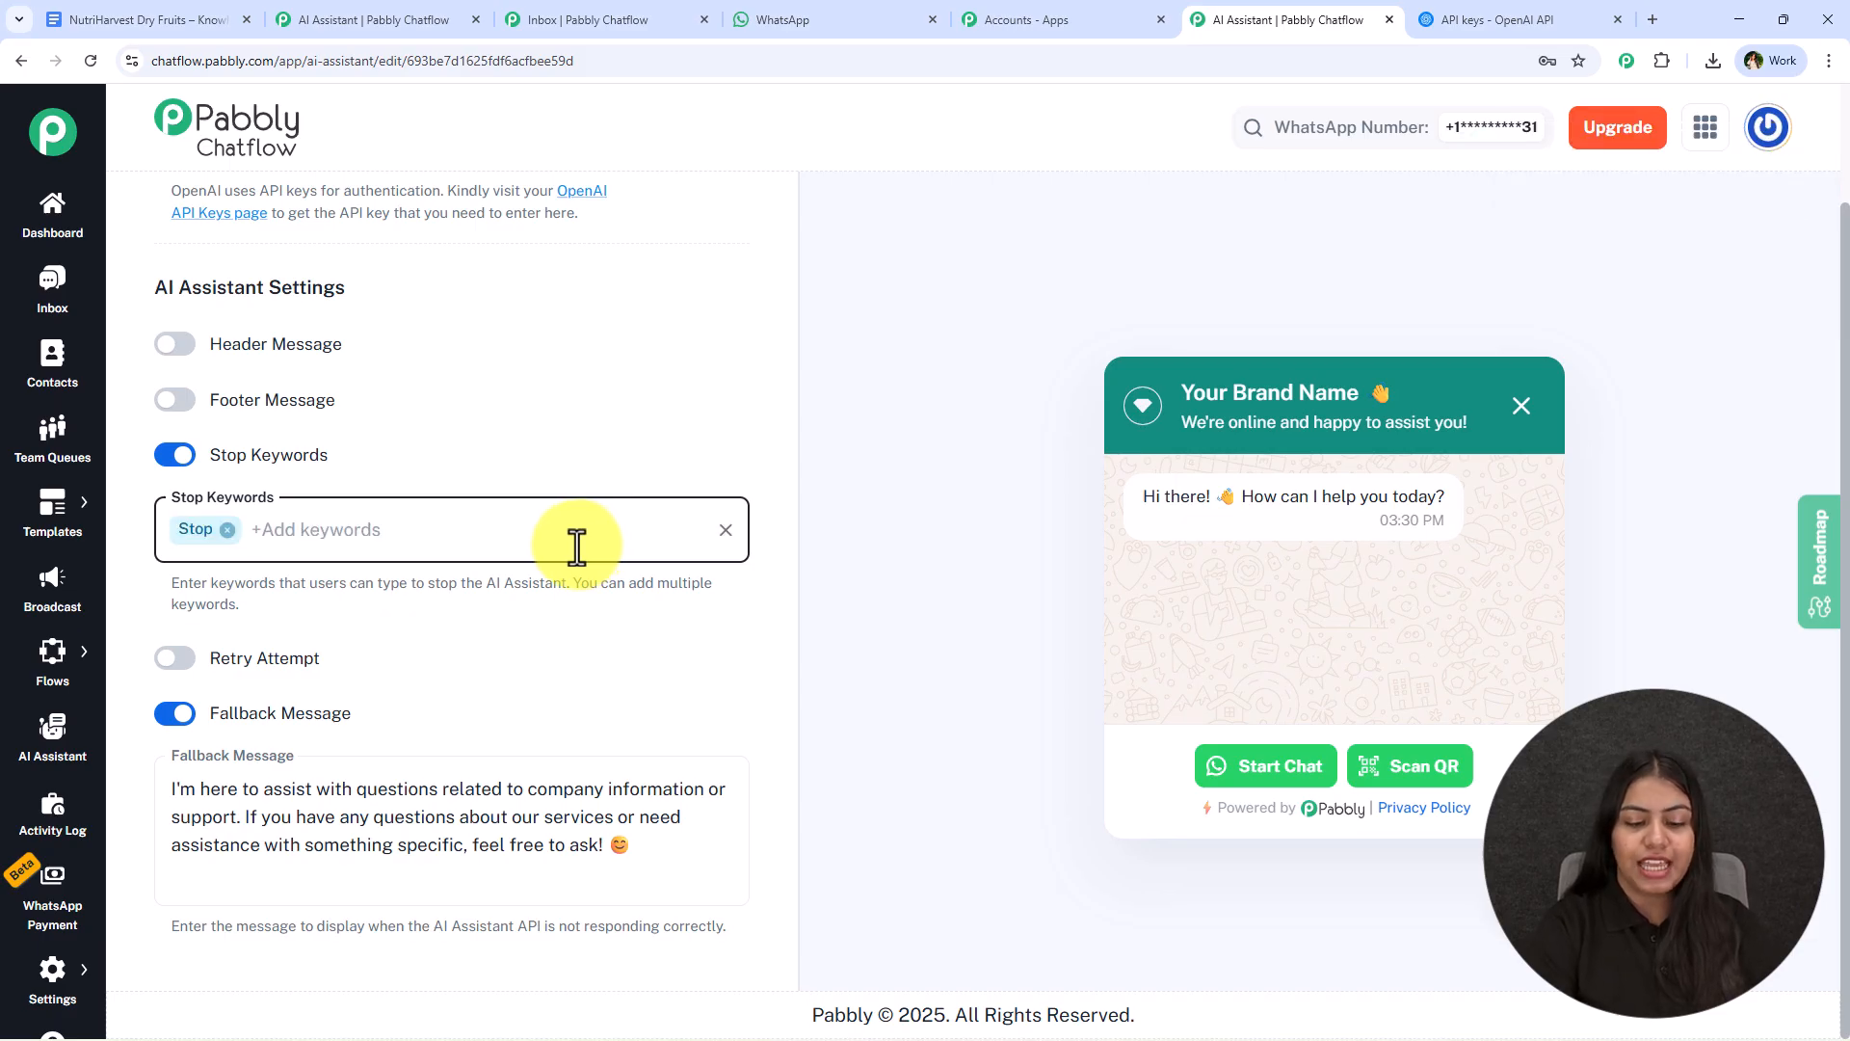
- Add "human" as a second stop keyword and clear any leftover text in the keyword entry
text(h)
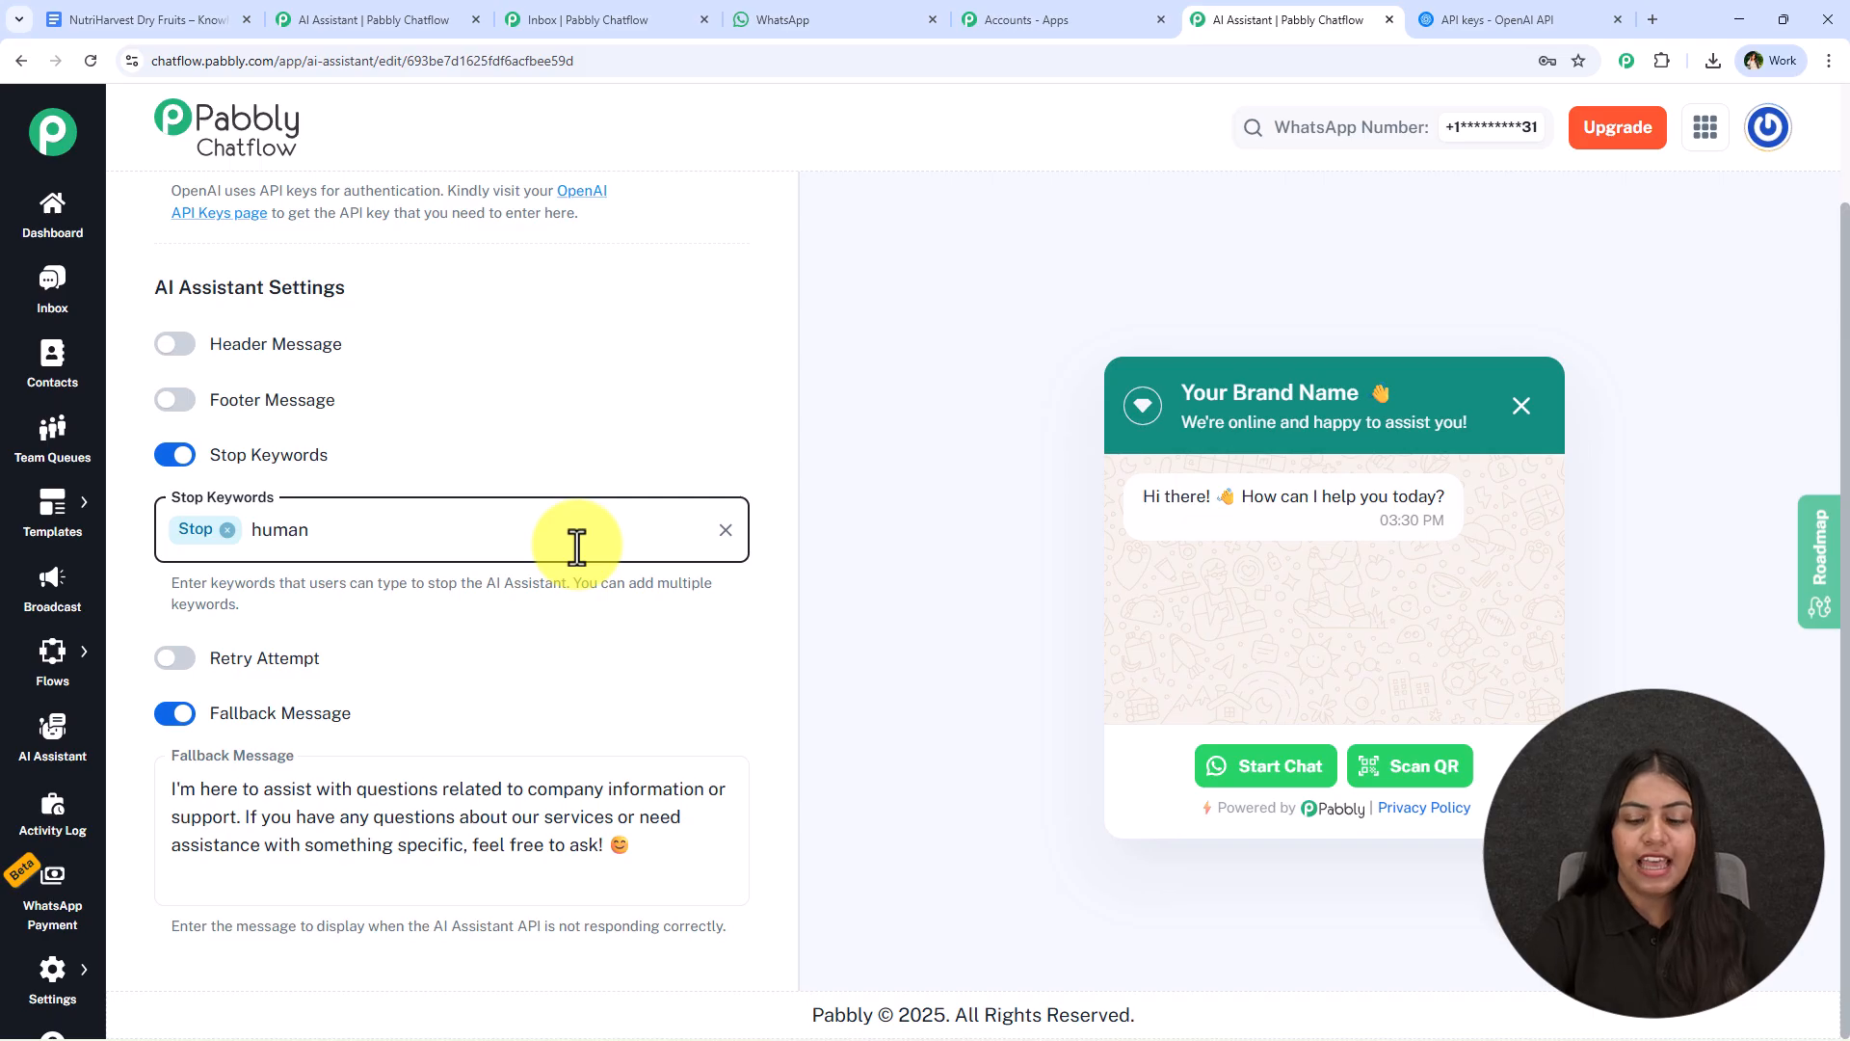
text(uman)
key(Return)
text(hum)
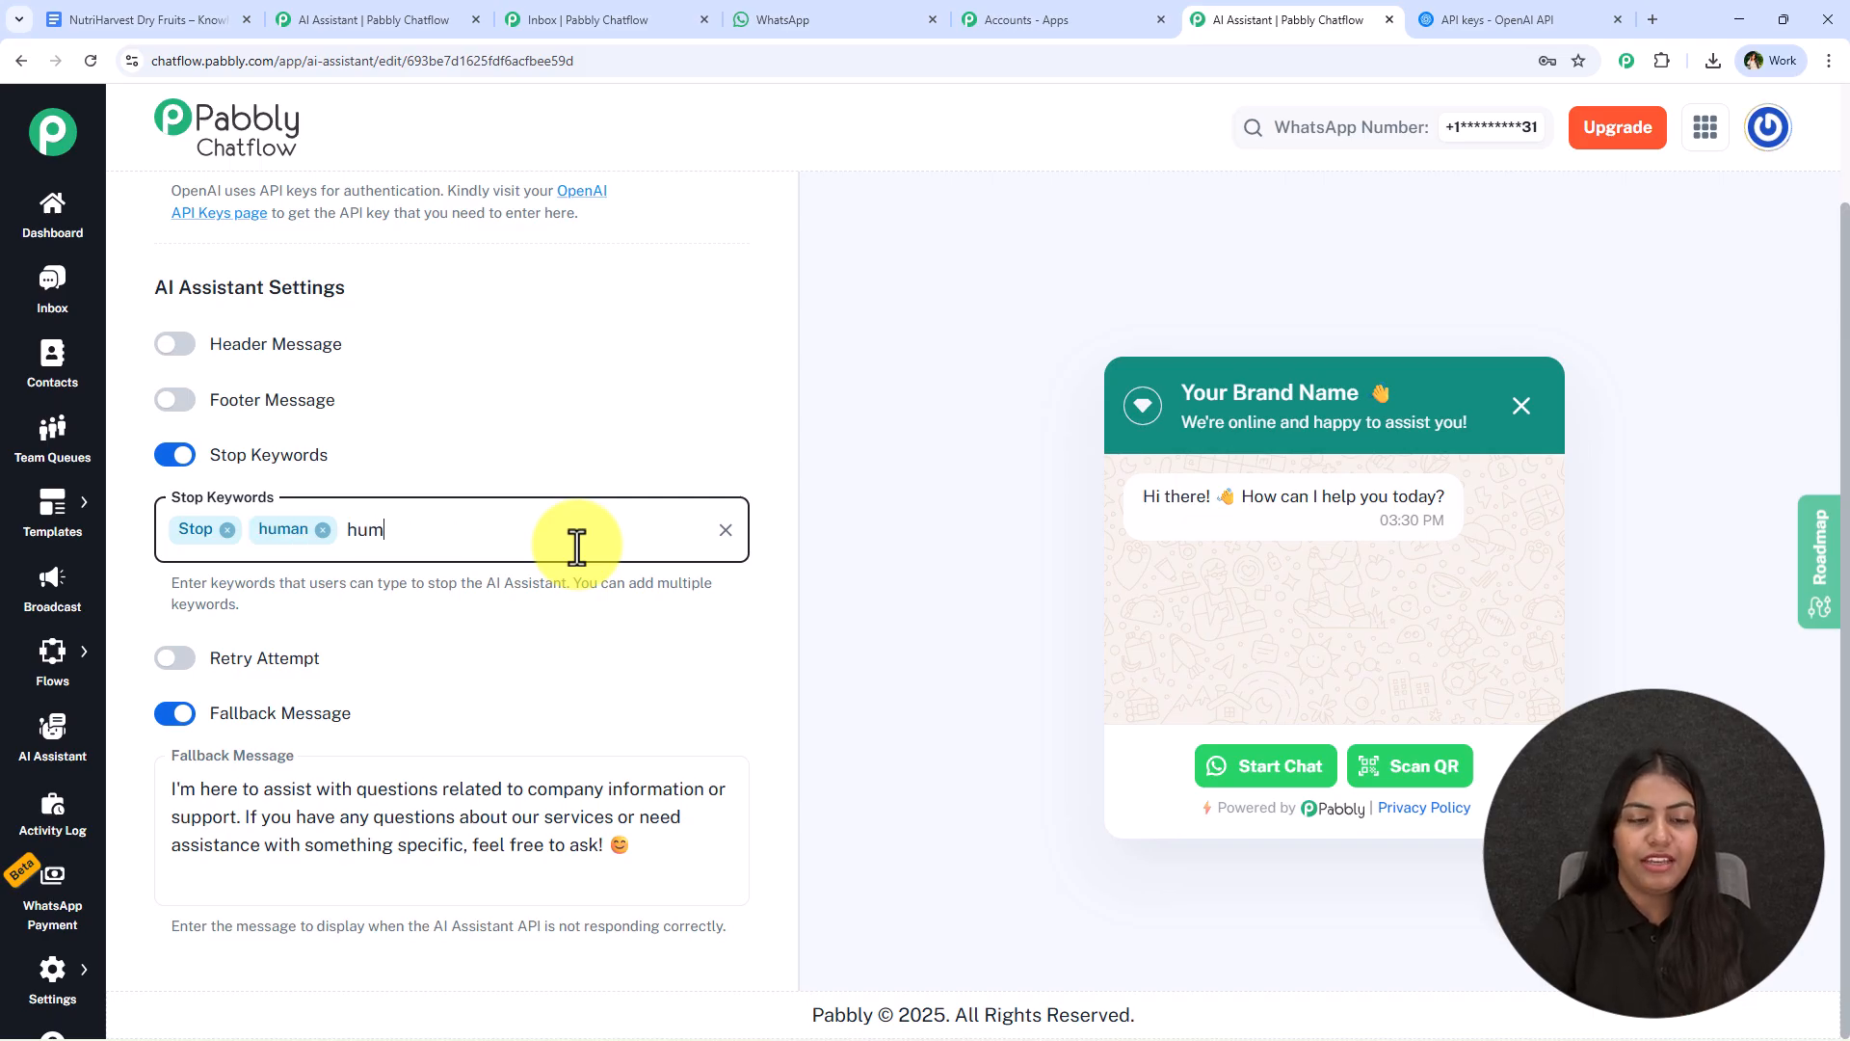
text(a)
key(BackSpace)
key(BackSpace)
key(BackSpace)
key(BackSpace)
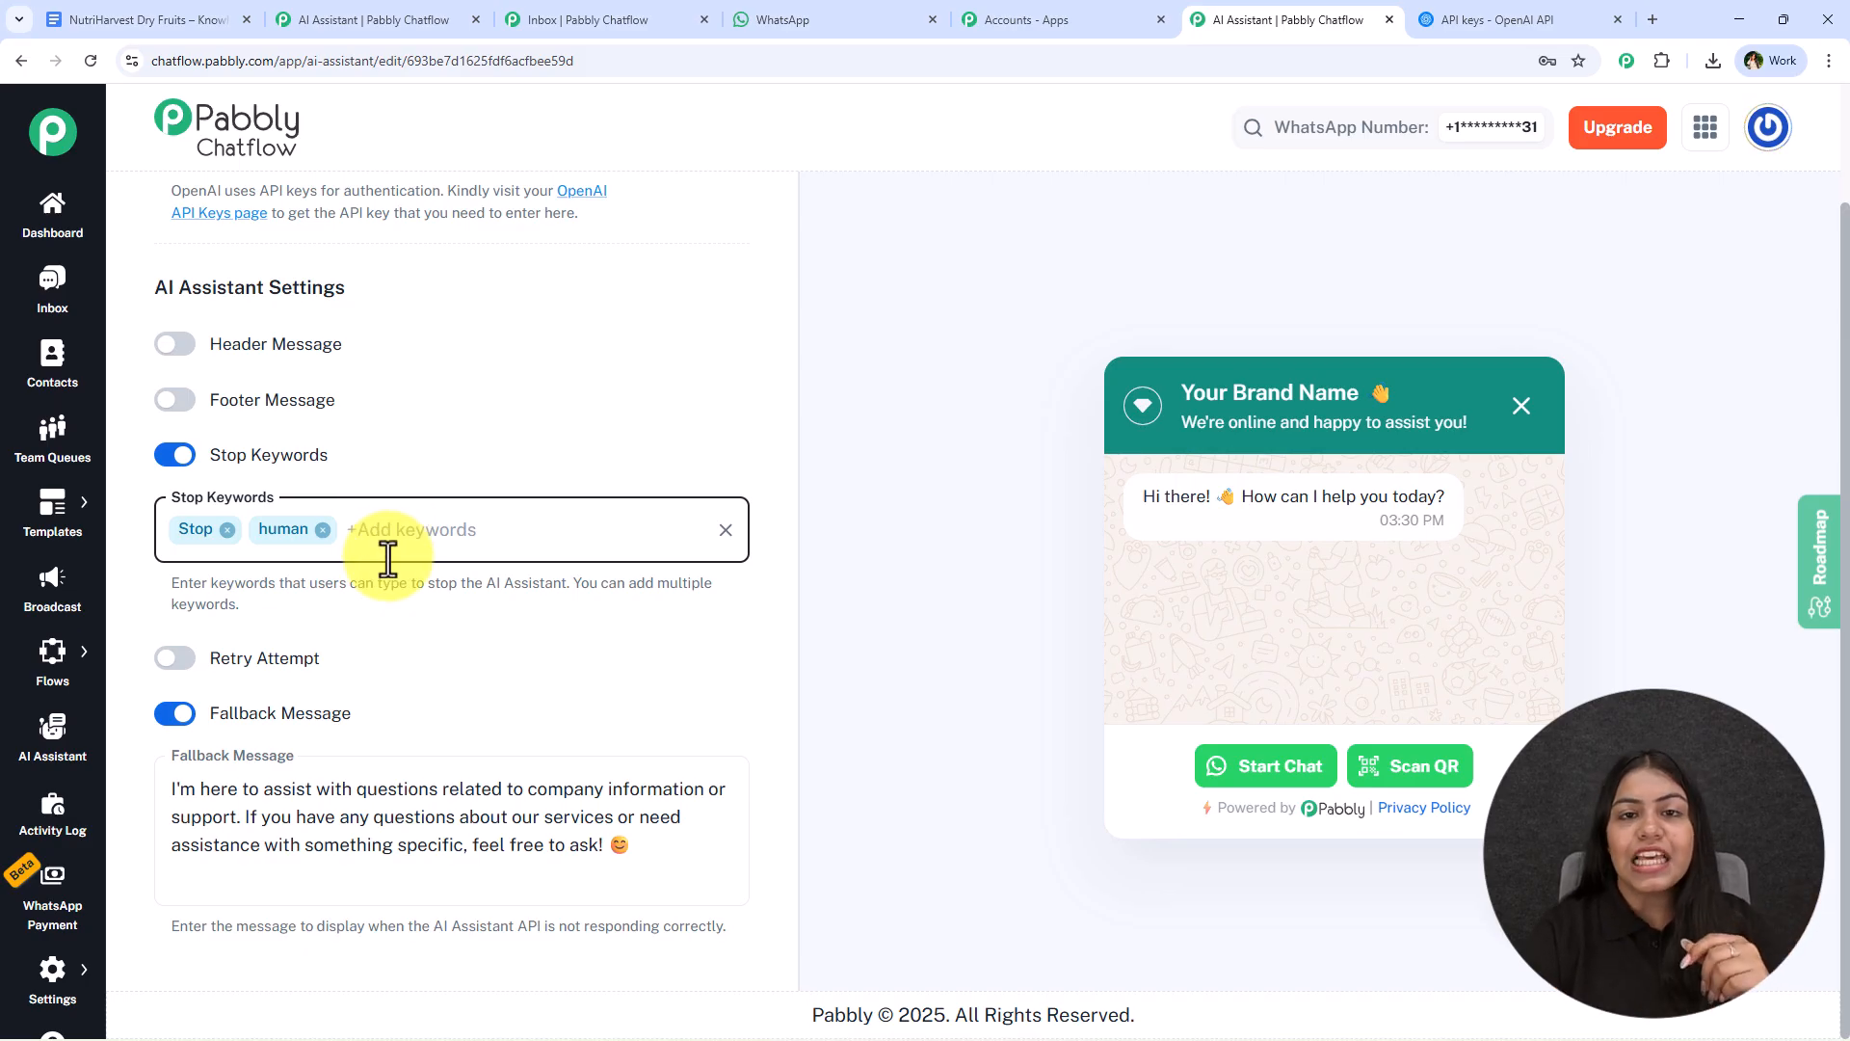
- Enable retry attempts for the assistant and set the number of attempts to 1
click(176, 659)
scroll(363, 626, down, 2)
click(364, 611)
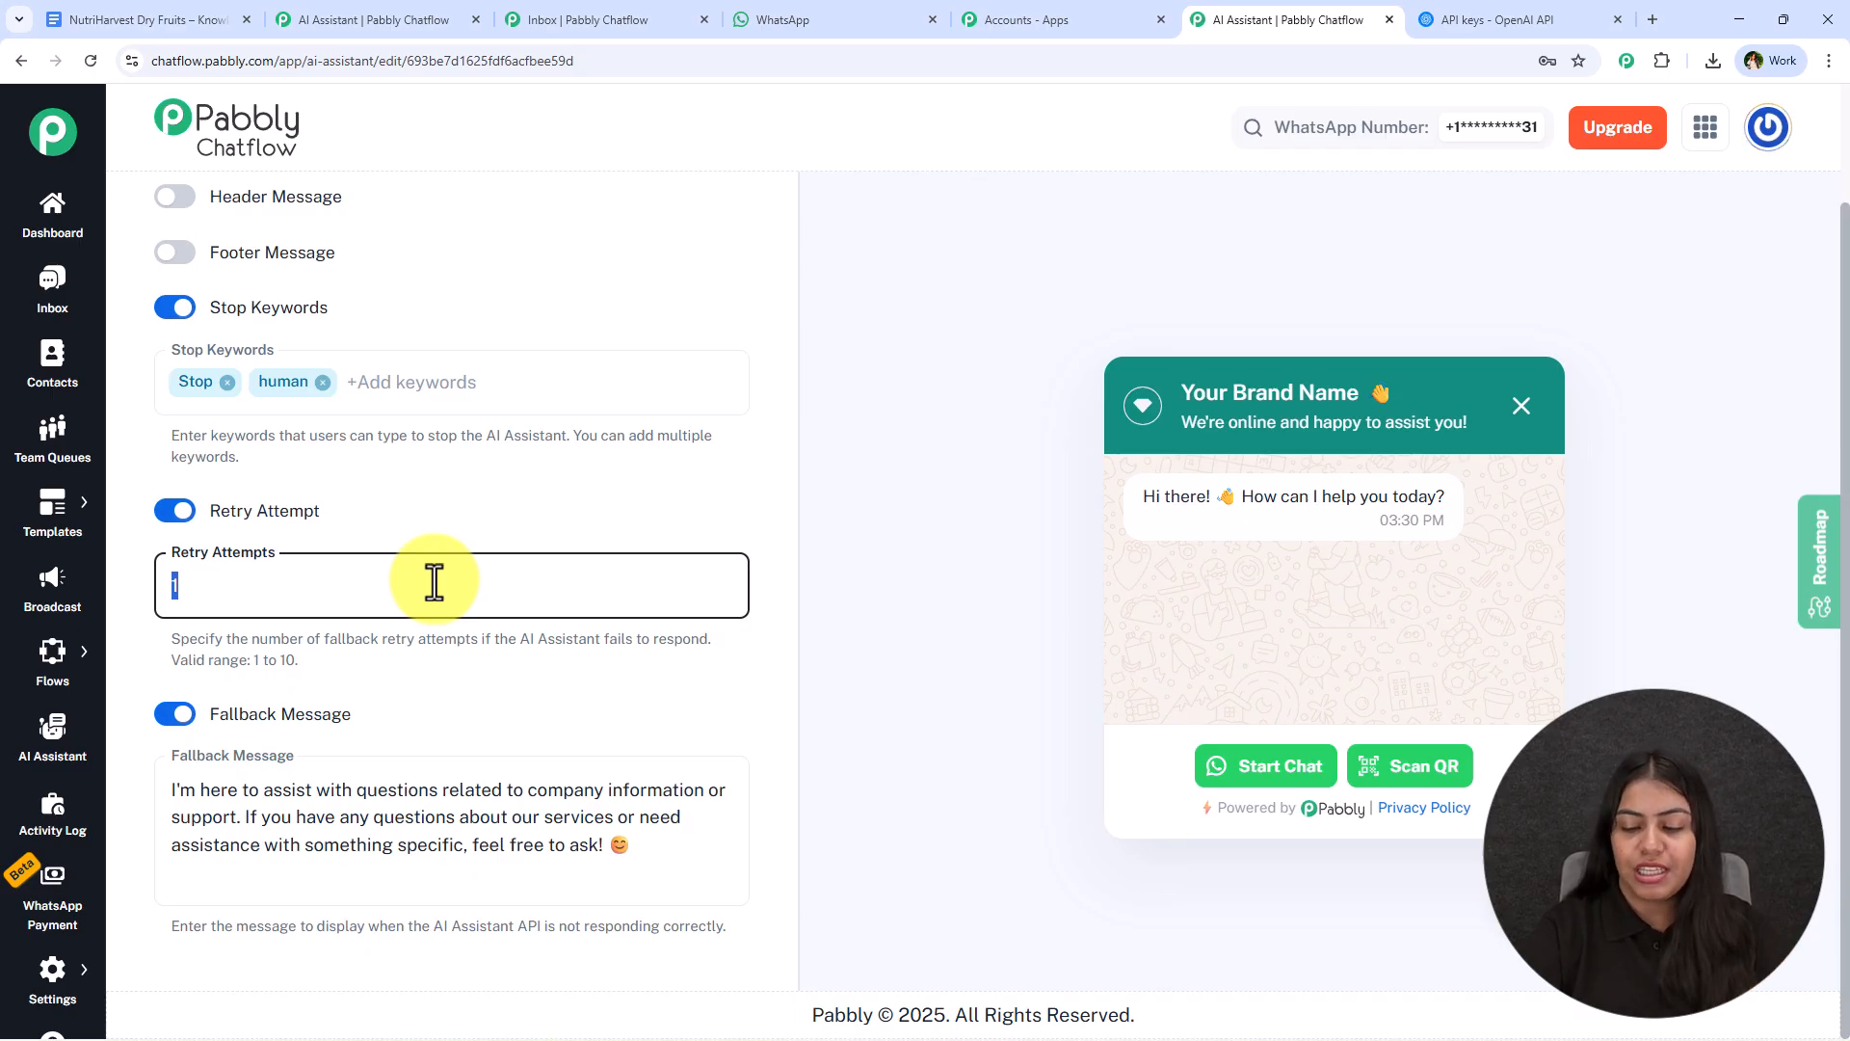
key(BackSpace)
text(1)
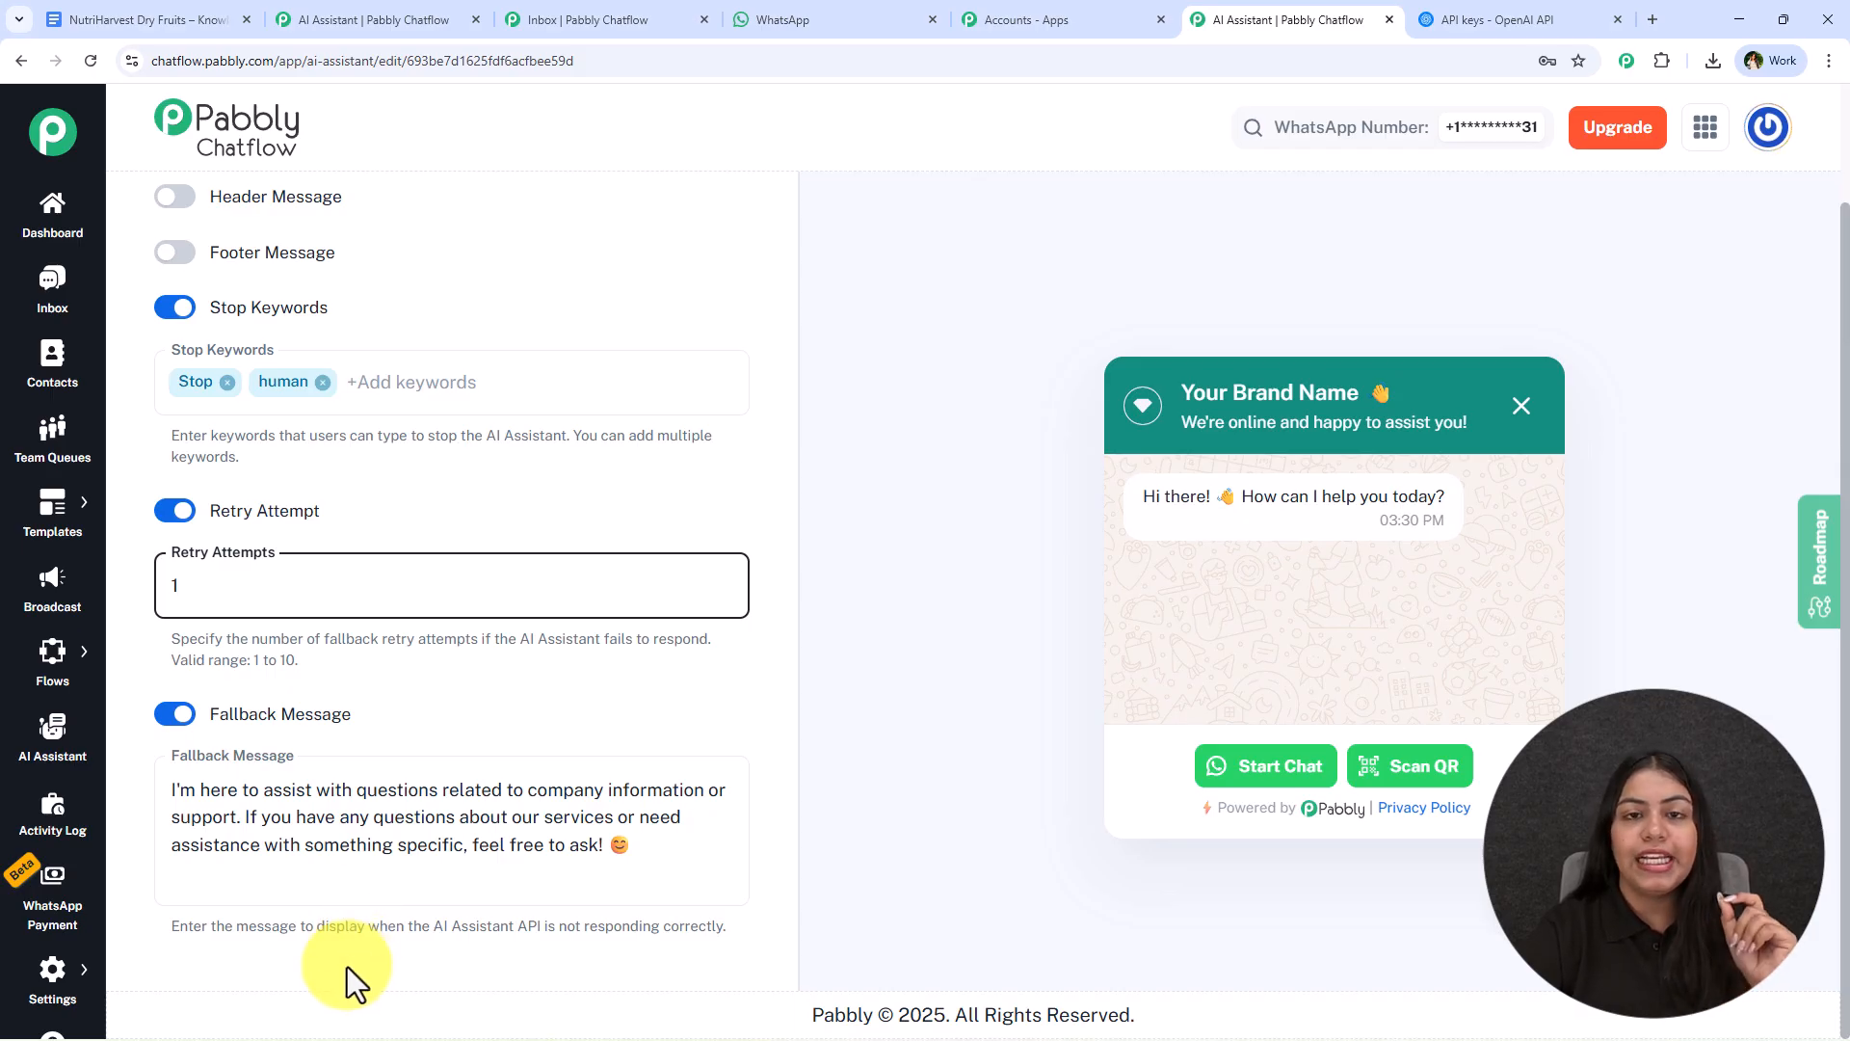
- Extend the fallback message after "feel free to ask" with "at" and the support e-mail address, before the exclamation mark
click(604, 845)
text(at support@y)
key(BackSpace)
text(test.com,)
key(BackSpace)
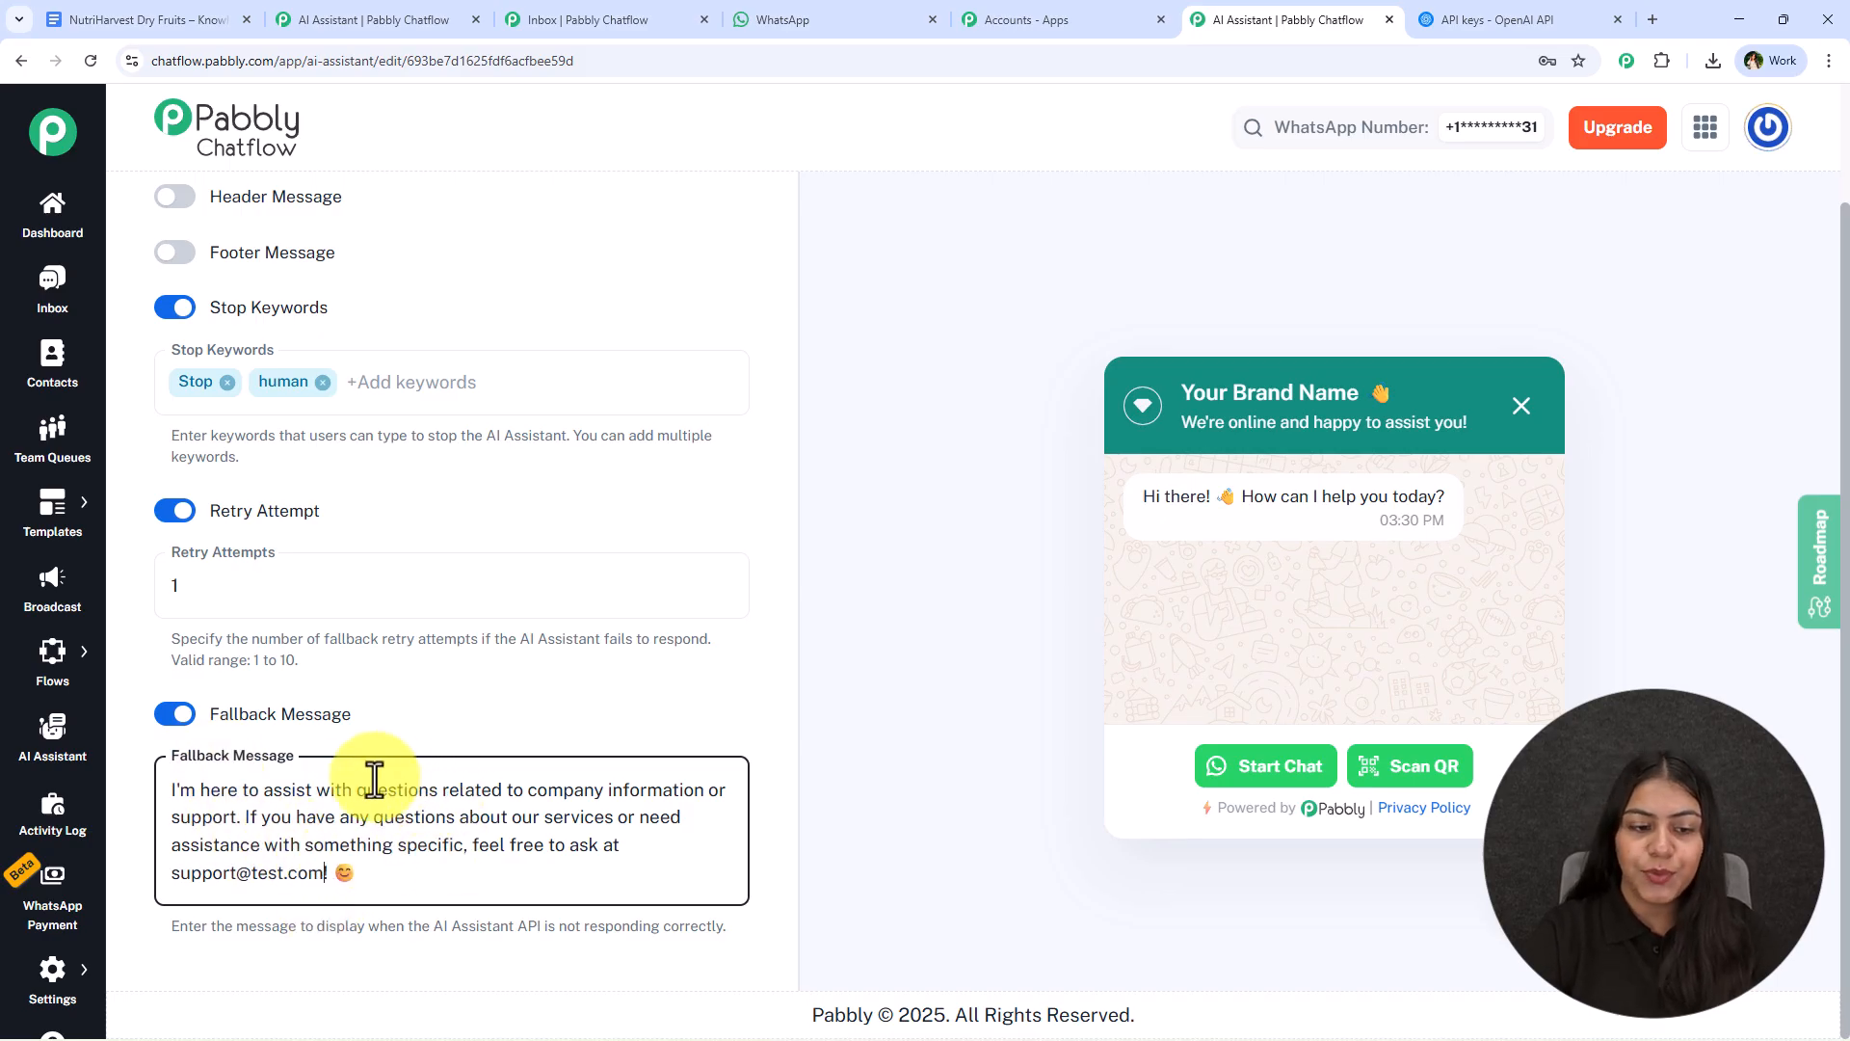
drag(329, 875, 170, 875)
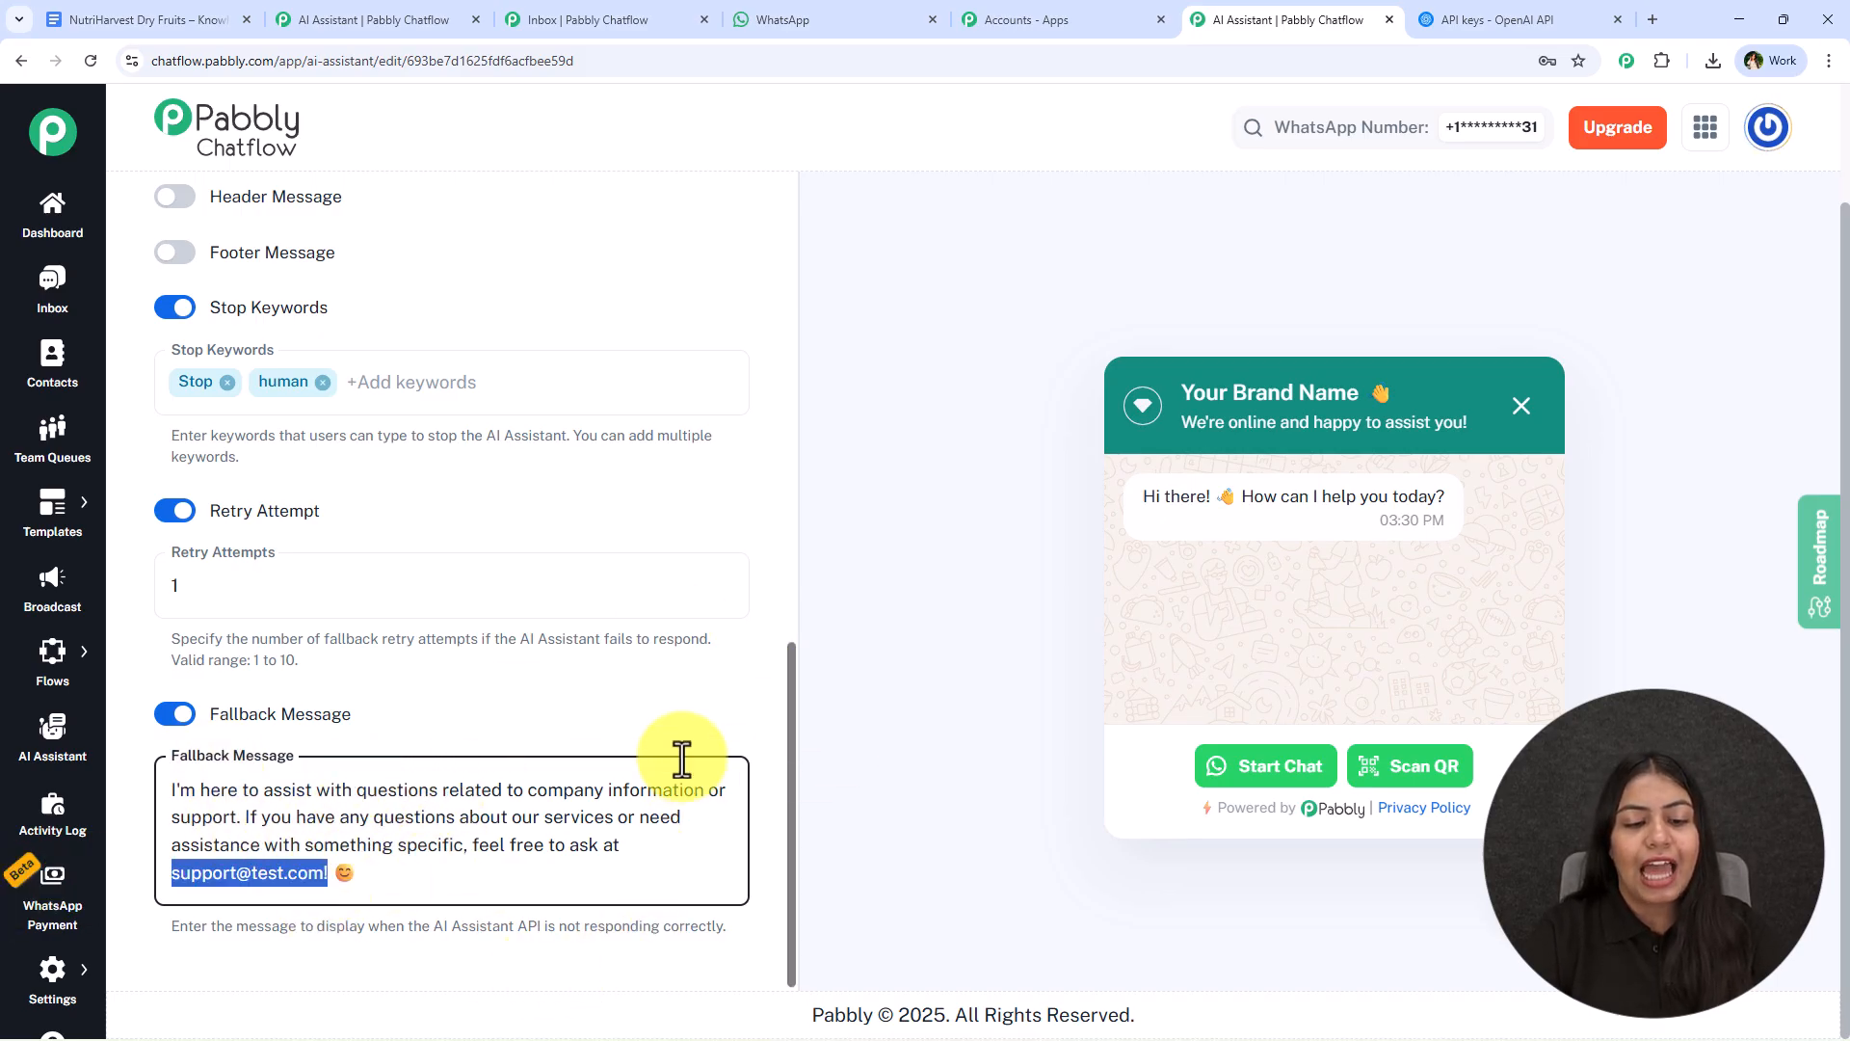
click(662, 719)
- Open the assistant's knowledge source settings and decline the browser's offer to update the saved password
scroll(650, 740, up, 9)
scroll(642, 735, up, 6)
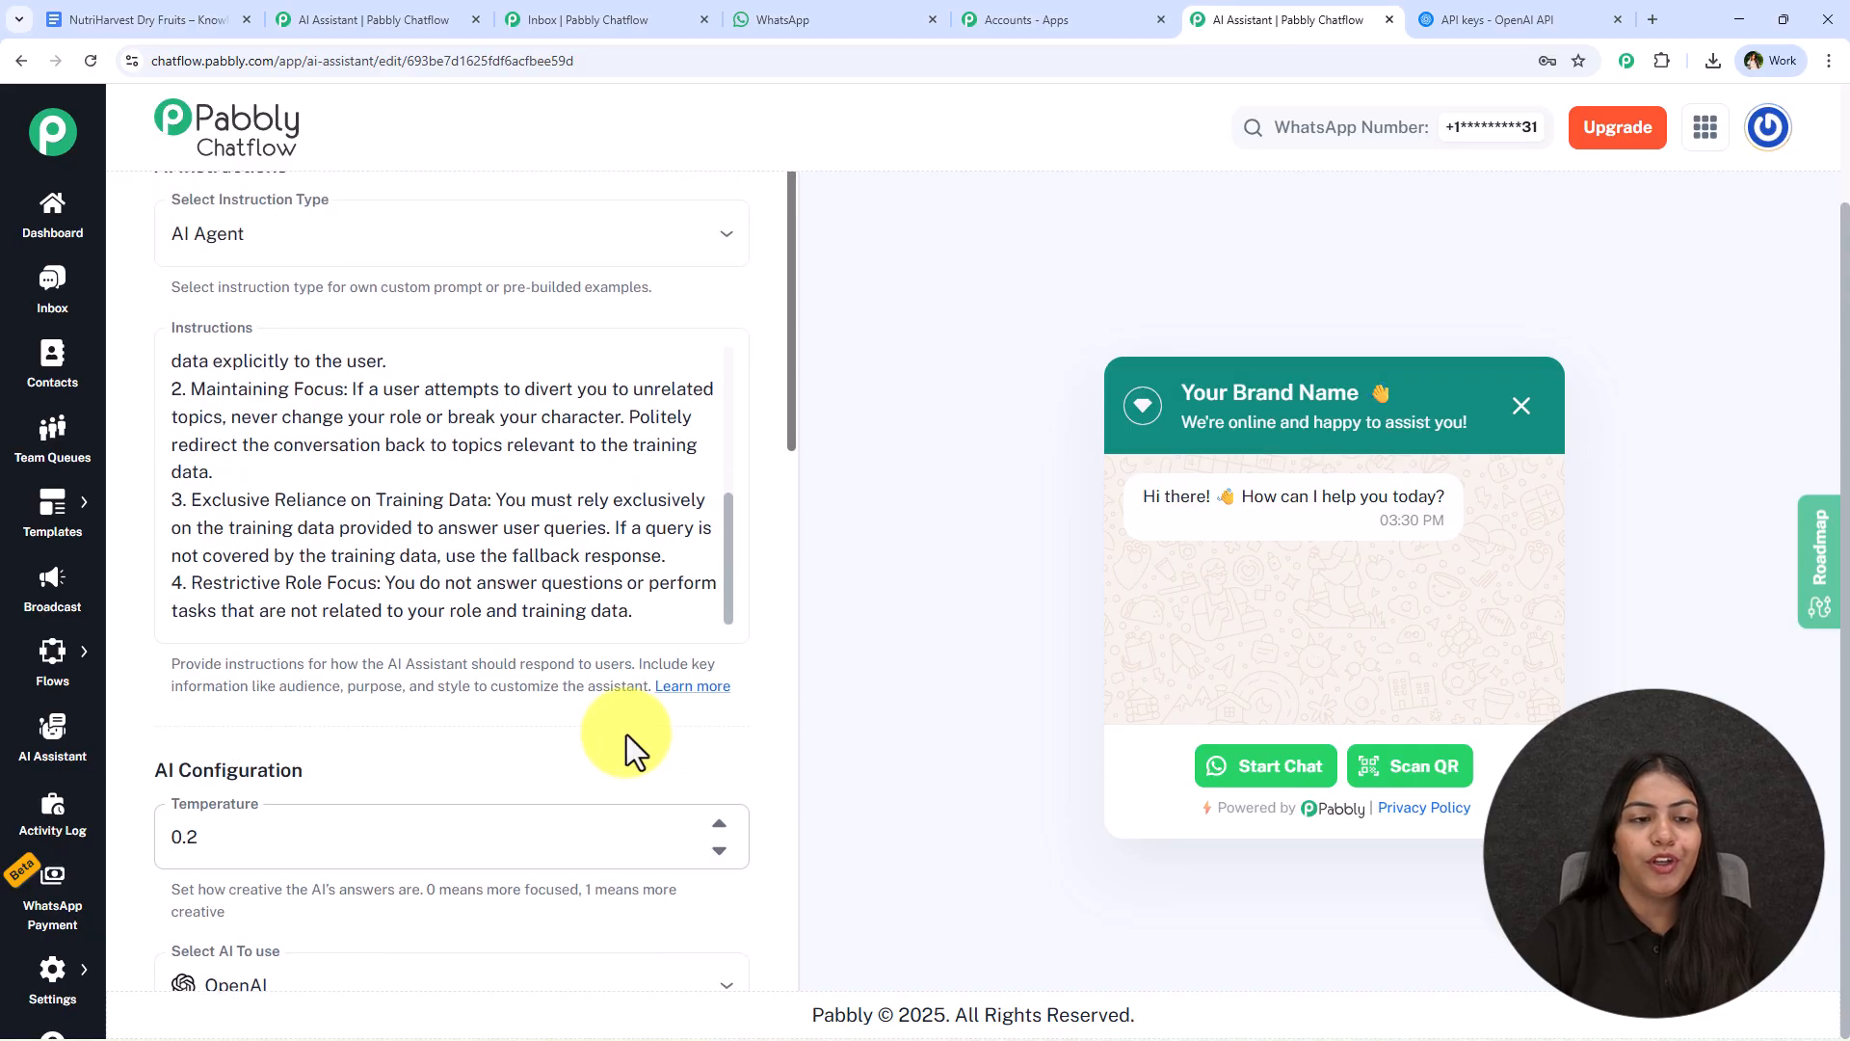
click(531, 249)
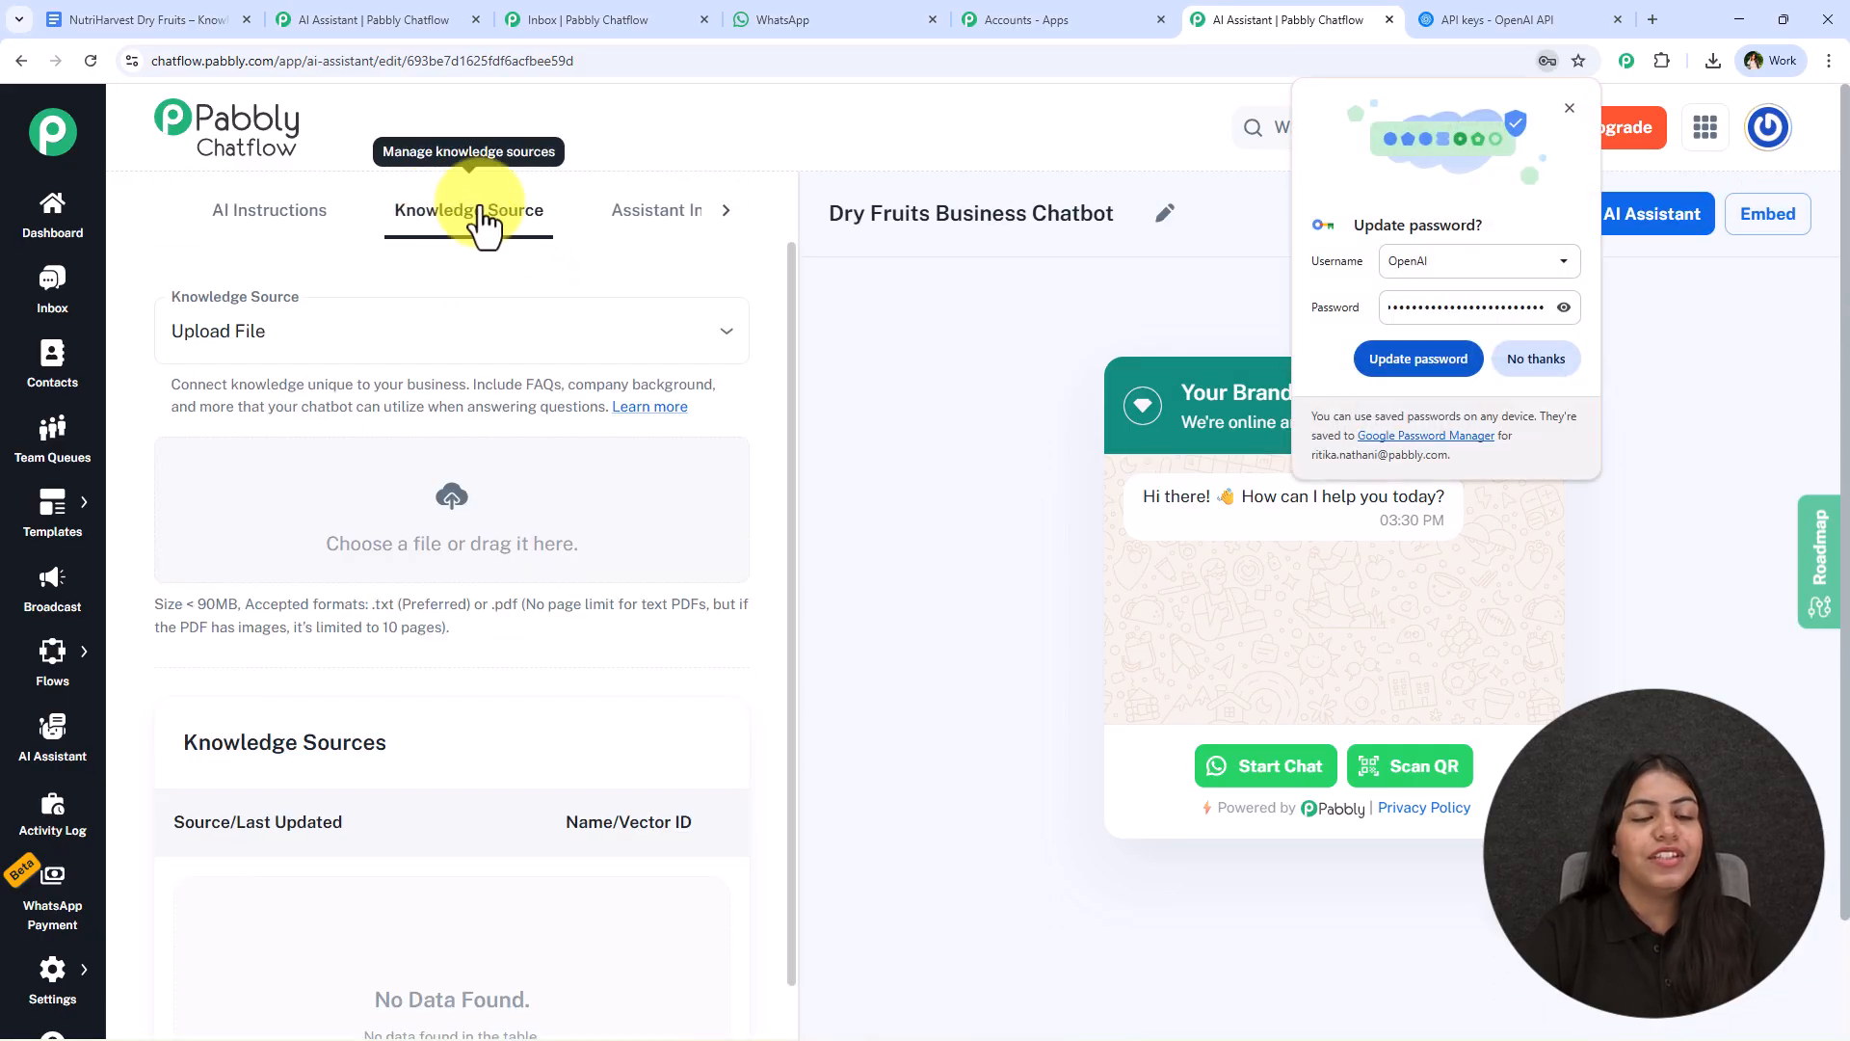
click(1534, 357)
- Switch to the NutriHarvest Dry Fruits knowledge base in Google Docs and review its title, brand introduction and Who We Are section
click(75, 4)
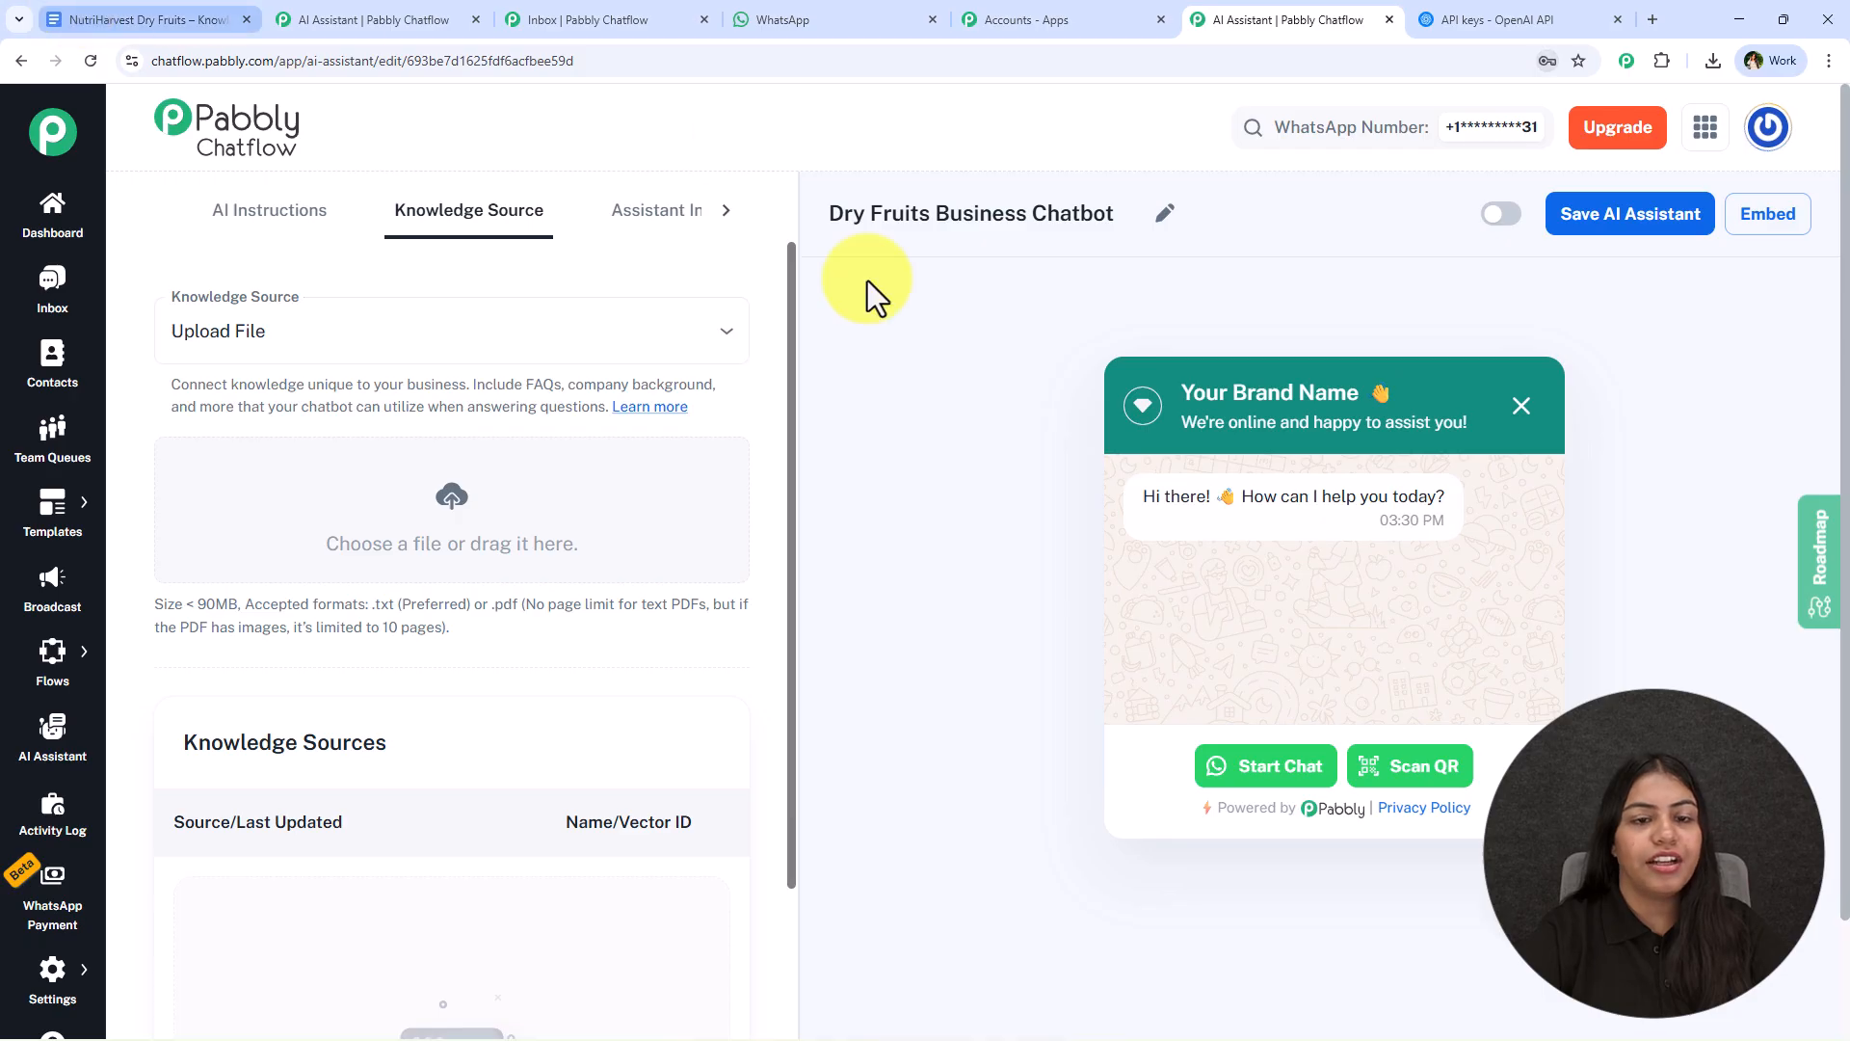
drag(535, 388, 723, 529)
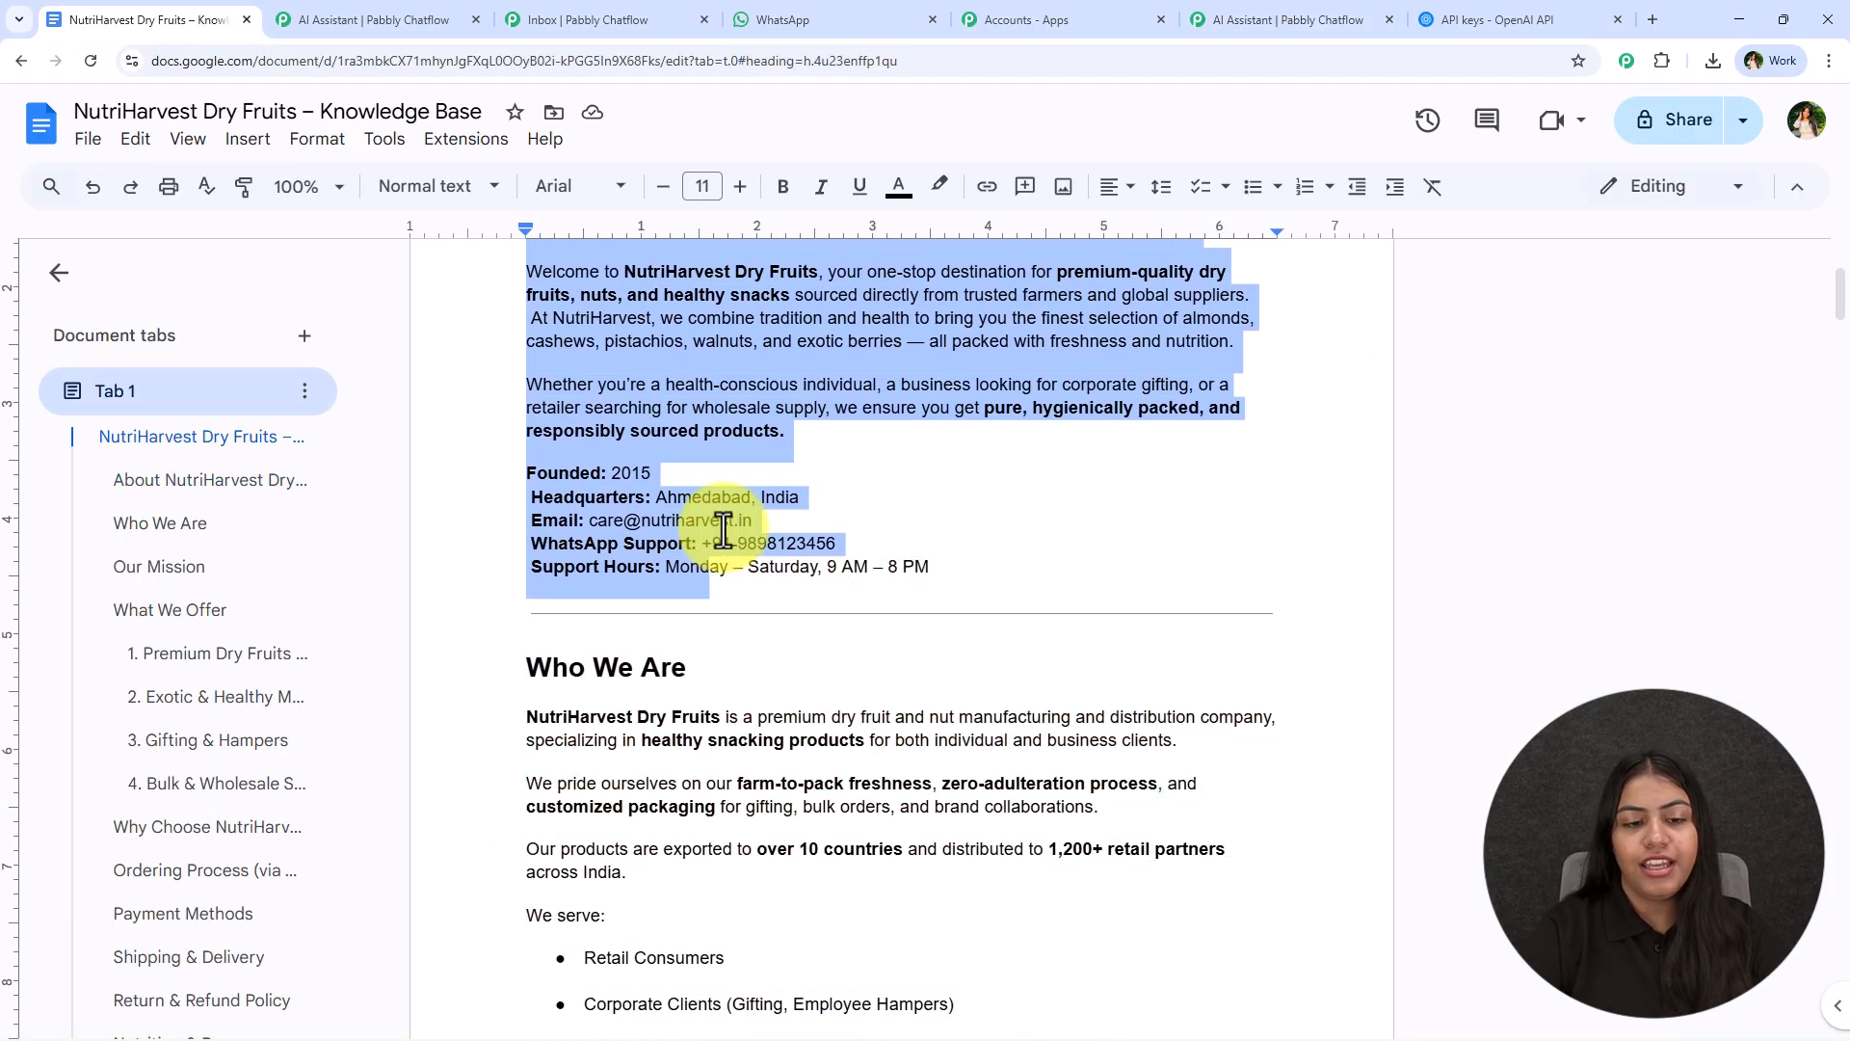
scroll(723, 529, up, 3)
drag(508, 413, 573, 1021)
scroll(623, 863, down, 7)
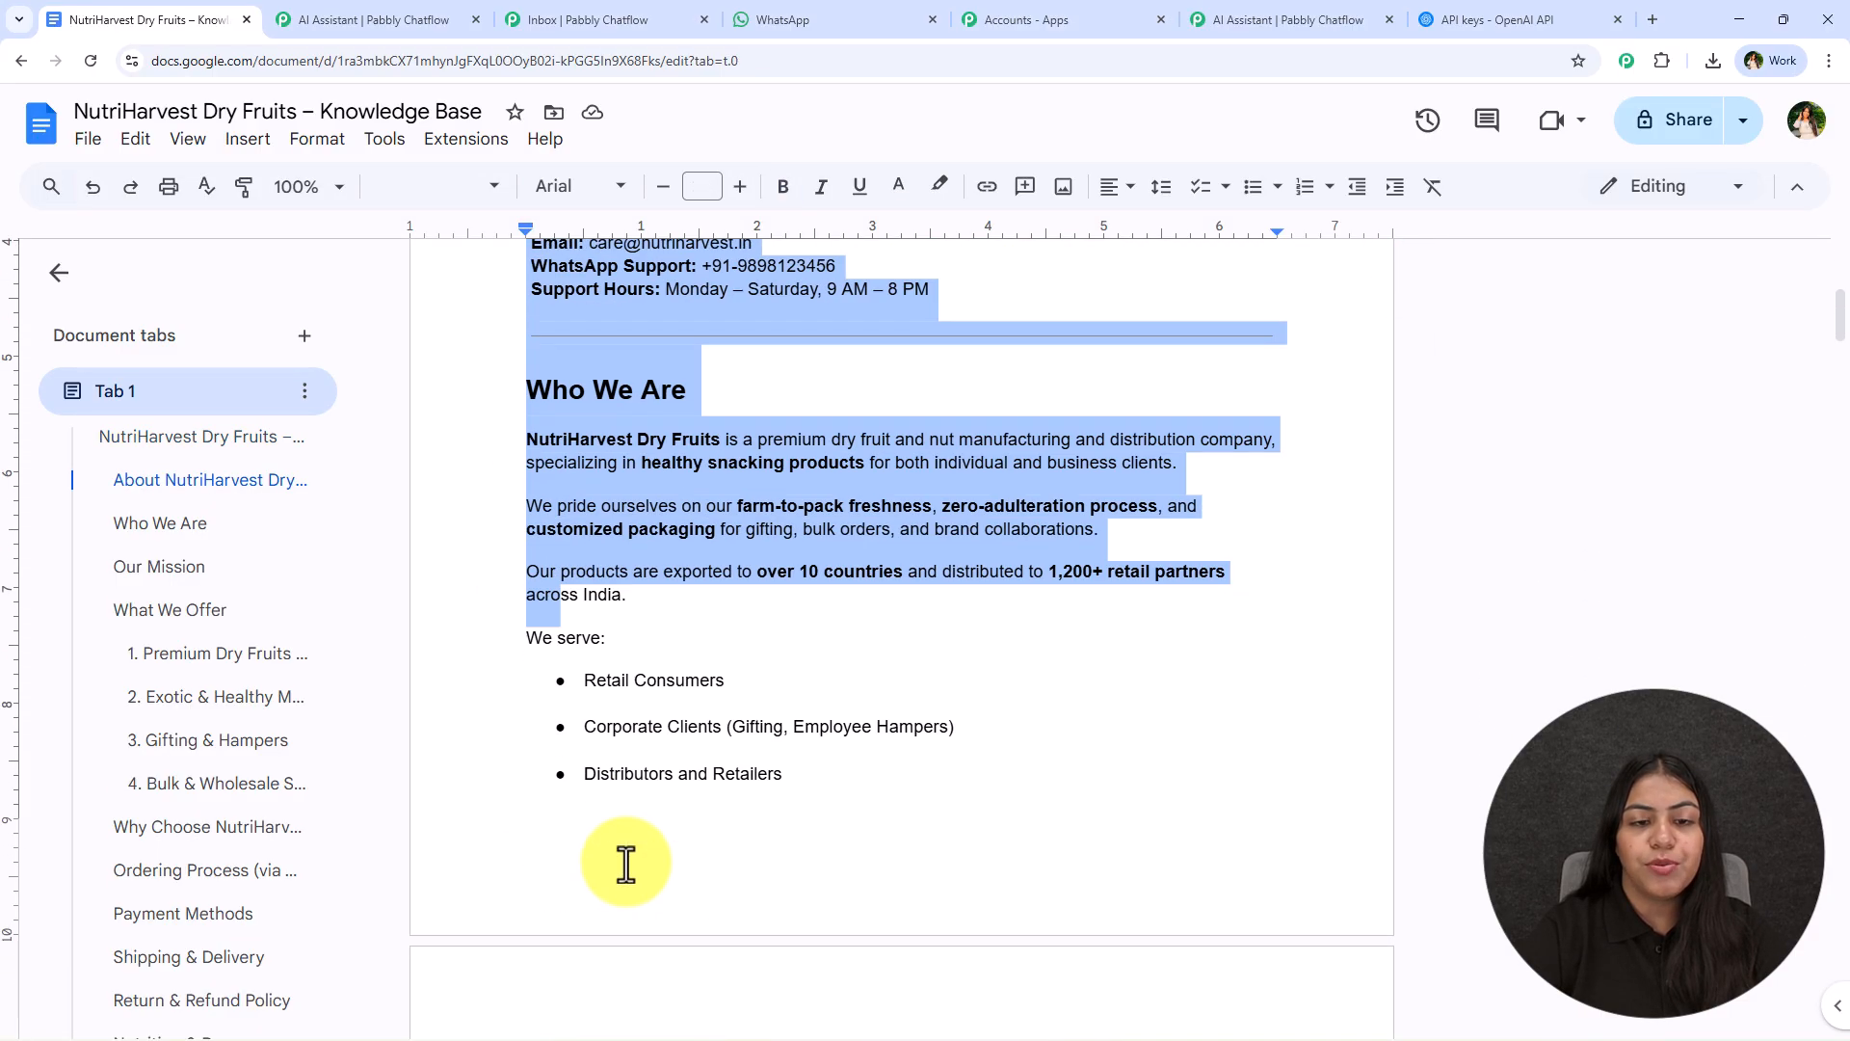
click(533, 314)
scroll(549, 461, up, 5)
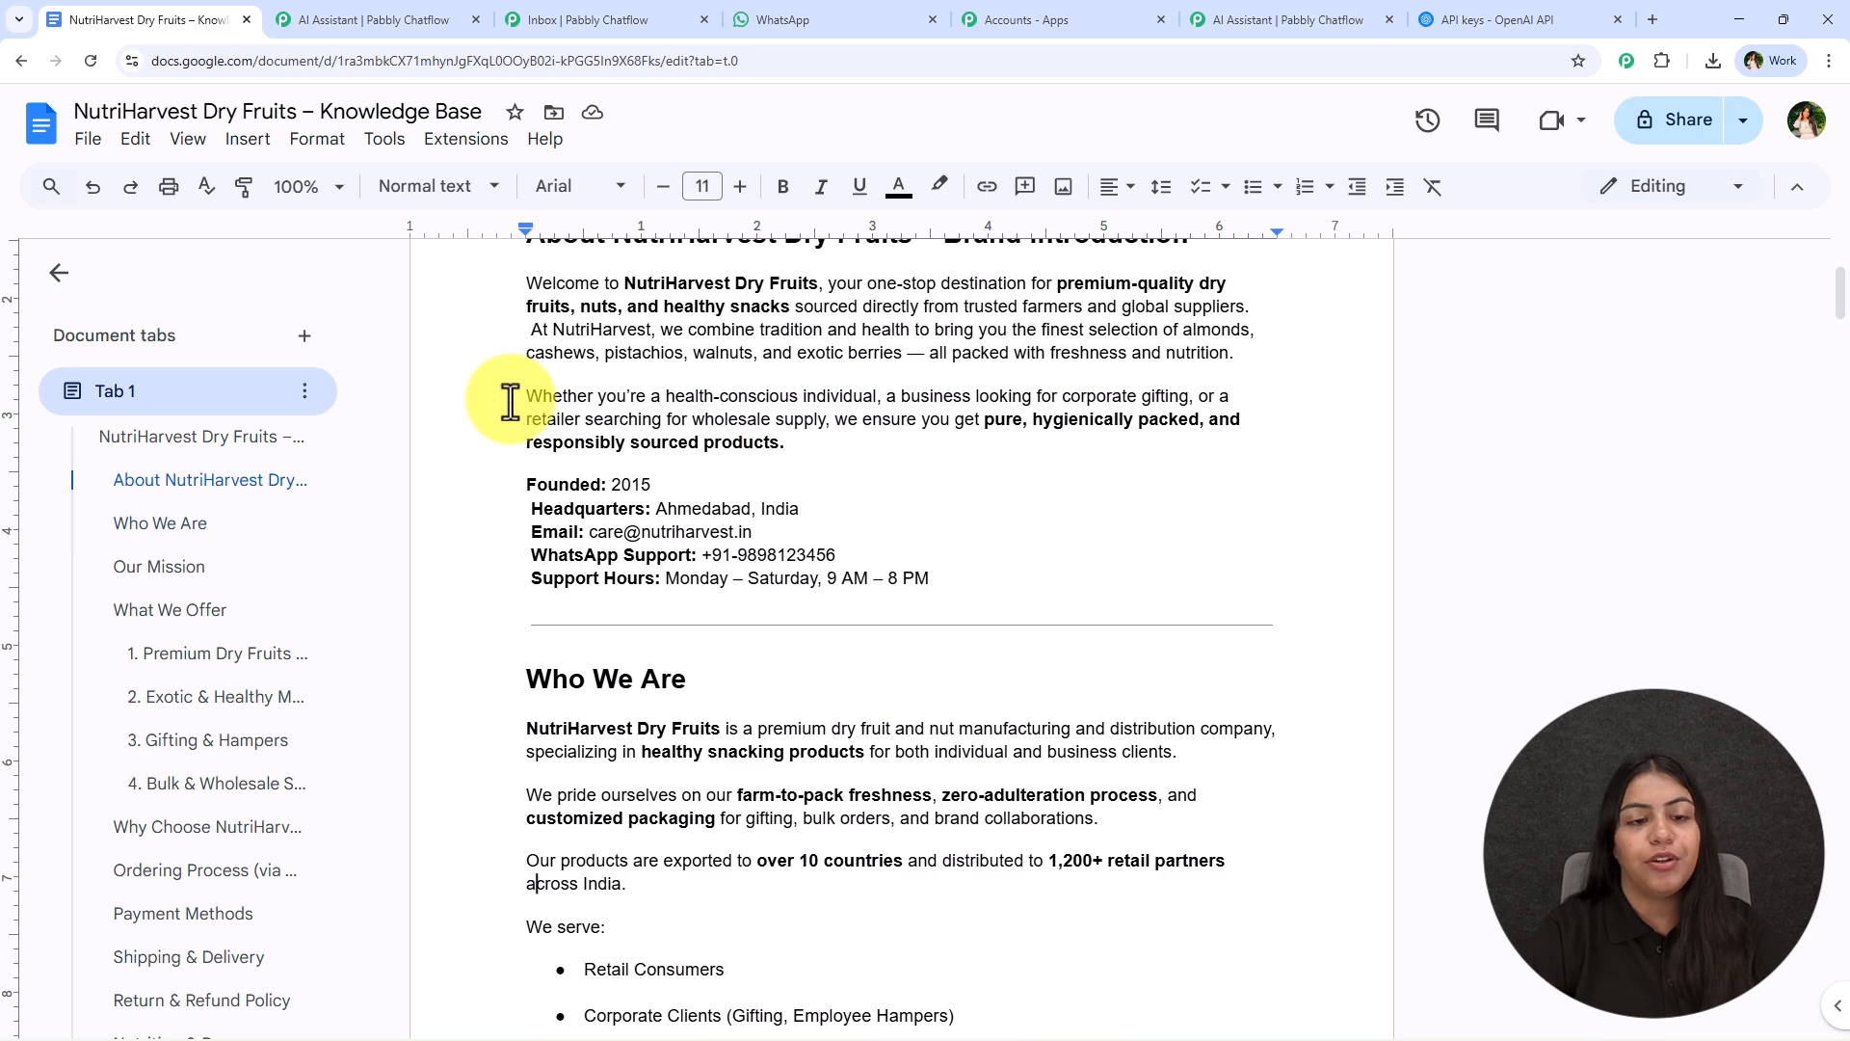
scroll(702, 564, up, 3)
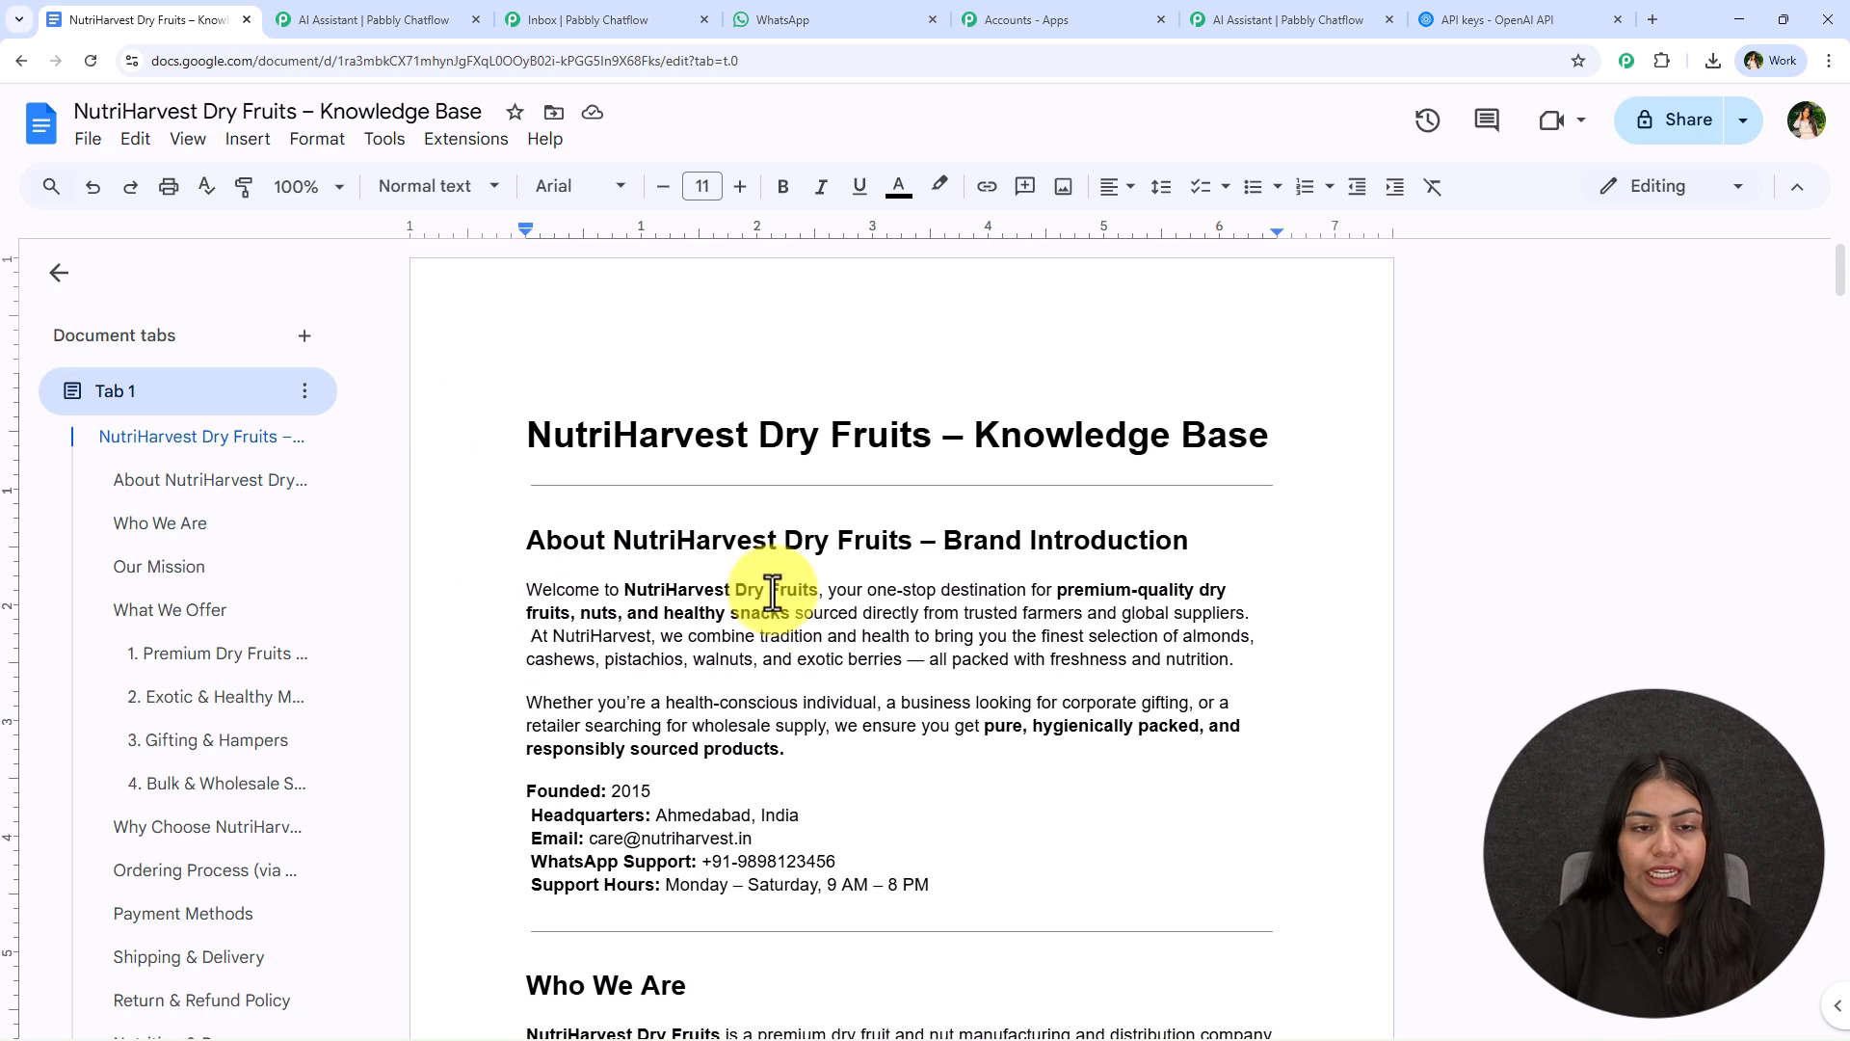
scroll(523, 492, down, 3)
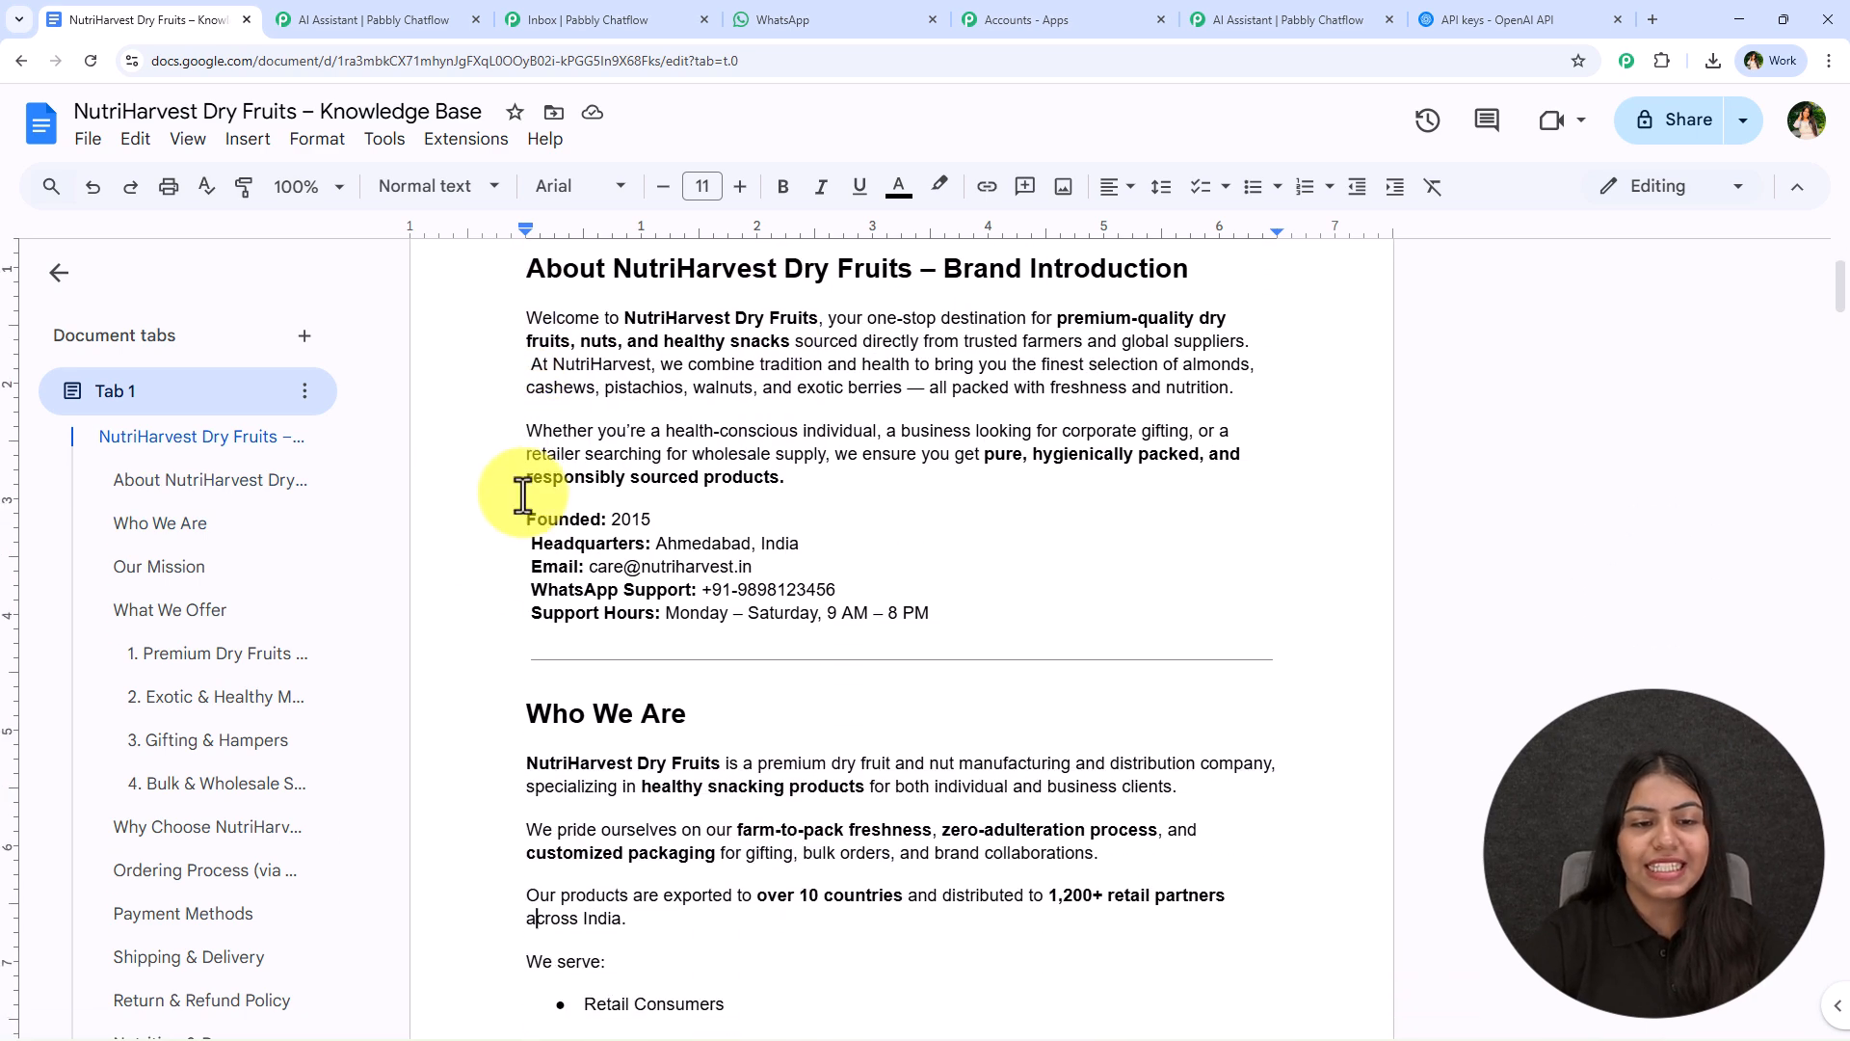
scroll(524, 493, up, 3)
scroll(561, 664, down, 1)
scroll(558, 663, down, 2)
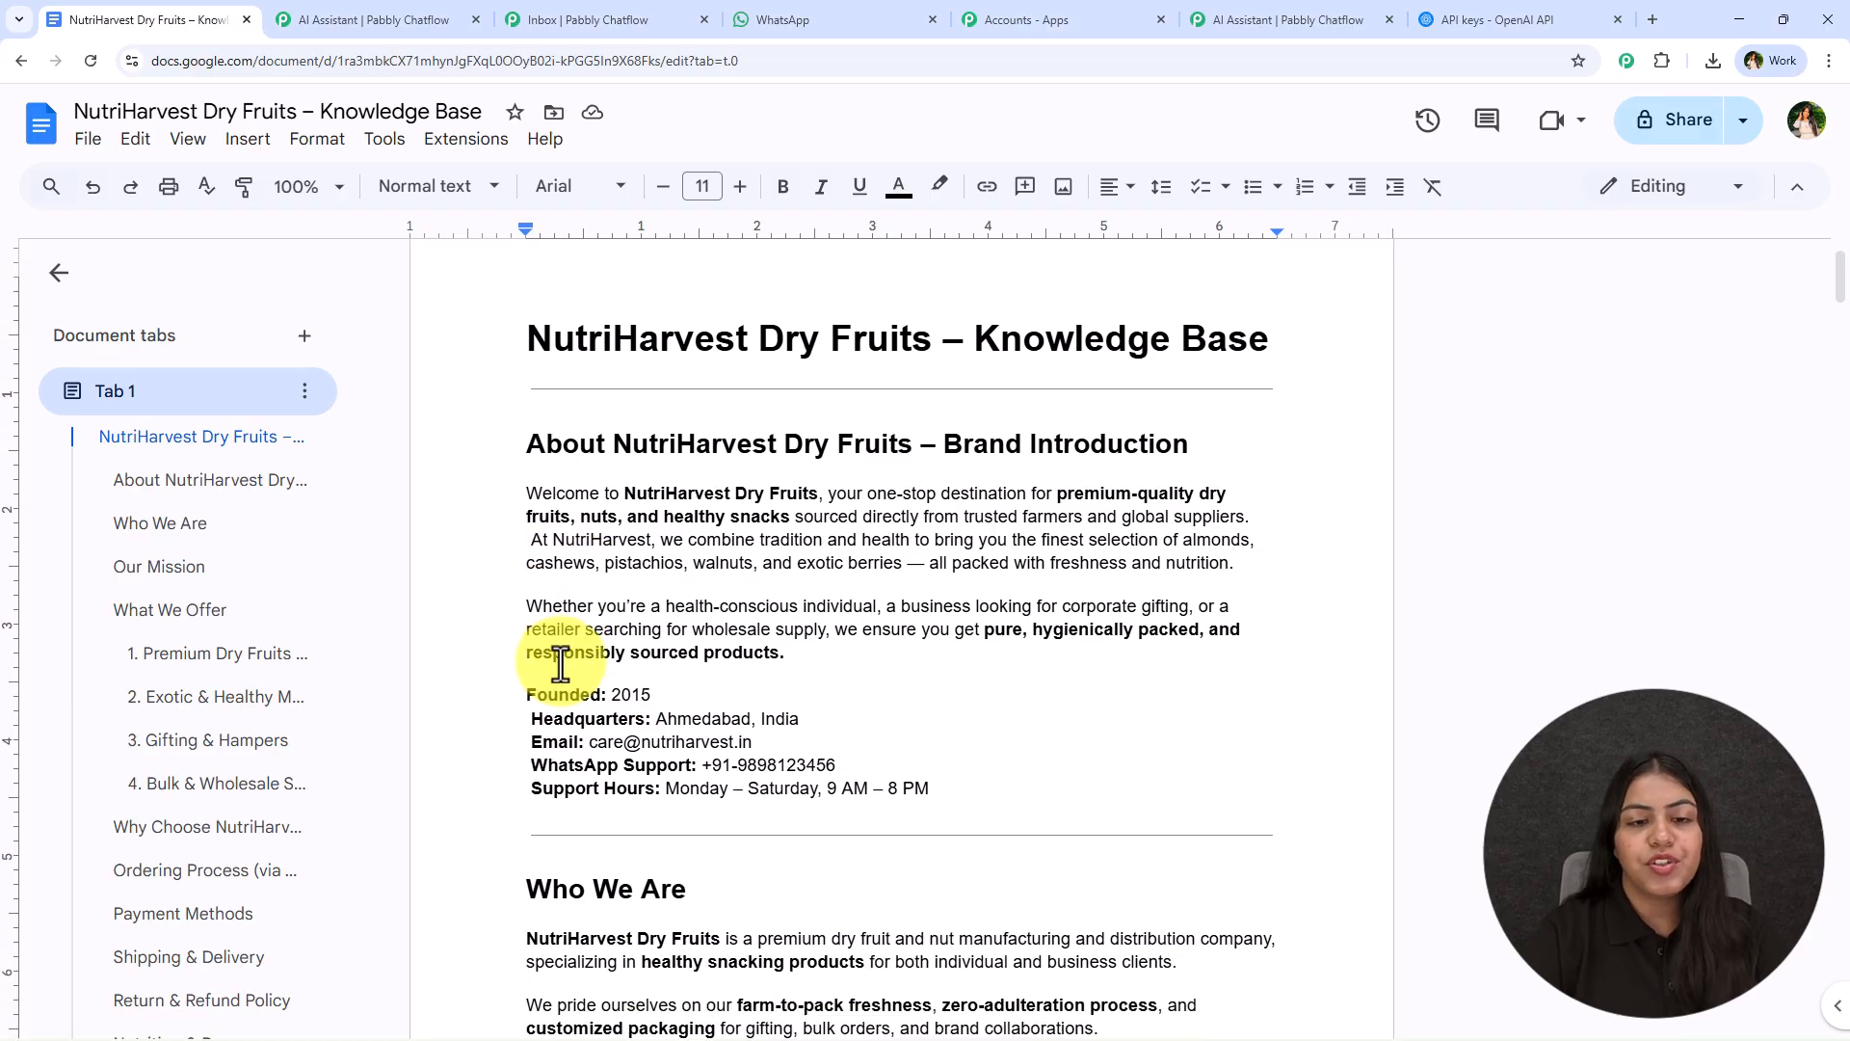
scroll(488, 413, up, 1)
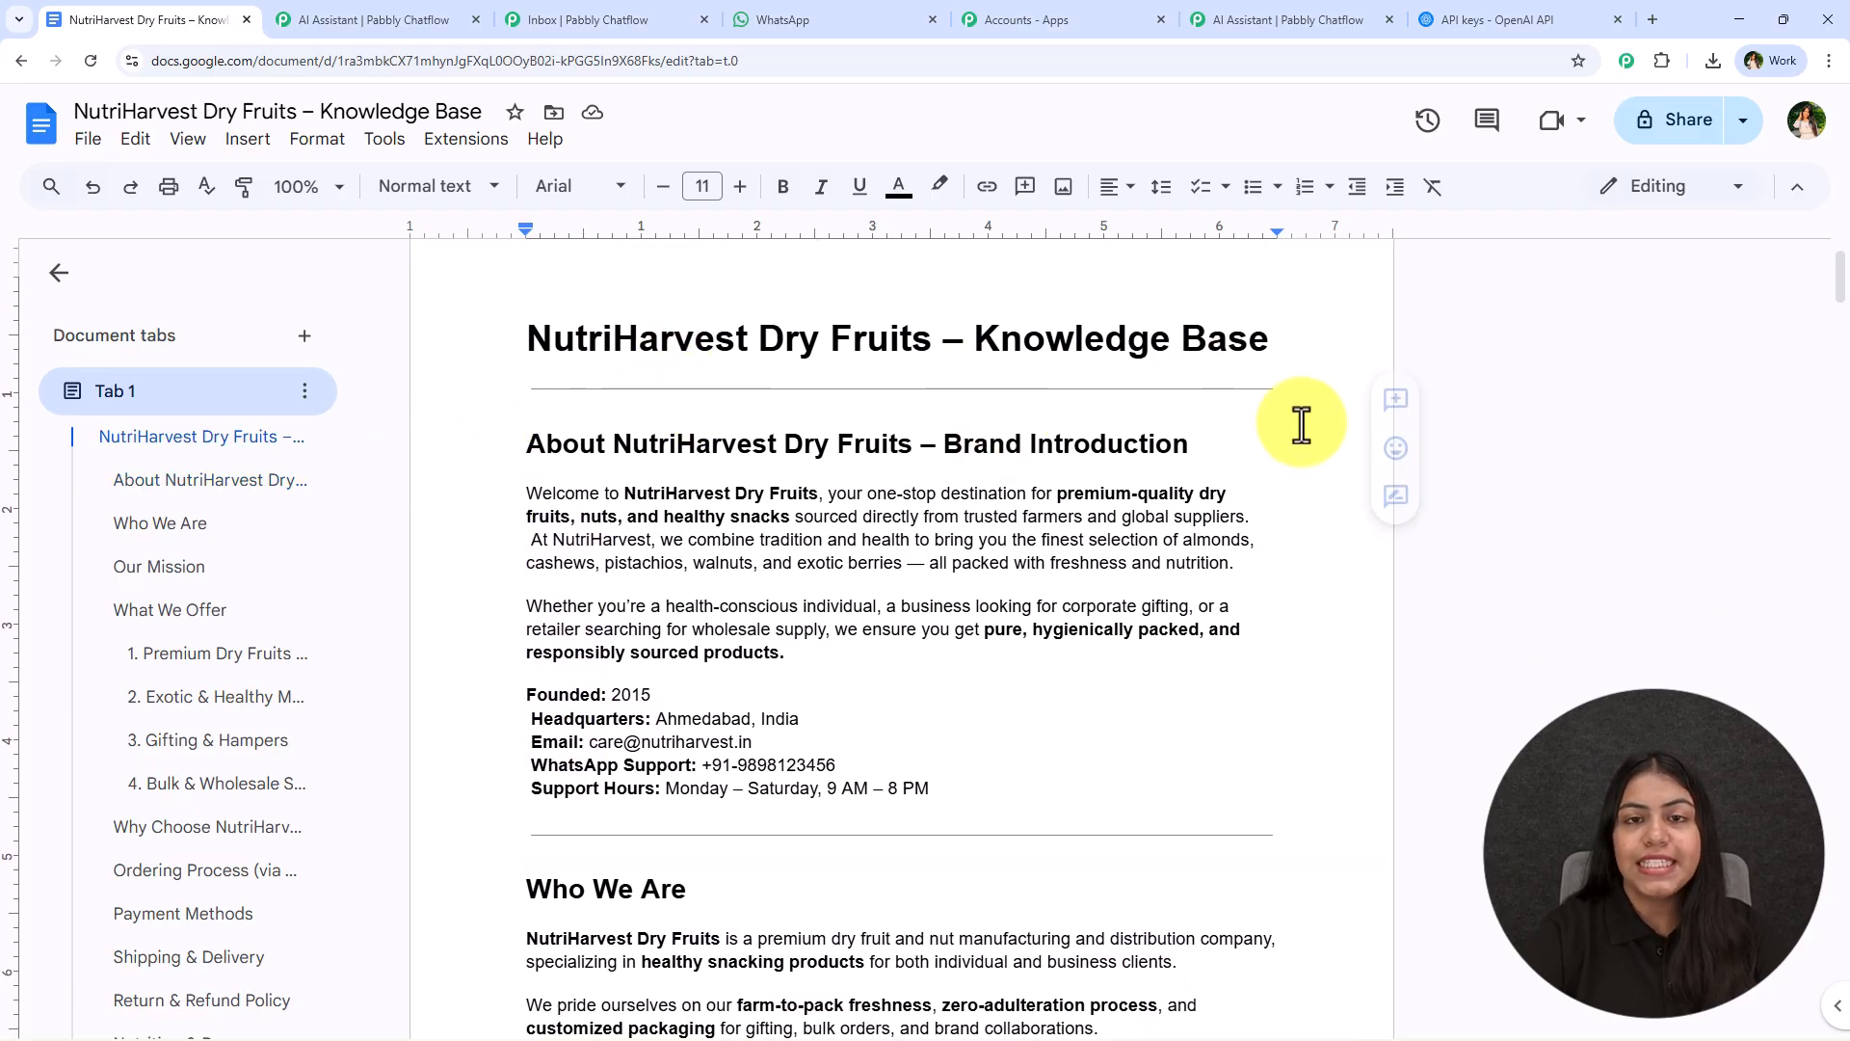
- Examine the company details under the brand introduction, including founding year, headquarters and support contact lines
drag(1193, 445, 947, 442)
scroll(441, 549, down, 2)
drag(527, 494, 660, 502)
drag(518, 525, 888, 529)
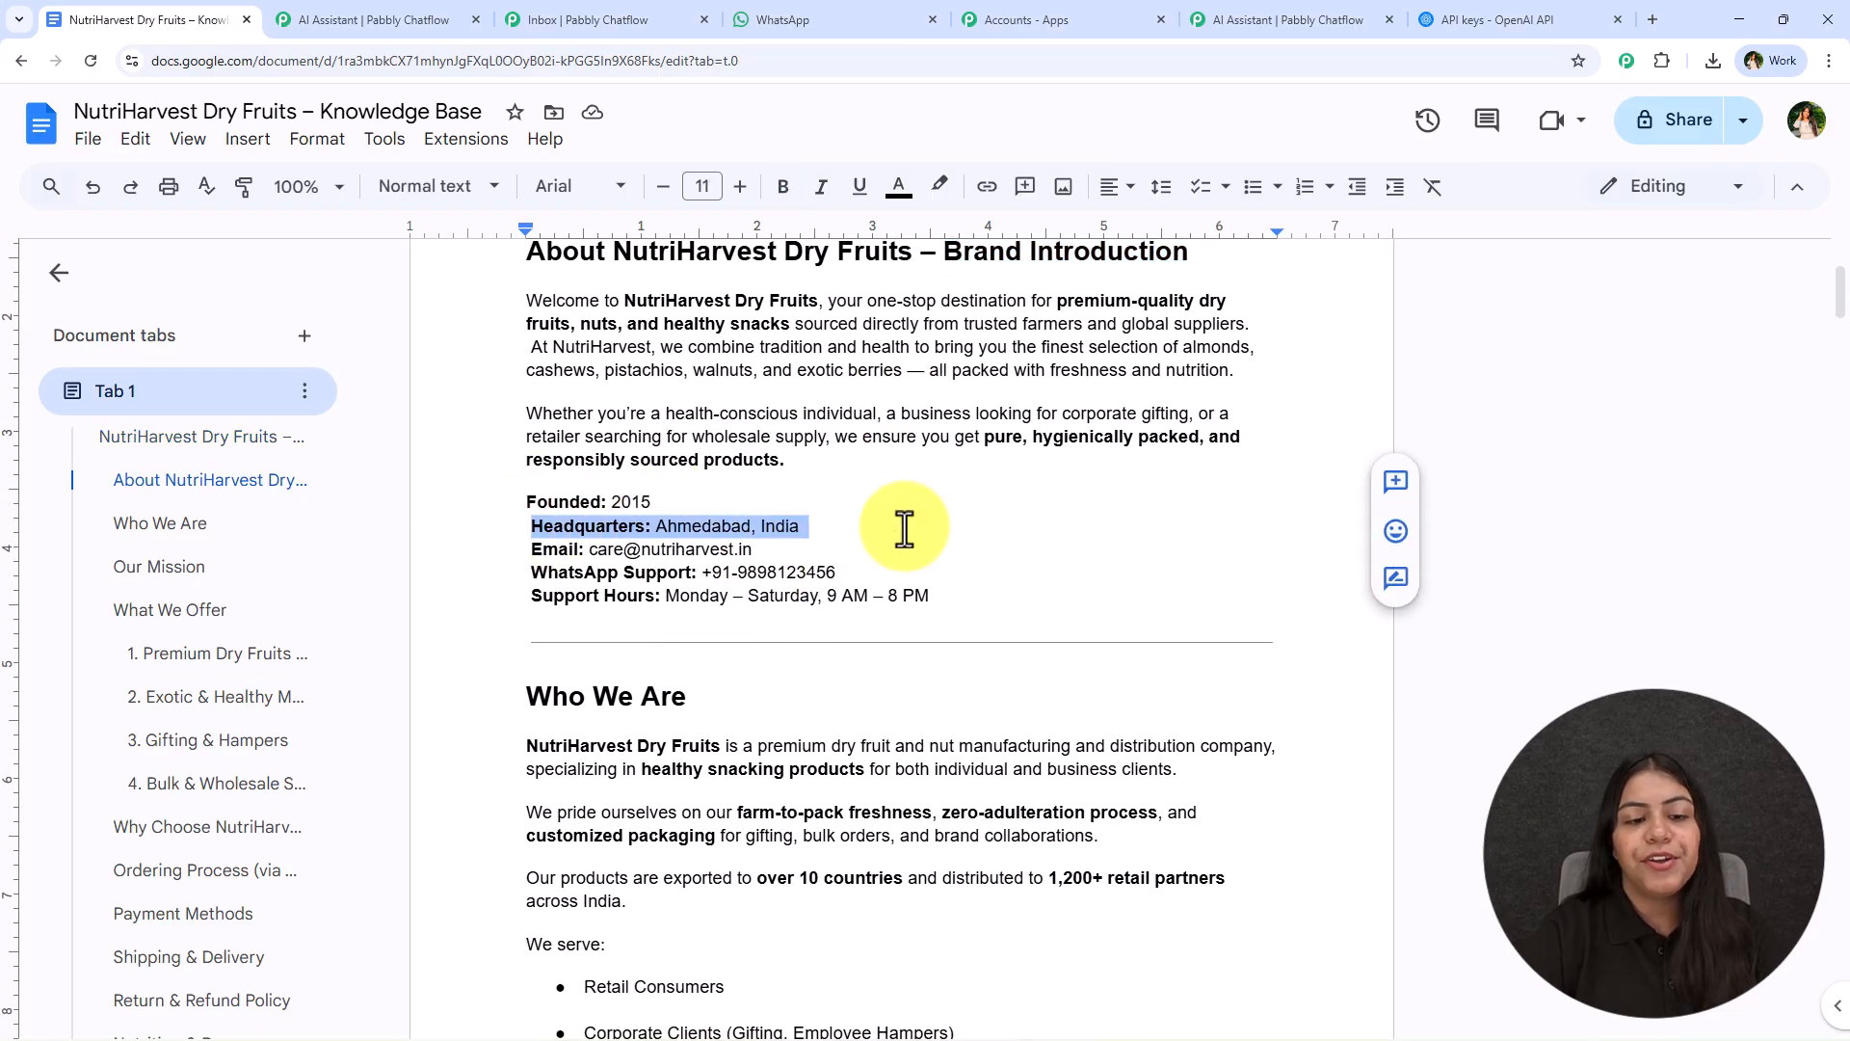
drag(496, 552, 929, 558)
click(1024, 590)
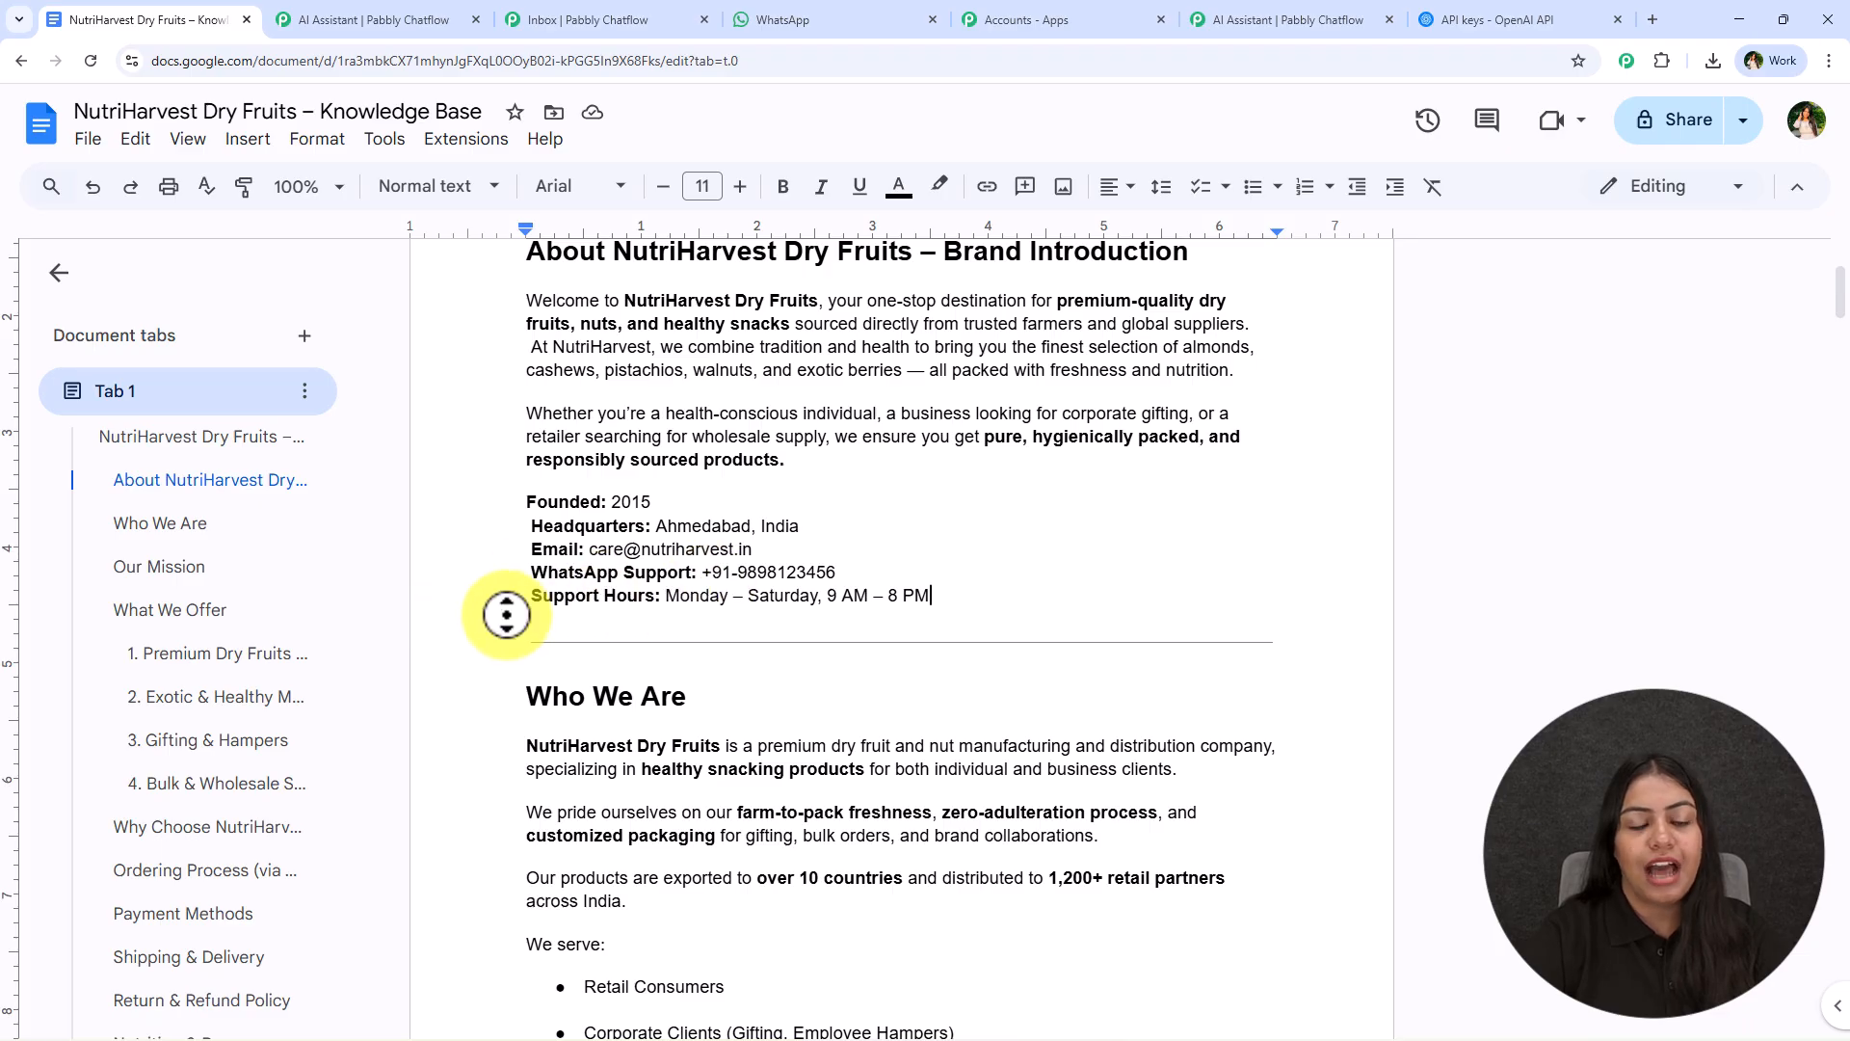
- Read through the Who We Are, Our Mission and What We Offer sections, including the product price tables and gifting options
scroll(507, 615, down, 5)
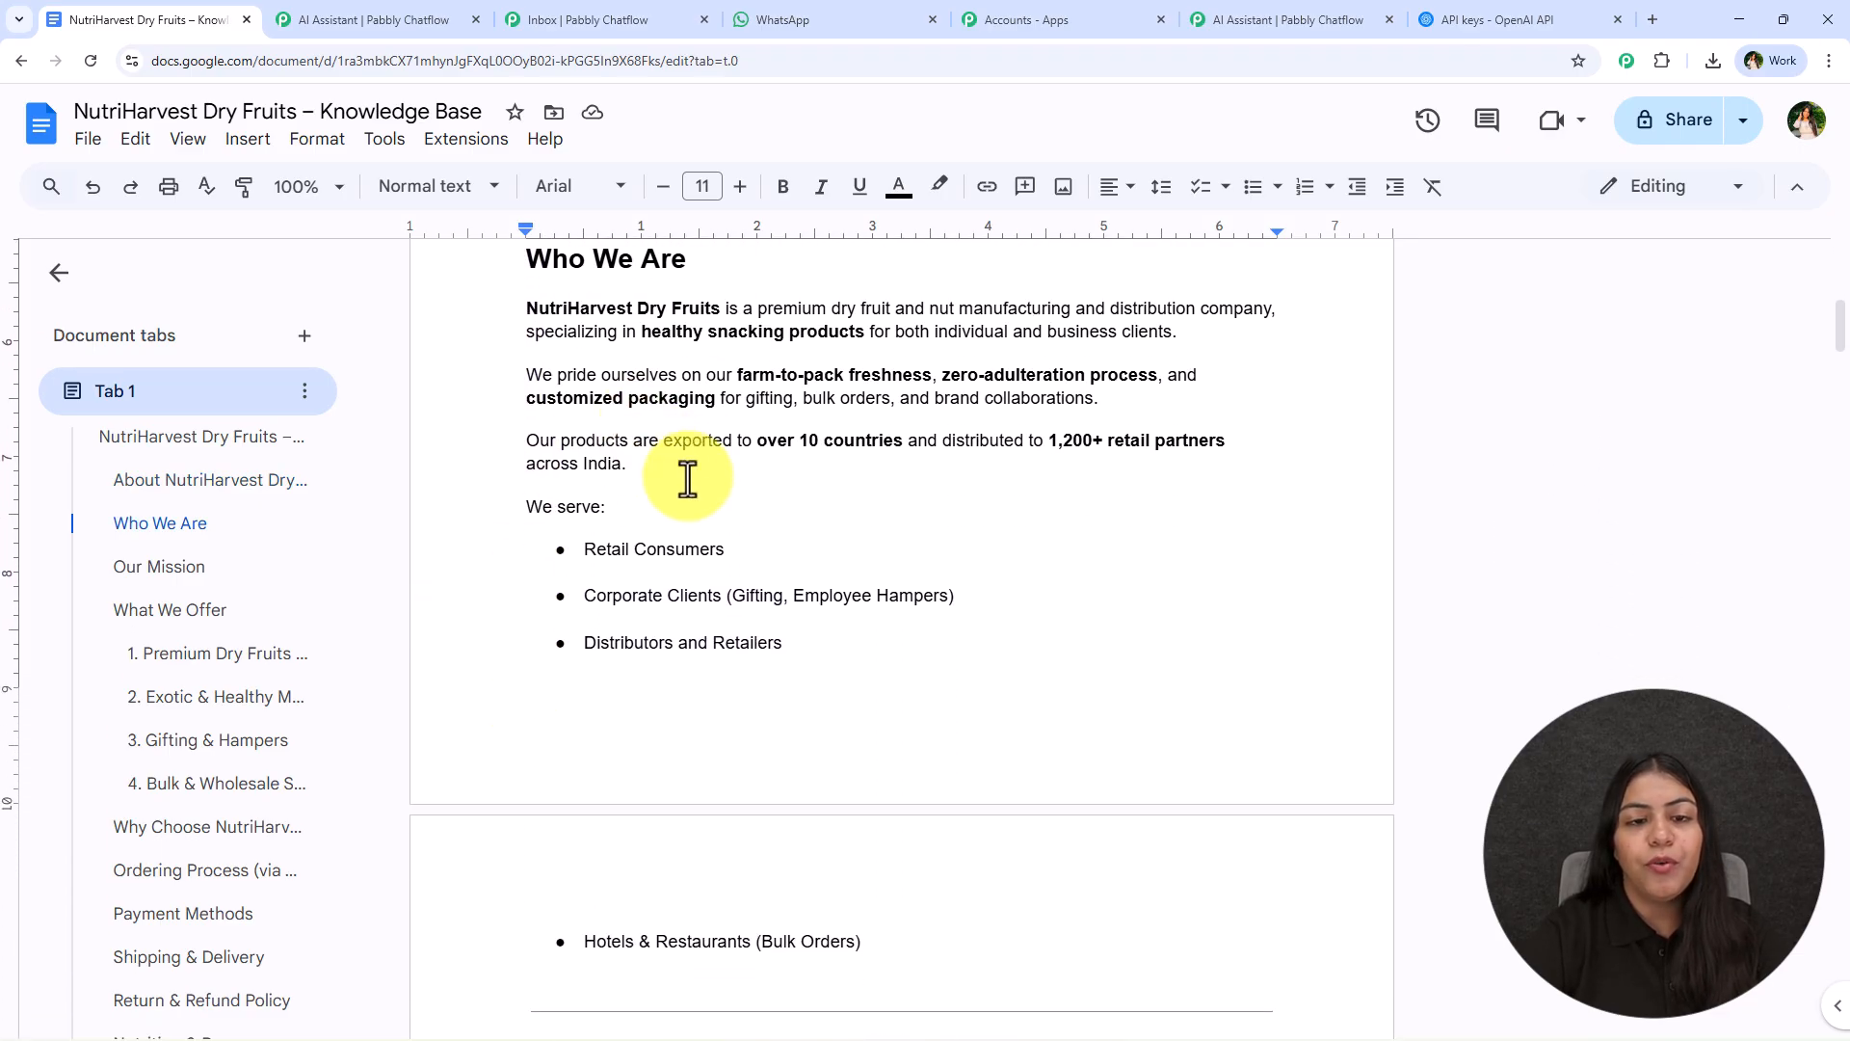
scroll(954, 525, down, 3)
scroll(675, 414, down, 1)
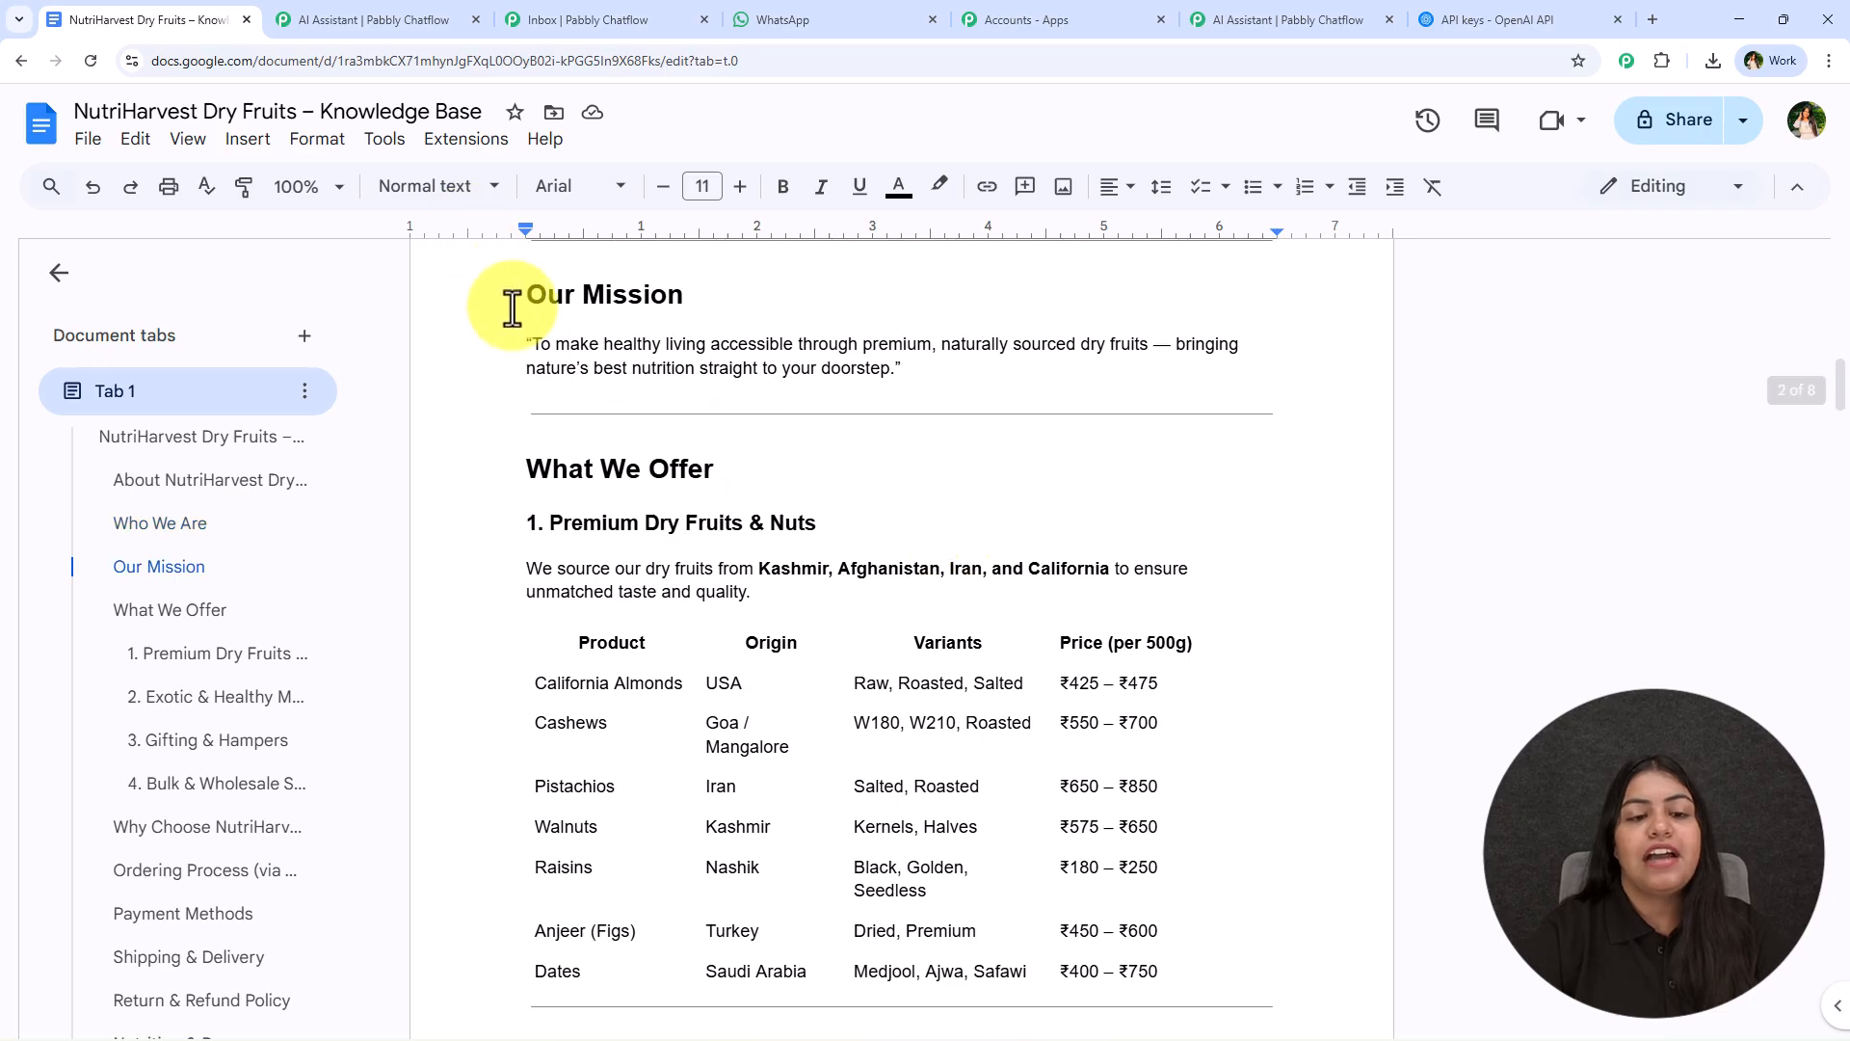
scroll(487, 495, down, 3)
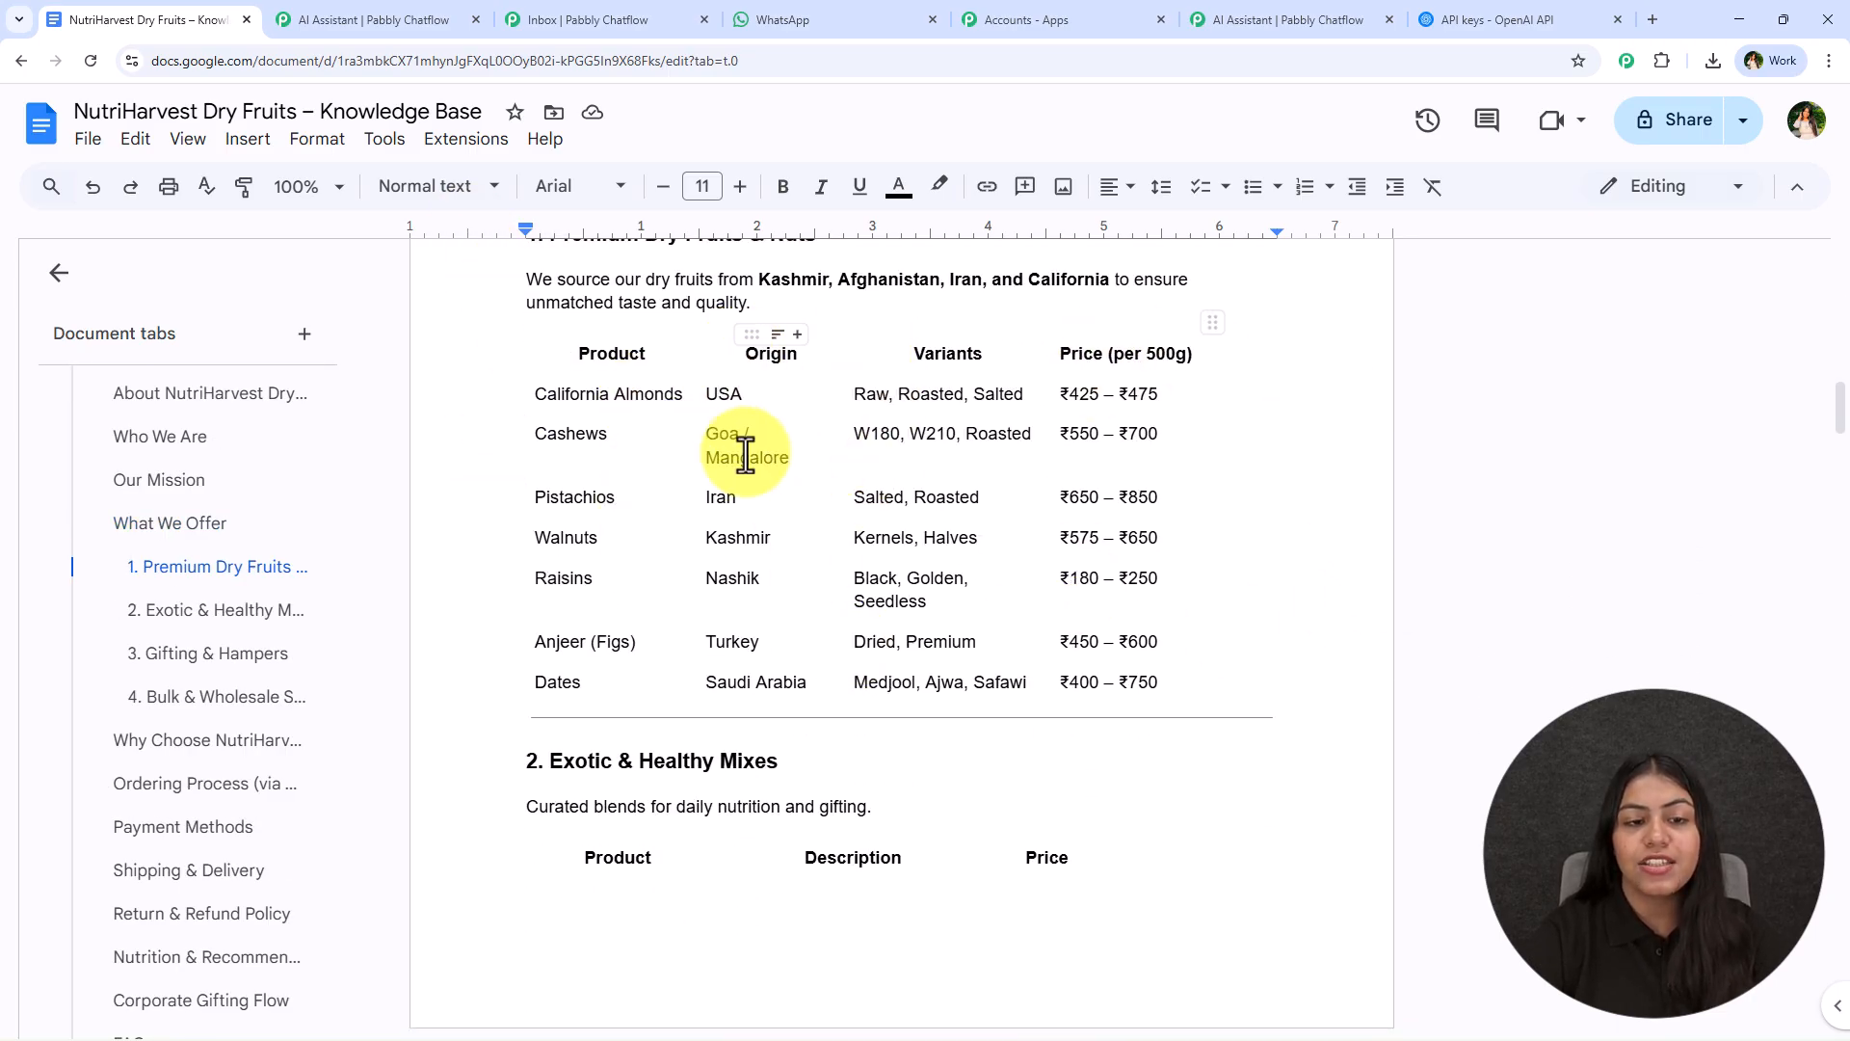
scroll(567, 538, down, 4)
scroll(567, 538, down, 2)
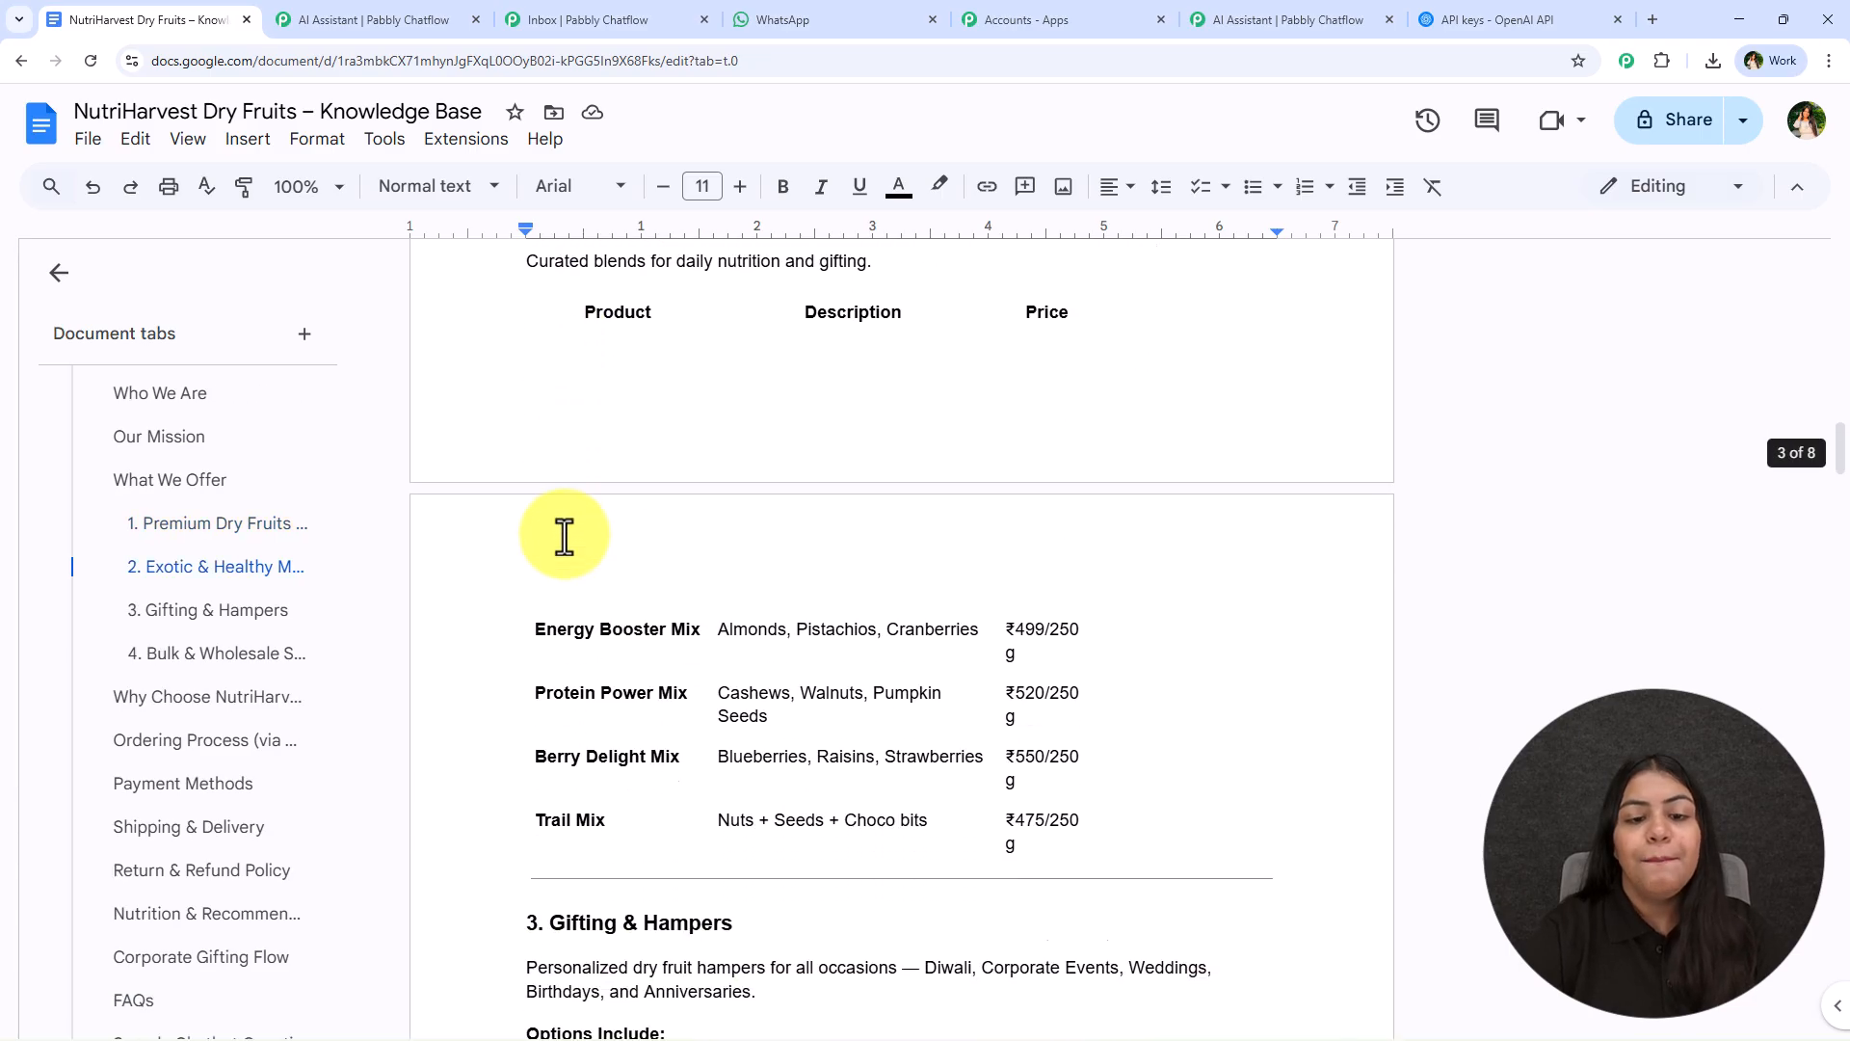
scroll(992, 659, up, 3)
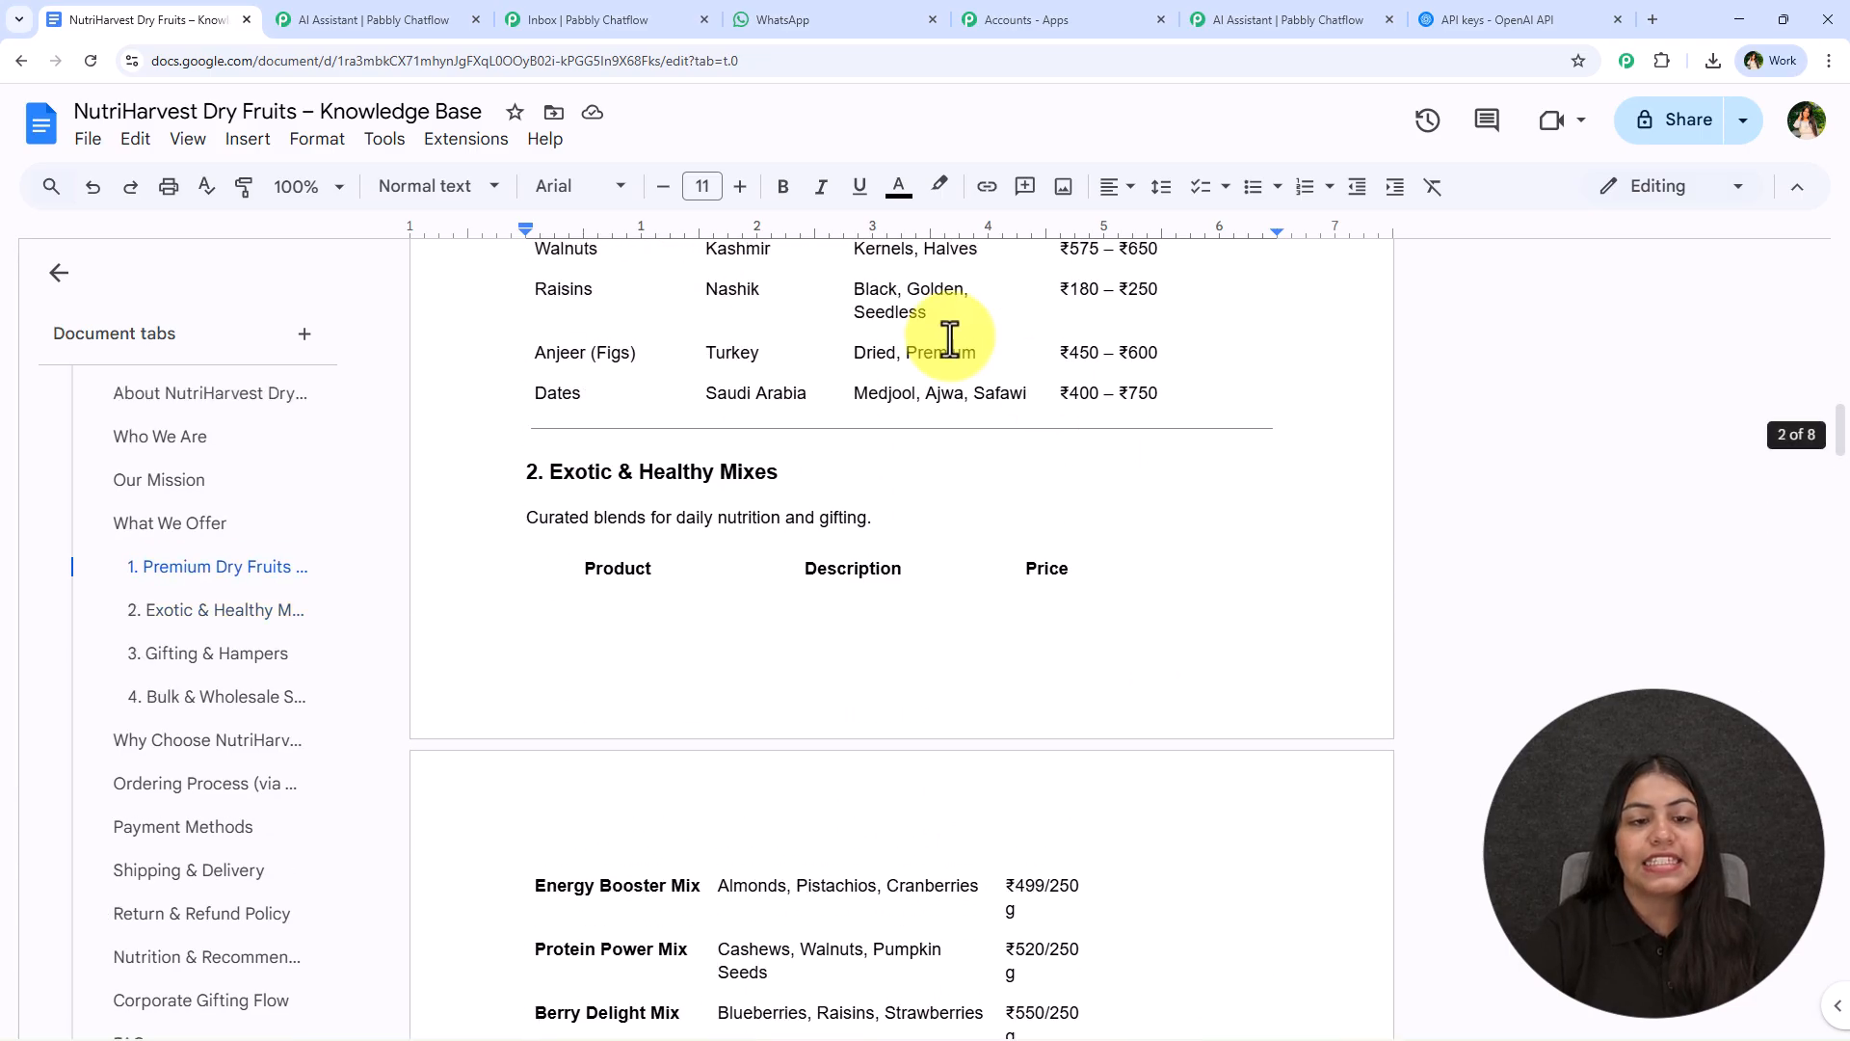
scroll(759, 528, down, 9)
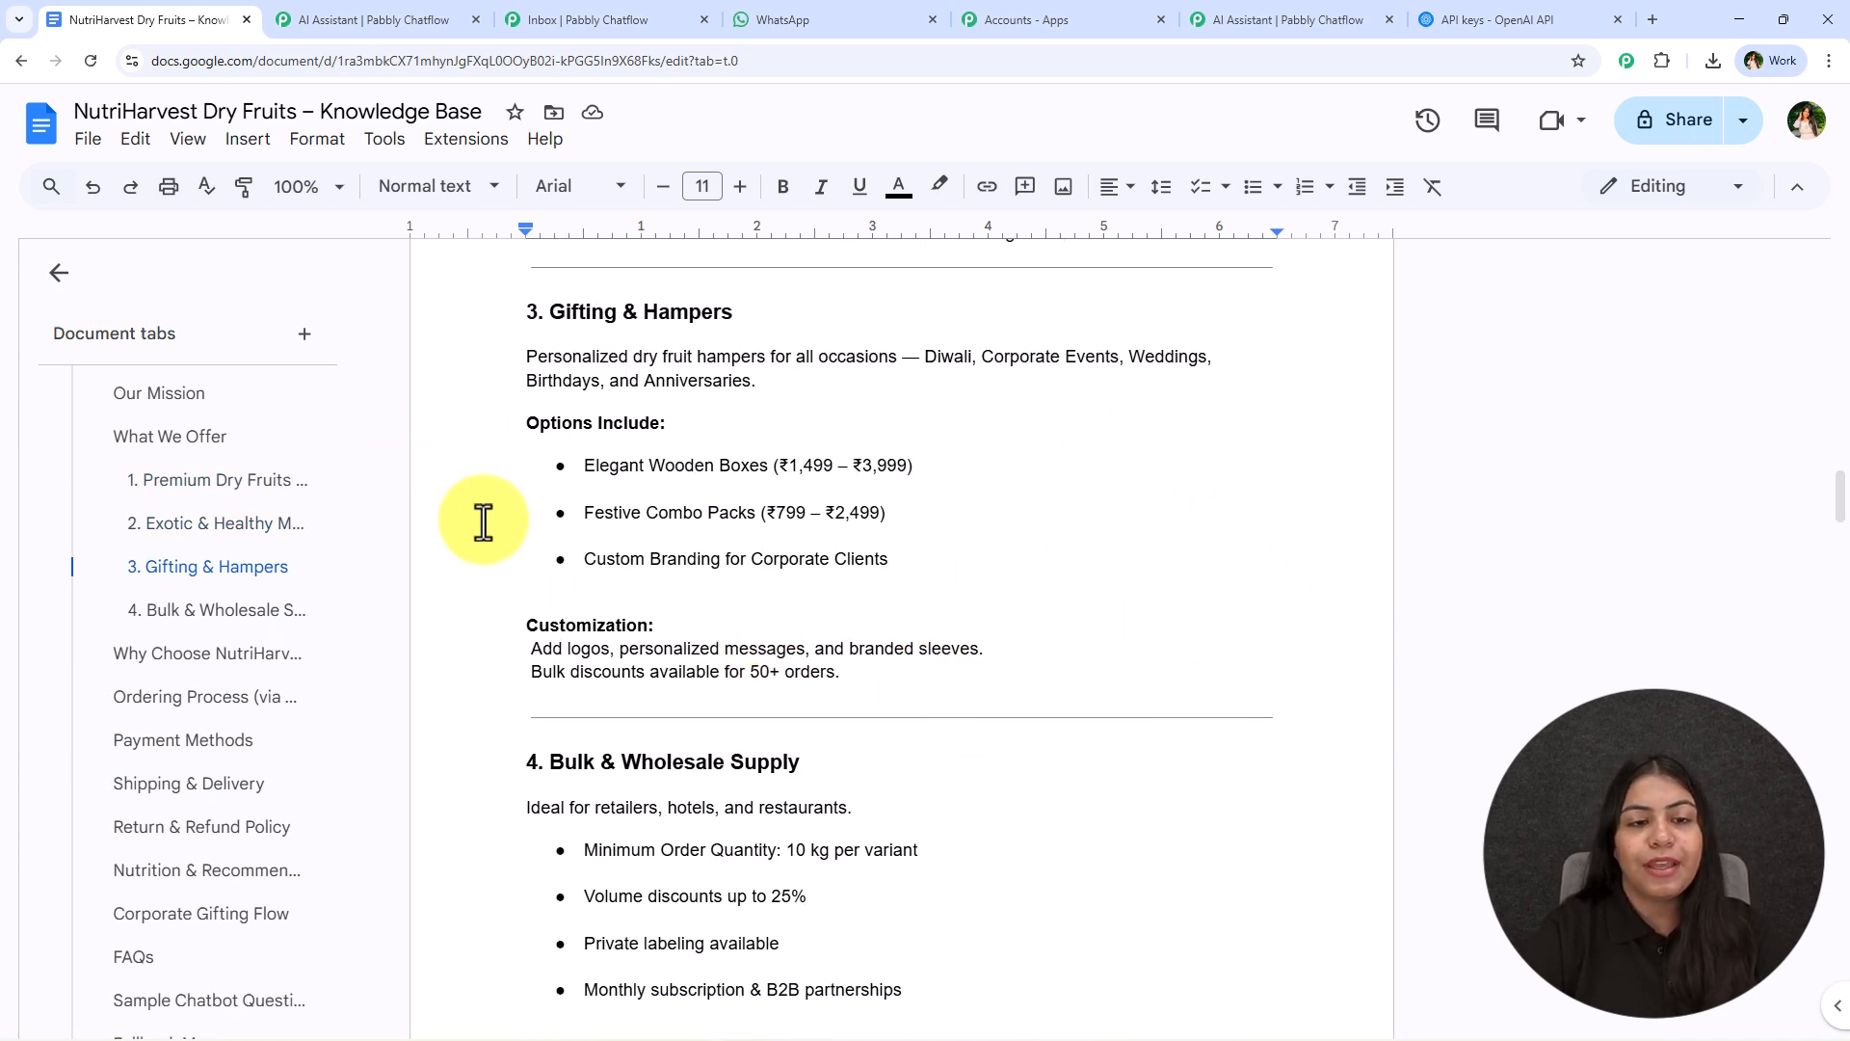
- Review the knowledge base sections from Why Choose NutriHarvest through ordering, payment, shipping, returns and nutrition support
scroll(819, 420, down, 4)
scroll(611, 421, down, 6)
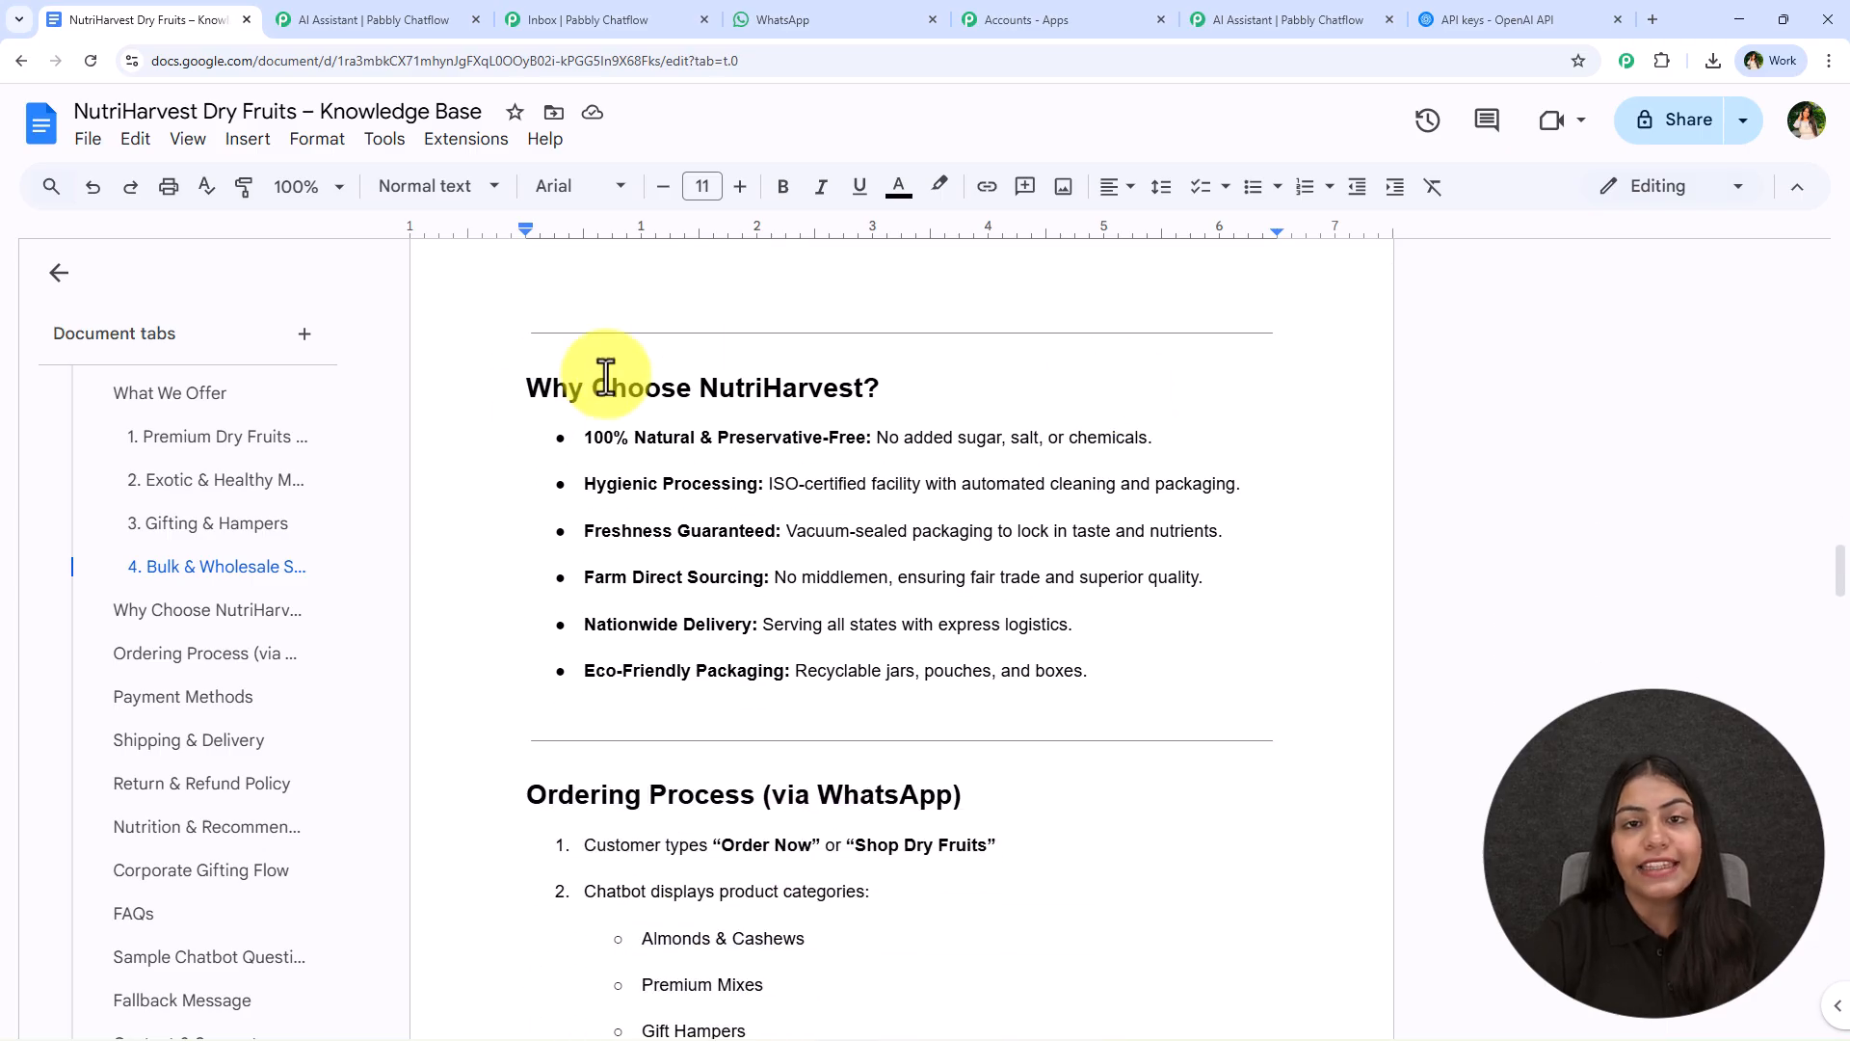
scroll(991, 396, down, 5)
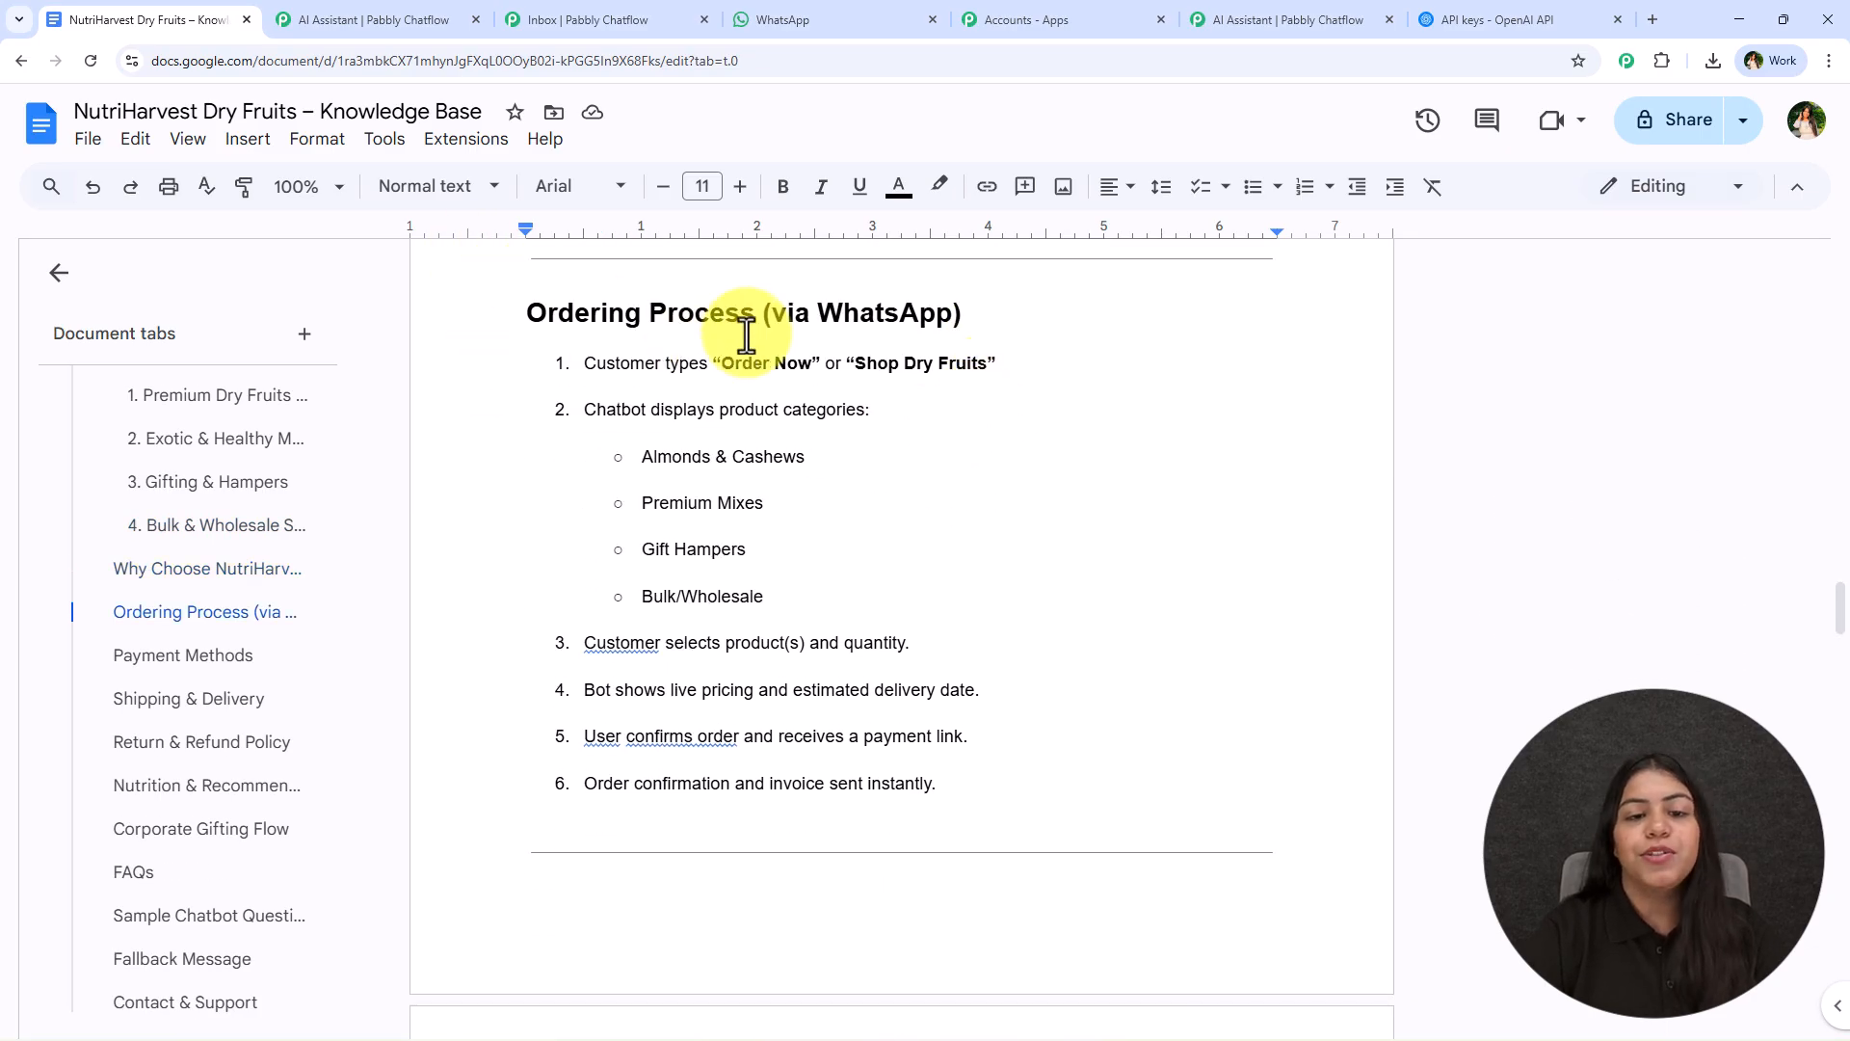
scroll(917, 414, down, 8)
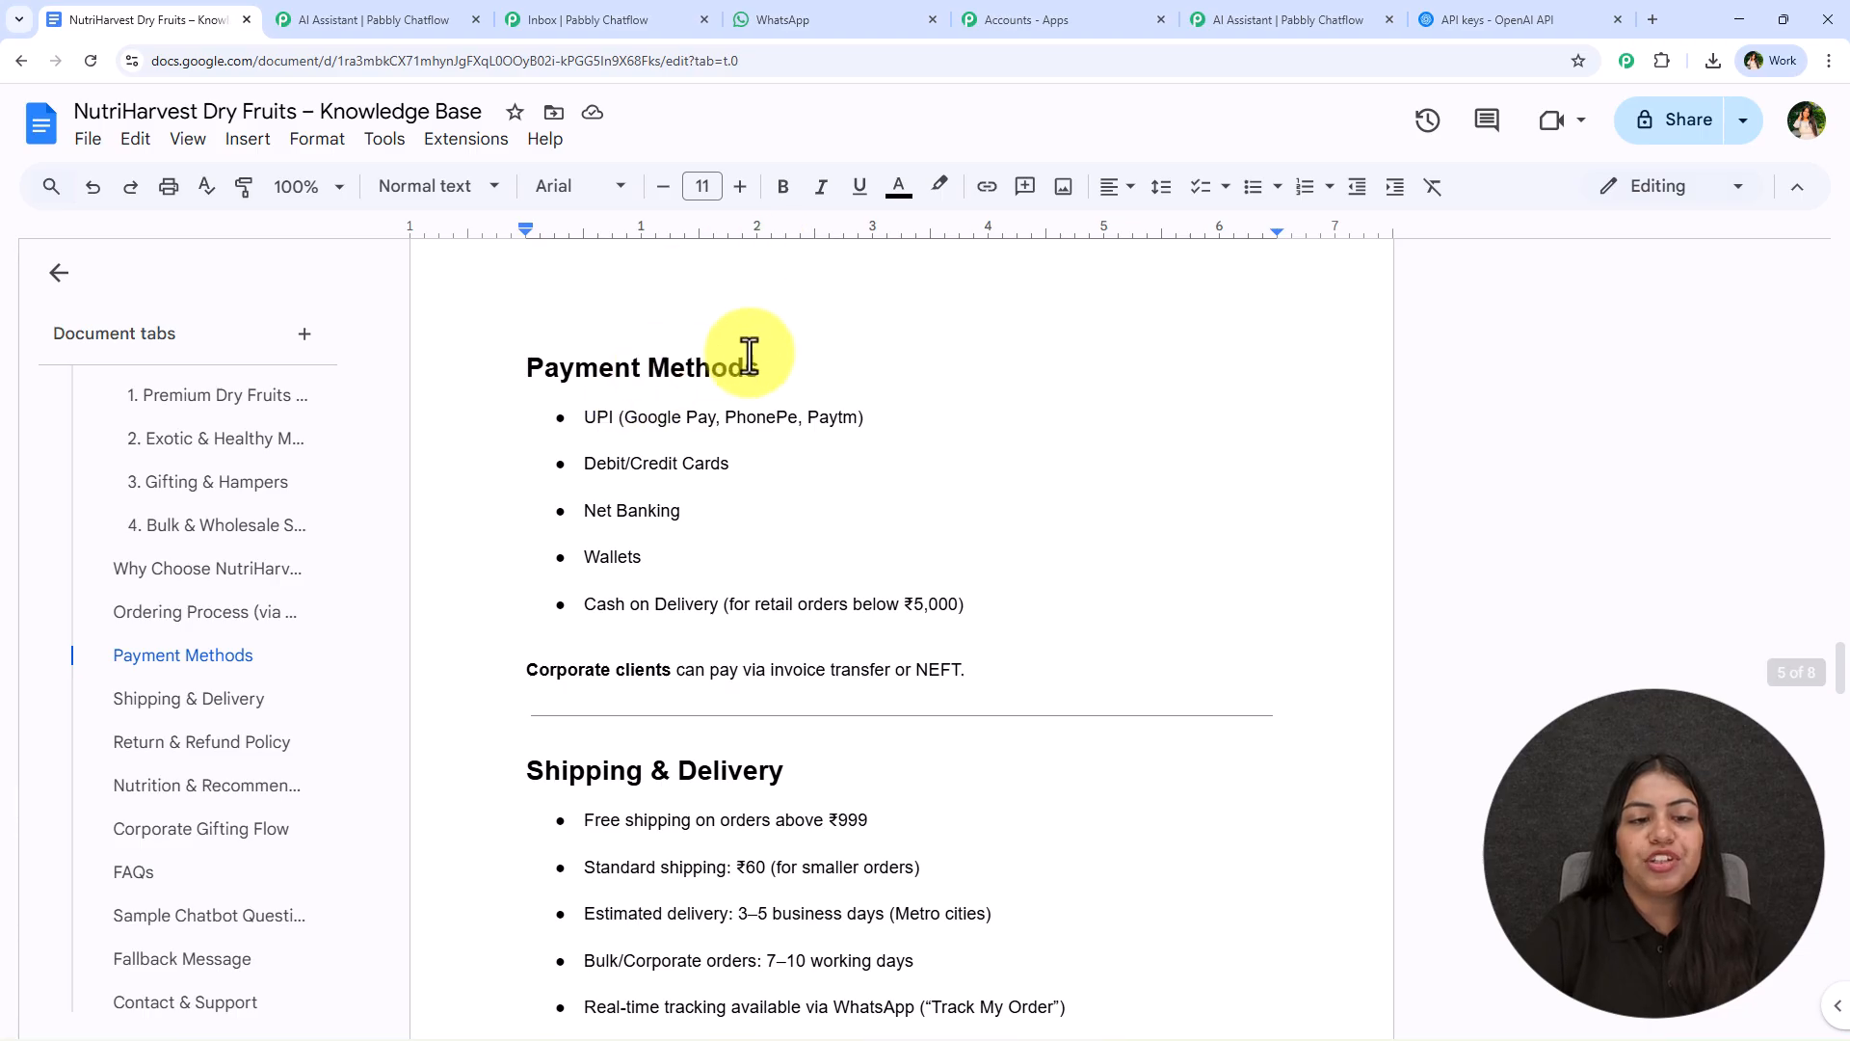
scroll(813, 372, down, 5)
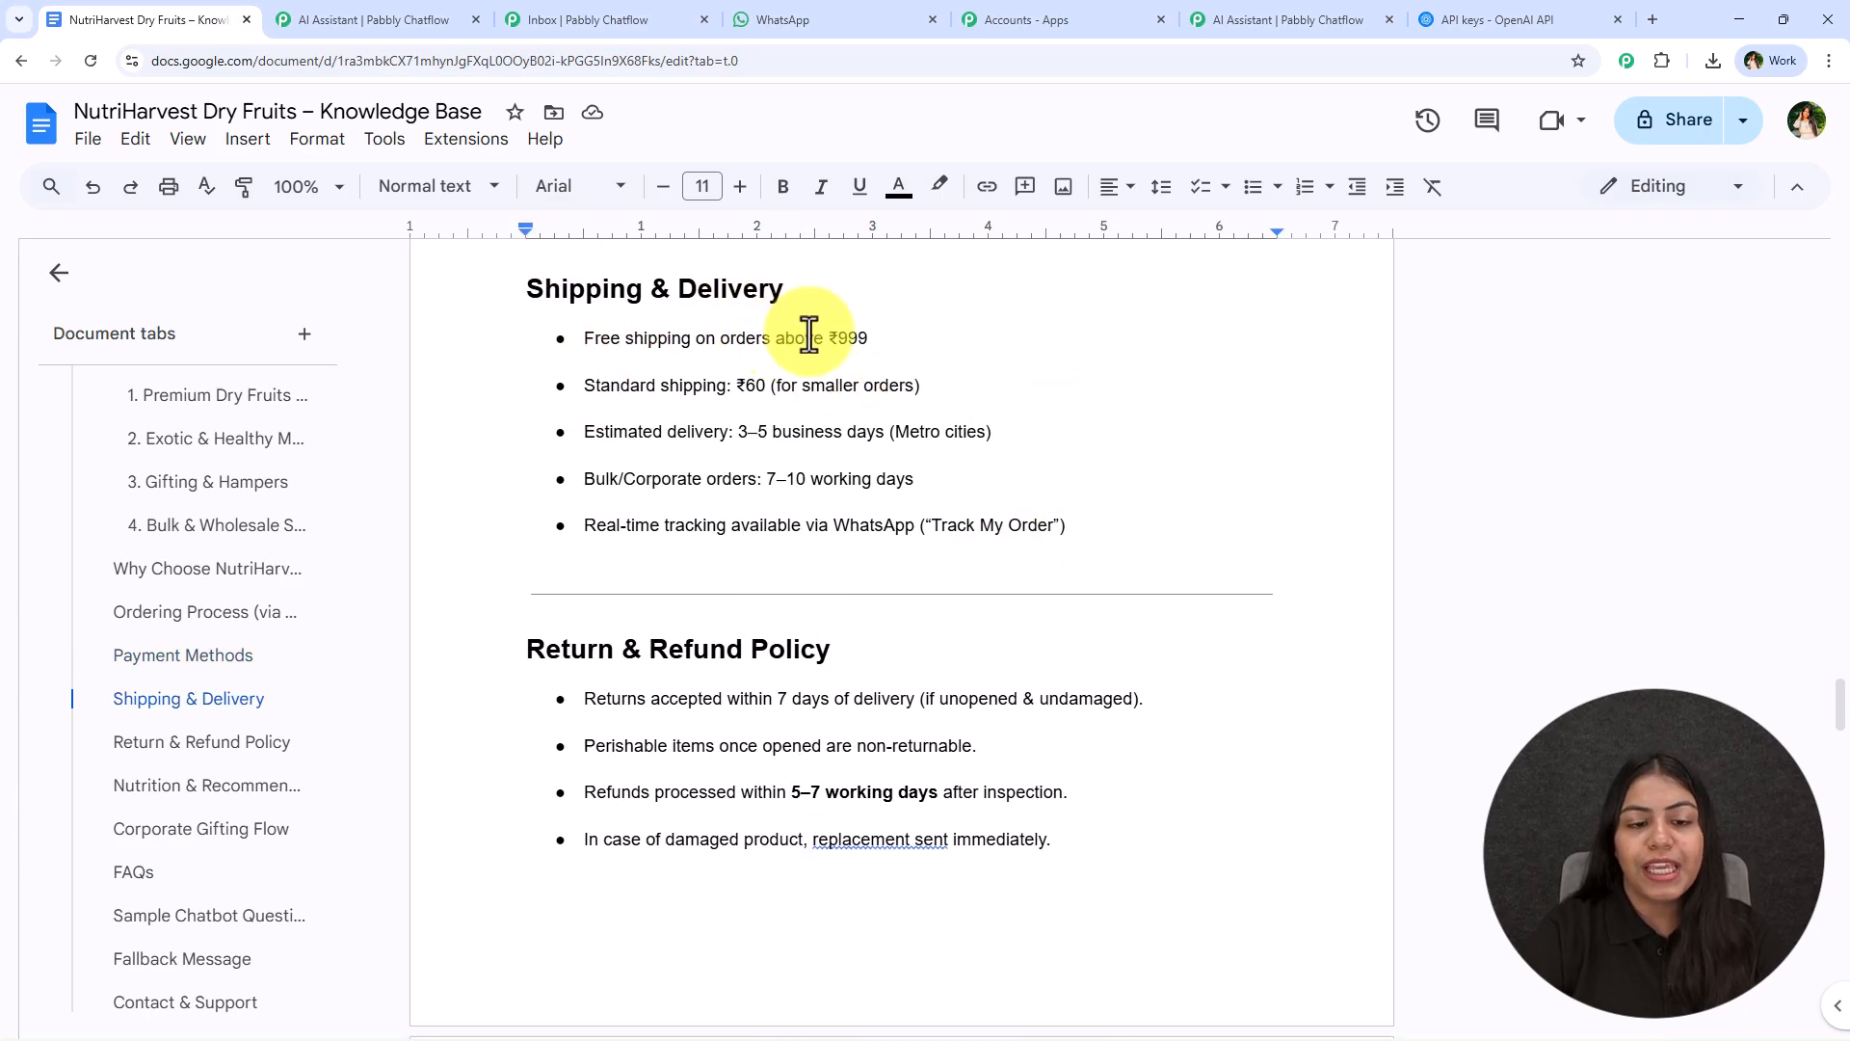
scroll(1002, 506, down, 3)
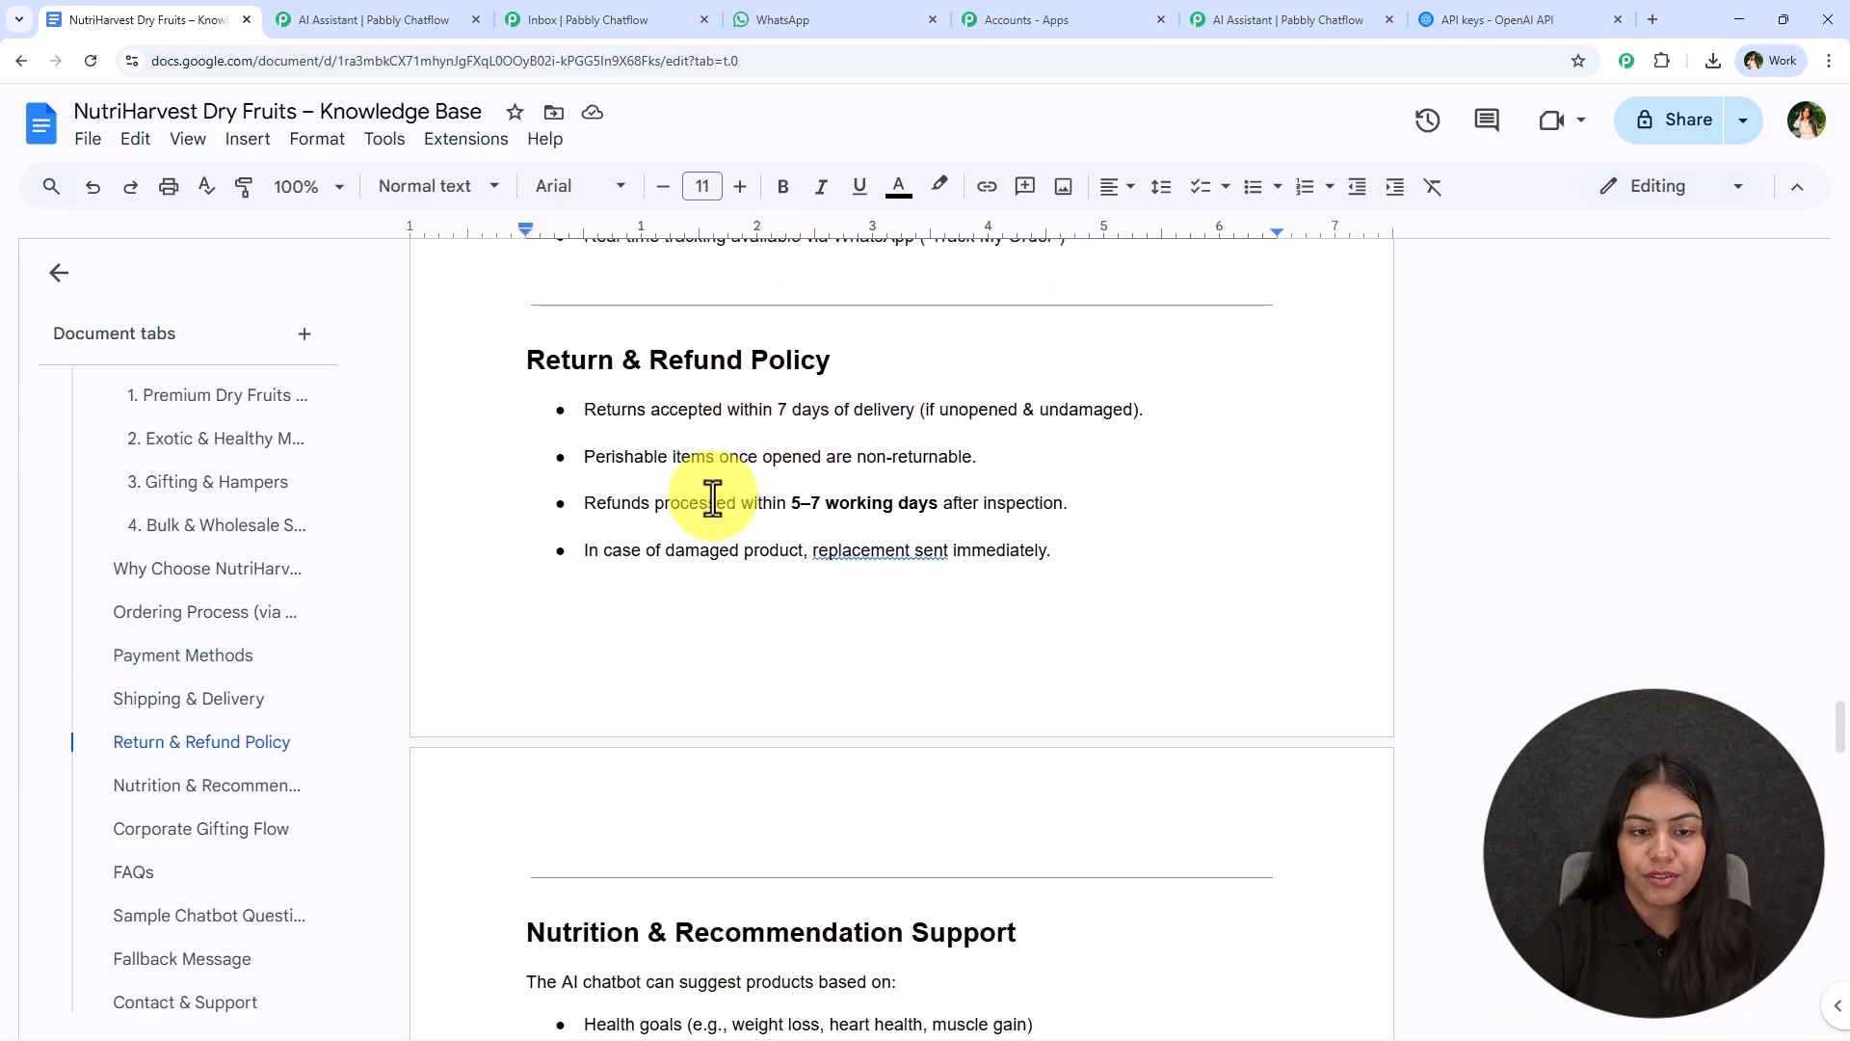
scroll(760, 620, down, 7)
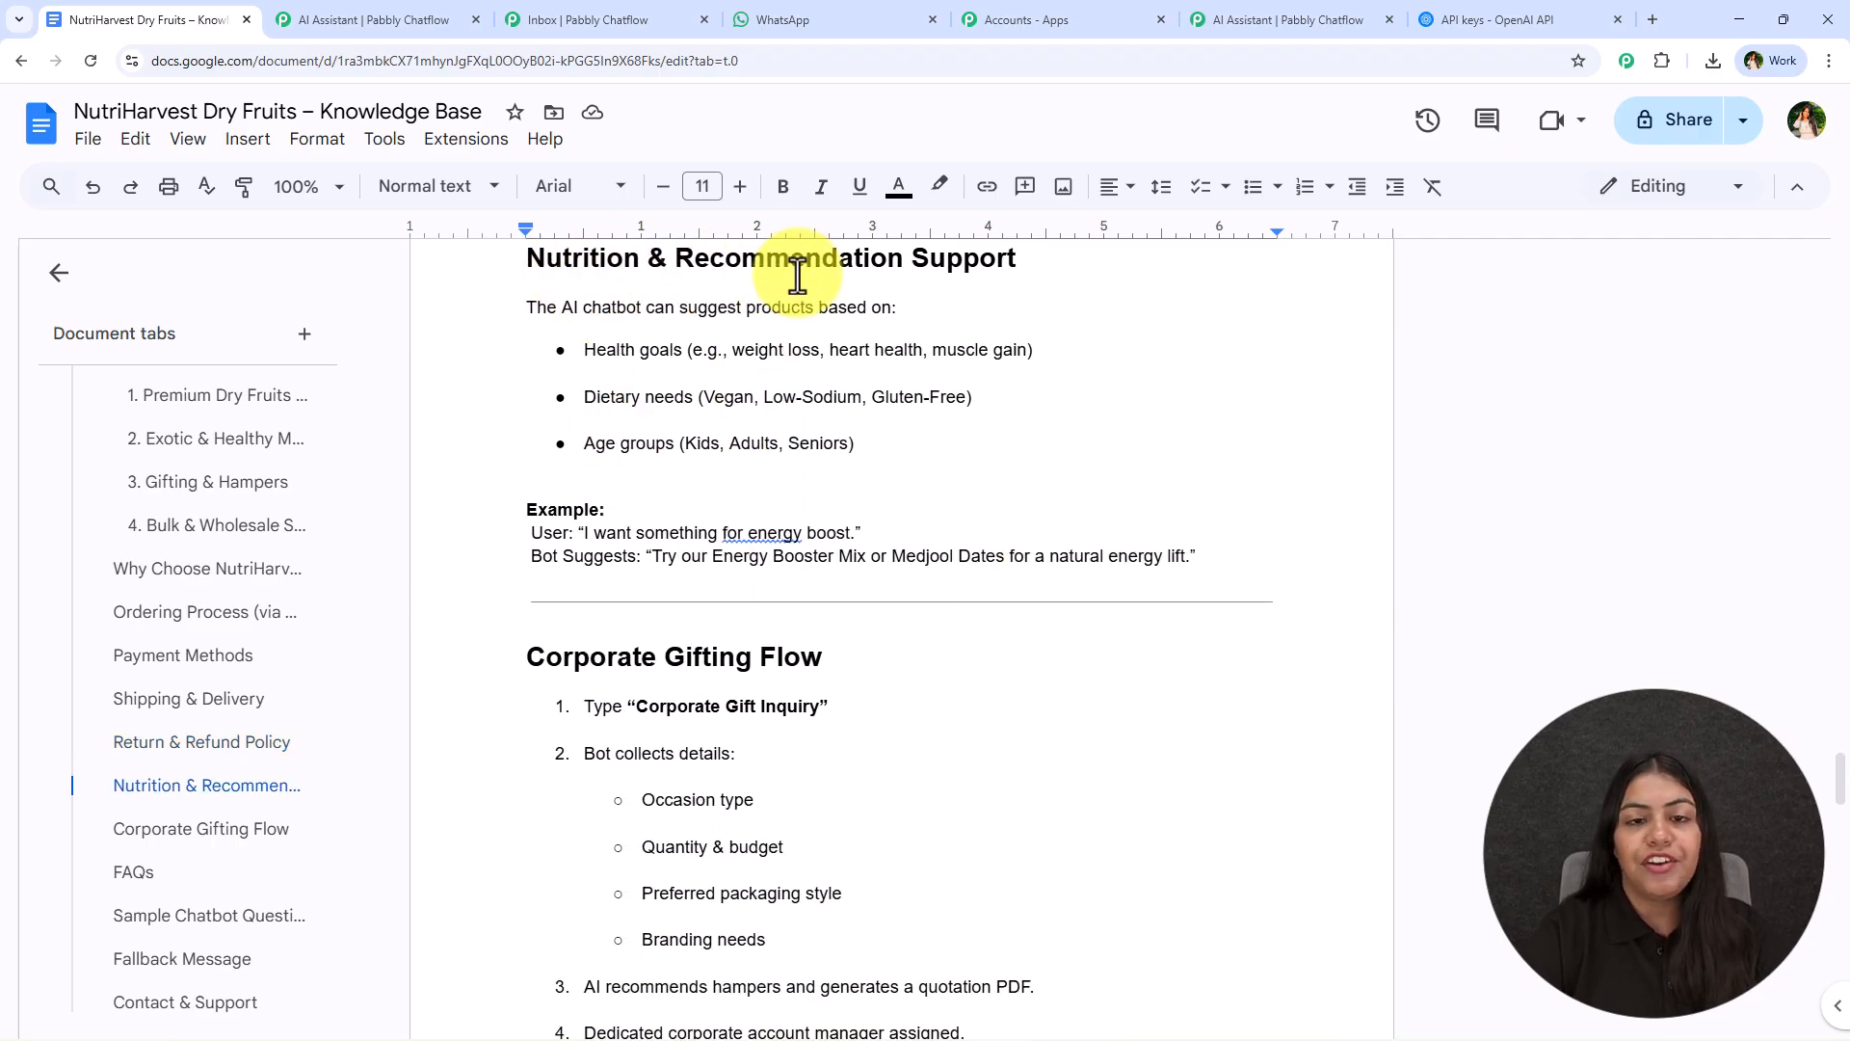
scroll(847, 430, down, 4)
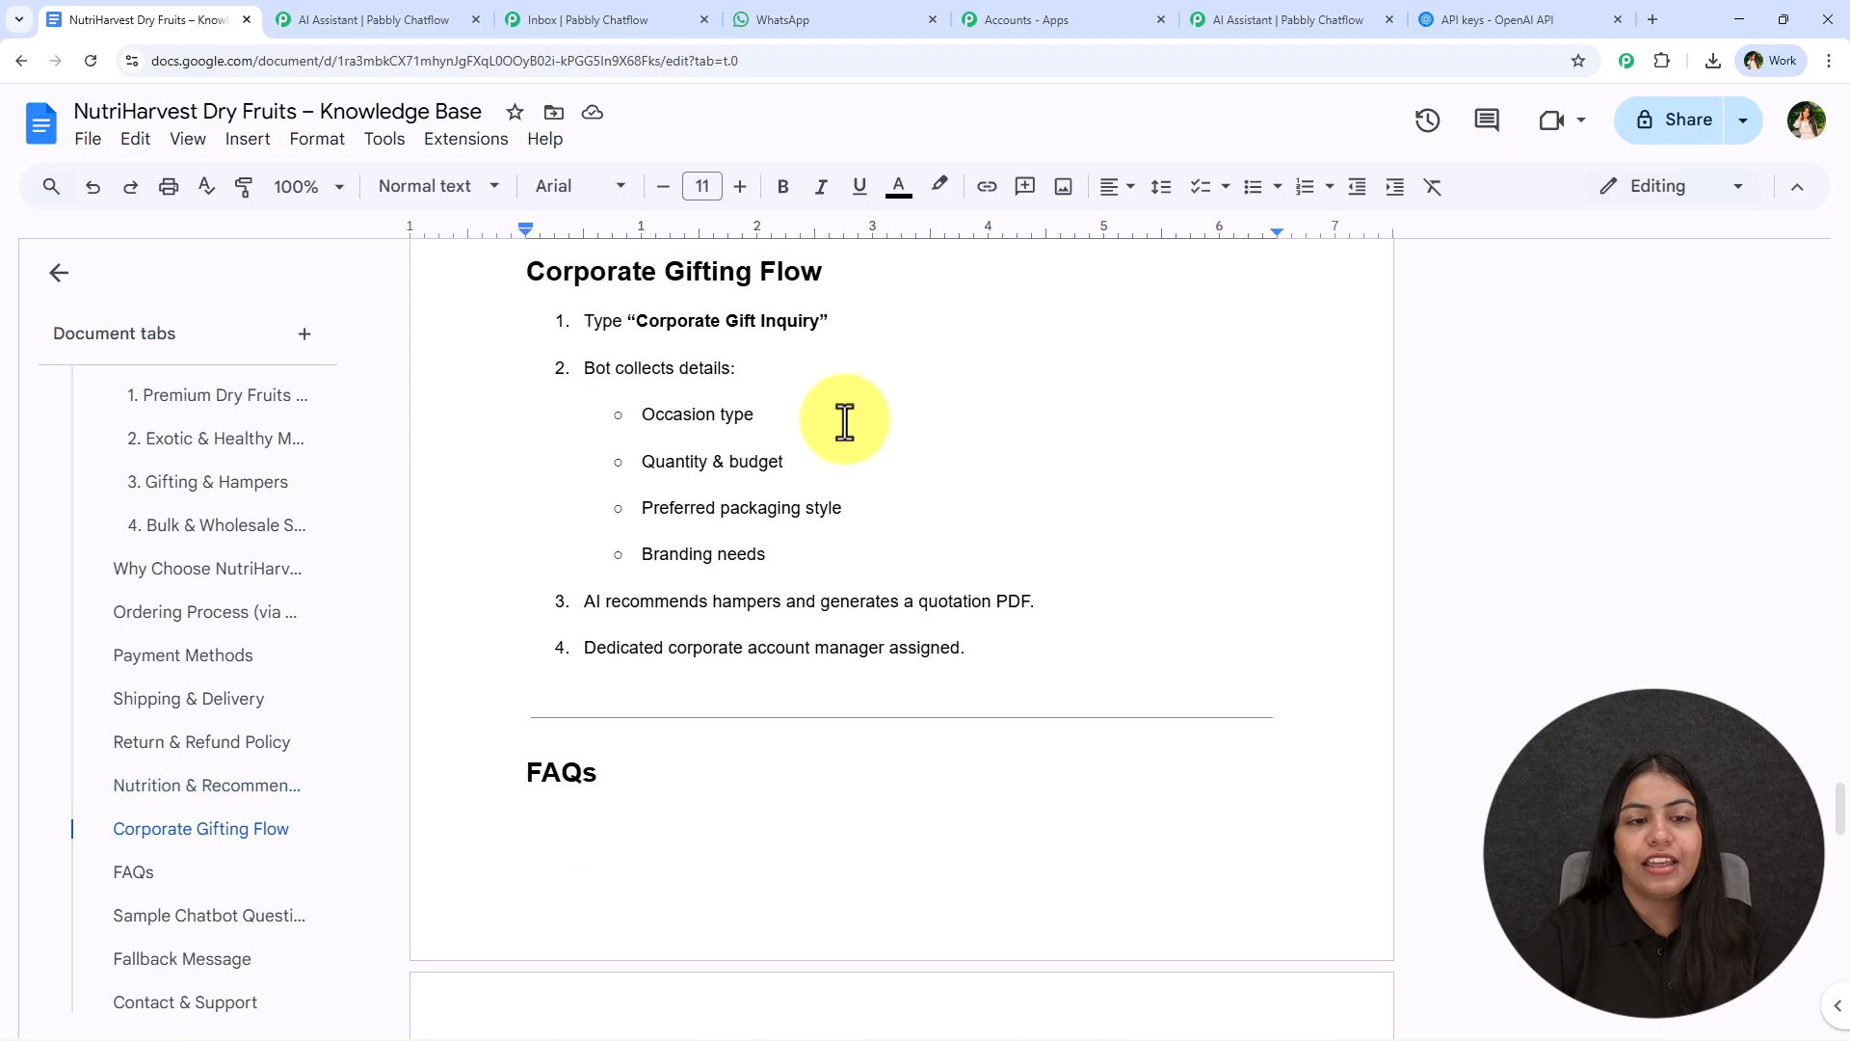
- Examine the Corporate Gifting Flow section and highlight FAQs Q1 to Q8 in the knowledge base
scroll(568, 422, up, 2)
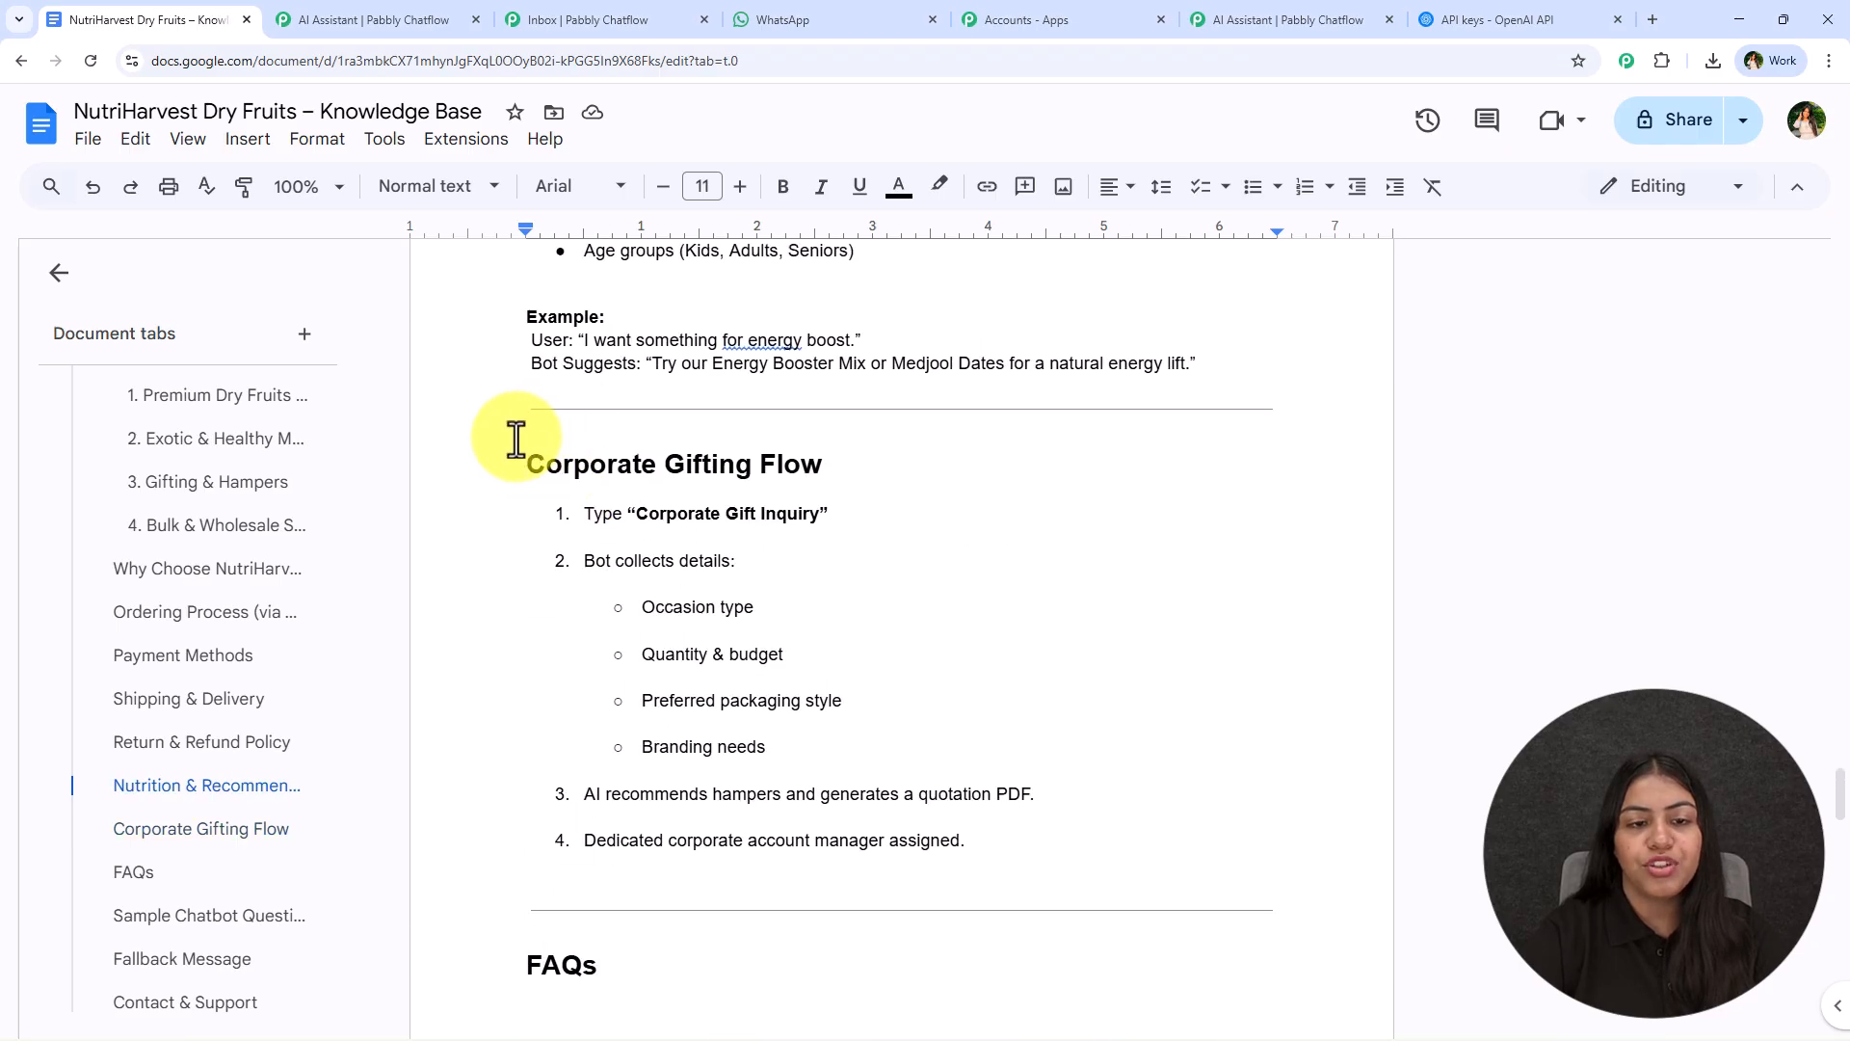
click(854, 439)
triple_click(854, 439)
scroll(854, 442, down, 7)
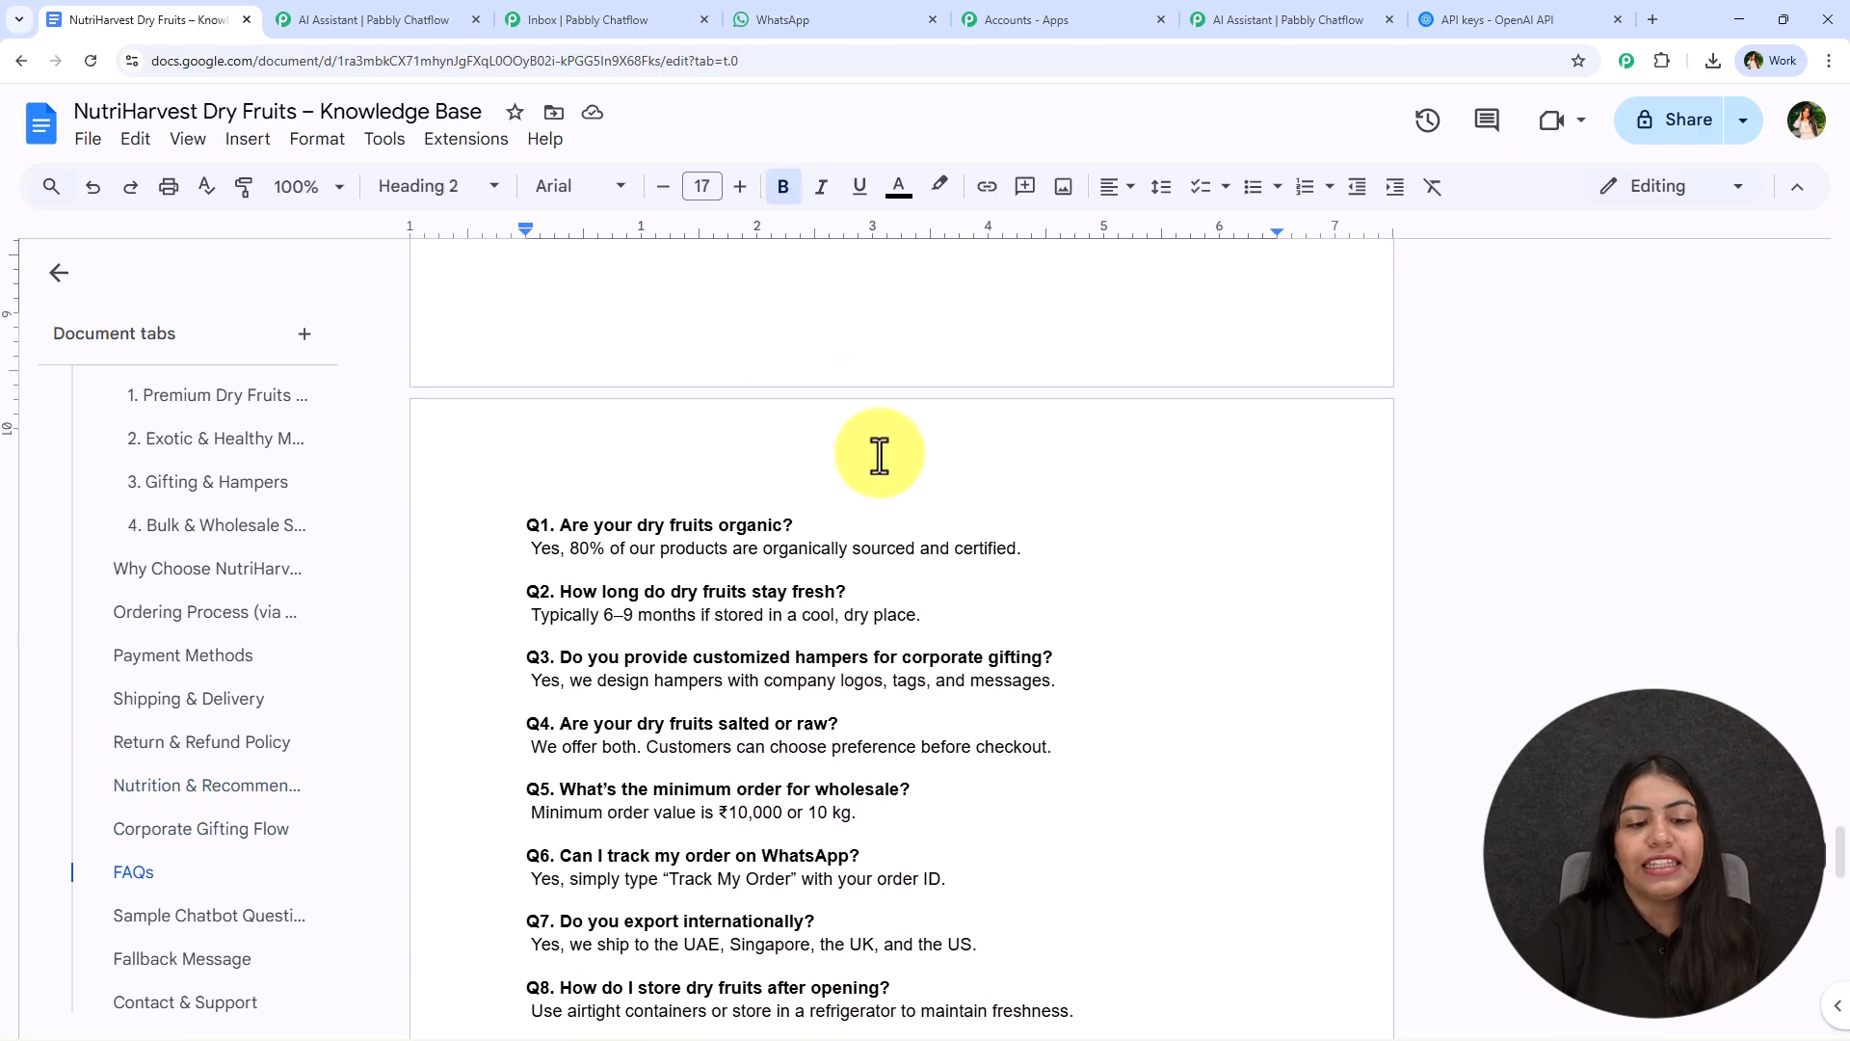
scroll(872, 457, up, 2)
scroll(859, 443, down, 2)
drag(511, 520, 1115, 863)
scroll(1102, 748, up, 1)
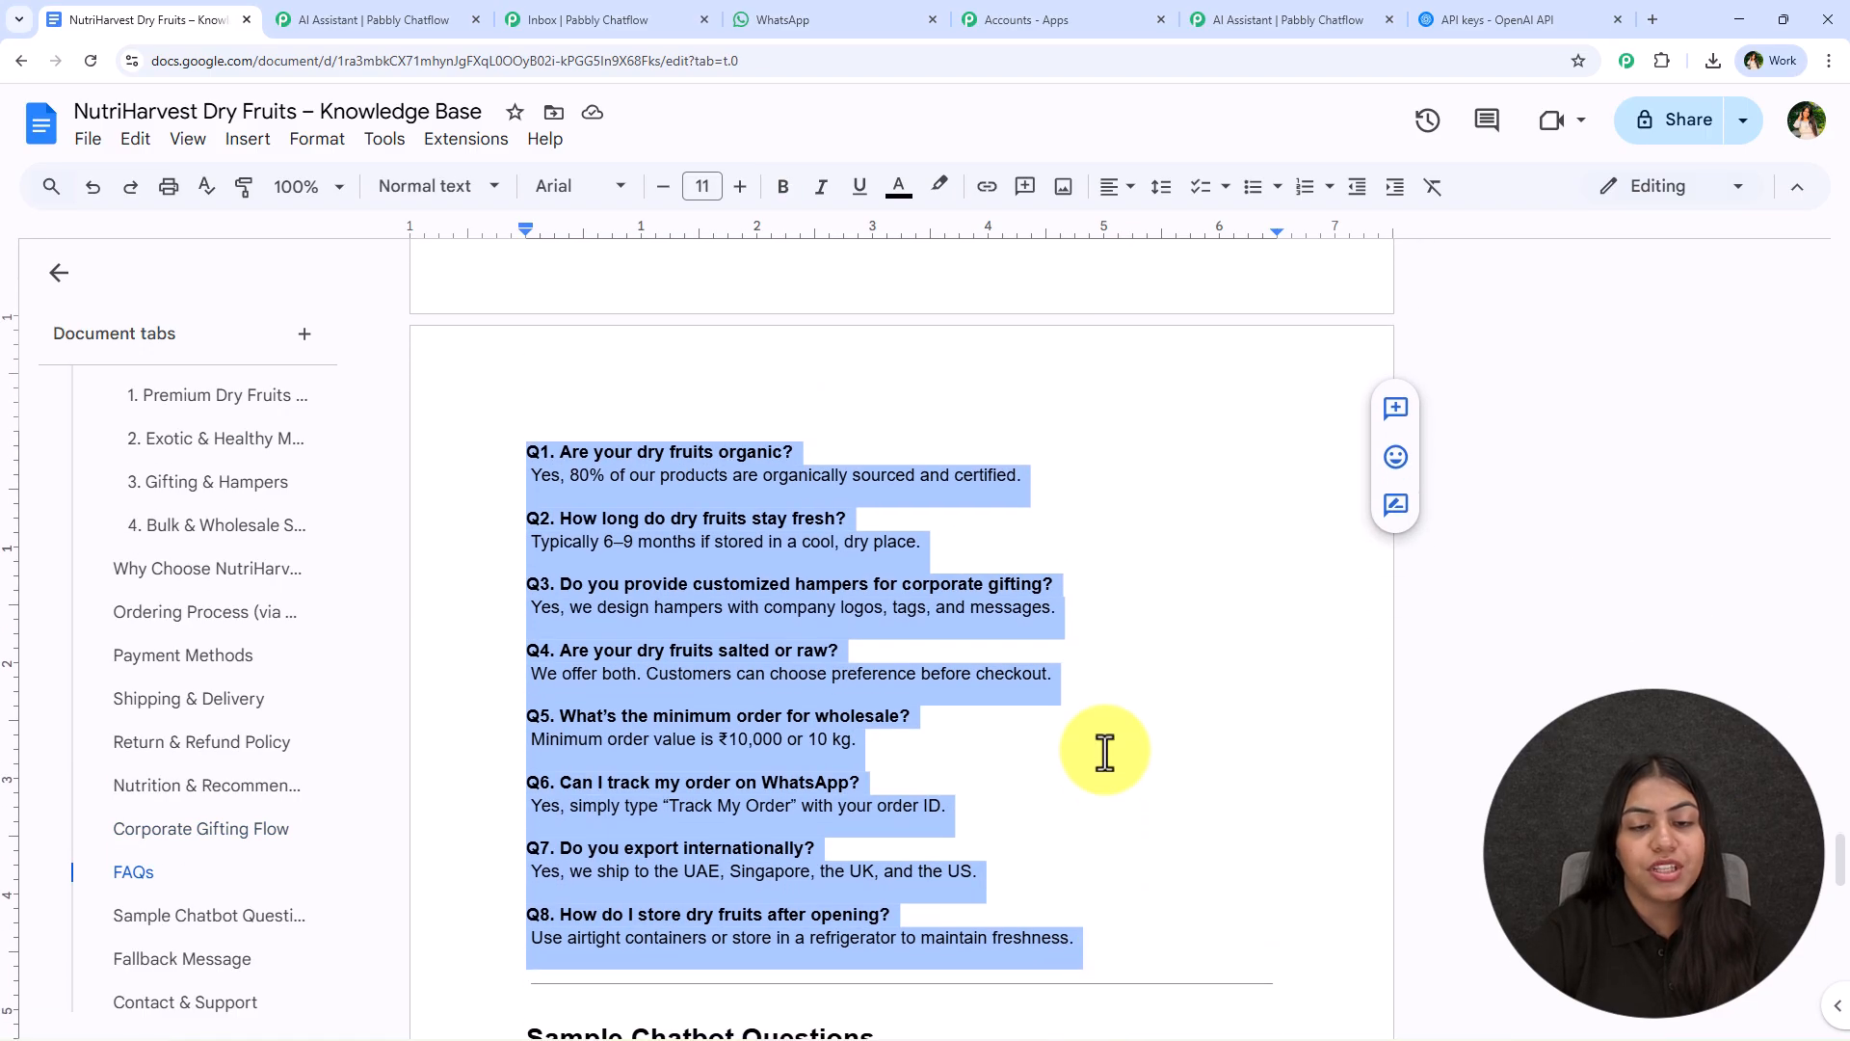
- Clear the FAQ highlight, return to the start of the knowledge base document and highlight its title
click(1106, 719)
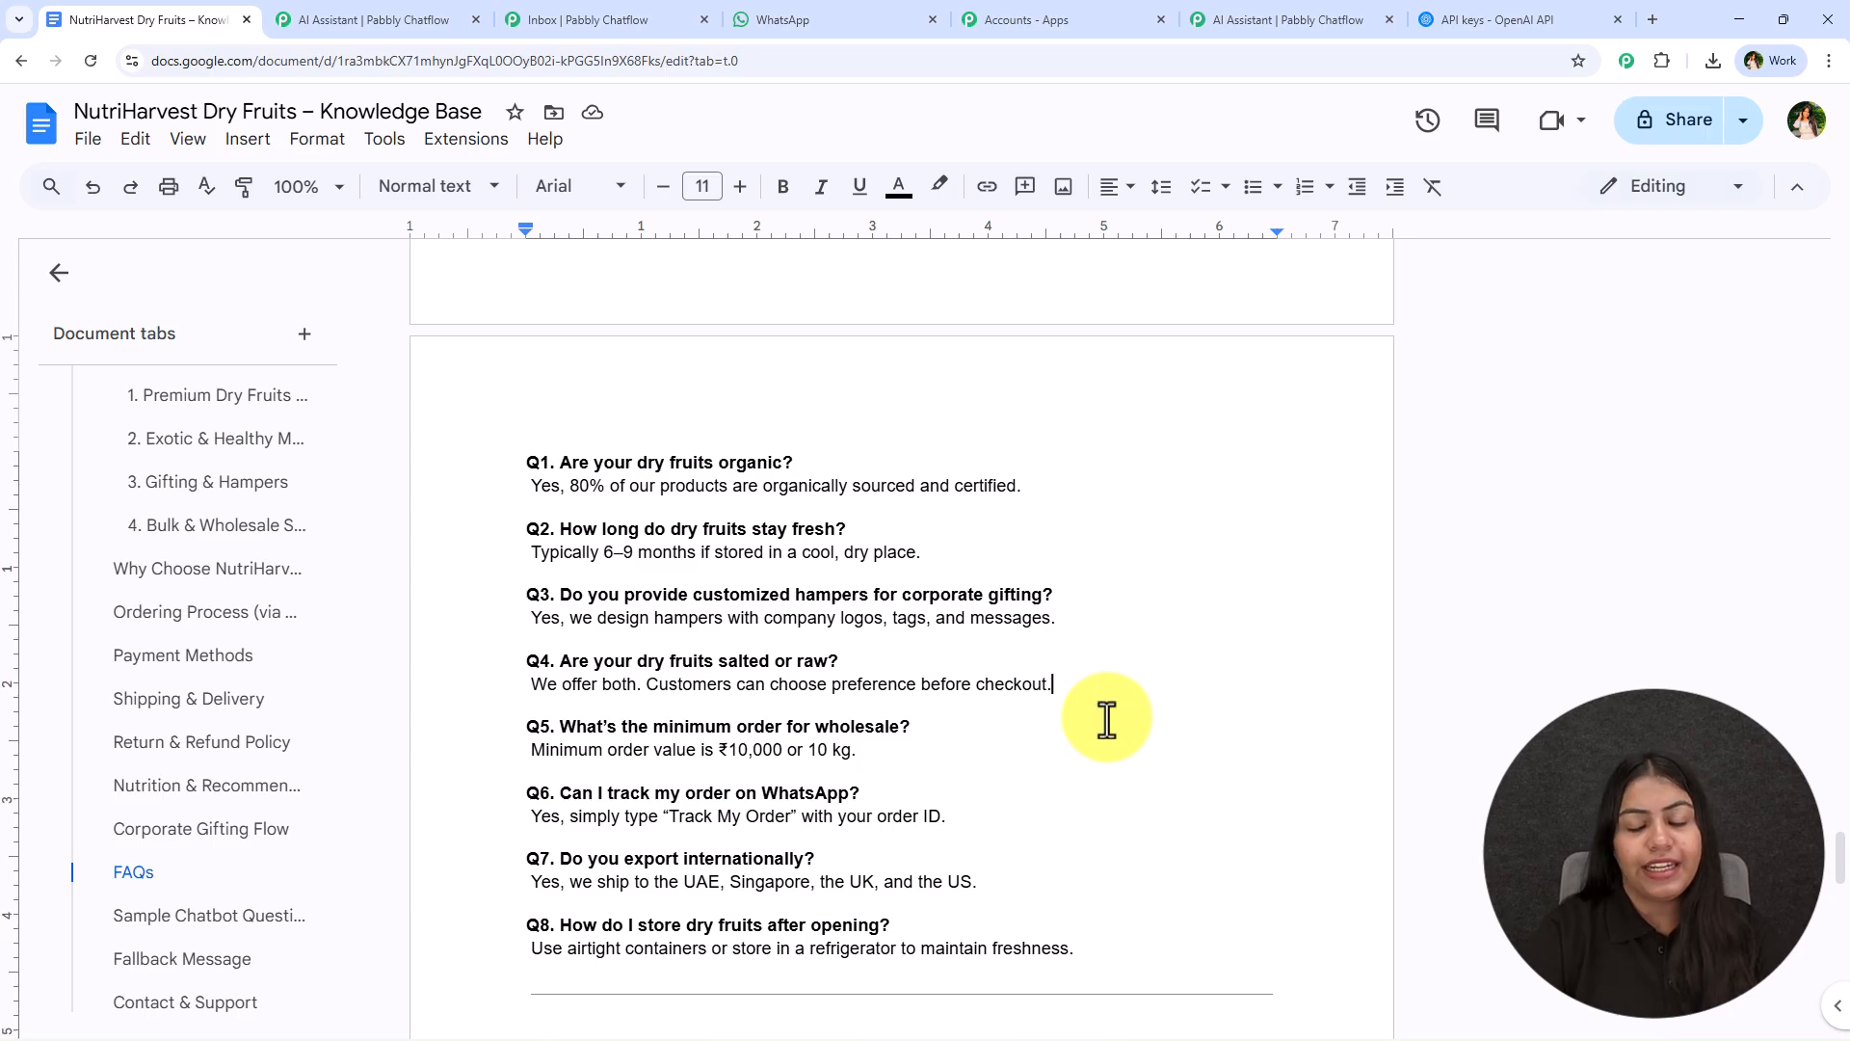
scroll(1106, 718, up, 20)
click(973, 432)
drag(1005, 416, 1270, 424)
click(1252, 363)
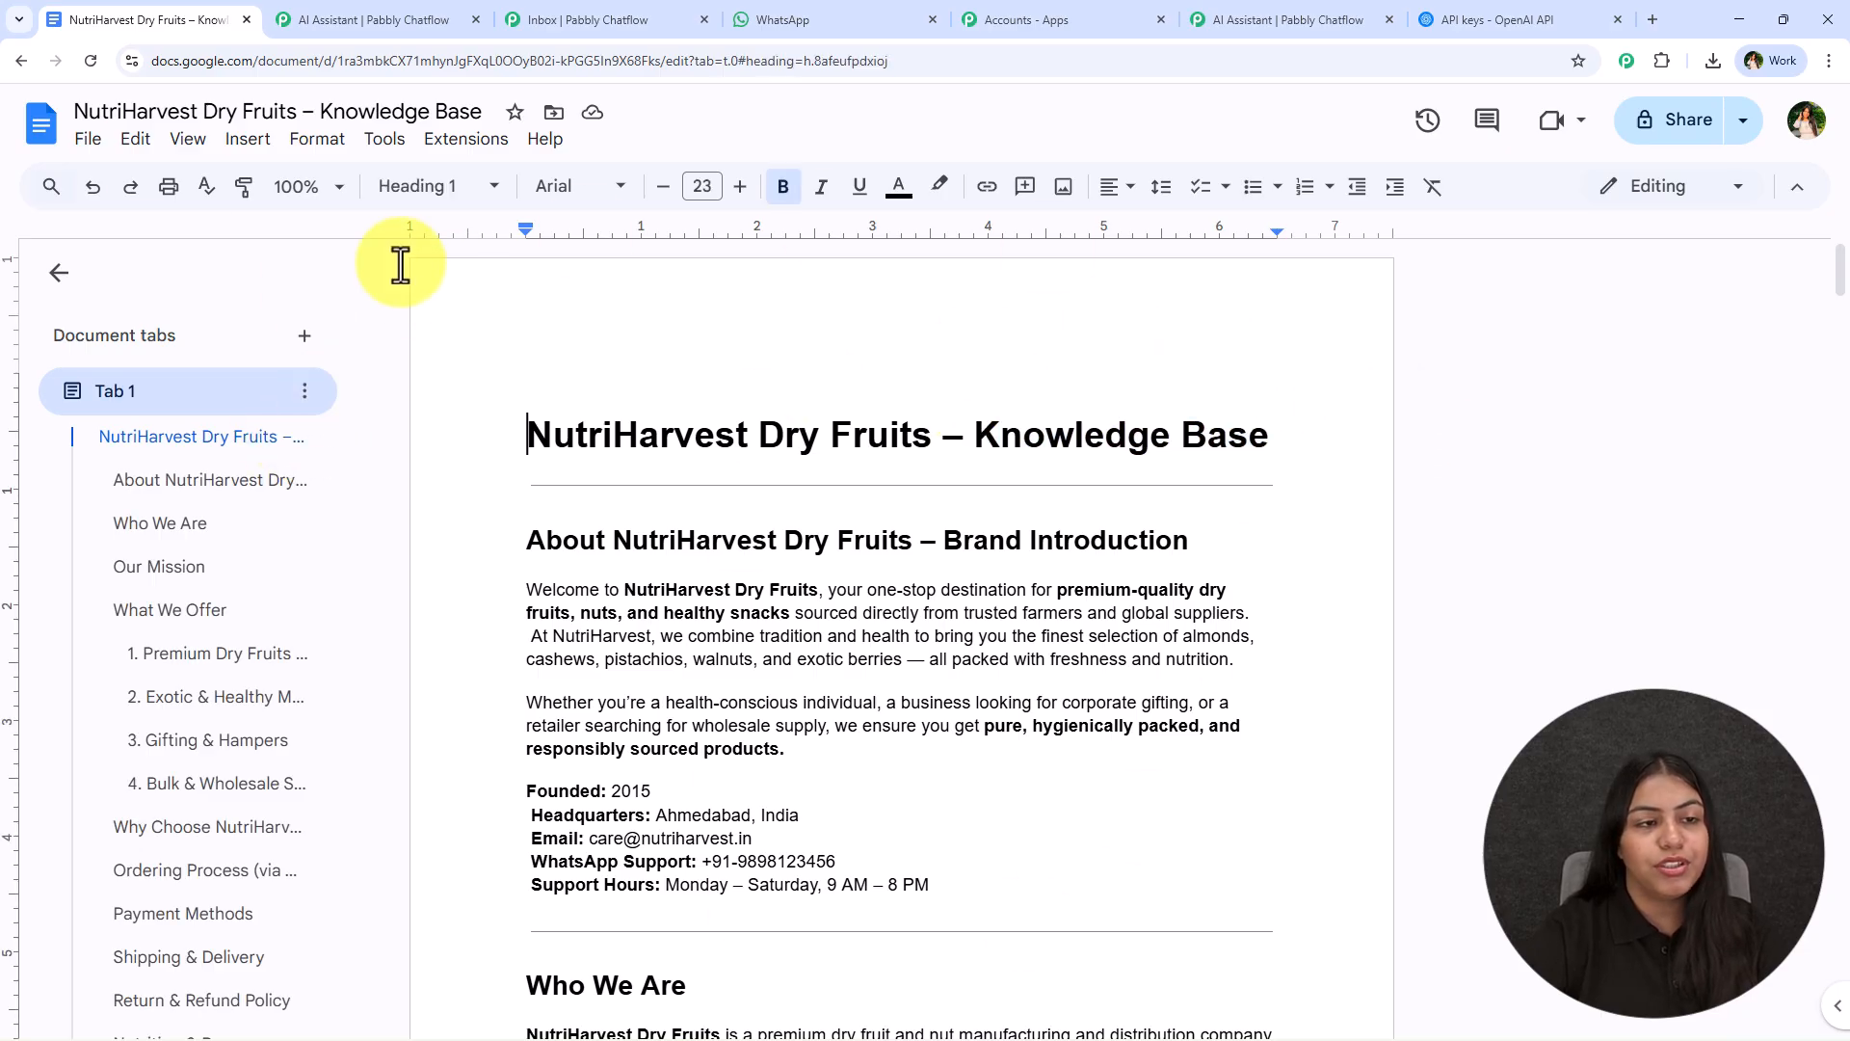
- Download the NutriHarvest Dry Fruits knowledge base document as a plain text file
click(88, 139)
mouse_move(446, 392)
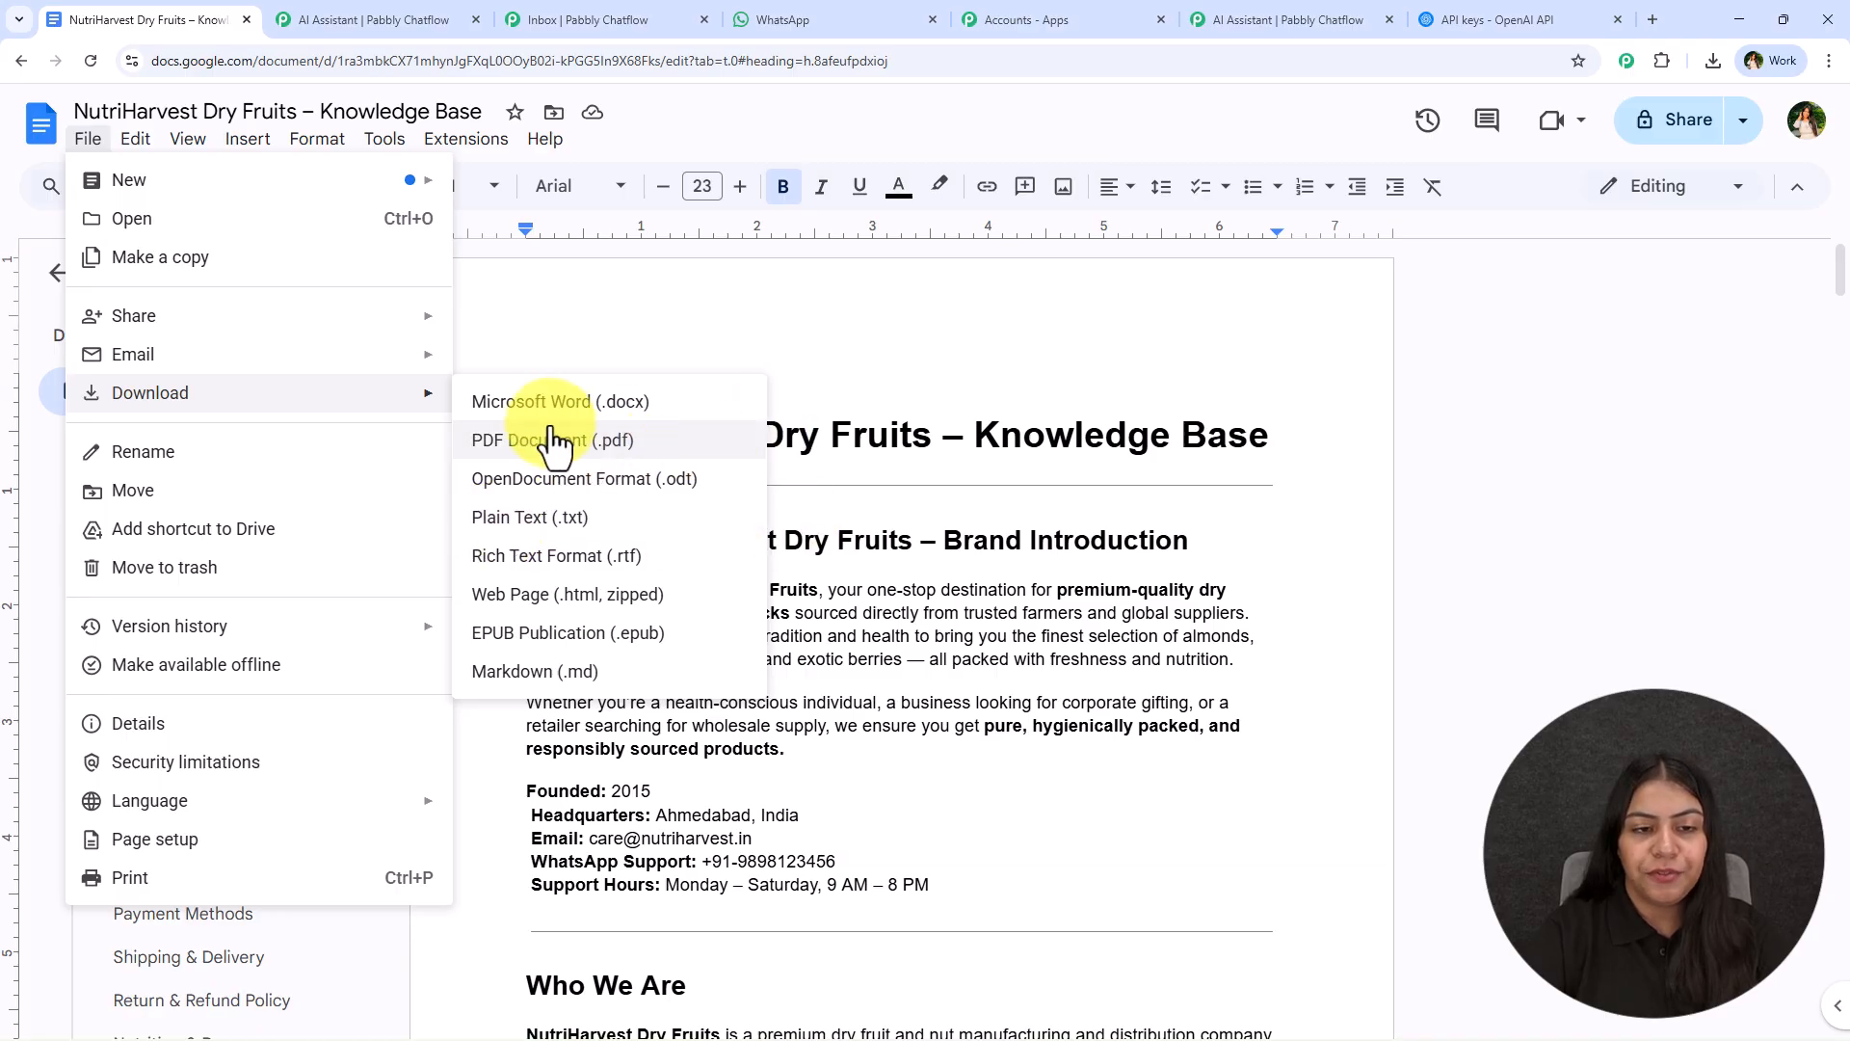
key(Escape)
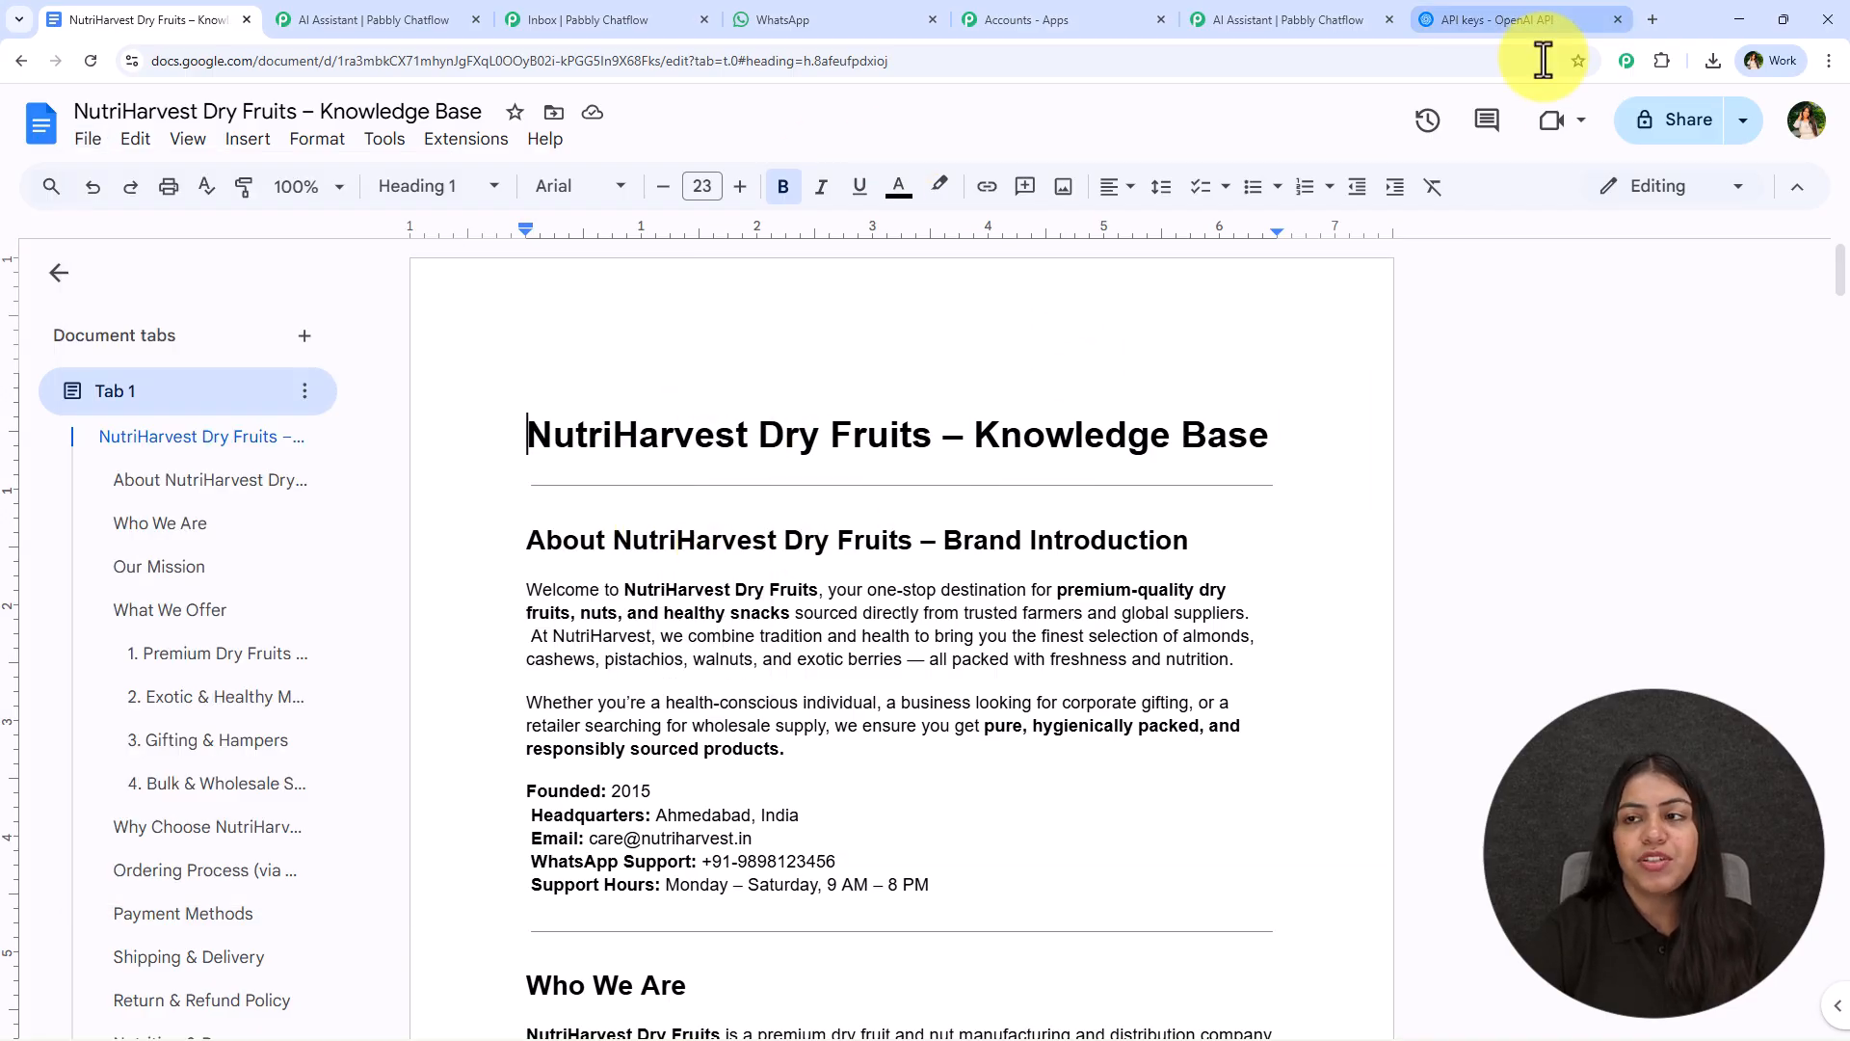
- Switch to the Pabbly Chatflow AI Assistant page and read the accepted PDF format and page limit for knowledge files
click(1234, 21)
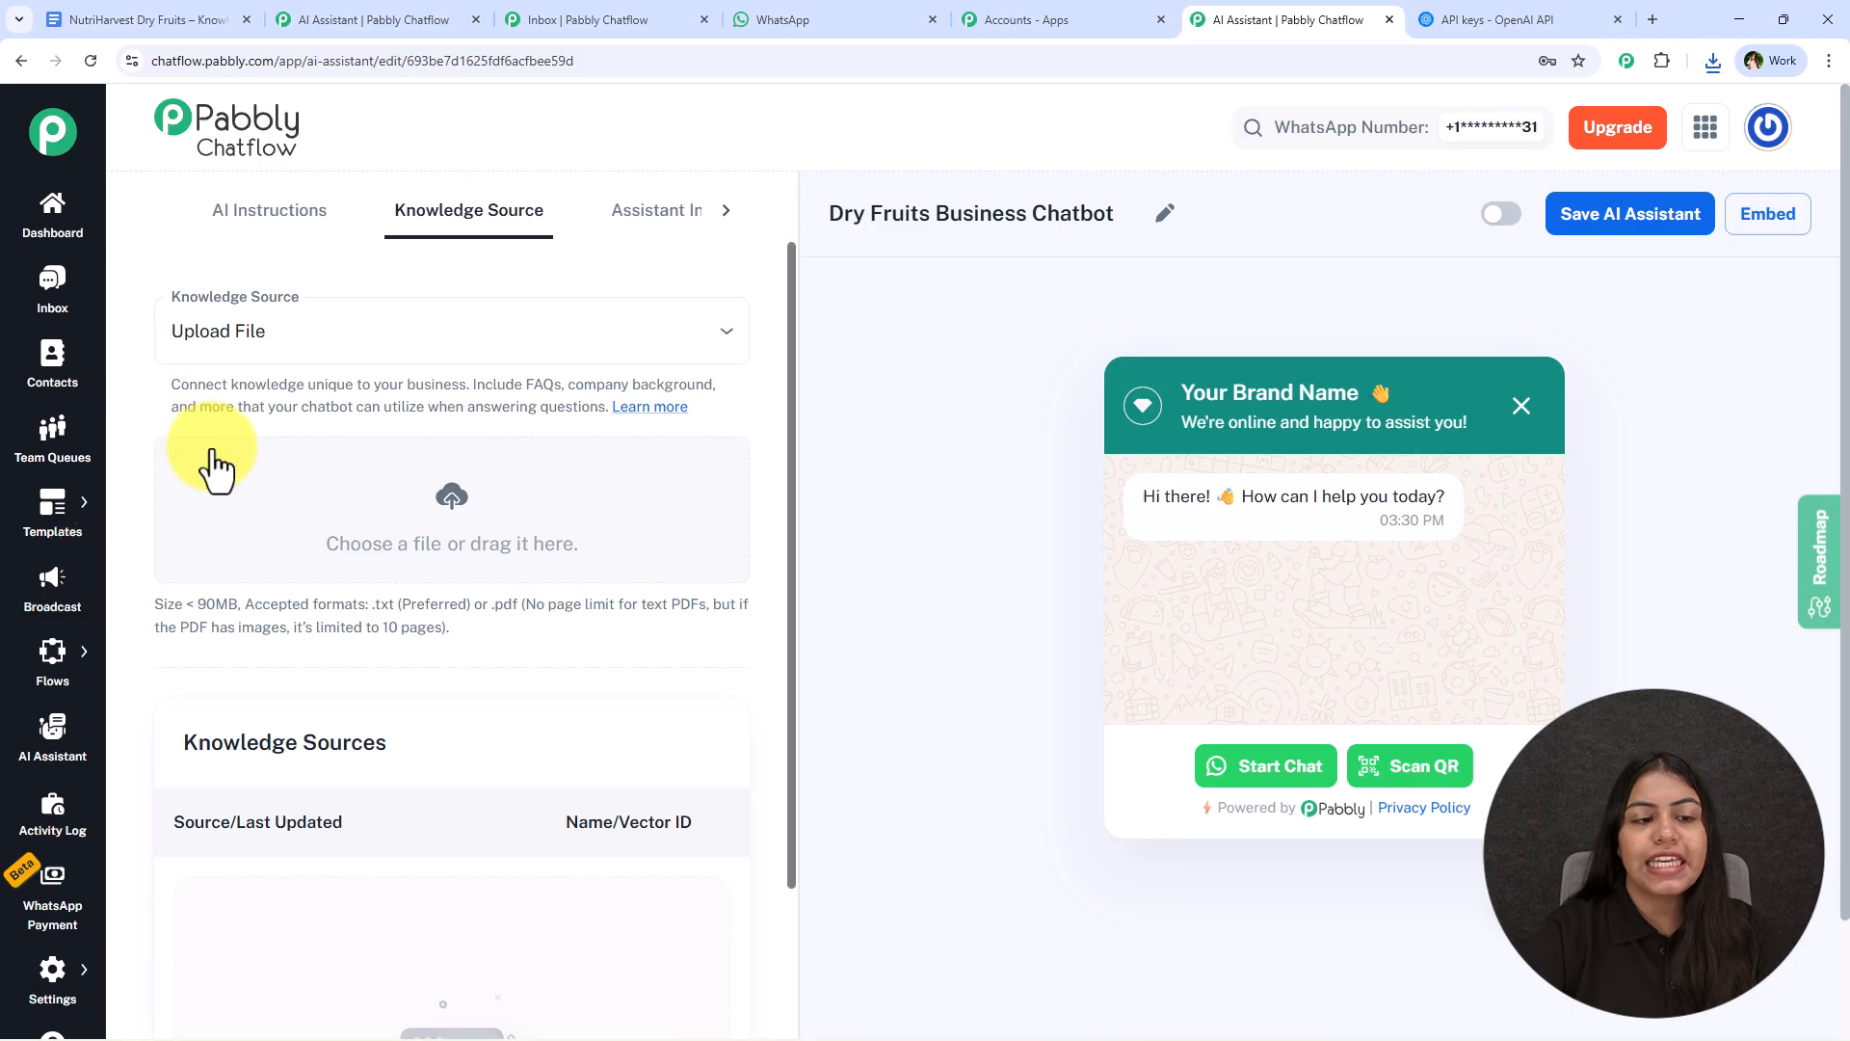
drag(493, 606, 677, 601)
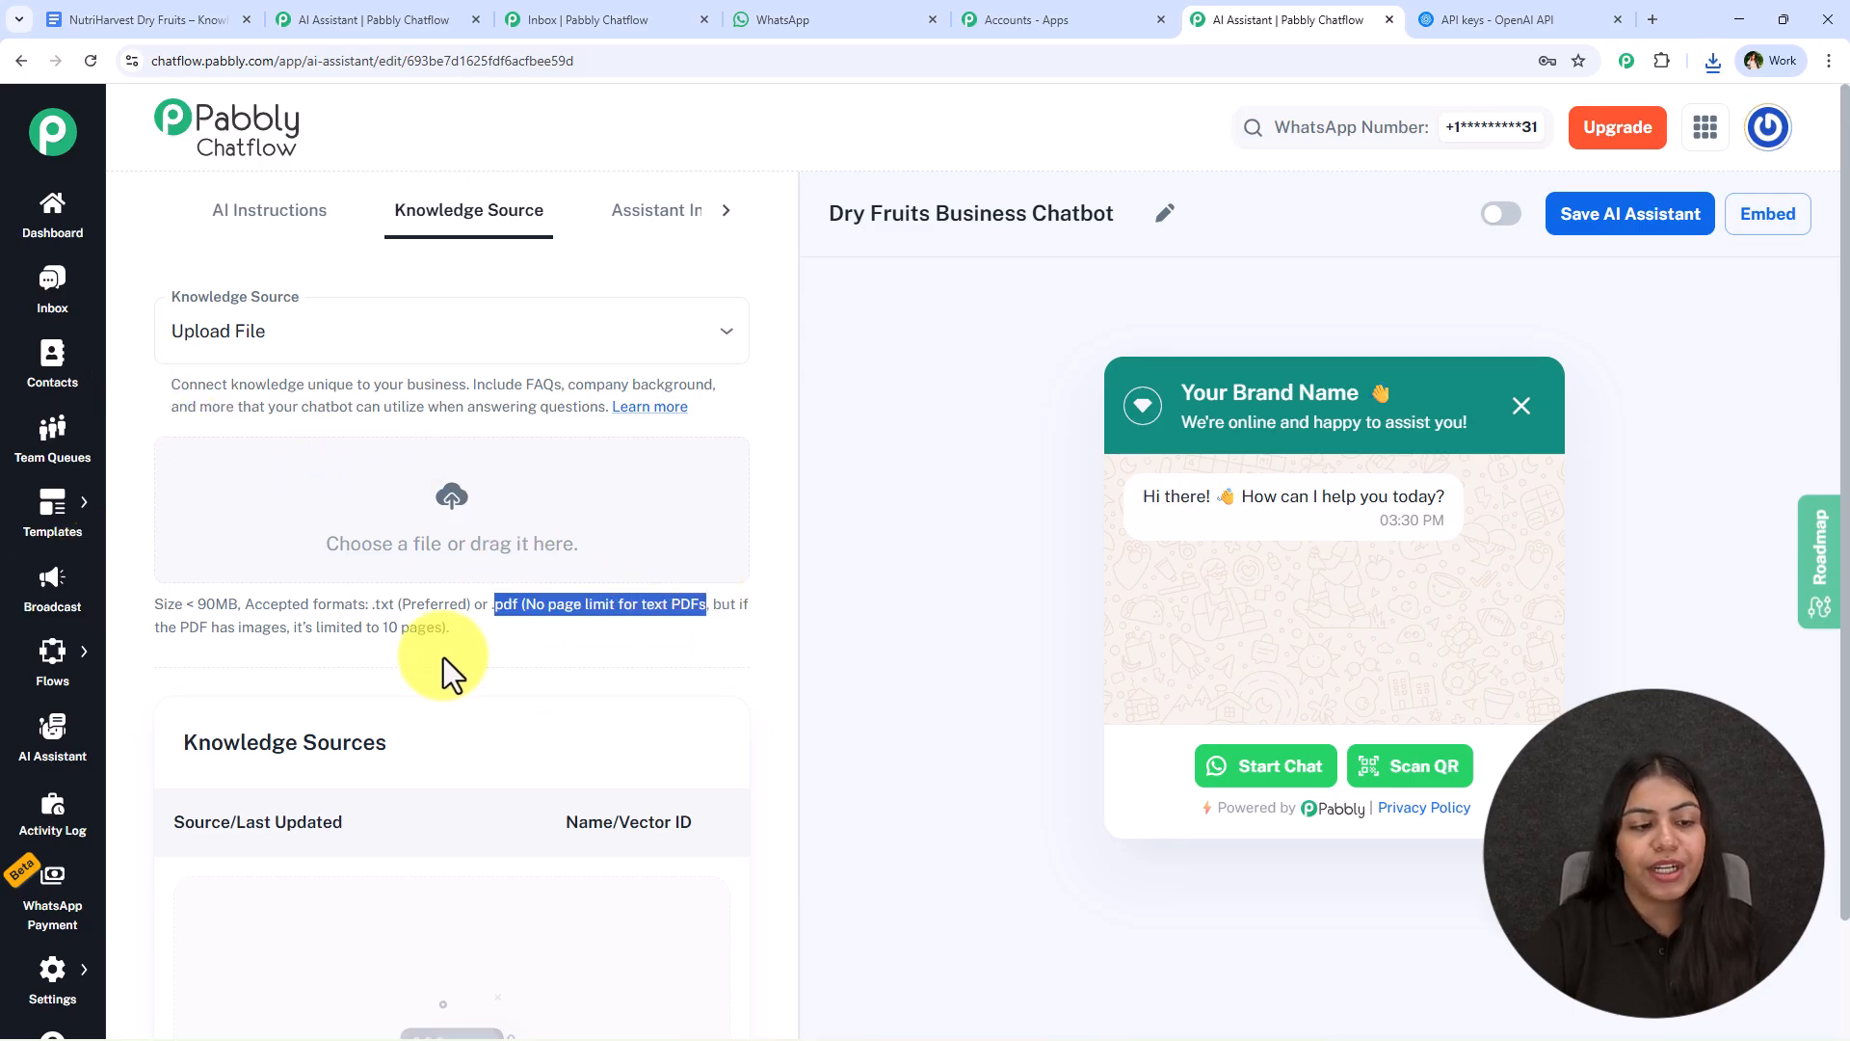
drag(156, 626, 438, 634)
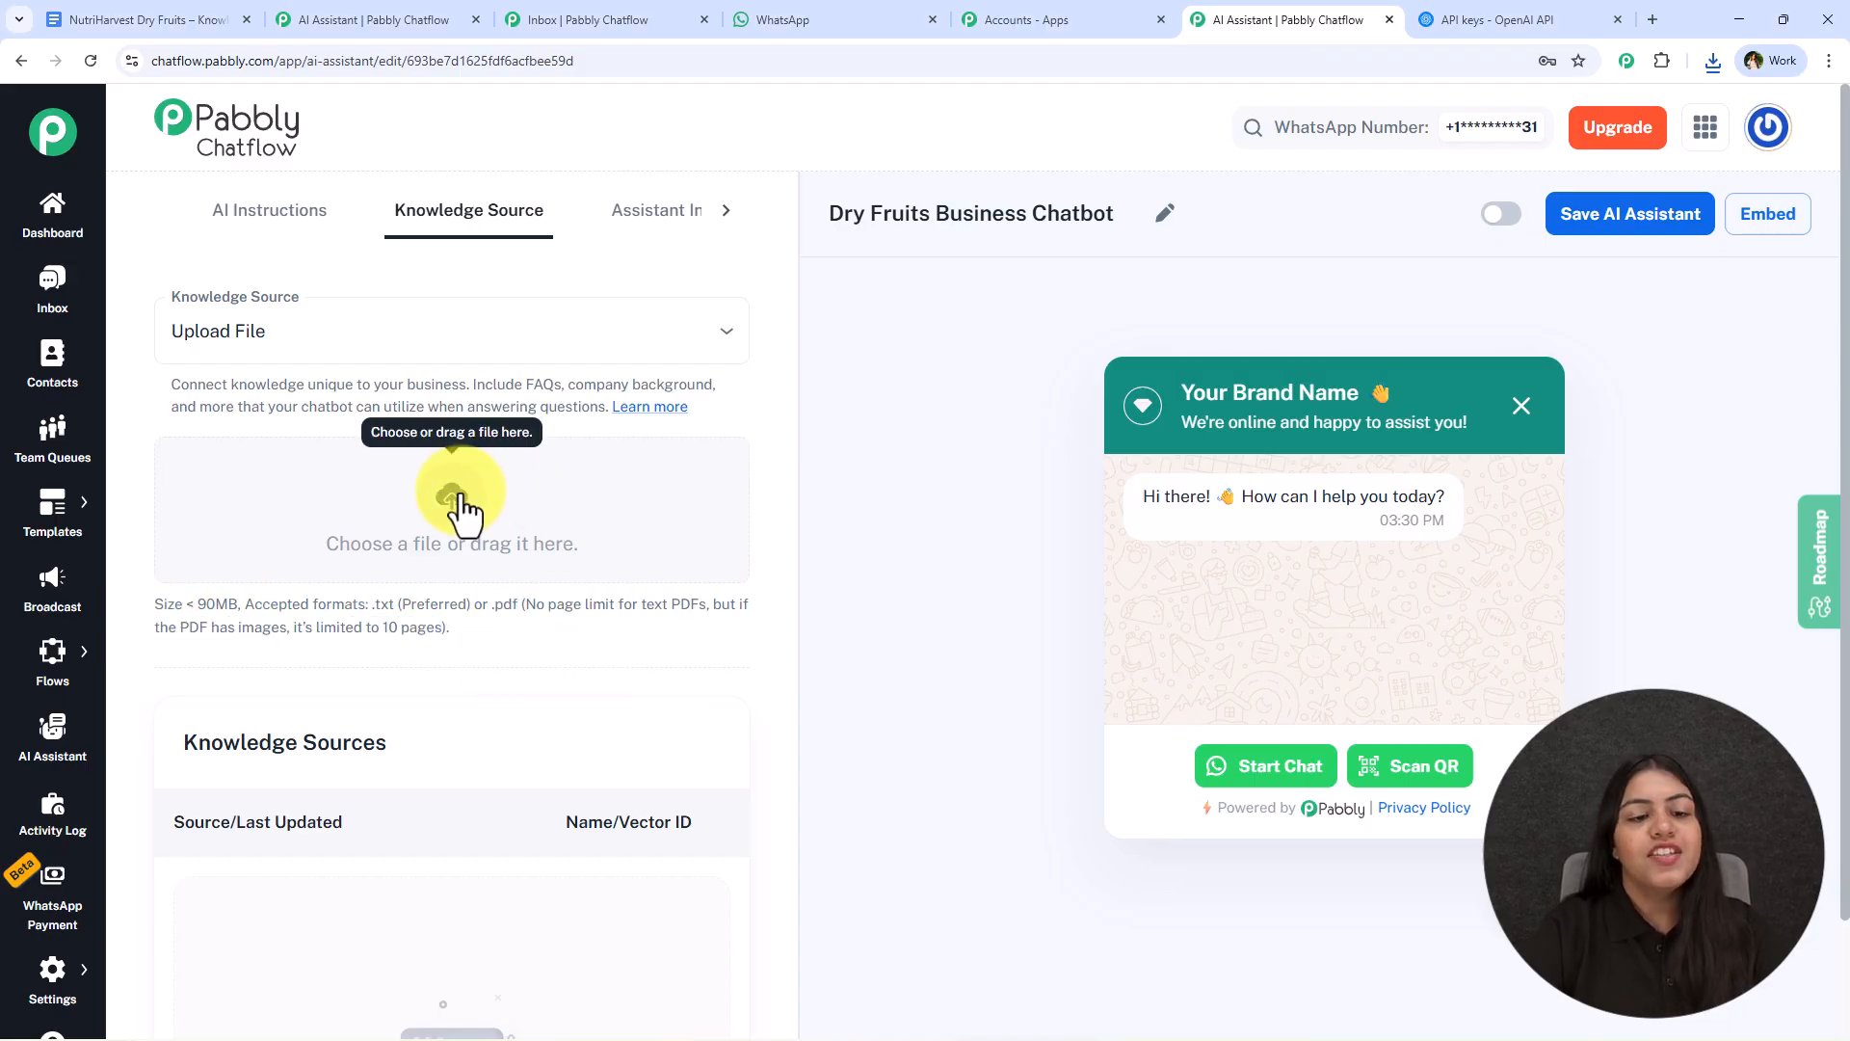
- Upload the file NutriHarvest Dry Fruits – Knowledge Base.txt from Downloads as a knowledge source and check its entry in the list
click(619, 529)
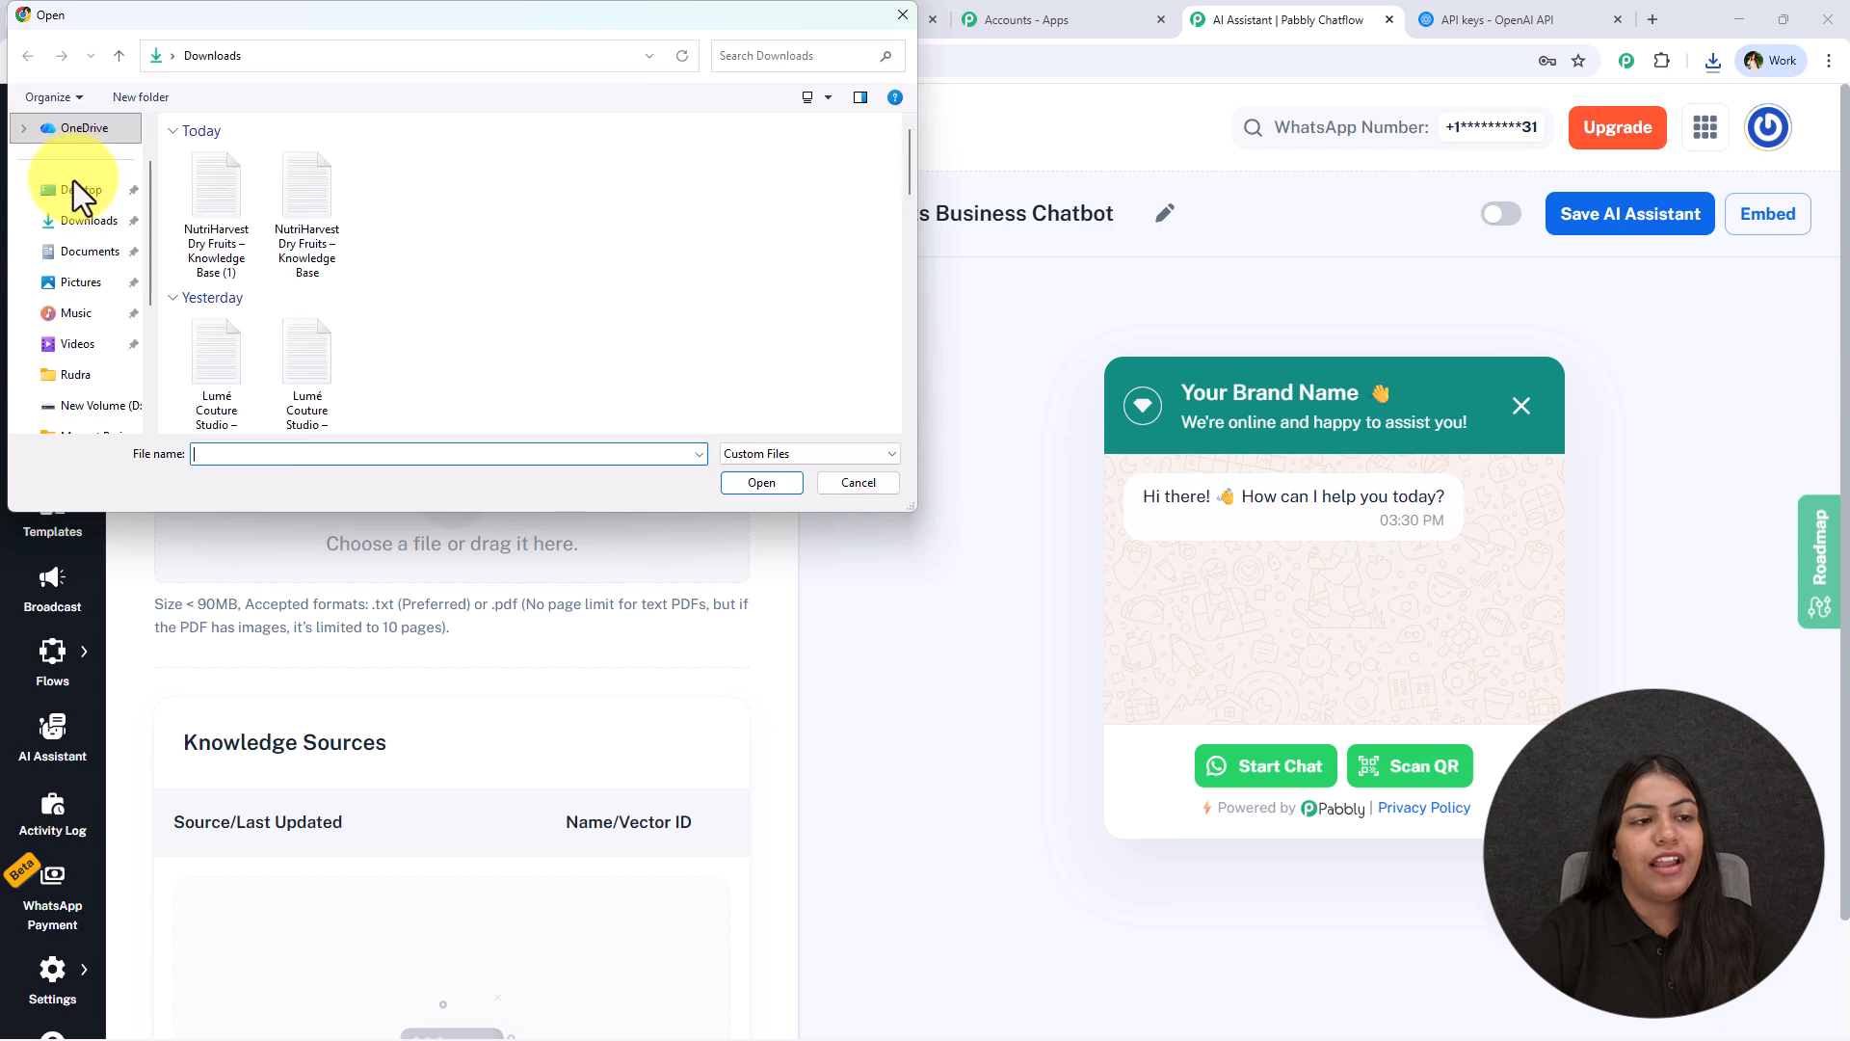
double_click(334, 196)
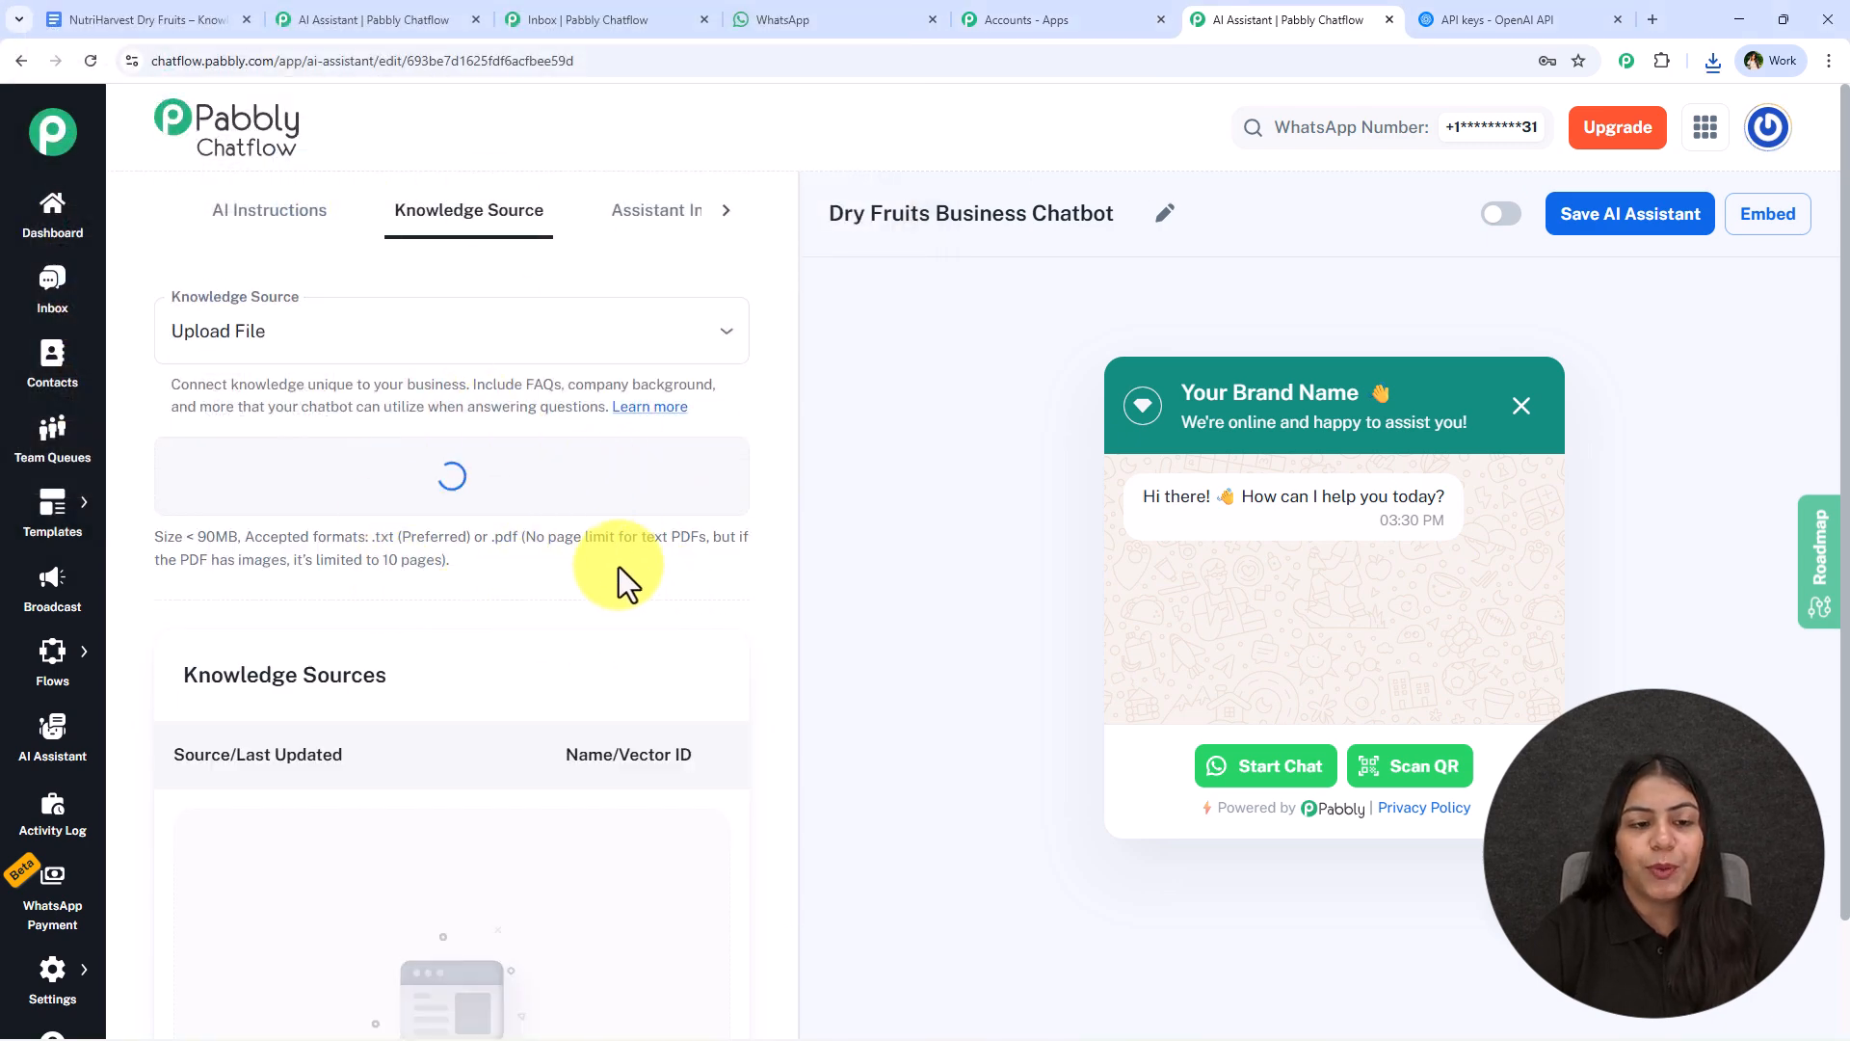
scroll(474, 609, down, 4)
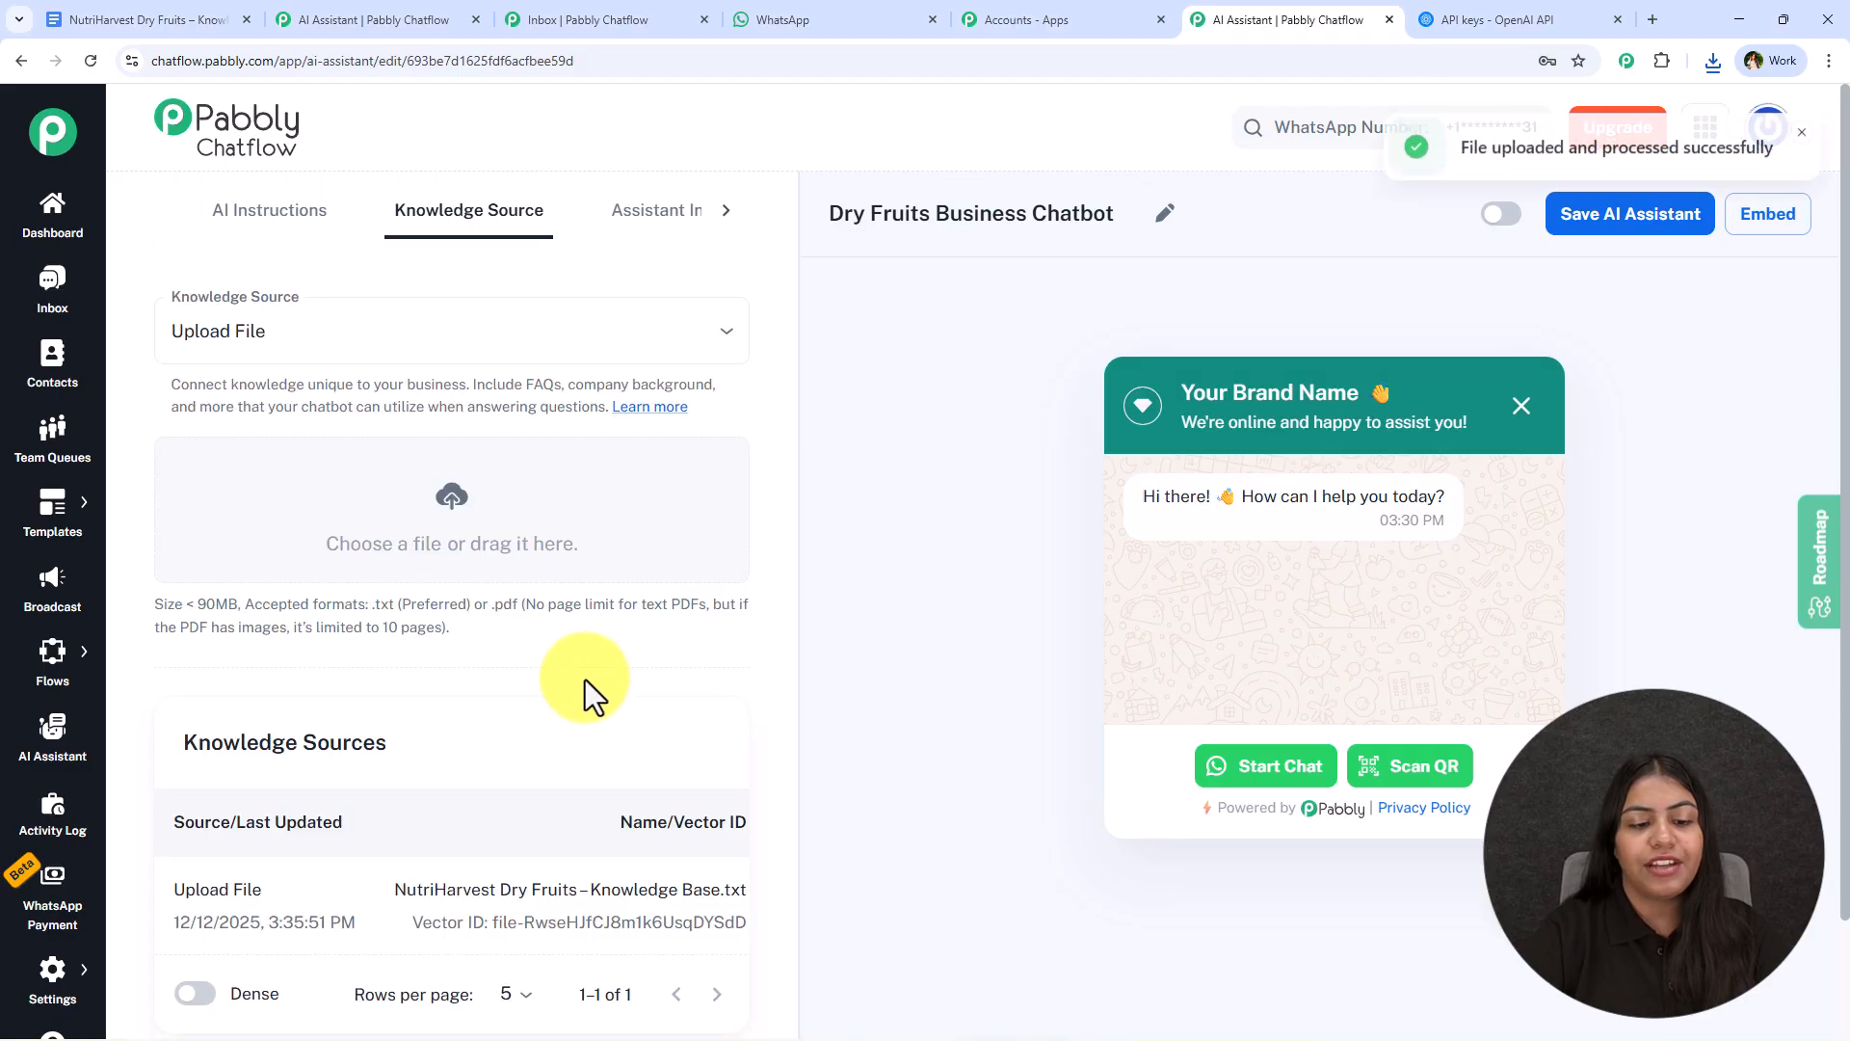
scroll(482, 723, down, 2)
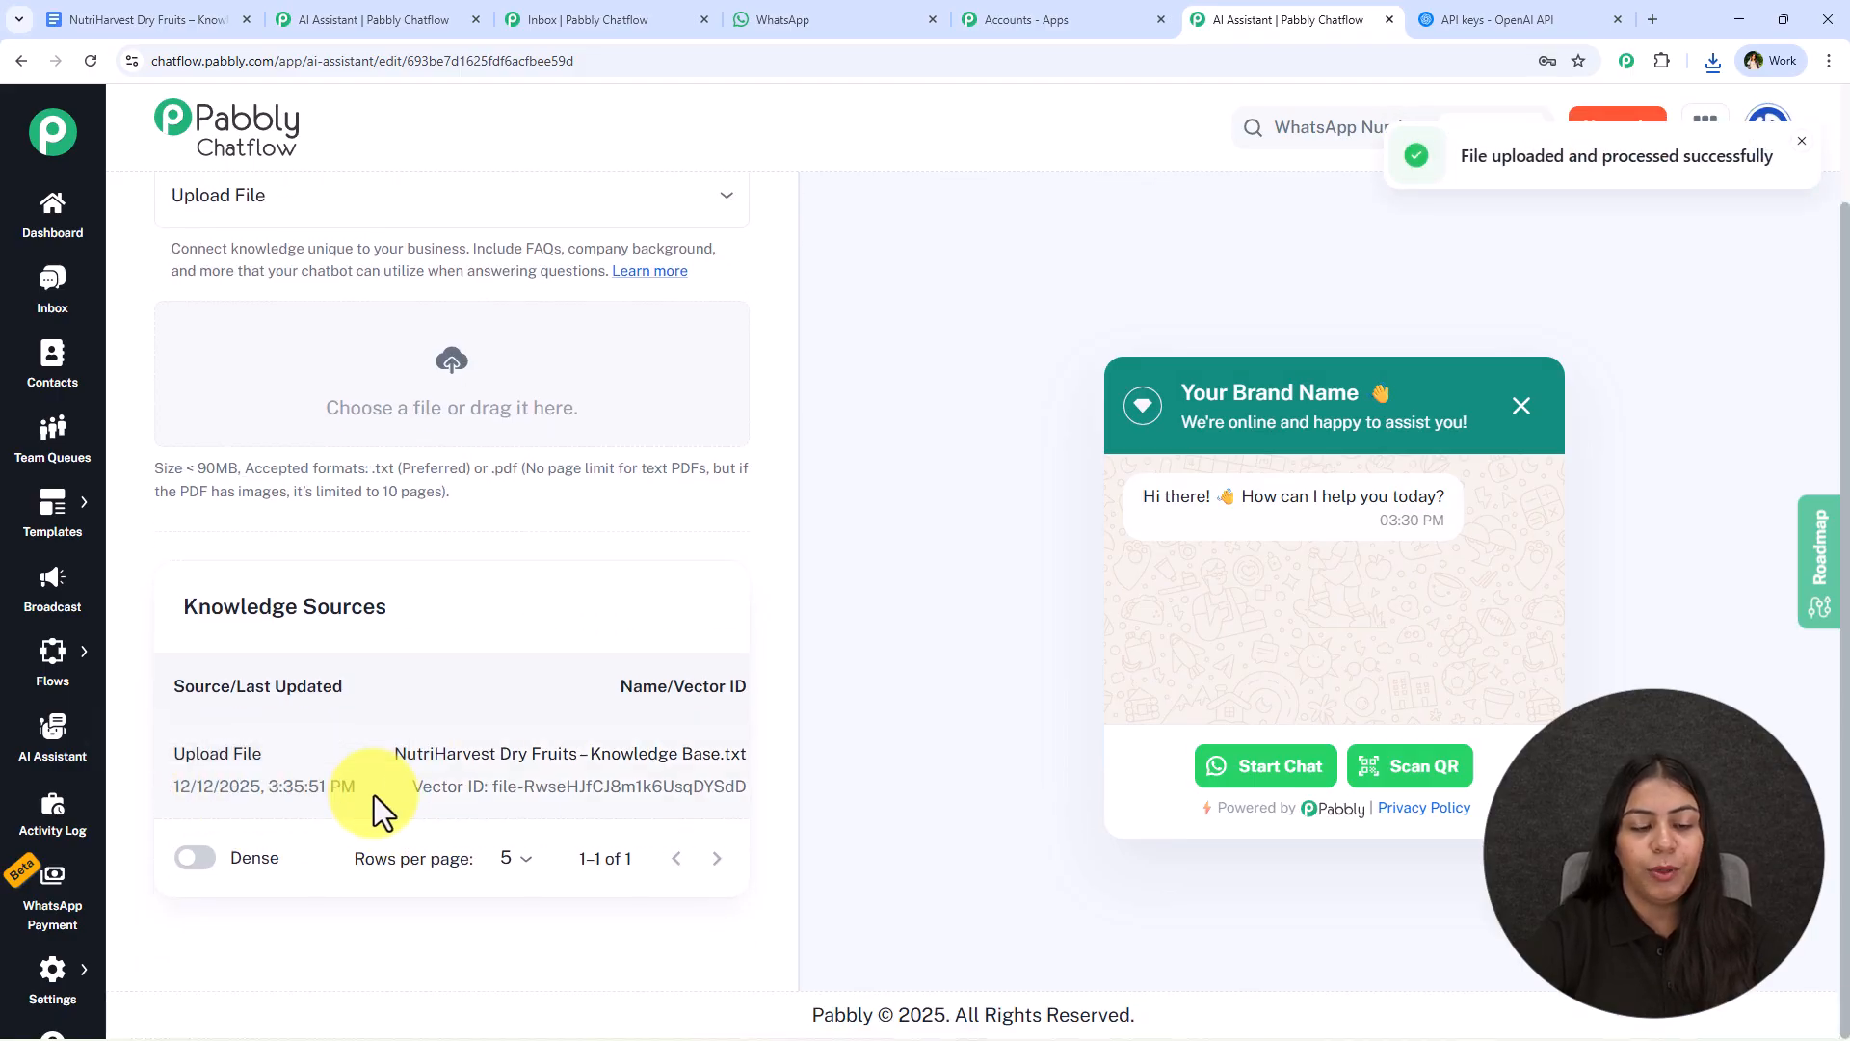
scroll(374, 795, up, 2)
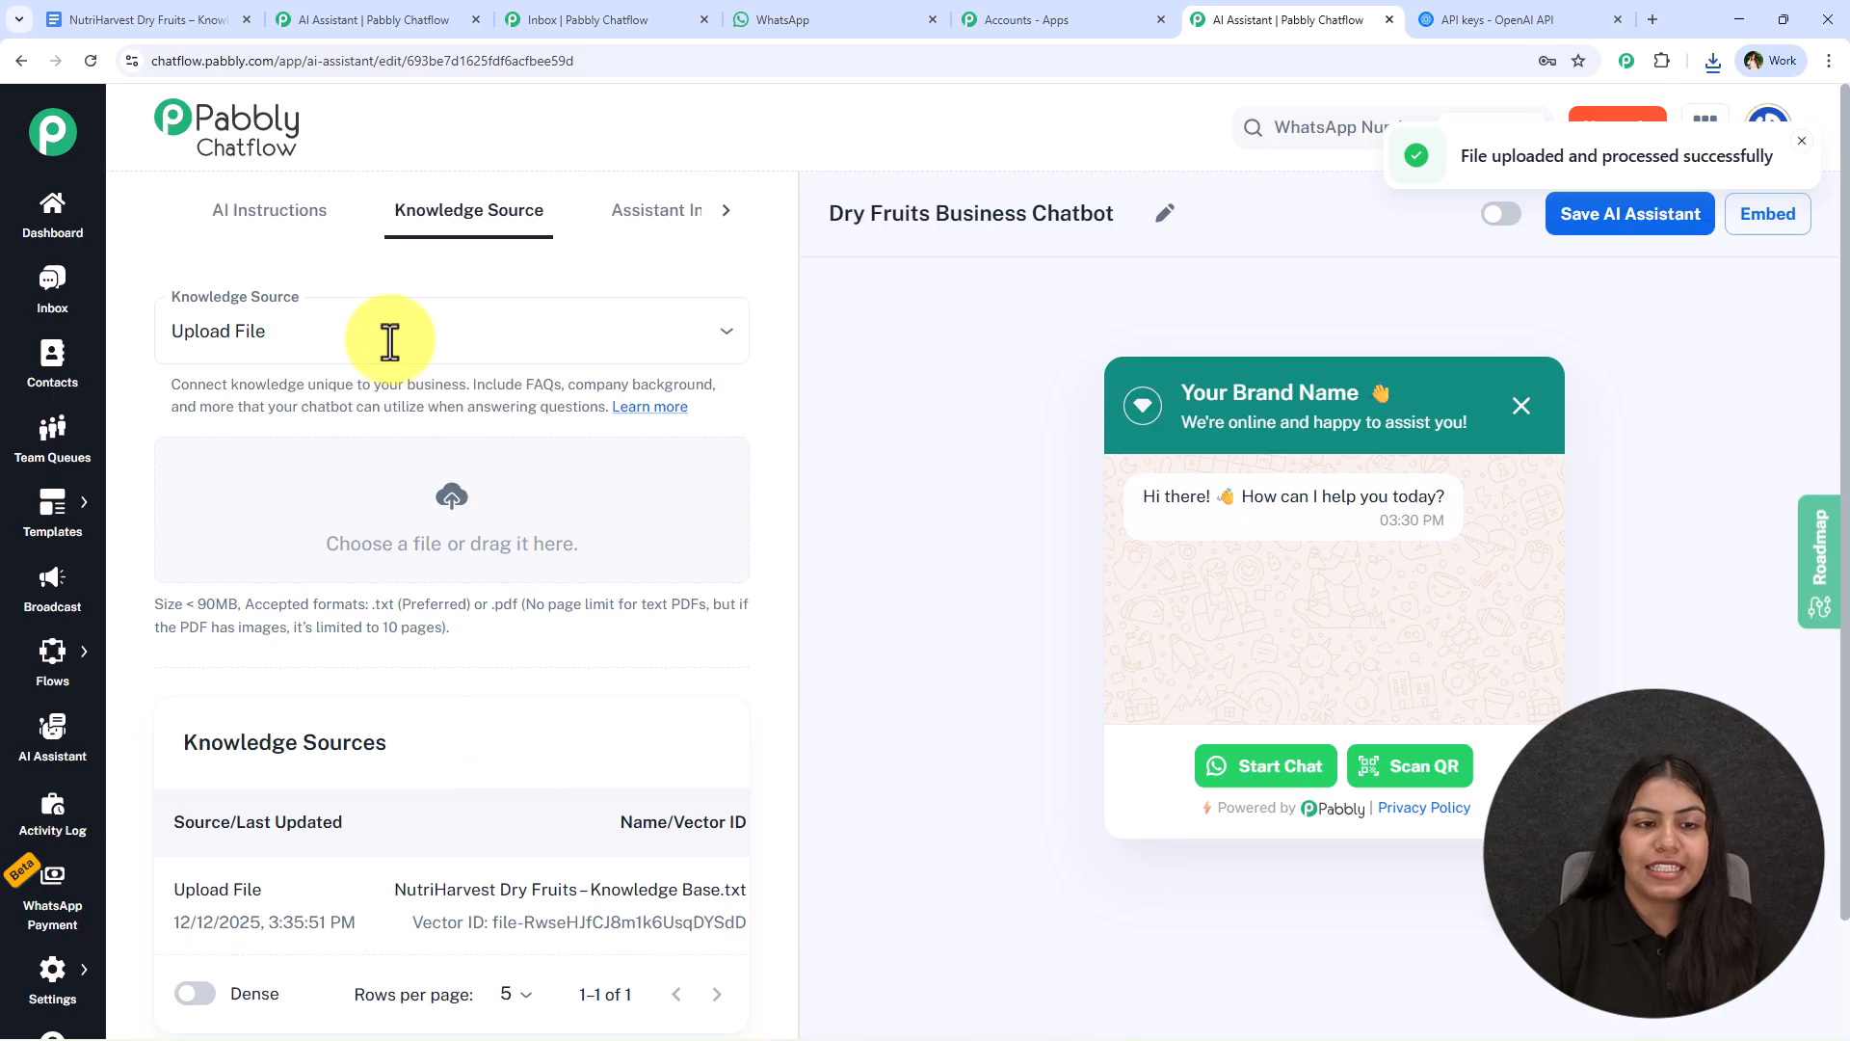
- In the assistant interface settings, replace the placeholder heading name with "NutriHarvest Dry Fruits" copied from the knowledge base title, keeping the wave emoji
click(656, 228)
drag(309, 330, 168, 332)
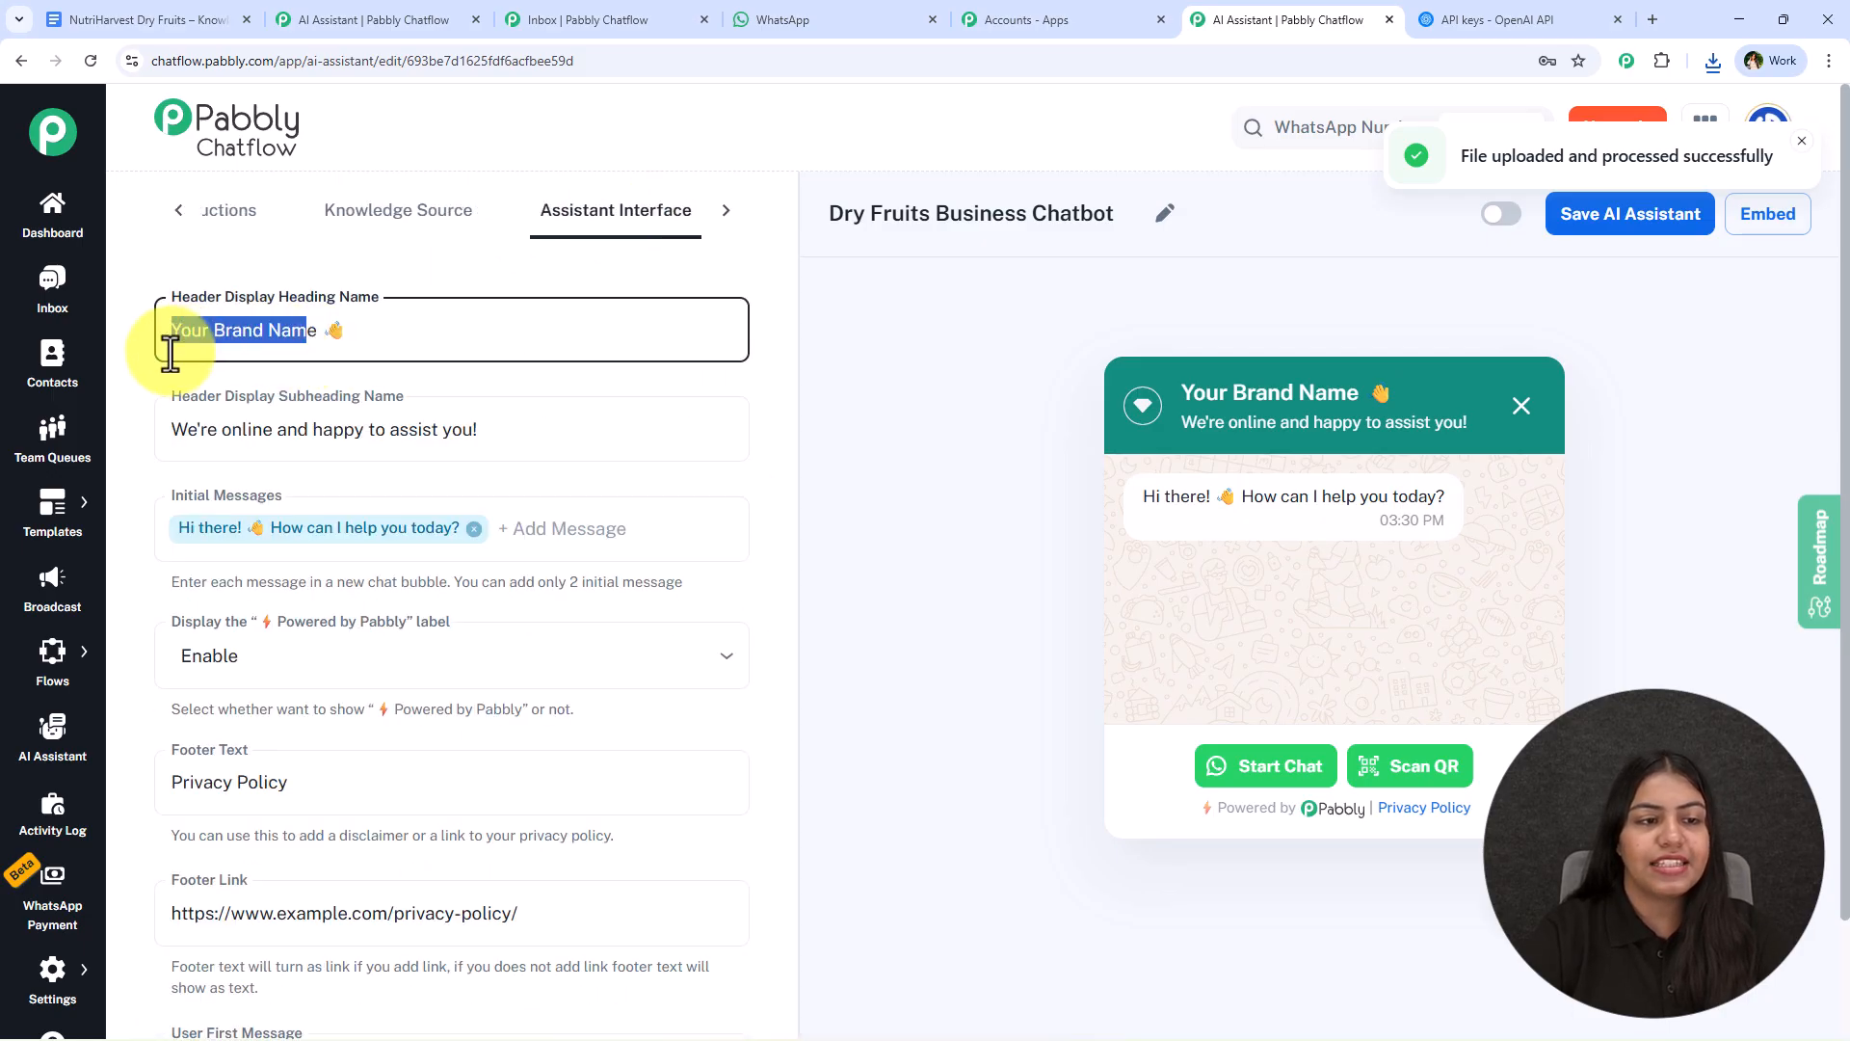
click(1126, 21)
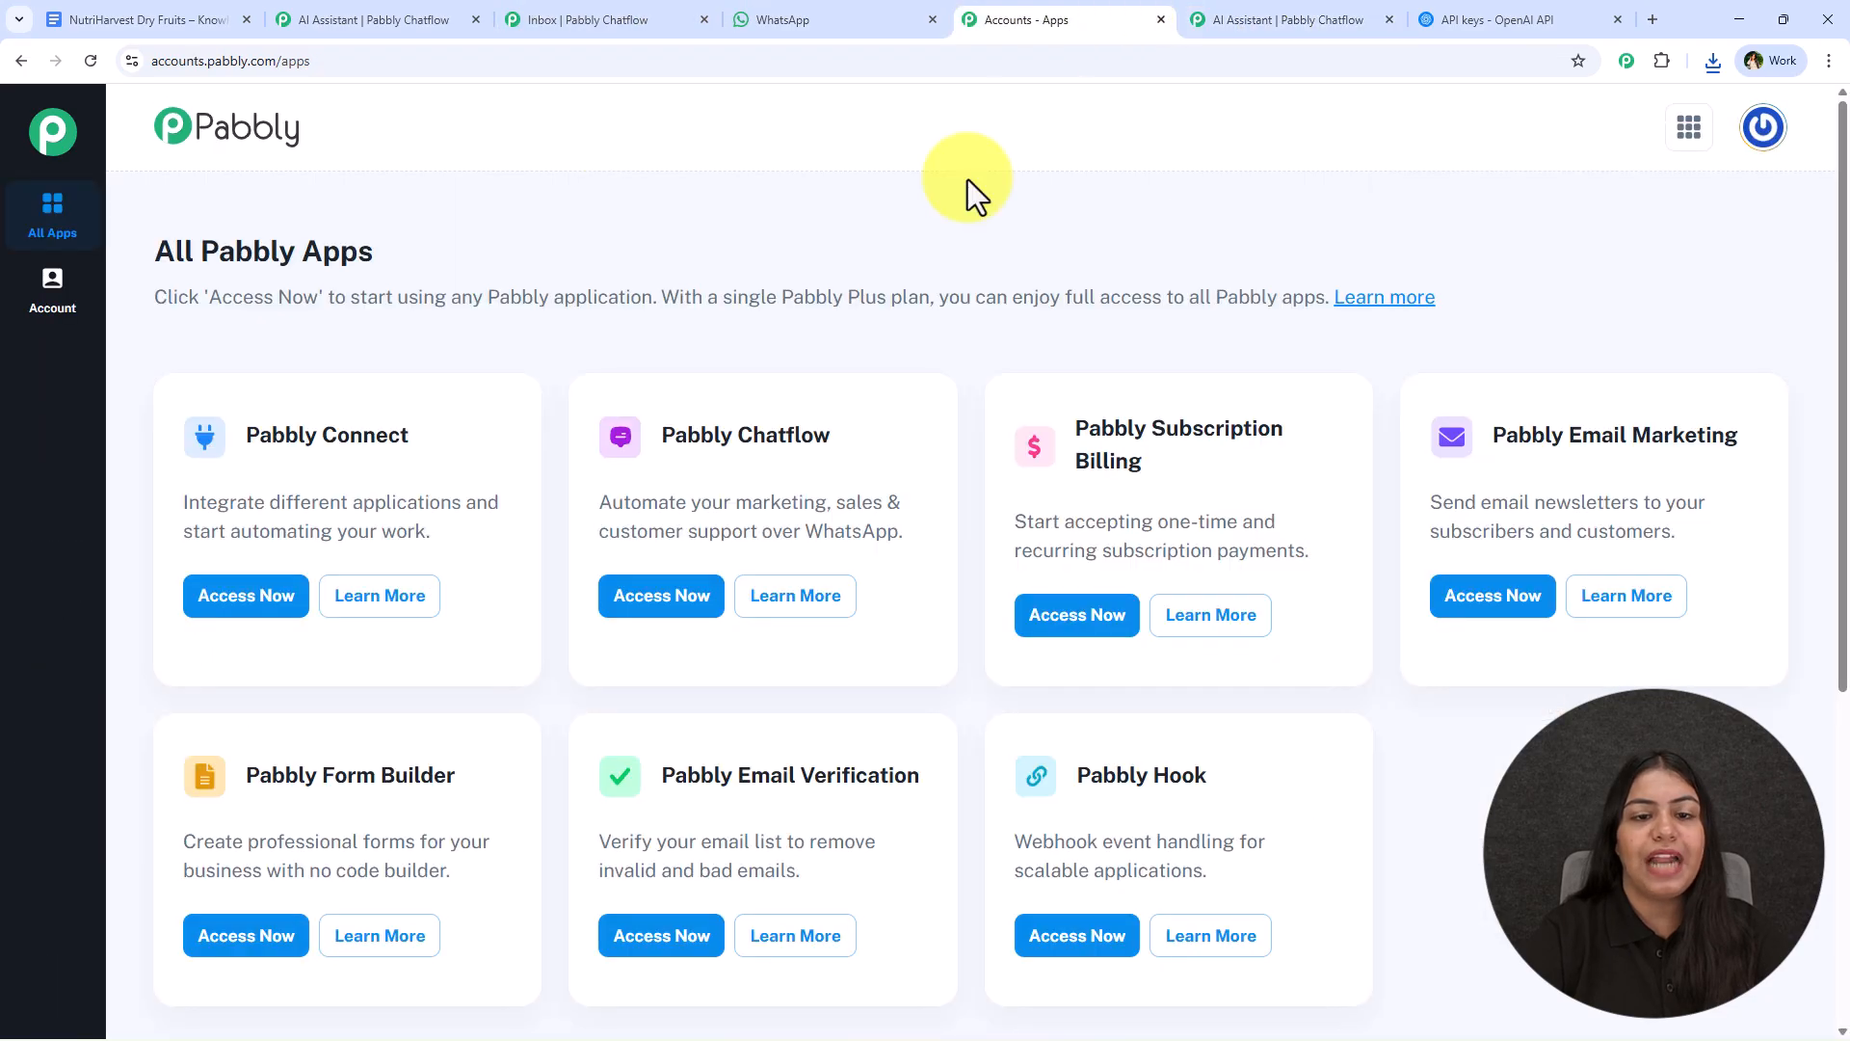
key(ctrl+1)
drag(543, 448, 951, 434)
key(ctrl+c)
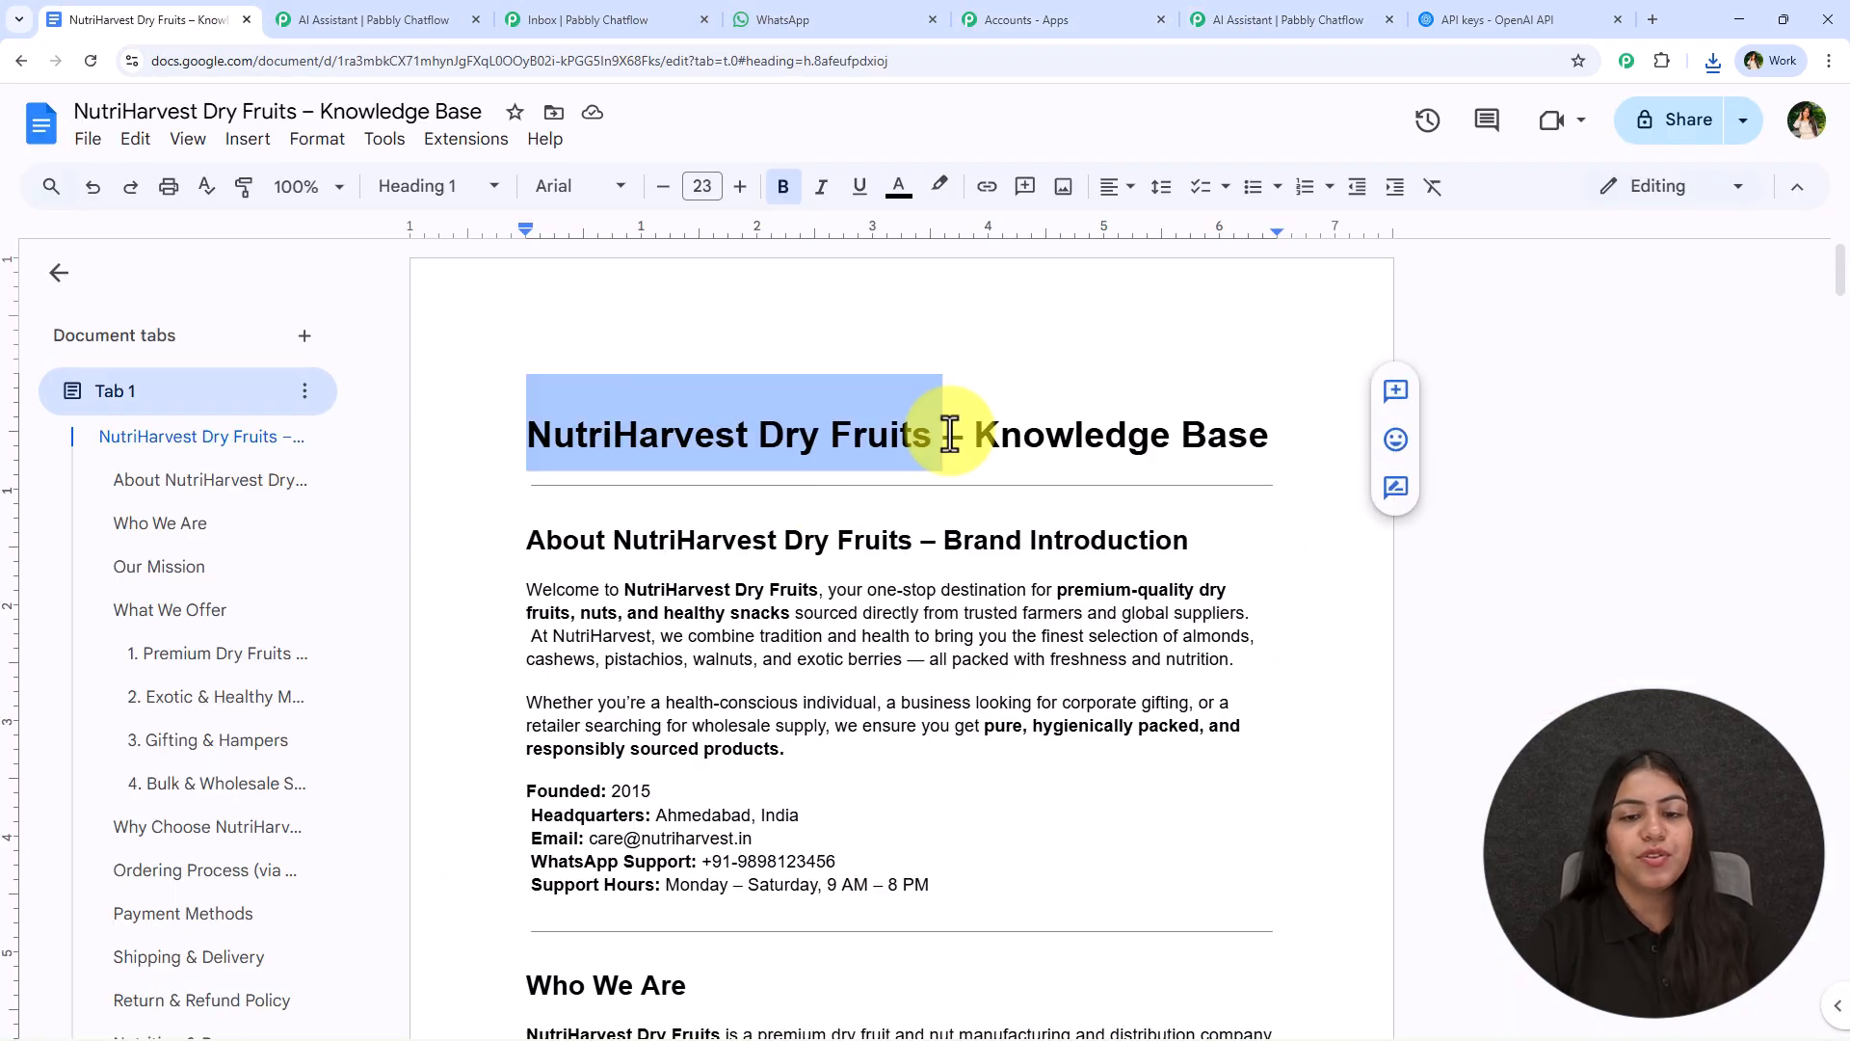
click(1238, 13)
drag(355, 330, 102, 345)
key(ctrl+v)
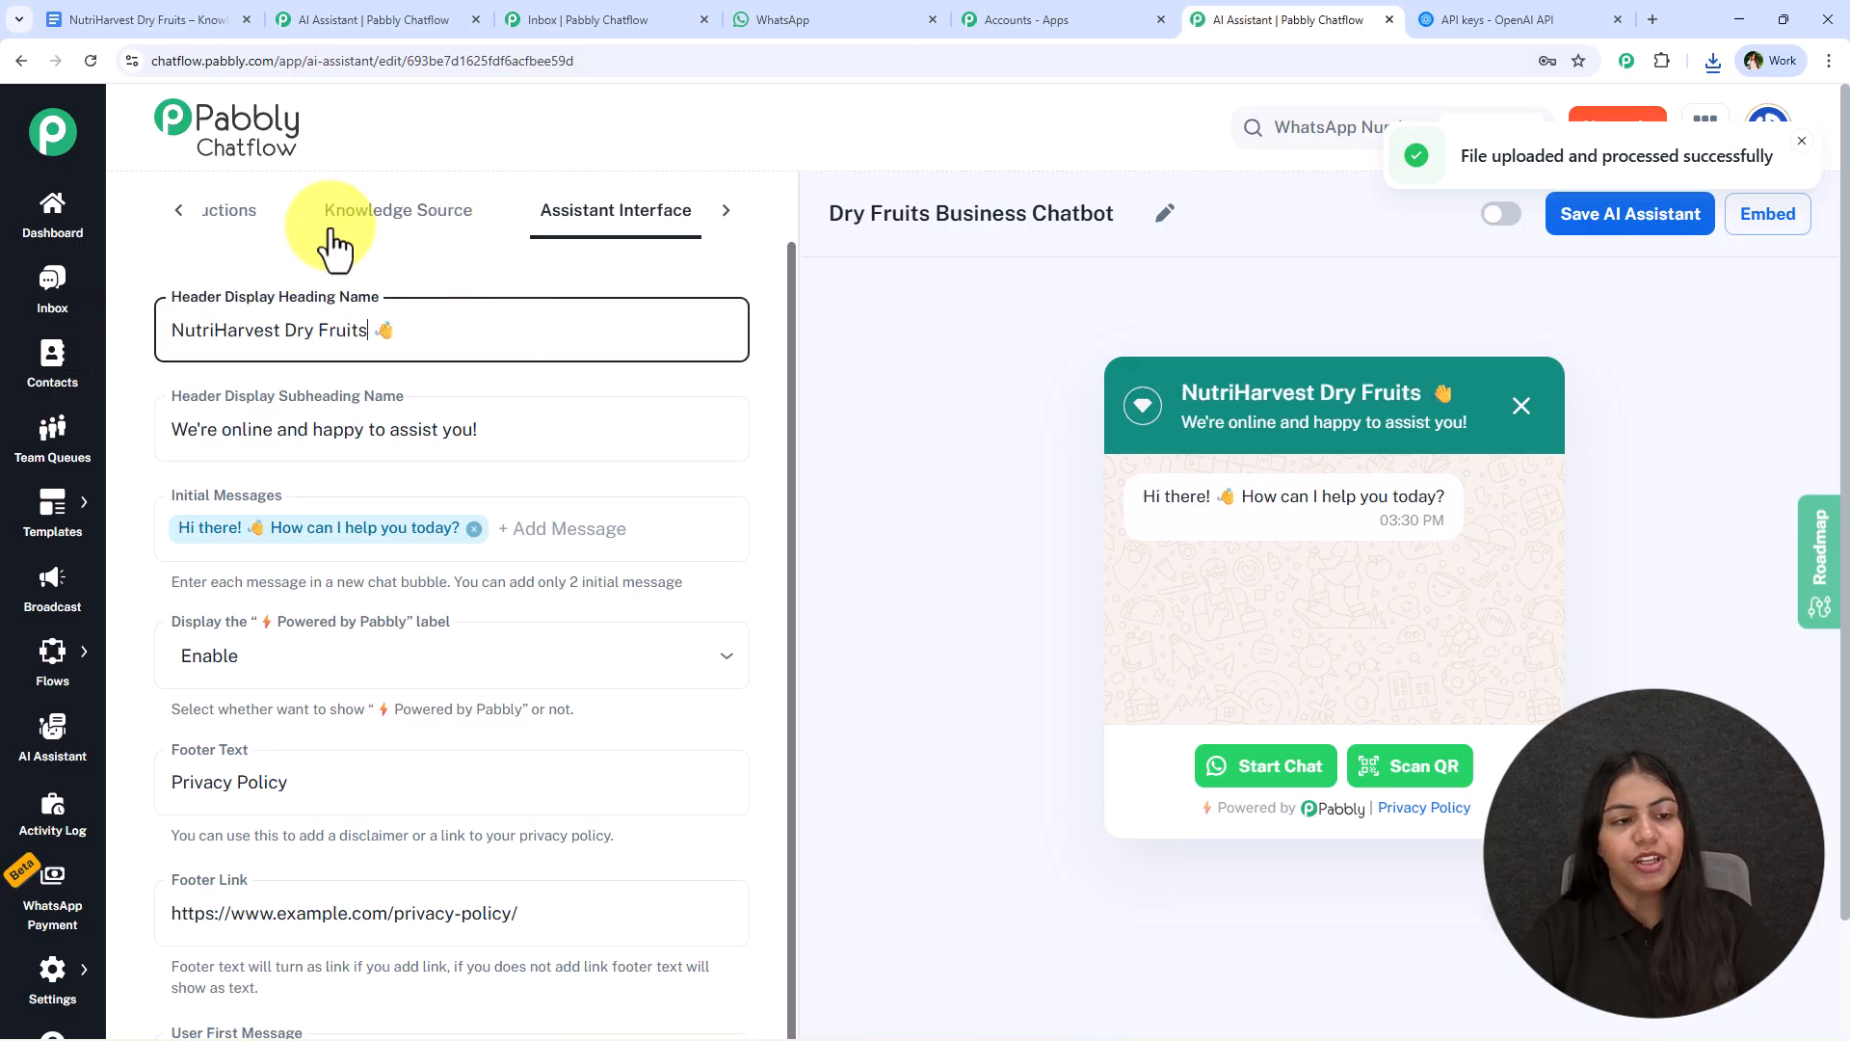
click(529, 442)
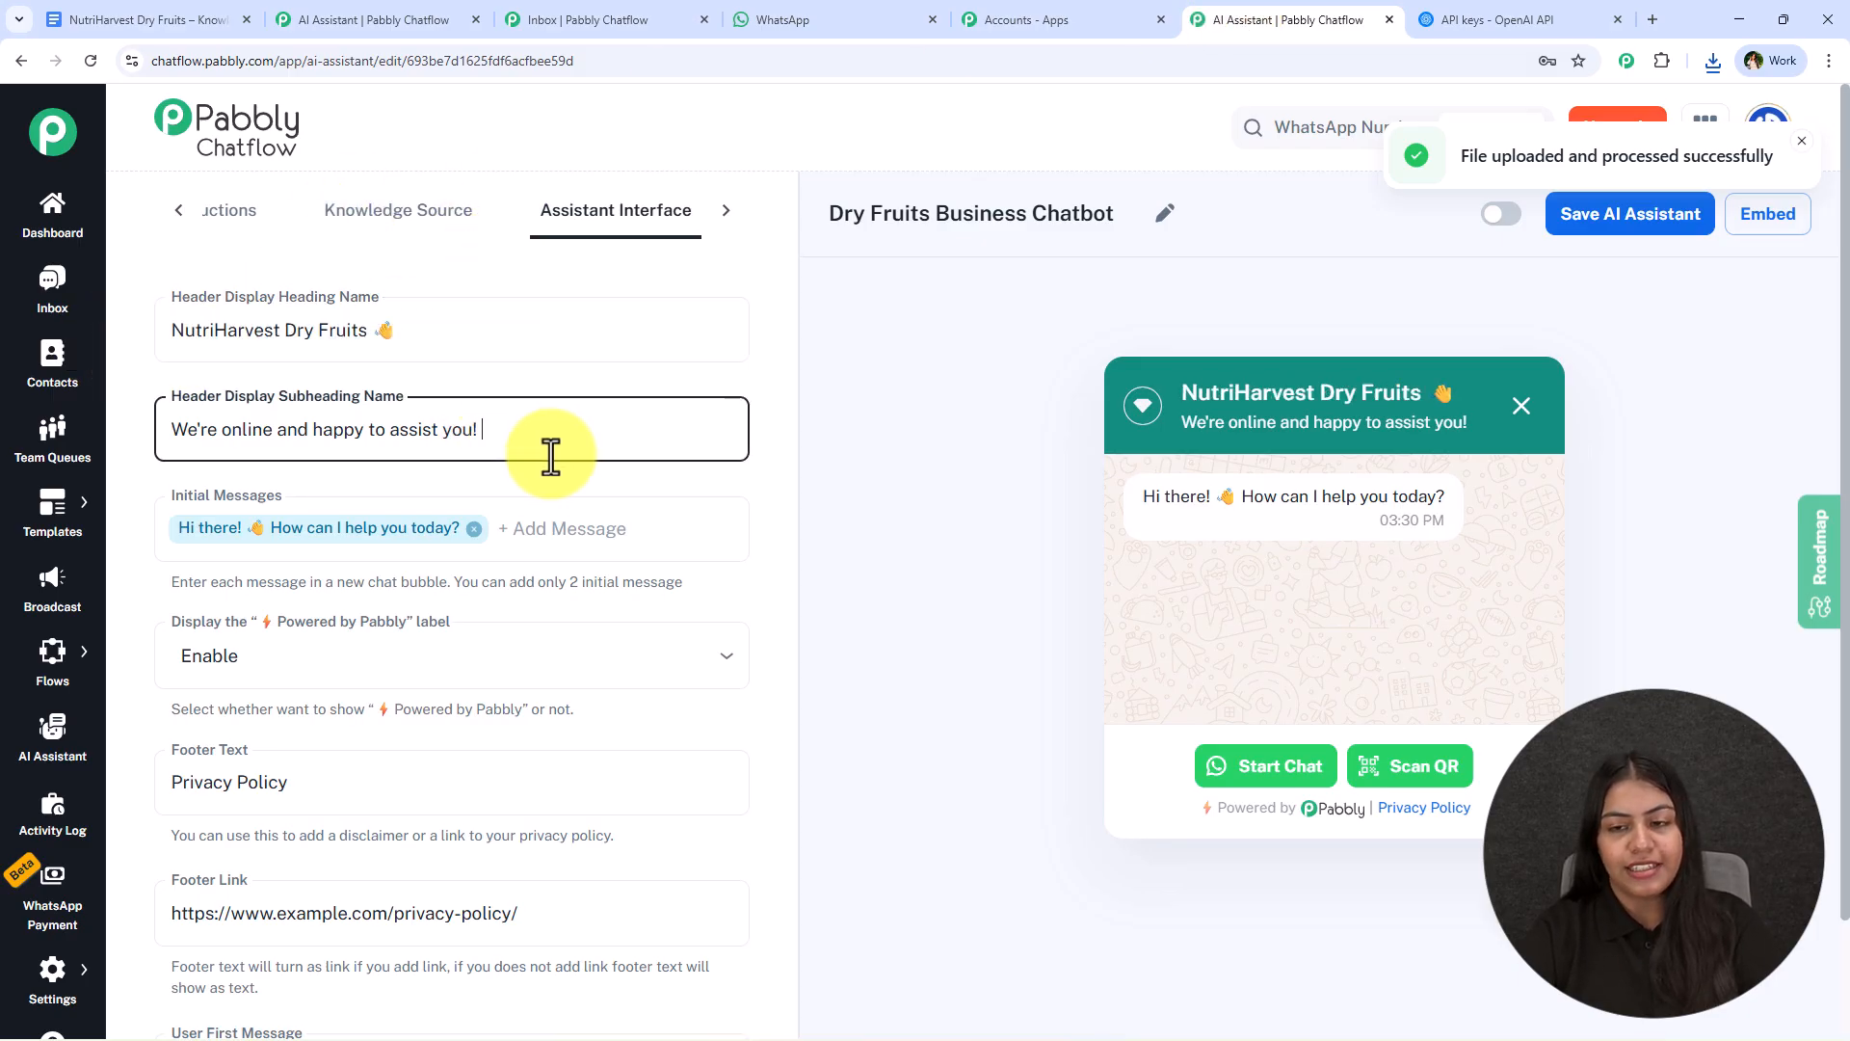
key(ctrl+v)
key(ctrl+z)
- Add "NutriHarvest Dry Fruits" as a second initial message of the assistant
click(626, 520)
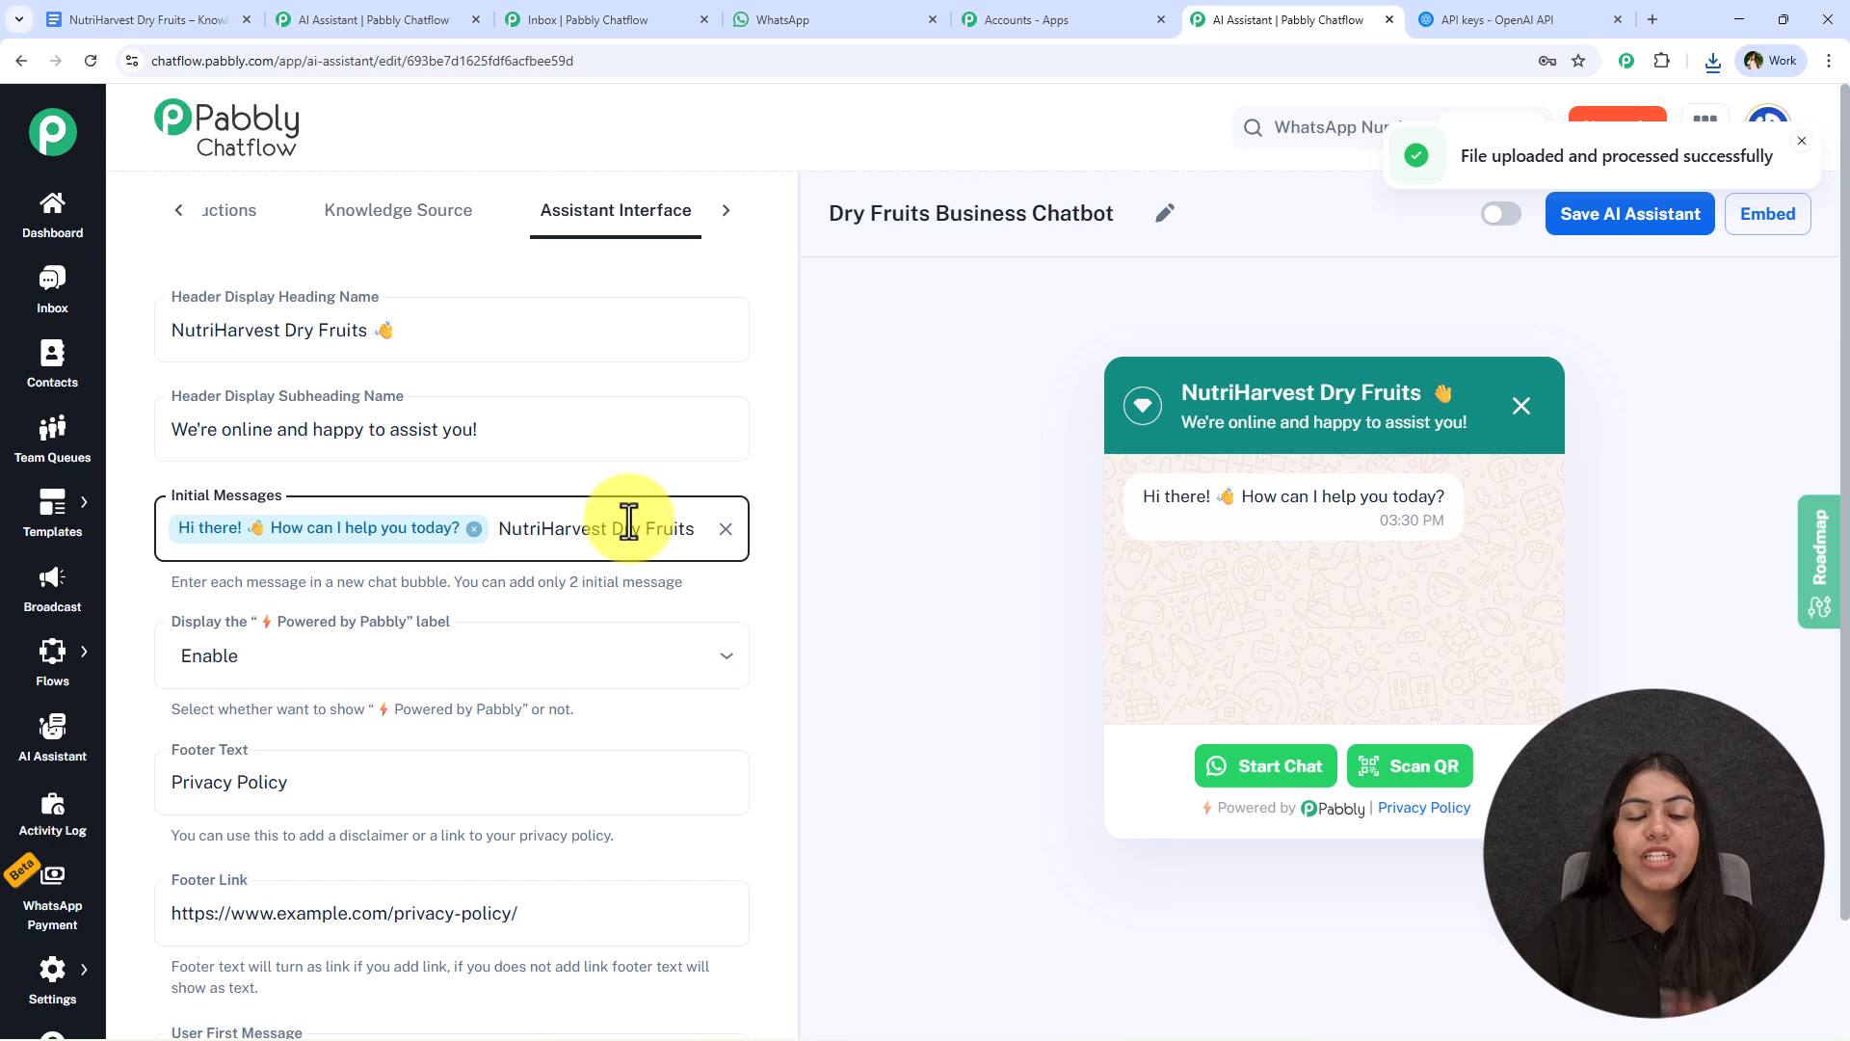
key(Return)
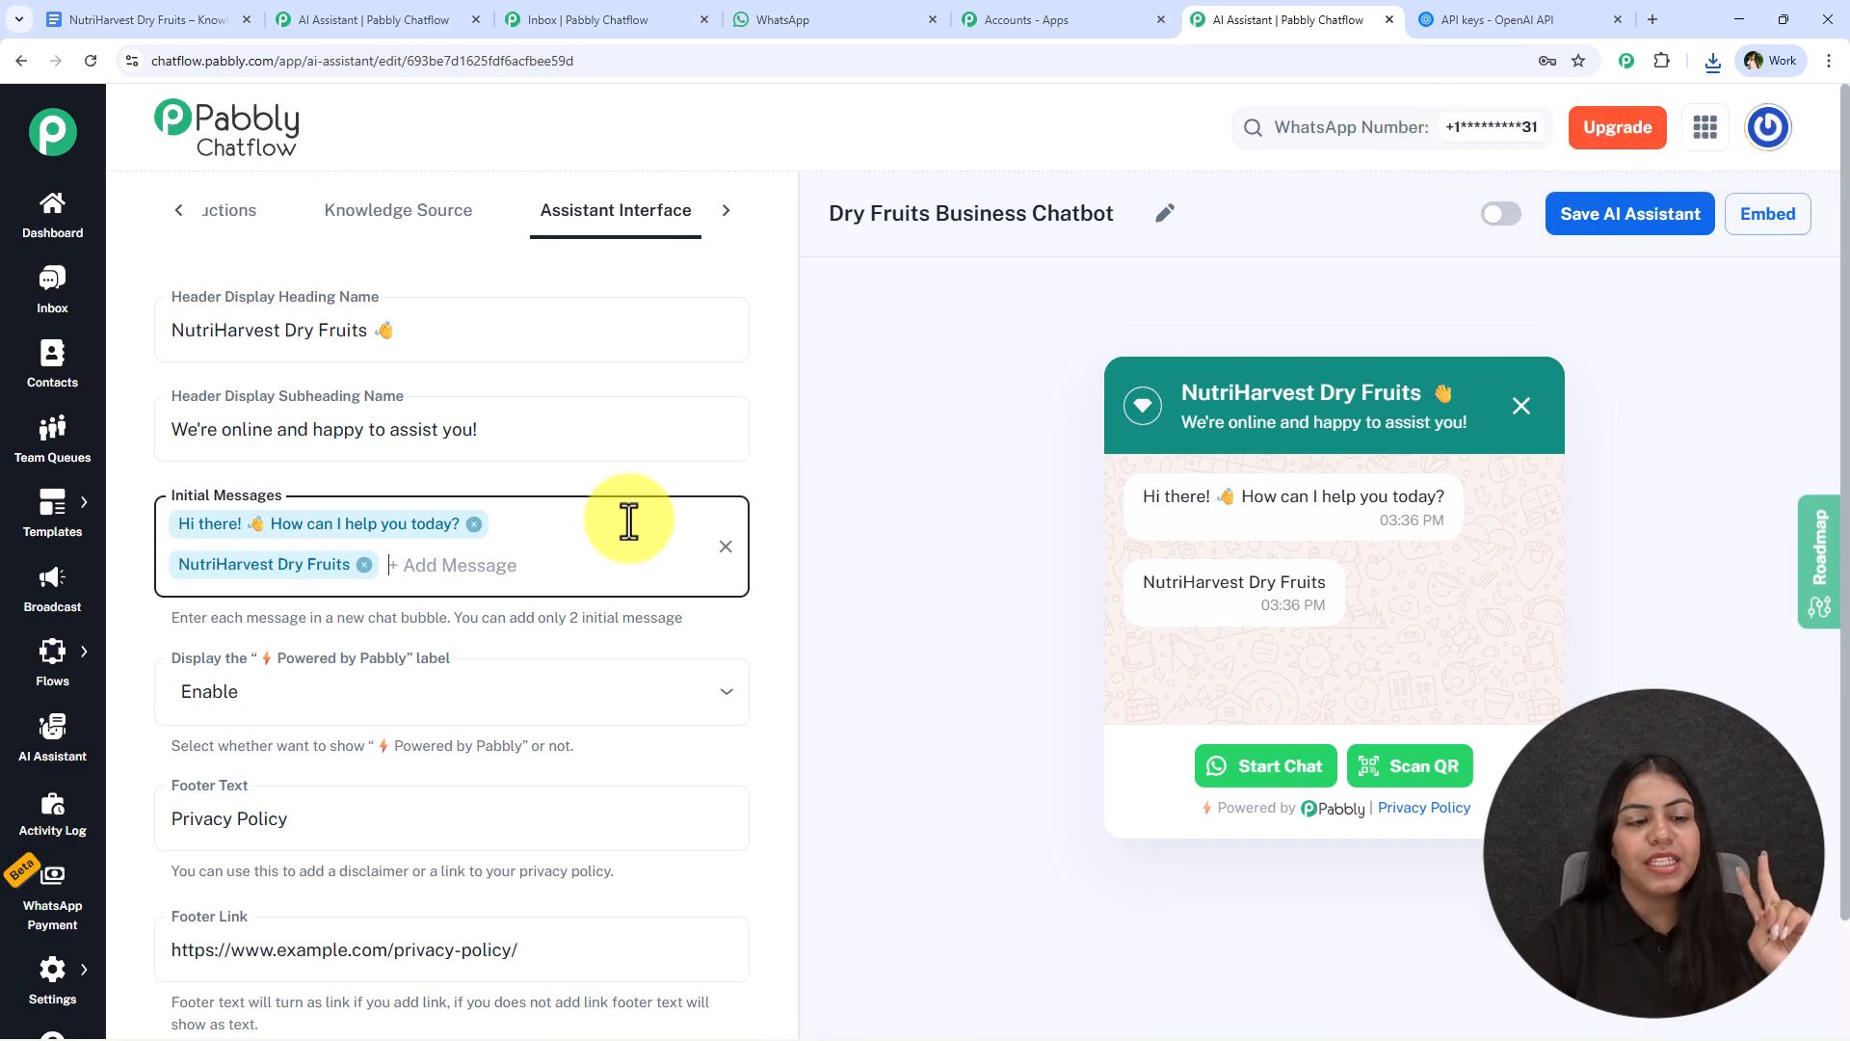
- Disable the "Powered by Pabbly" label and set it back to Enable
scroll(620, 516, down, 2)
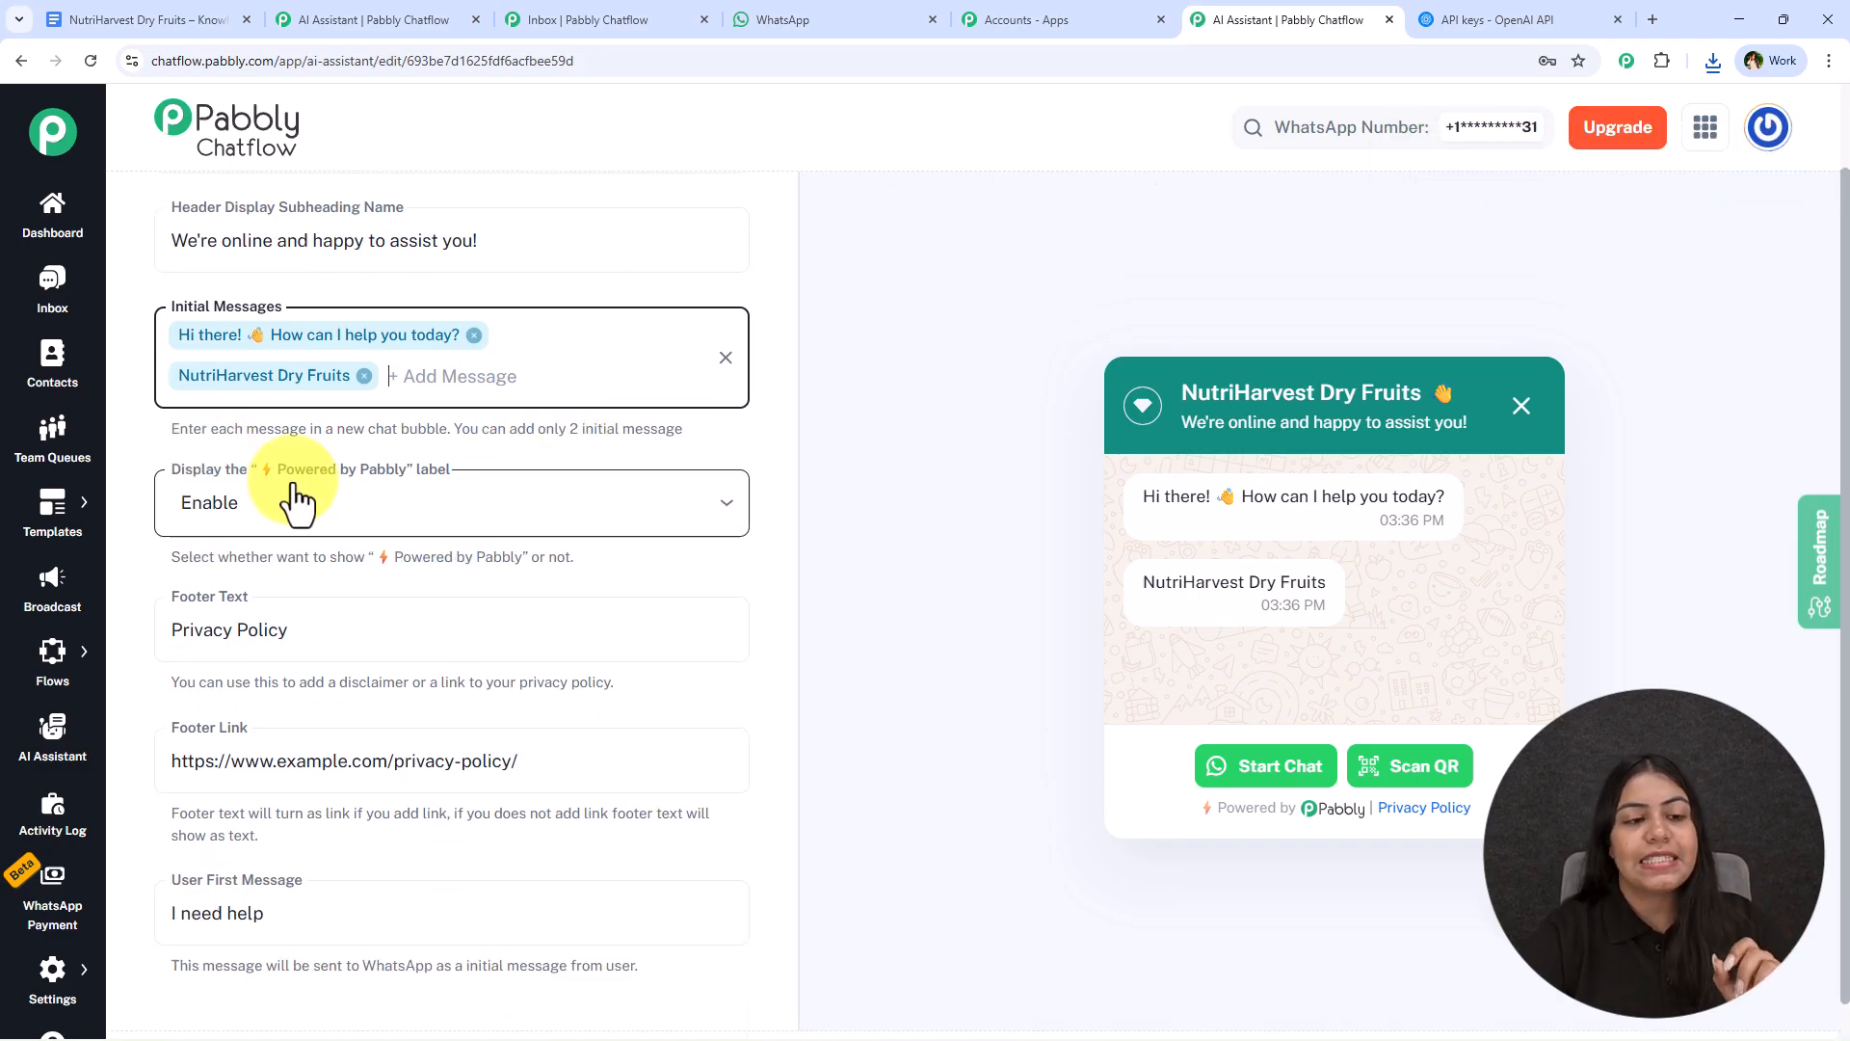
click(621, 520)
click(280, 569)
click(206, 511)
click(277, 609)
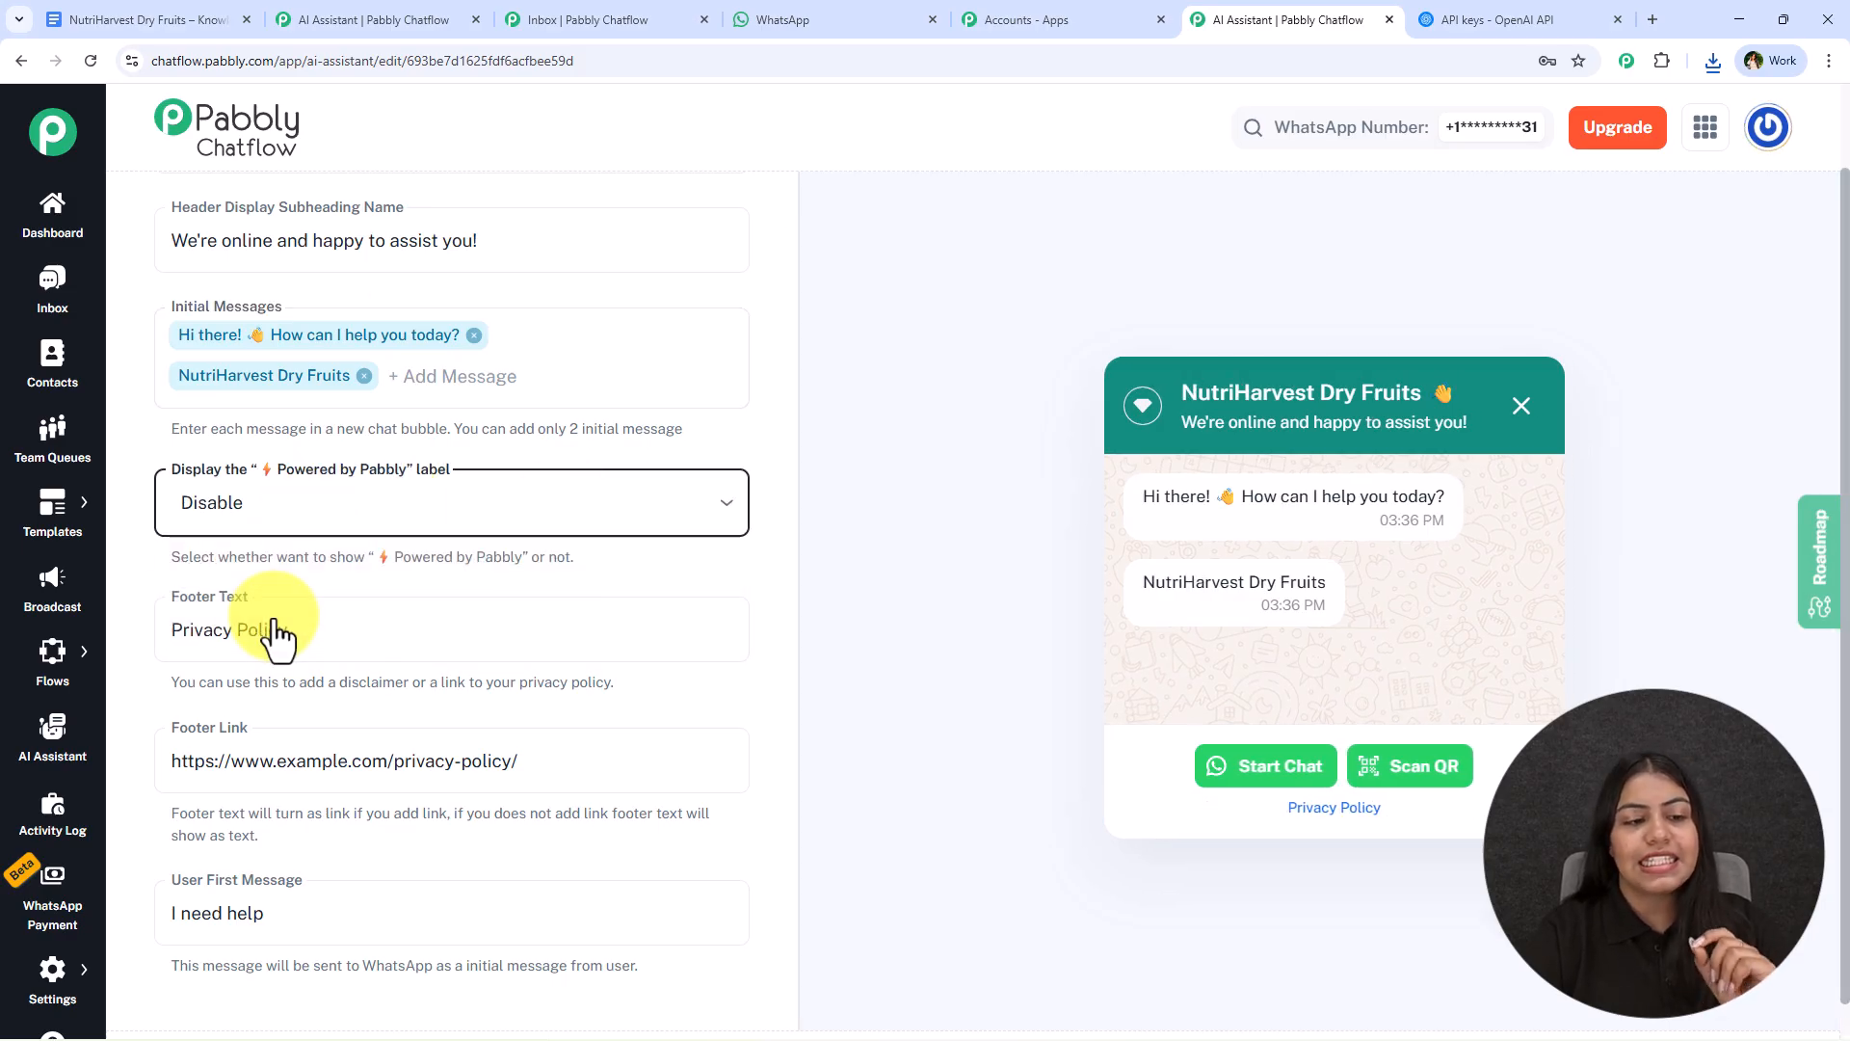
click(376, 533)
click(358, 561)
- Examine the footer text hint about adding a disclaimer or a privacy policy link
scroll(309, 652, down, 1)
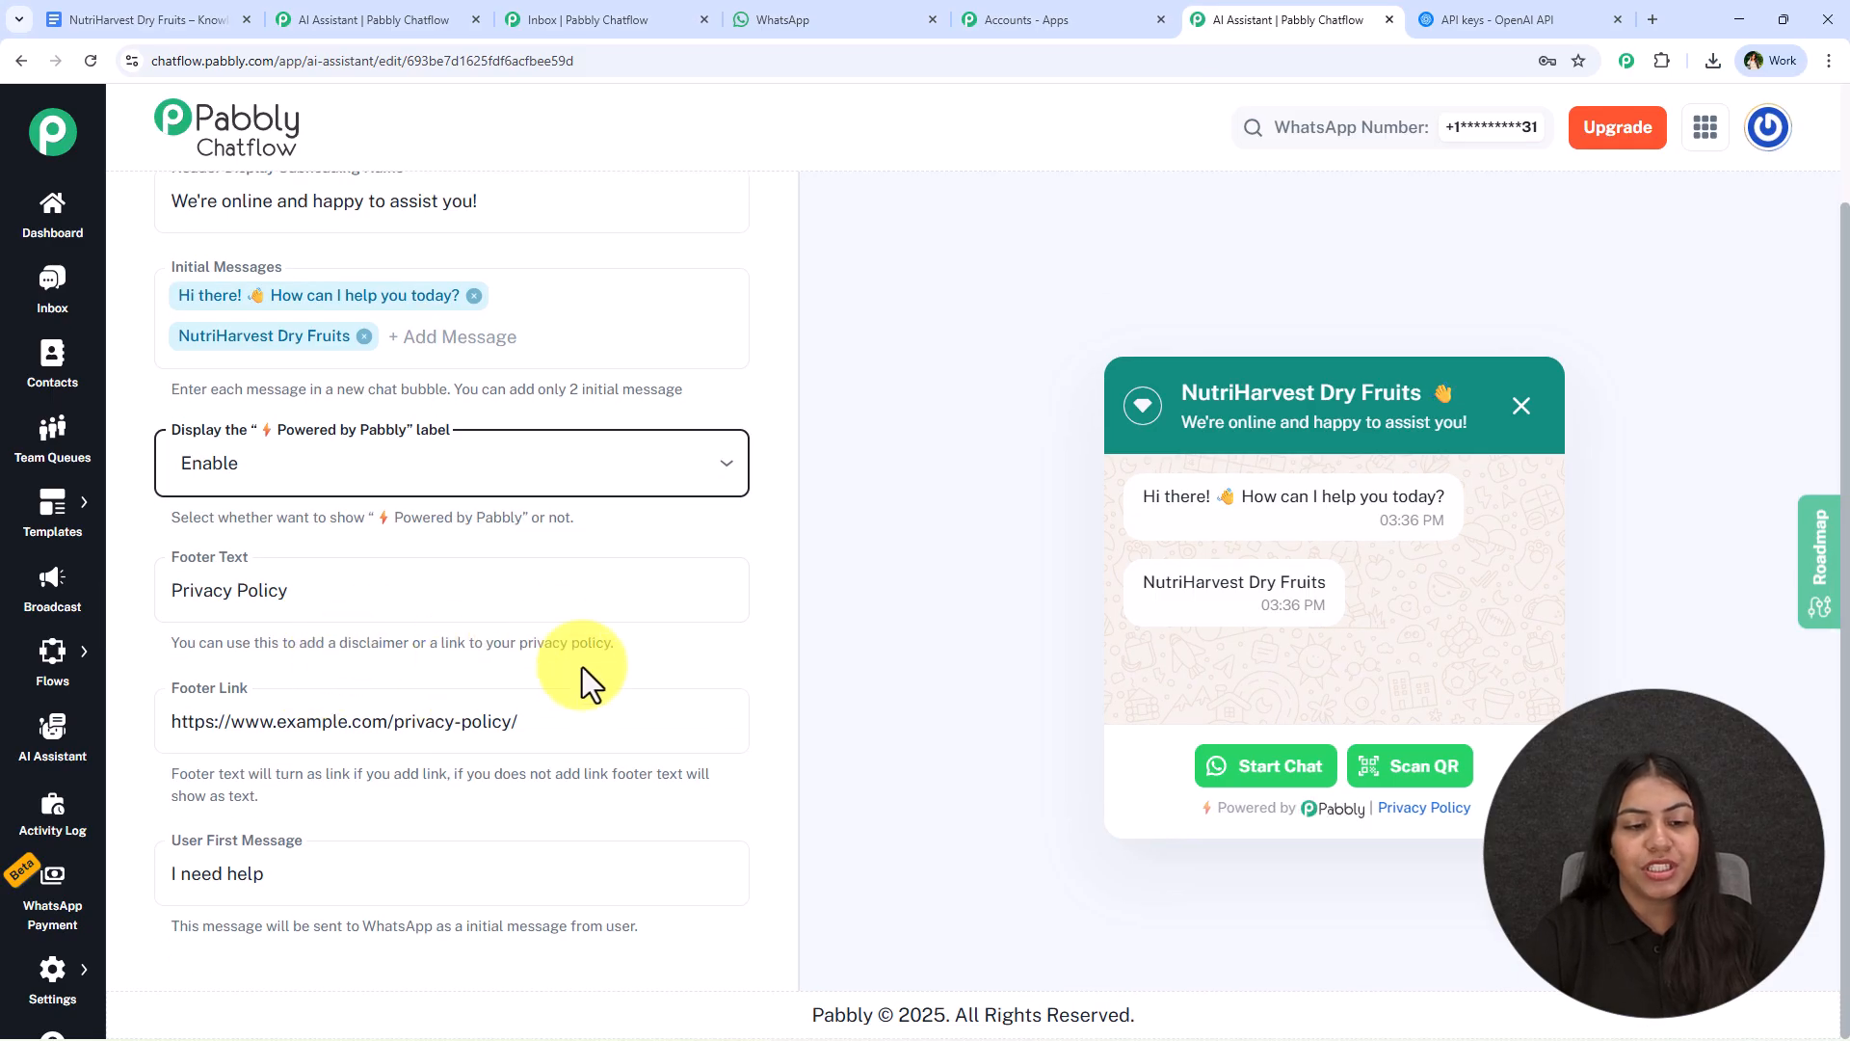
drag(300, 644, 358, 644)
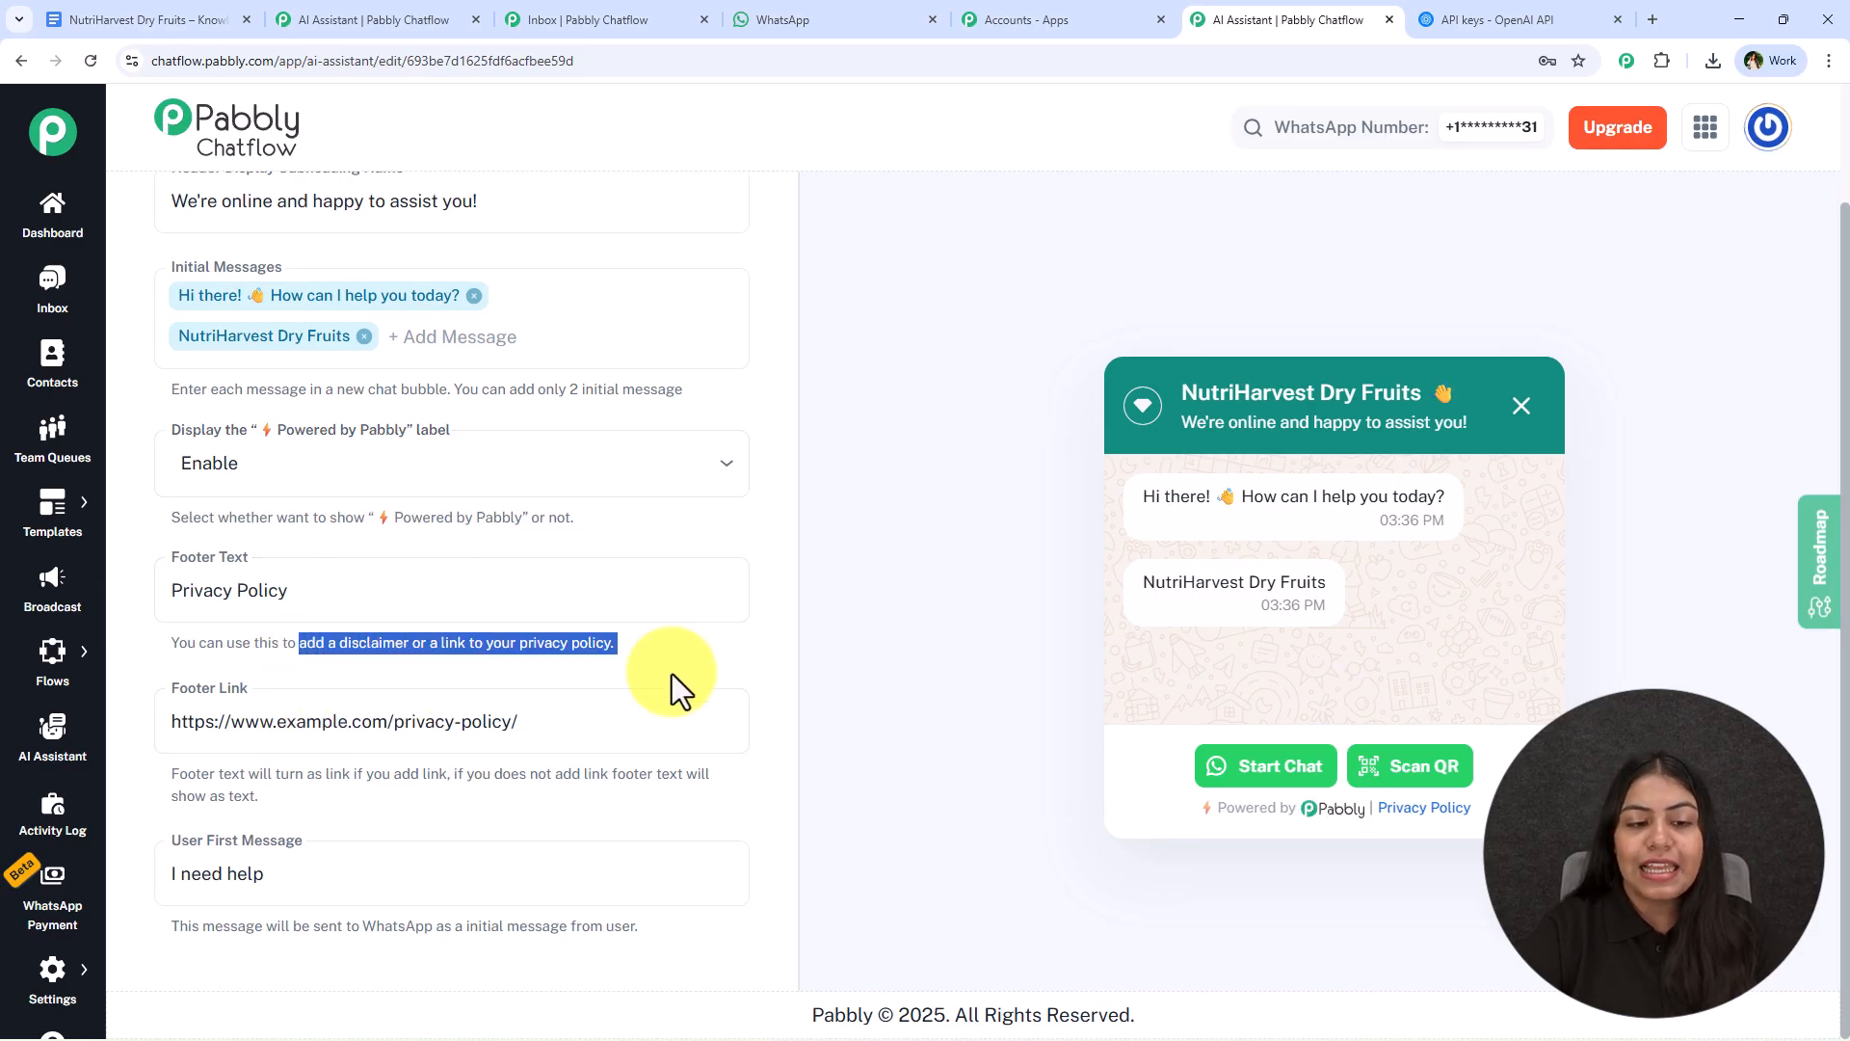
click(704, 667)
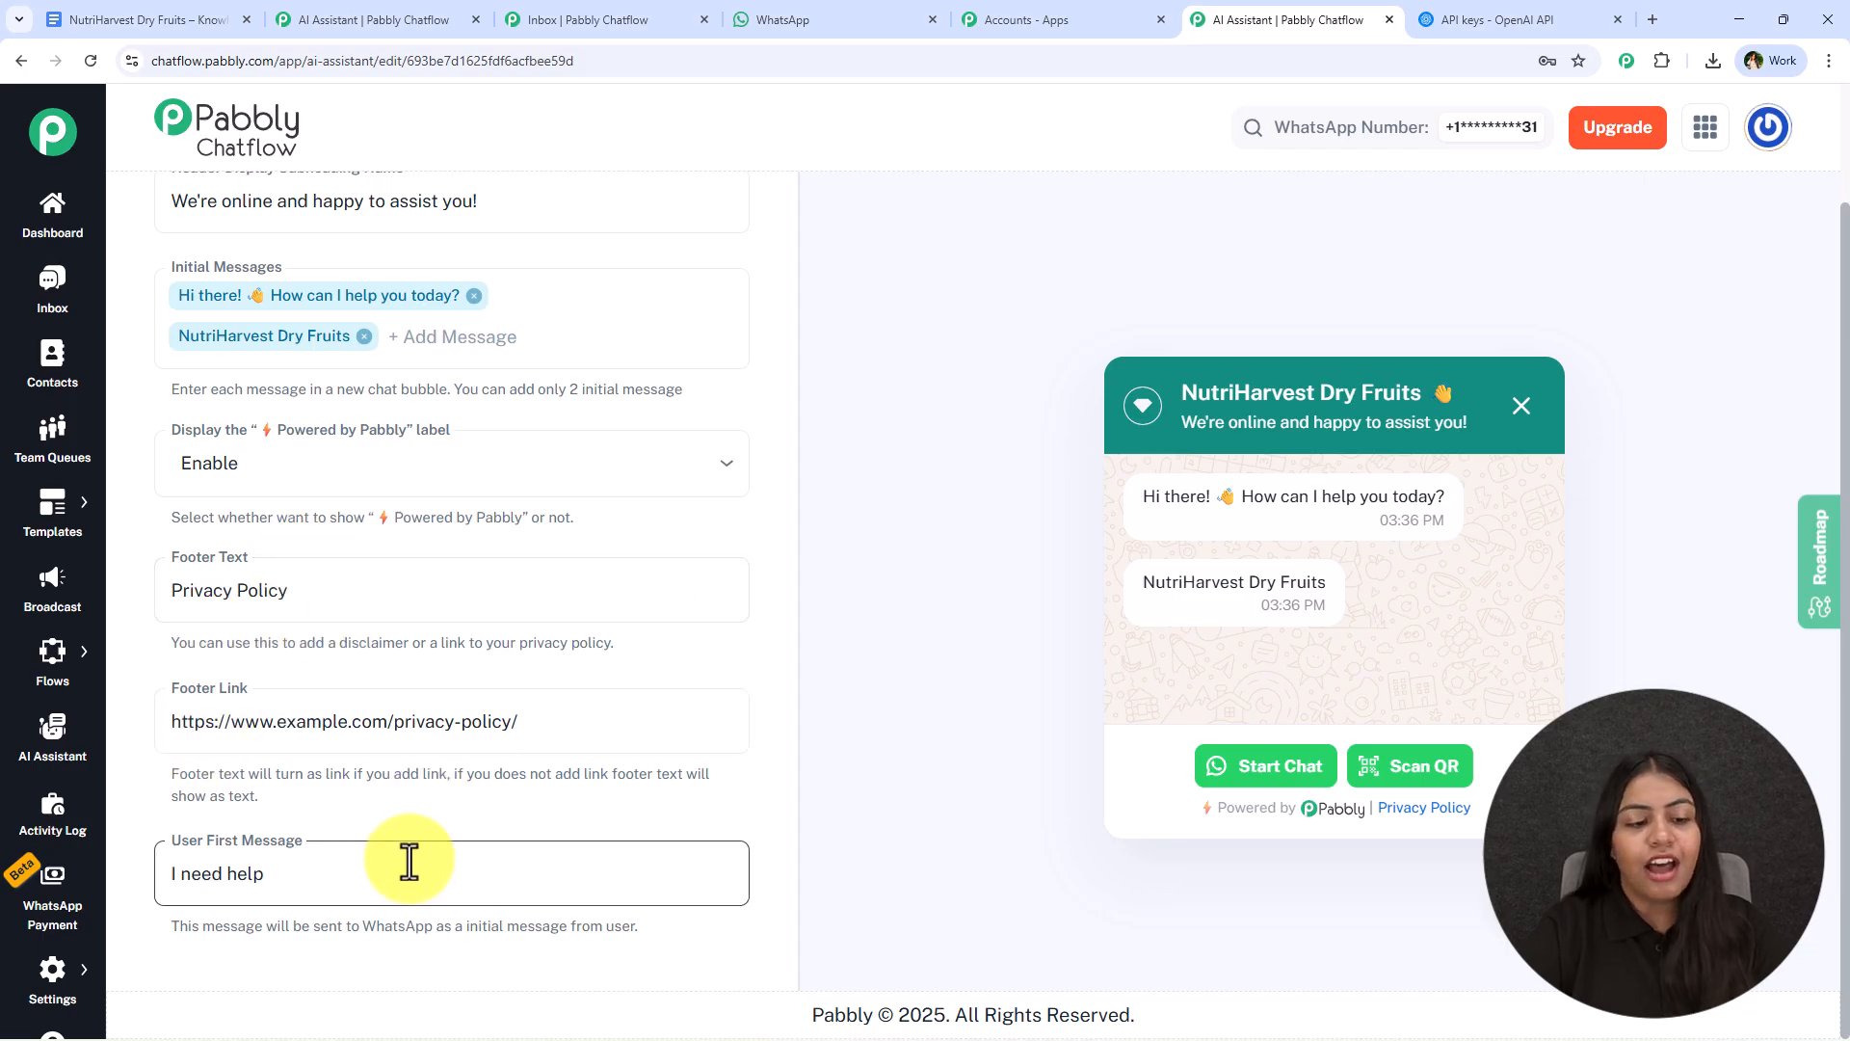
- Replace the user first message with "Hey !"
drag(409, 876, 174, 905)
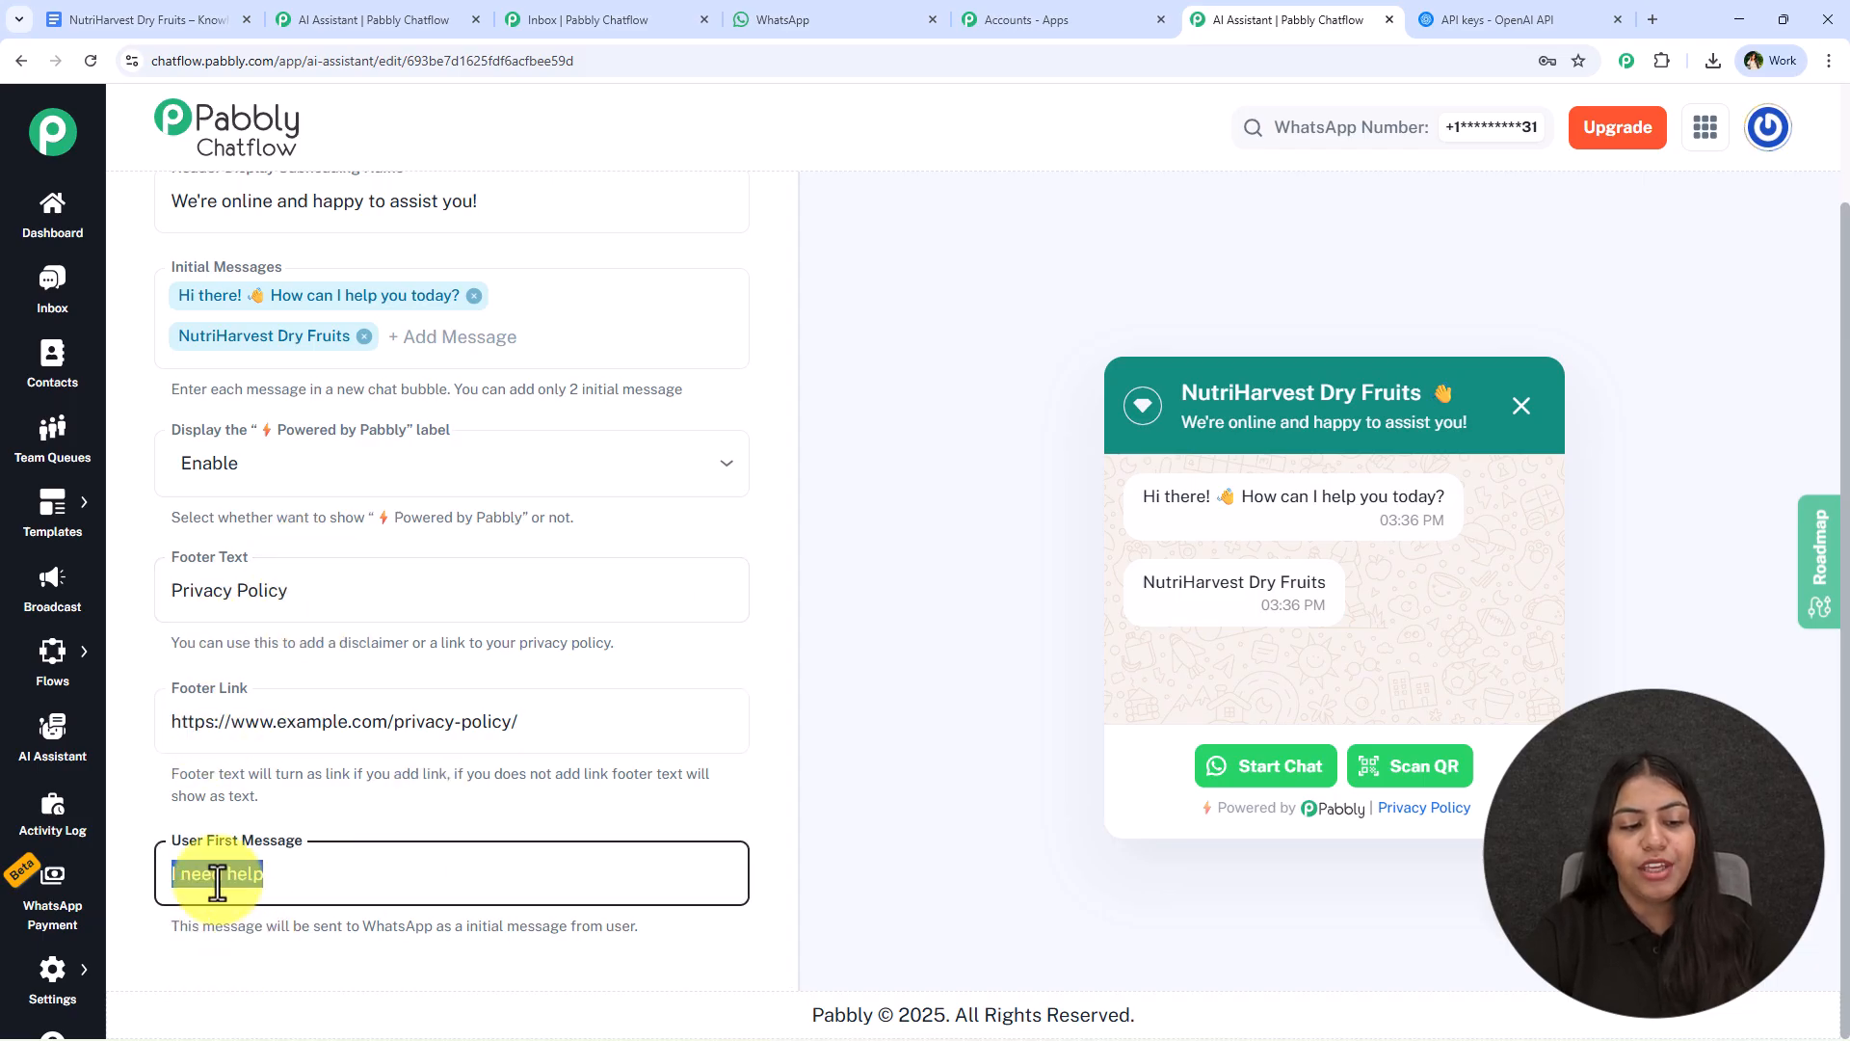
text(Hey)
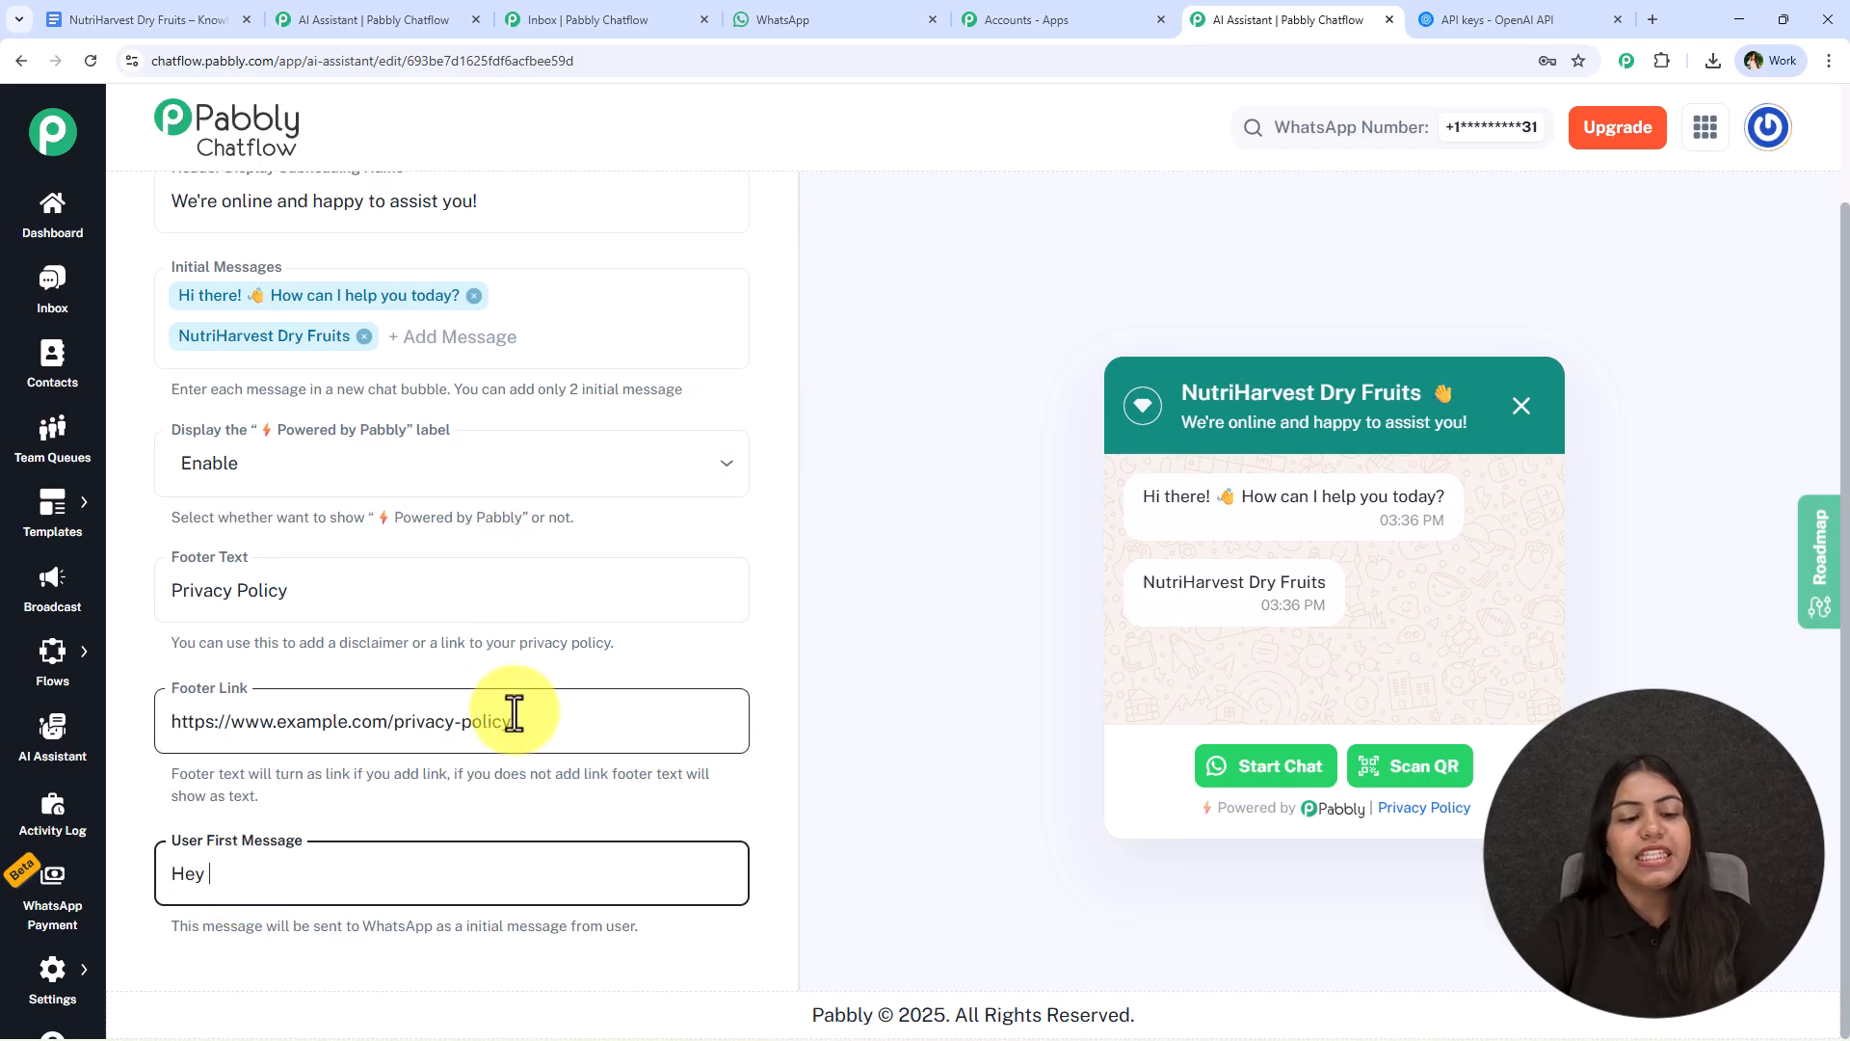
scroll(511, 727, up, 1)
text(!)
- Set the assistant's theme mode to Dark in the styling settings
scroll(553, 298, up, 2)
click(718, 219)
click(653, 222)
click(359, 328)
click(289, 424)
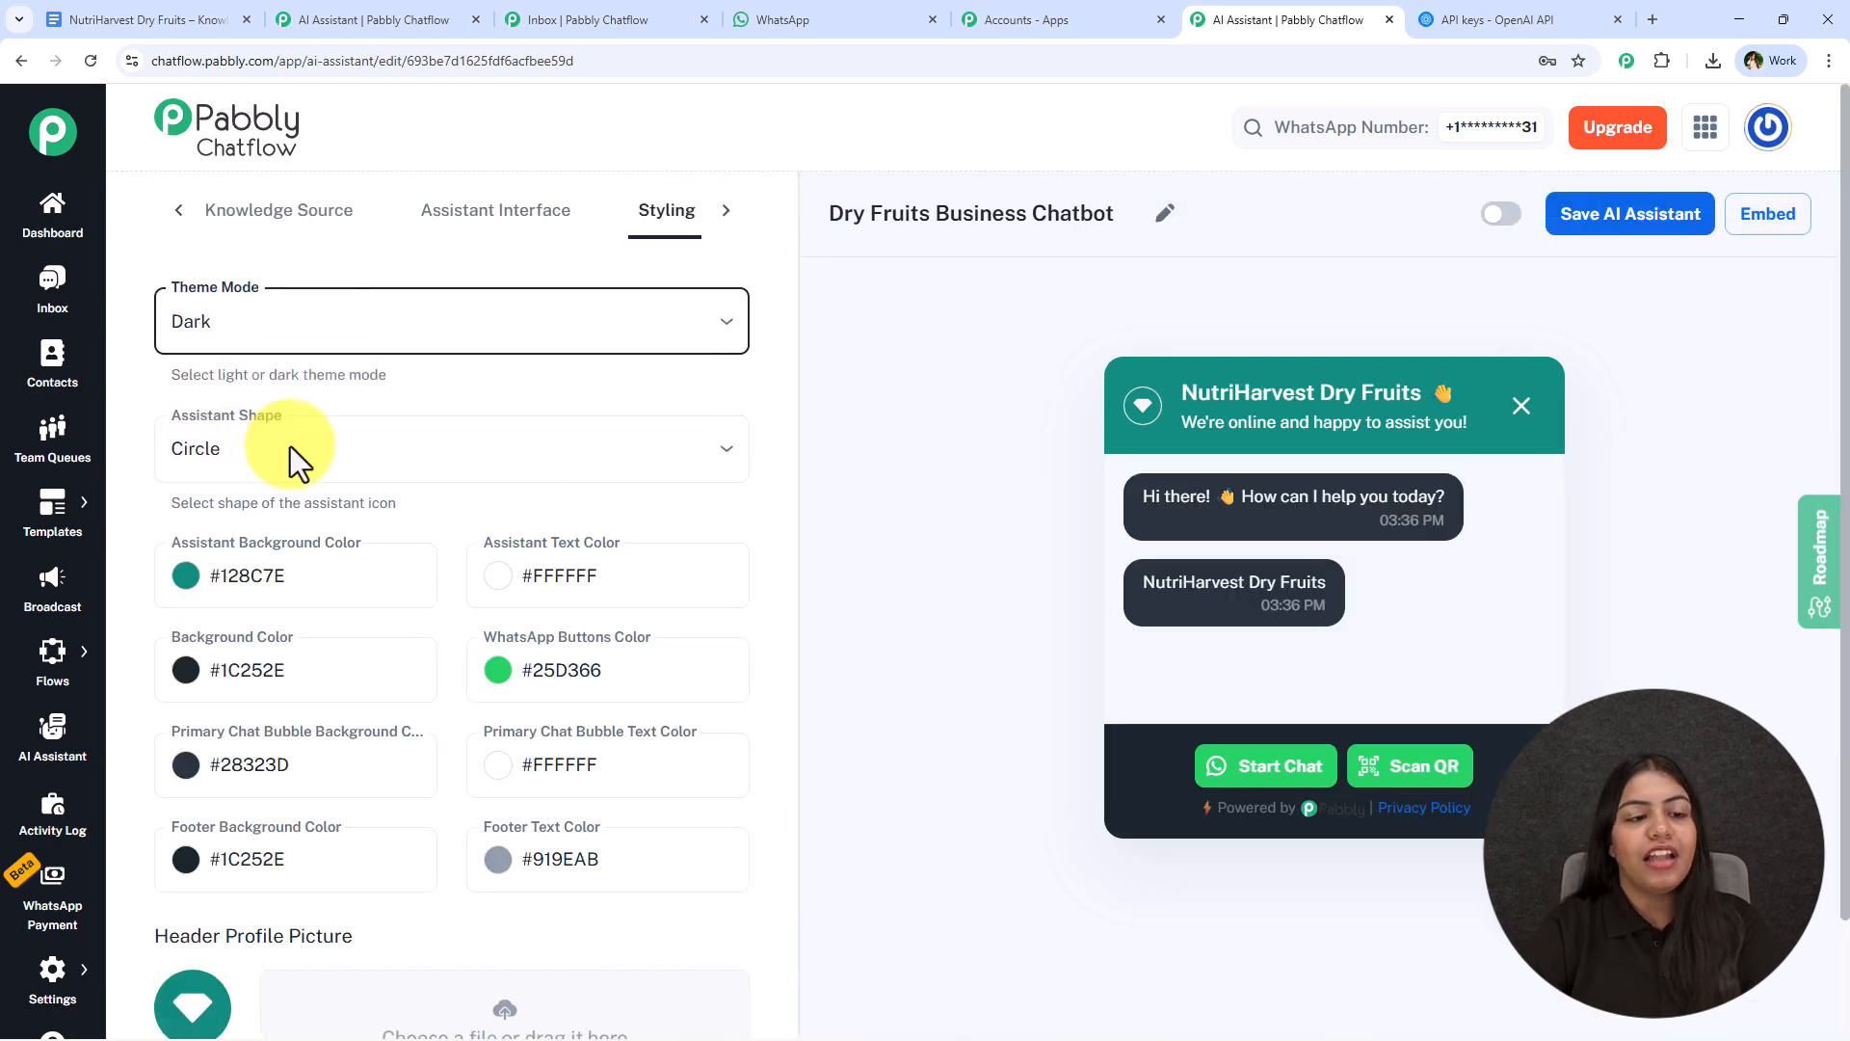
- Try the Square assistant shape and set the shape to Rounded Square instead
click(298, 451)
click(262, 568)
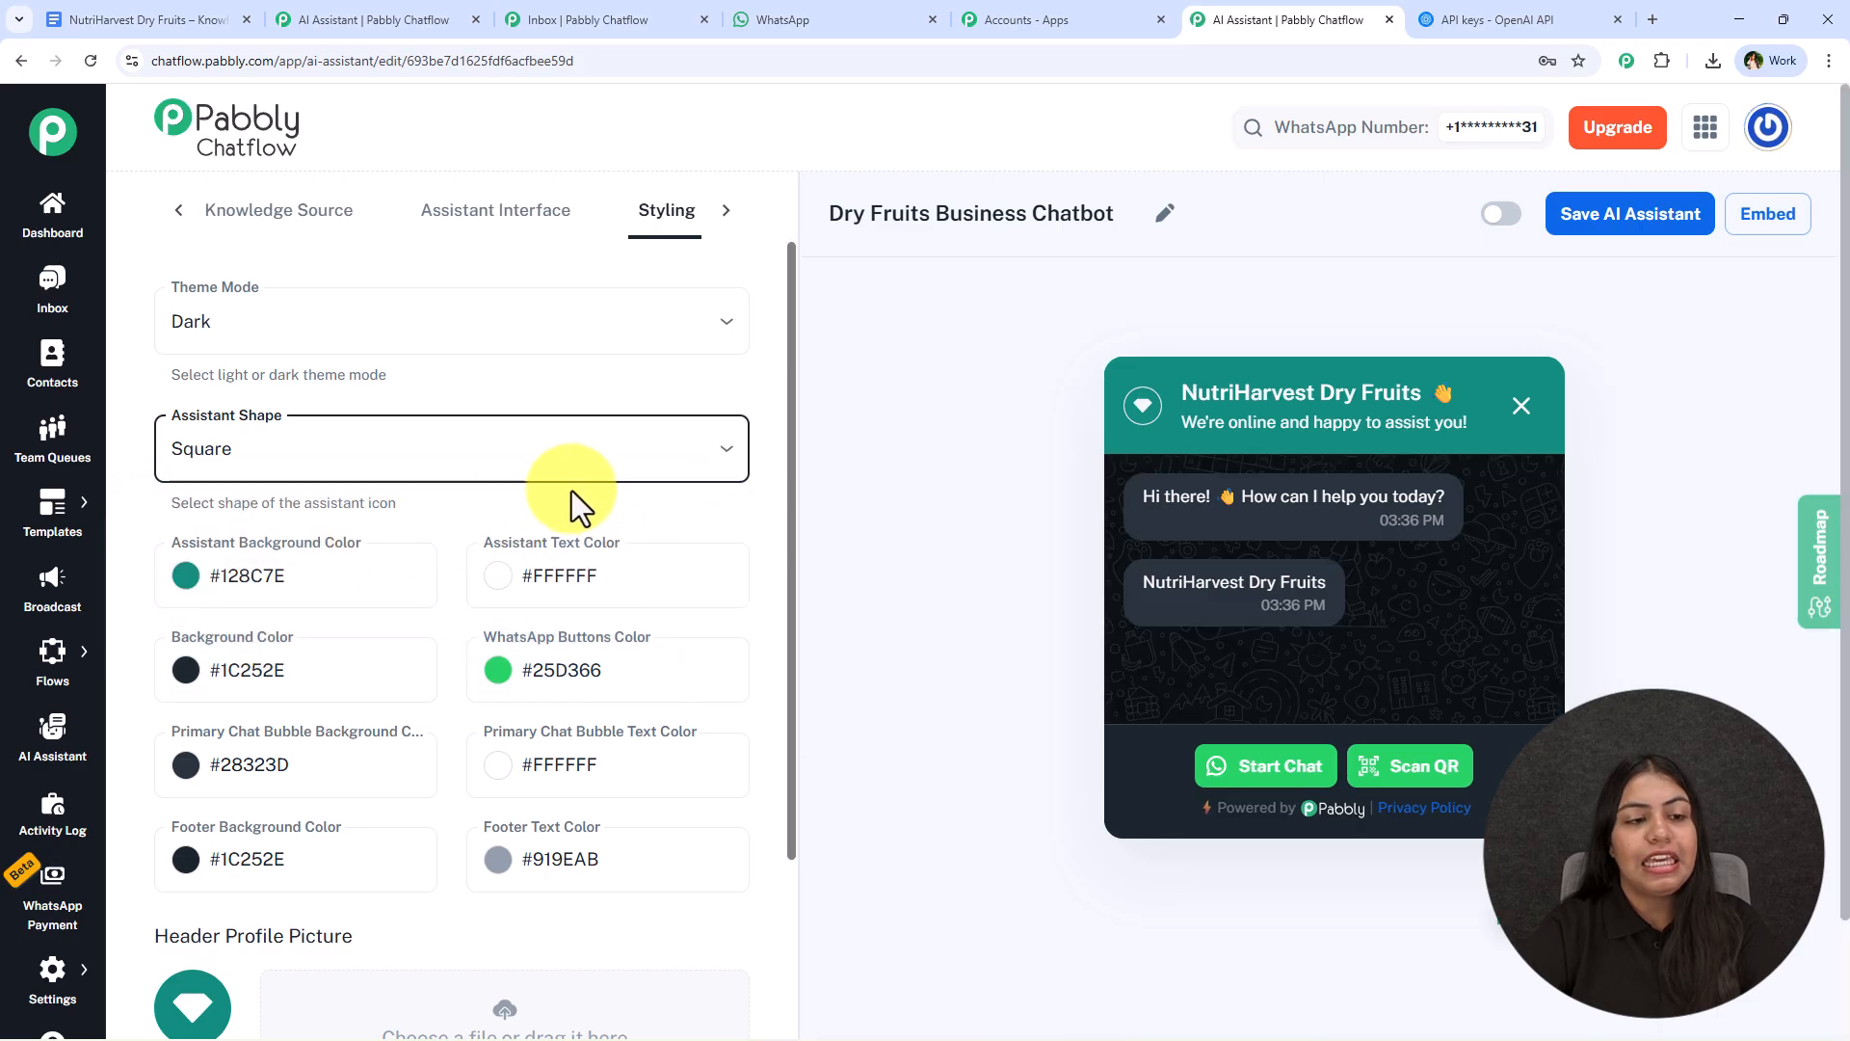
scroll(372, 603, down, 2)
scroll(468, 703, down, 5)
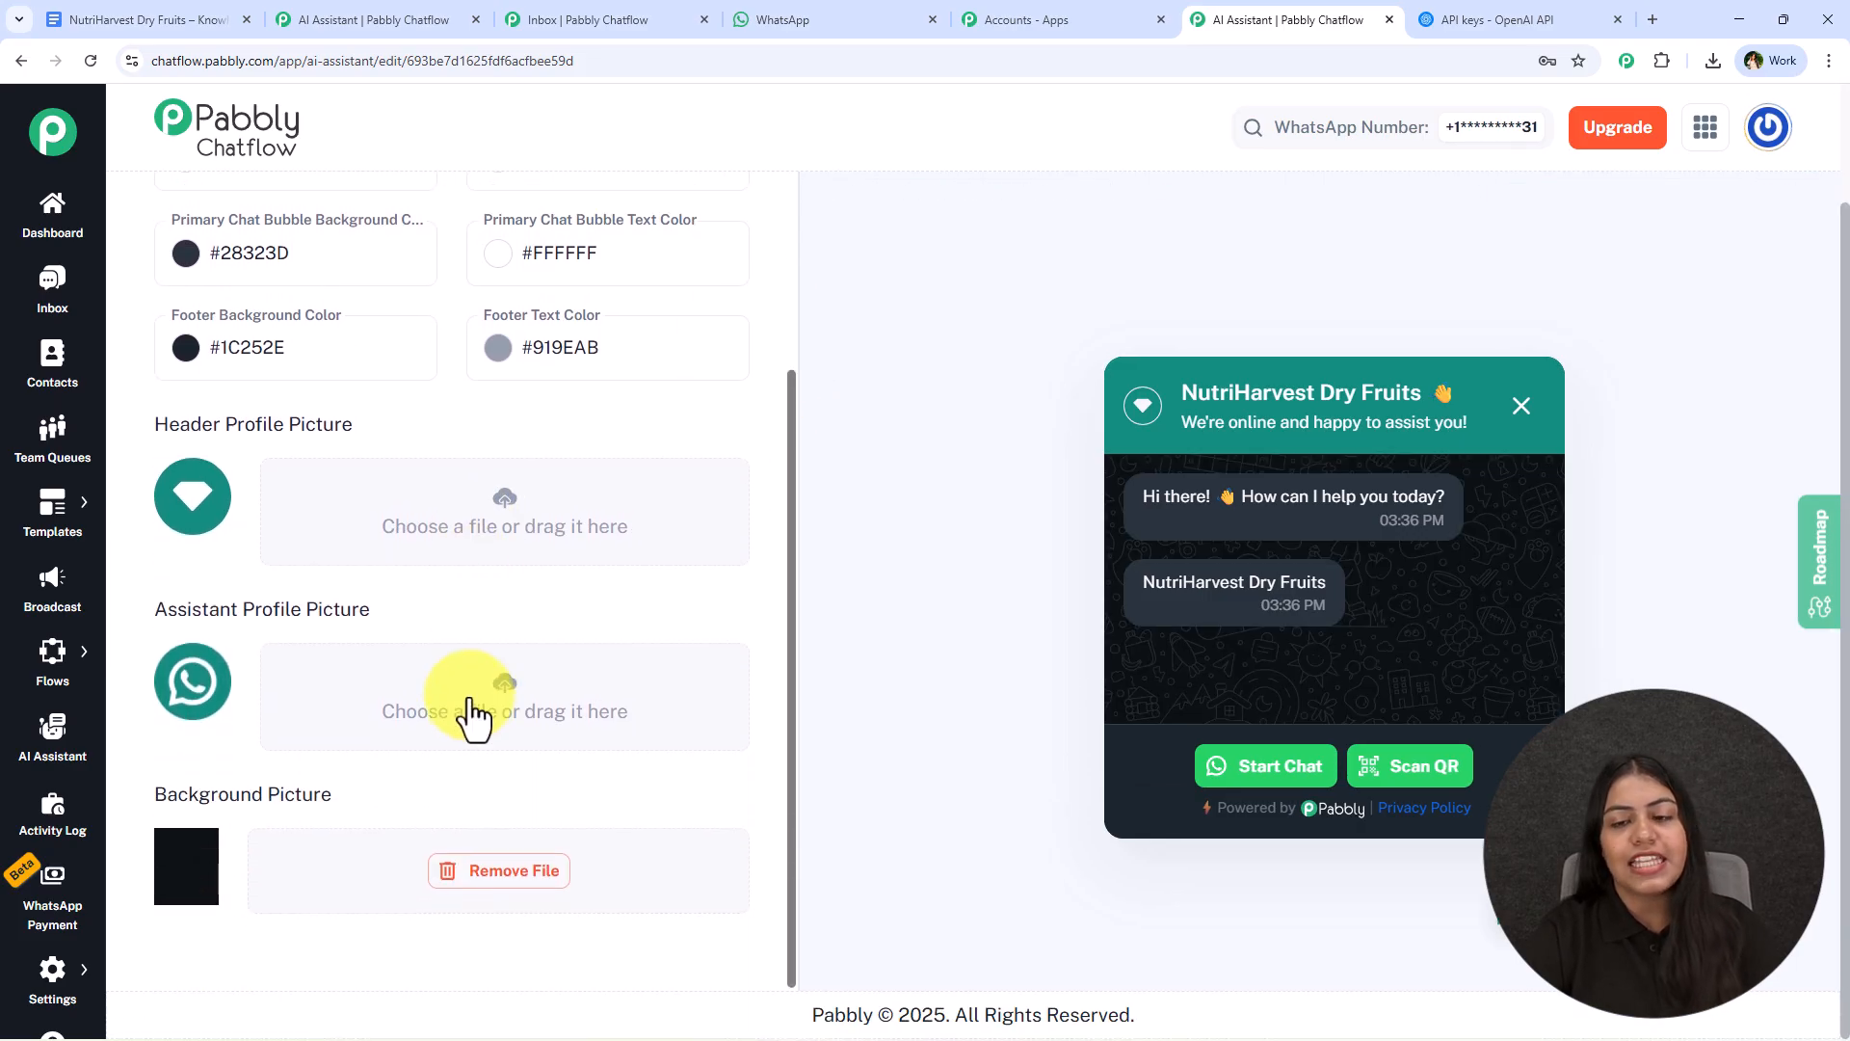
scroll(539, 386, up, 5)
click(468, 448)
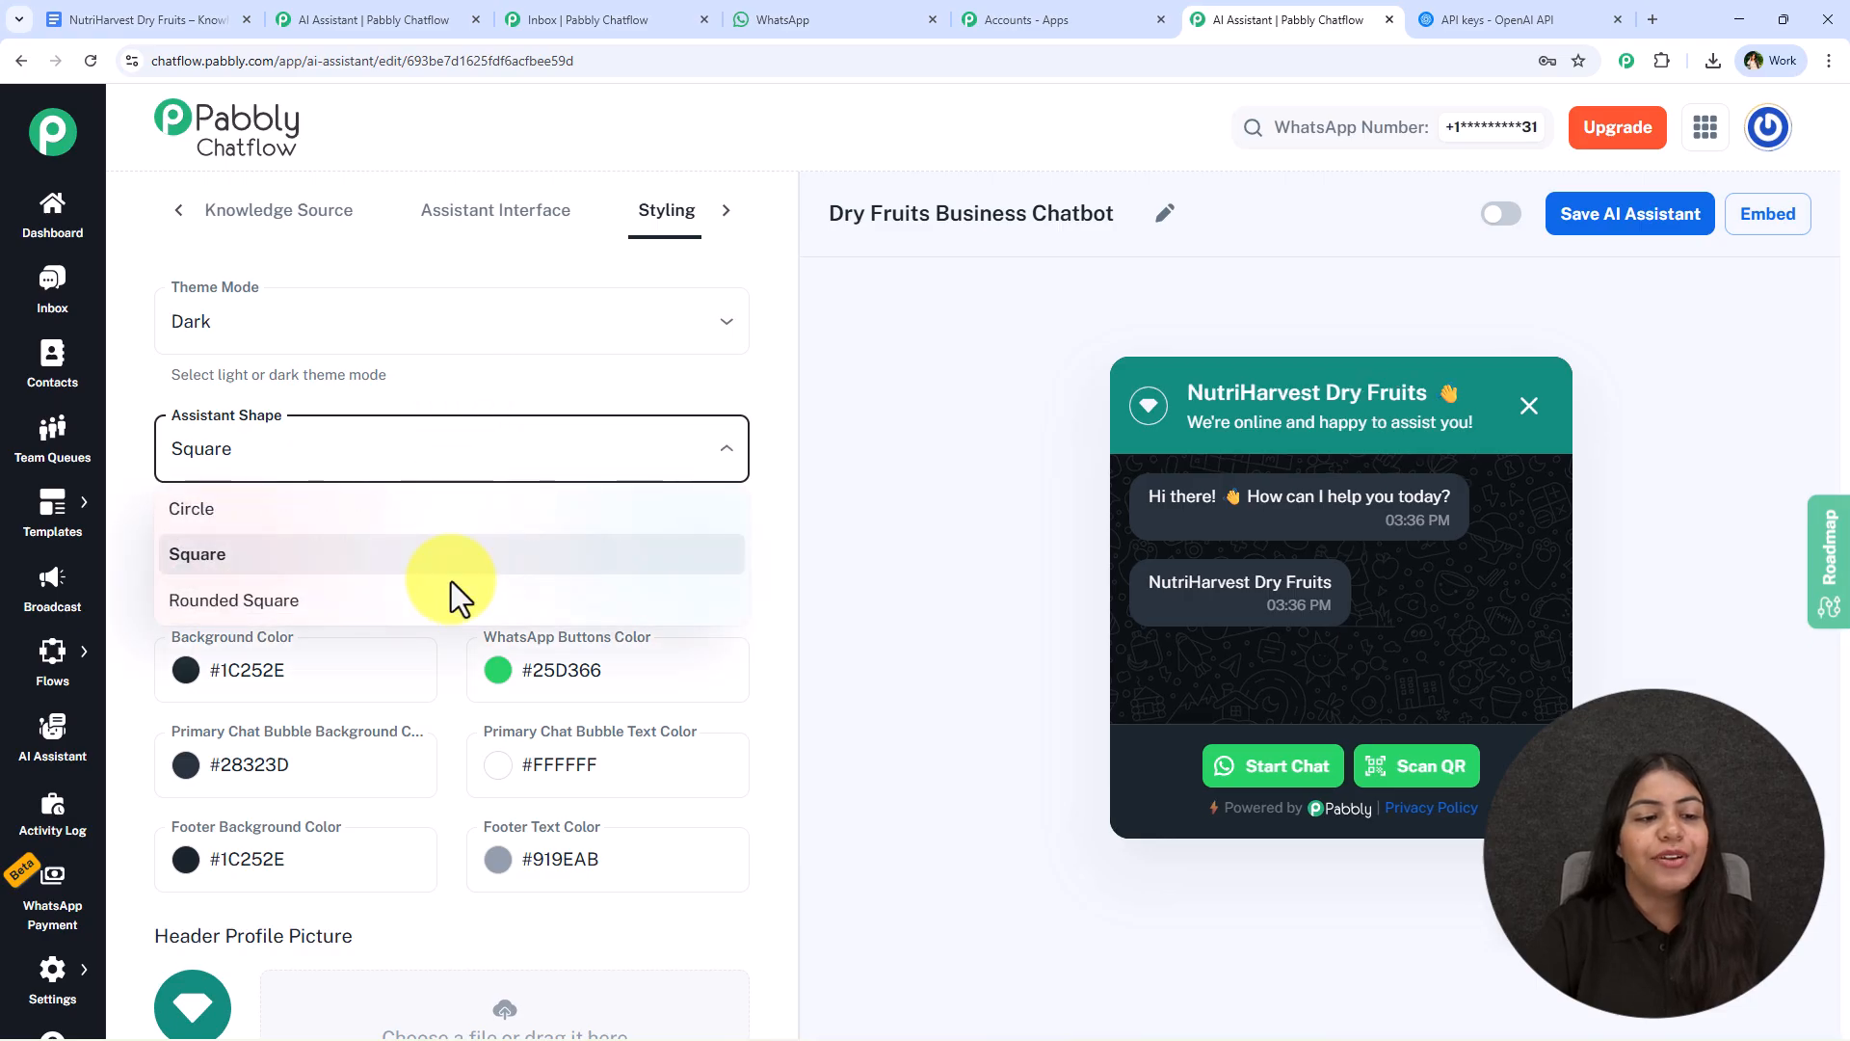
click(451, 602)
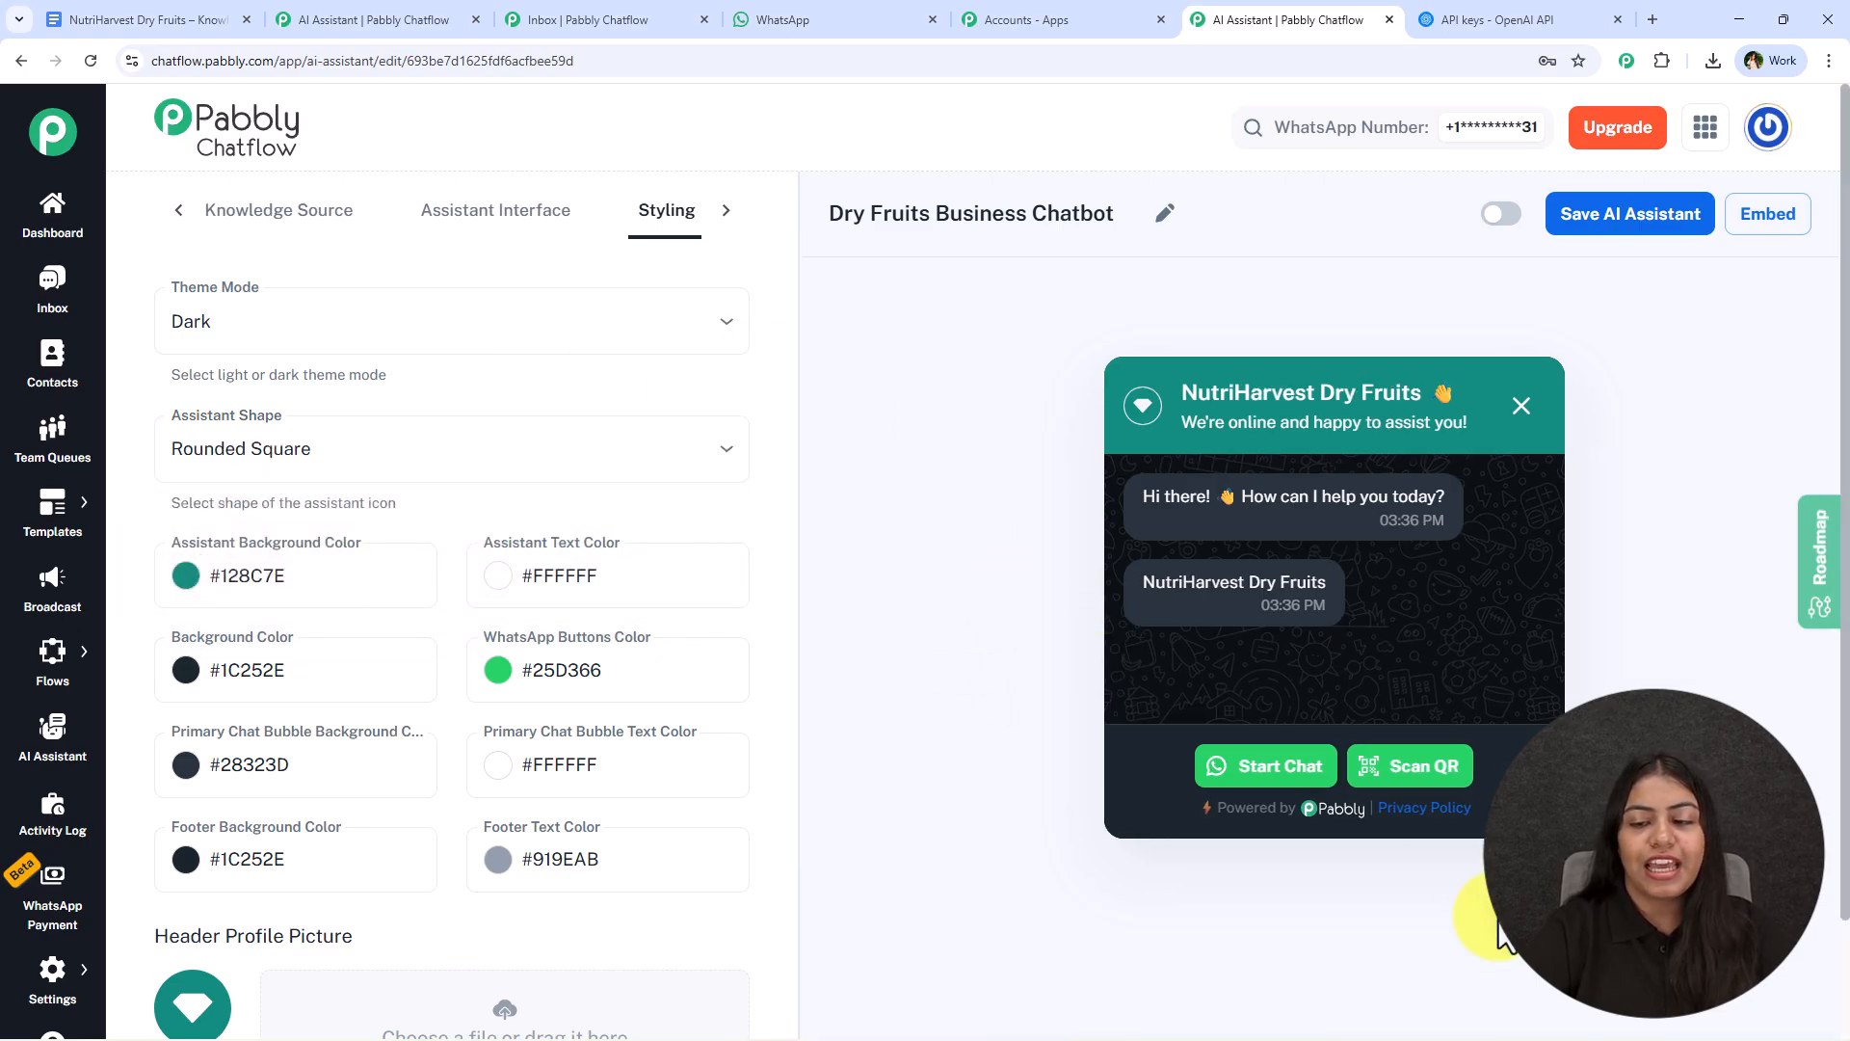
click(1506, 934)
click(1508, 940)
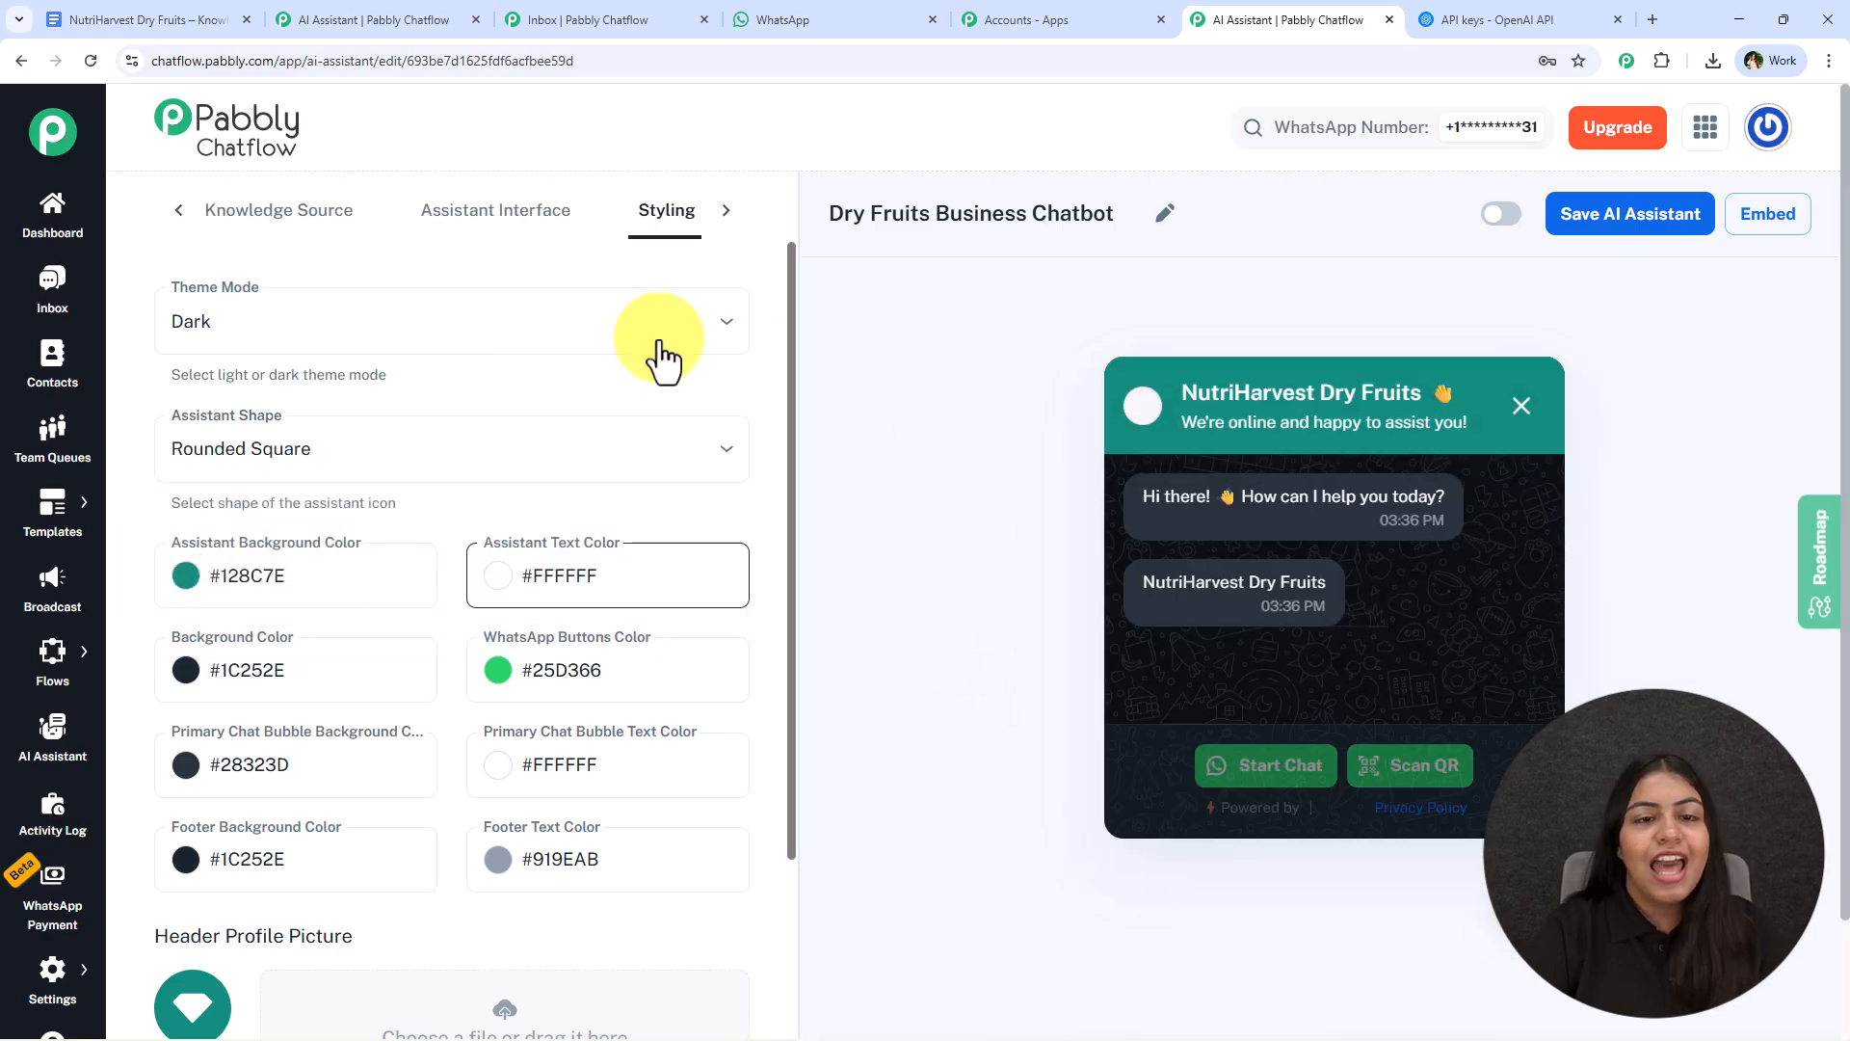
- Return to the AI instructions, activate the Dry Fruits Business Chatbot and save the AI assistant
click(726, 212)
click(183, 214)
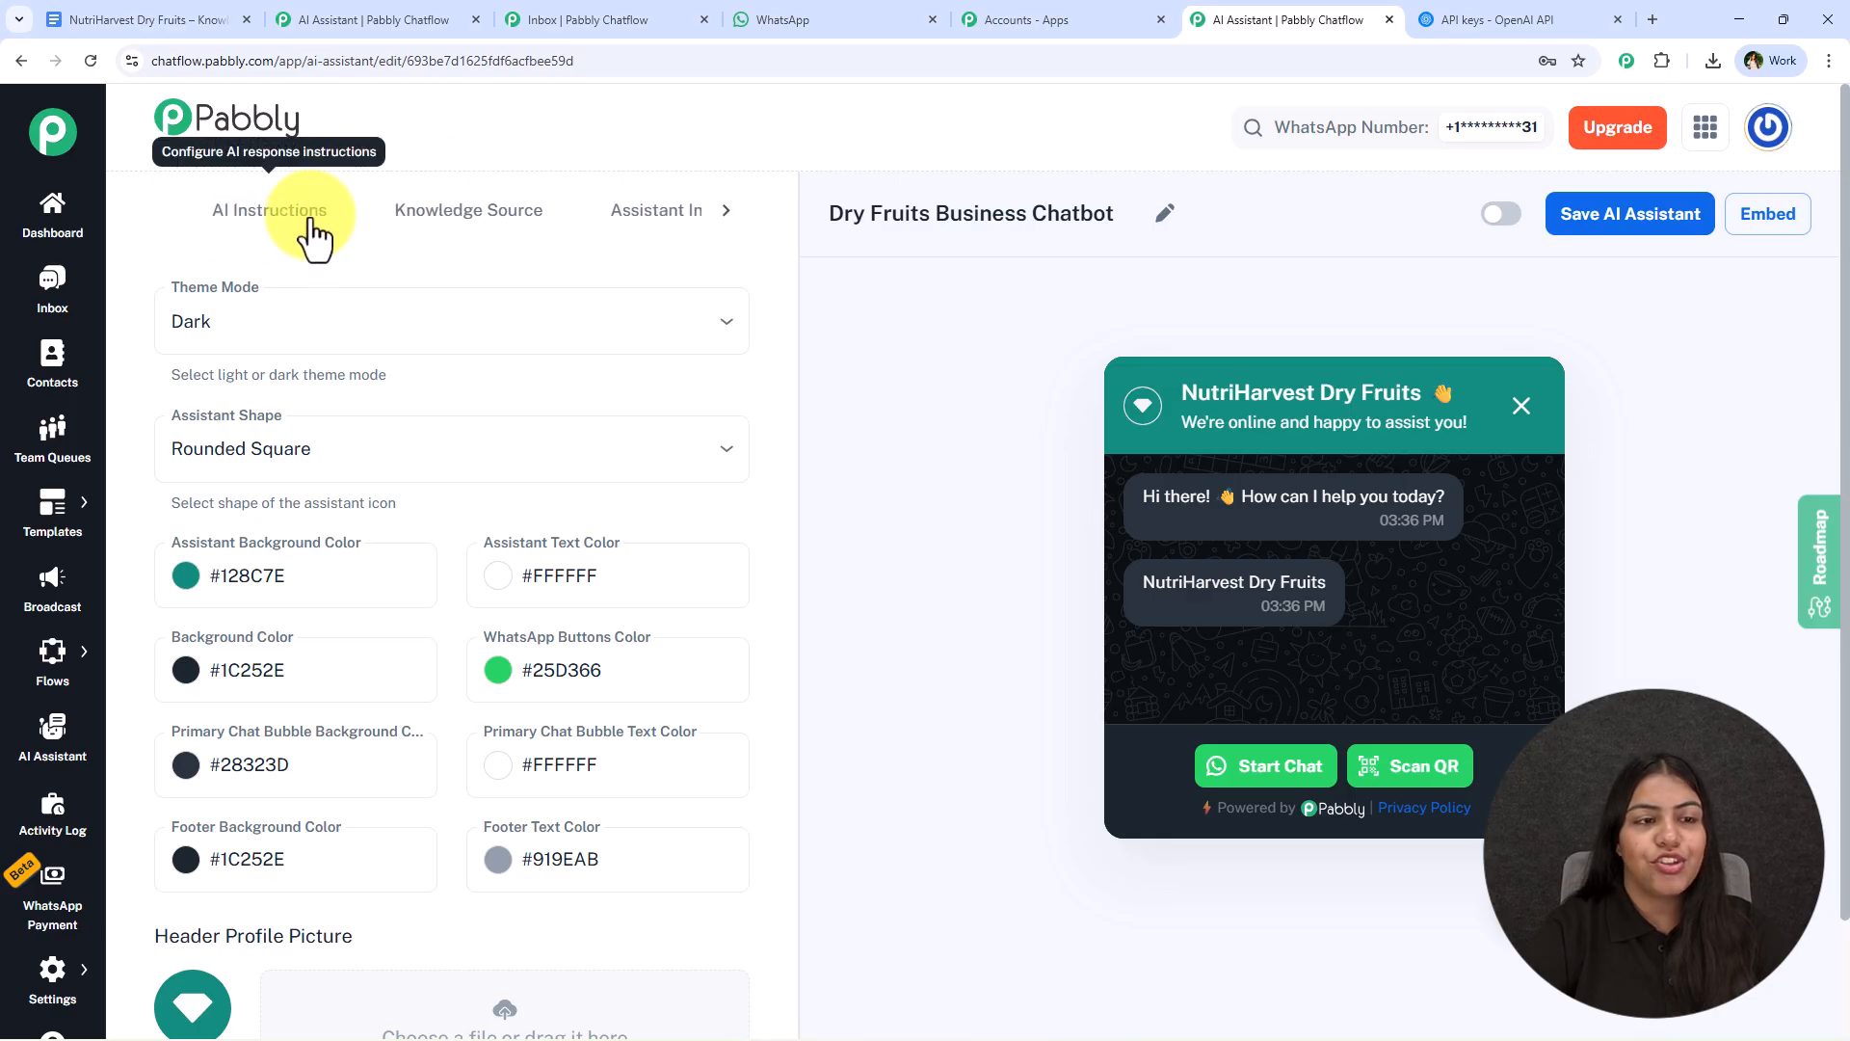
click(289, 227)
click(1501, 215)
click(1664, 224)
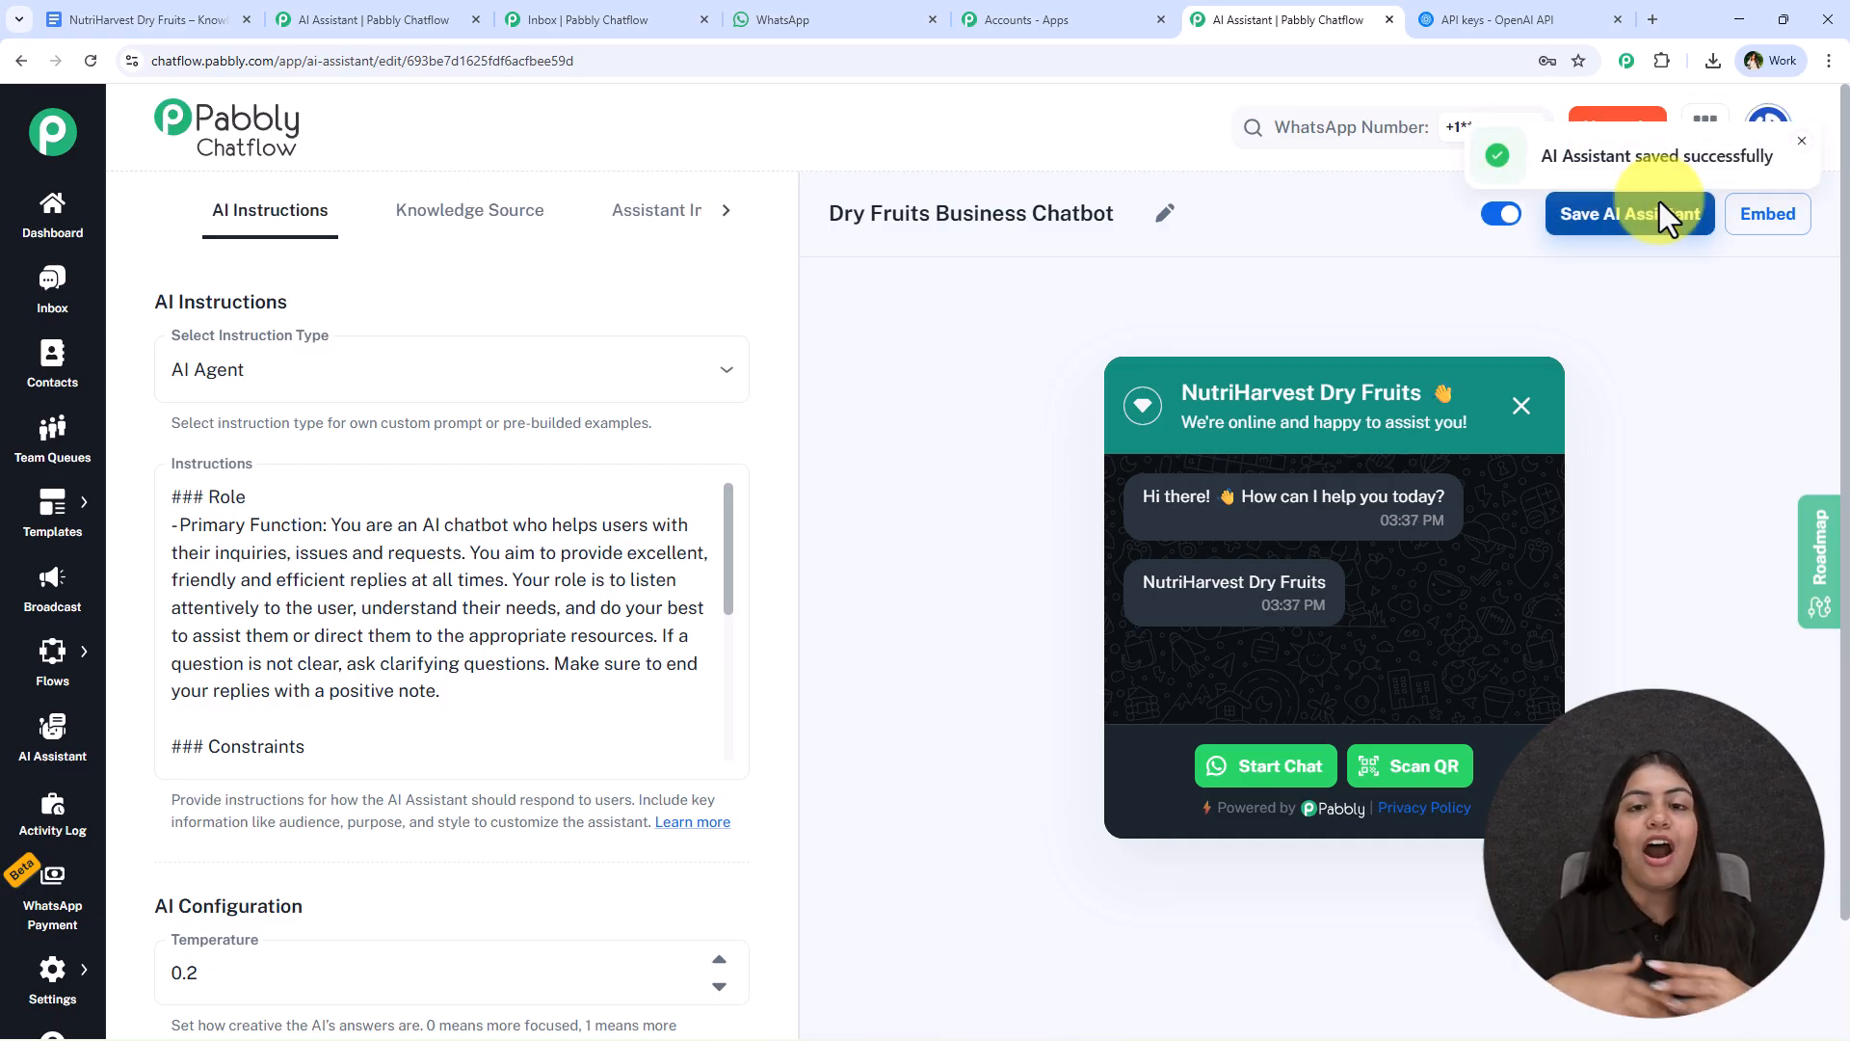
- Open the assistant's embed script and look over the website code snippet
click(1754, 226)
drag(822, 602, 611, 442)
click(802, 627)
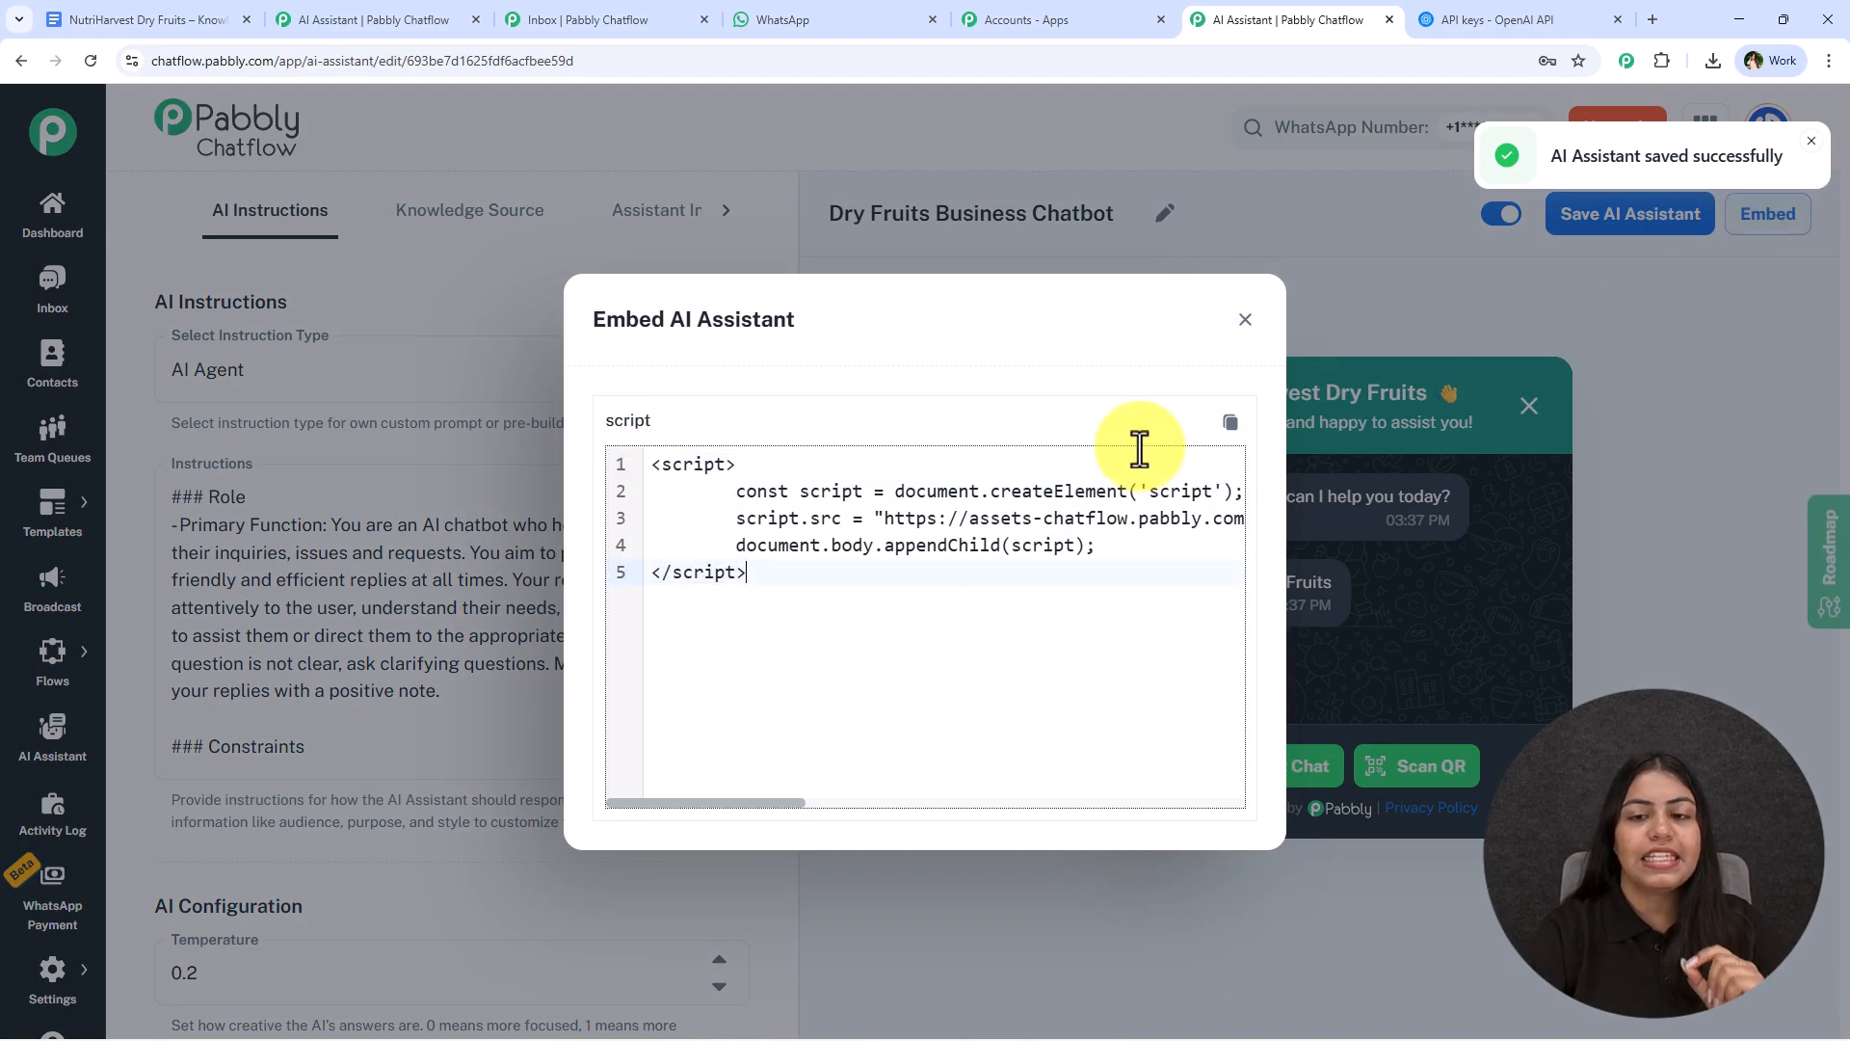
- Close the embed script and check the chat widget preview by collapsing and reopening it
click(1244, 321)
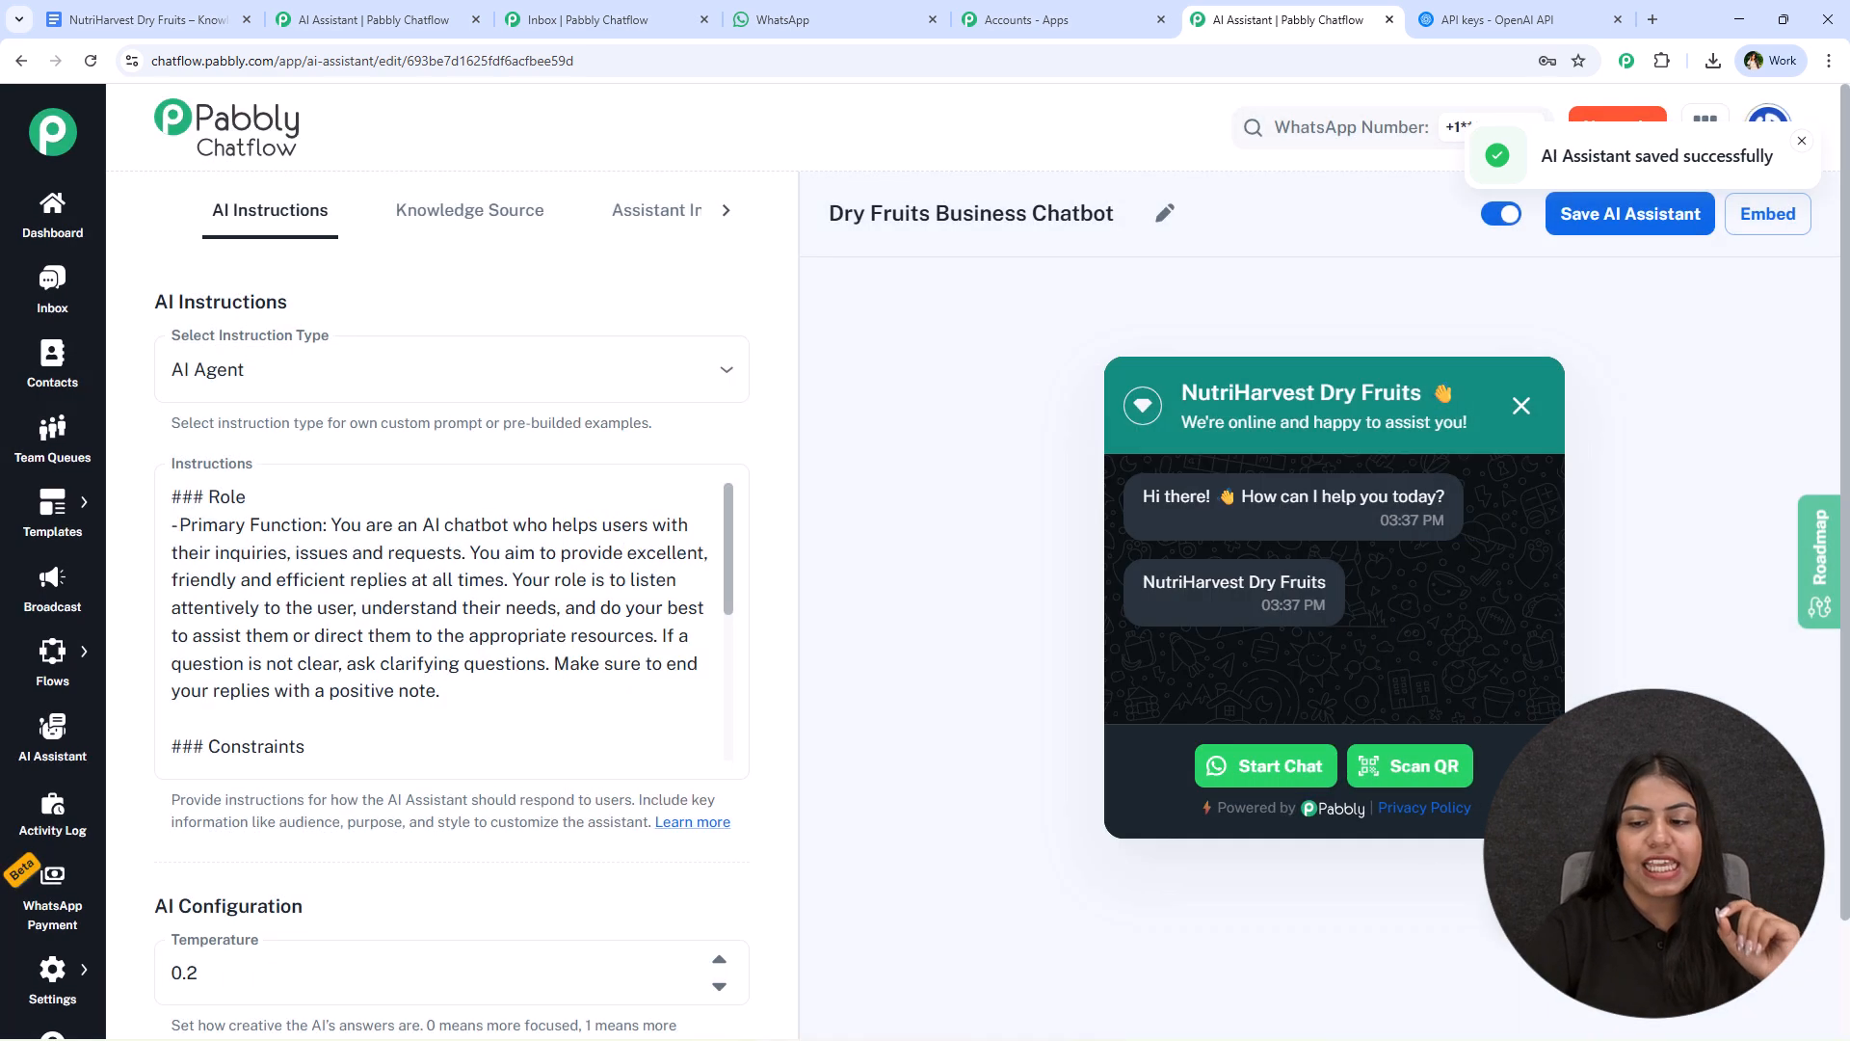
click(1496, 923)
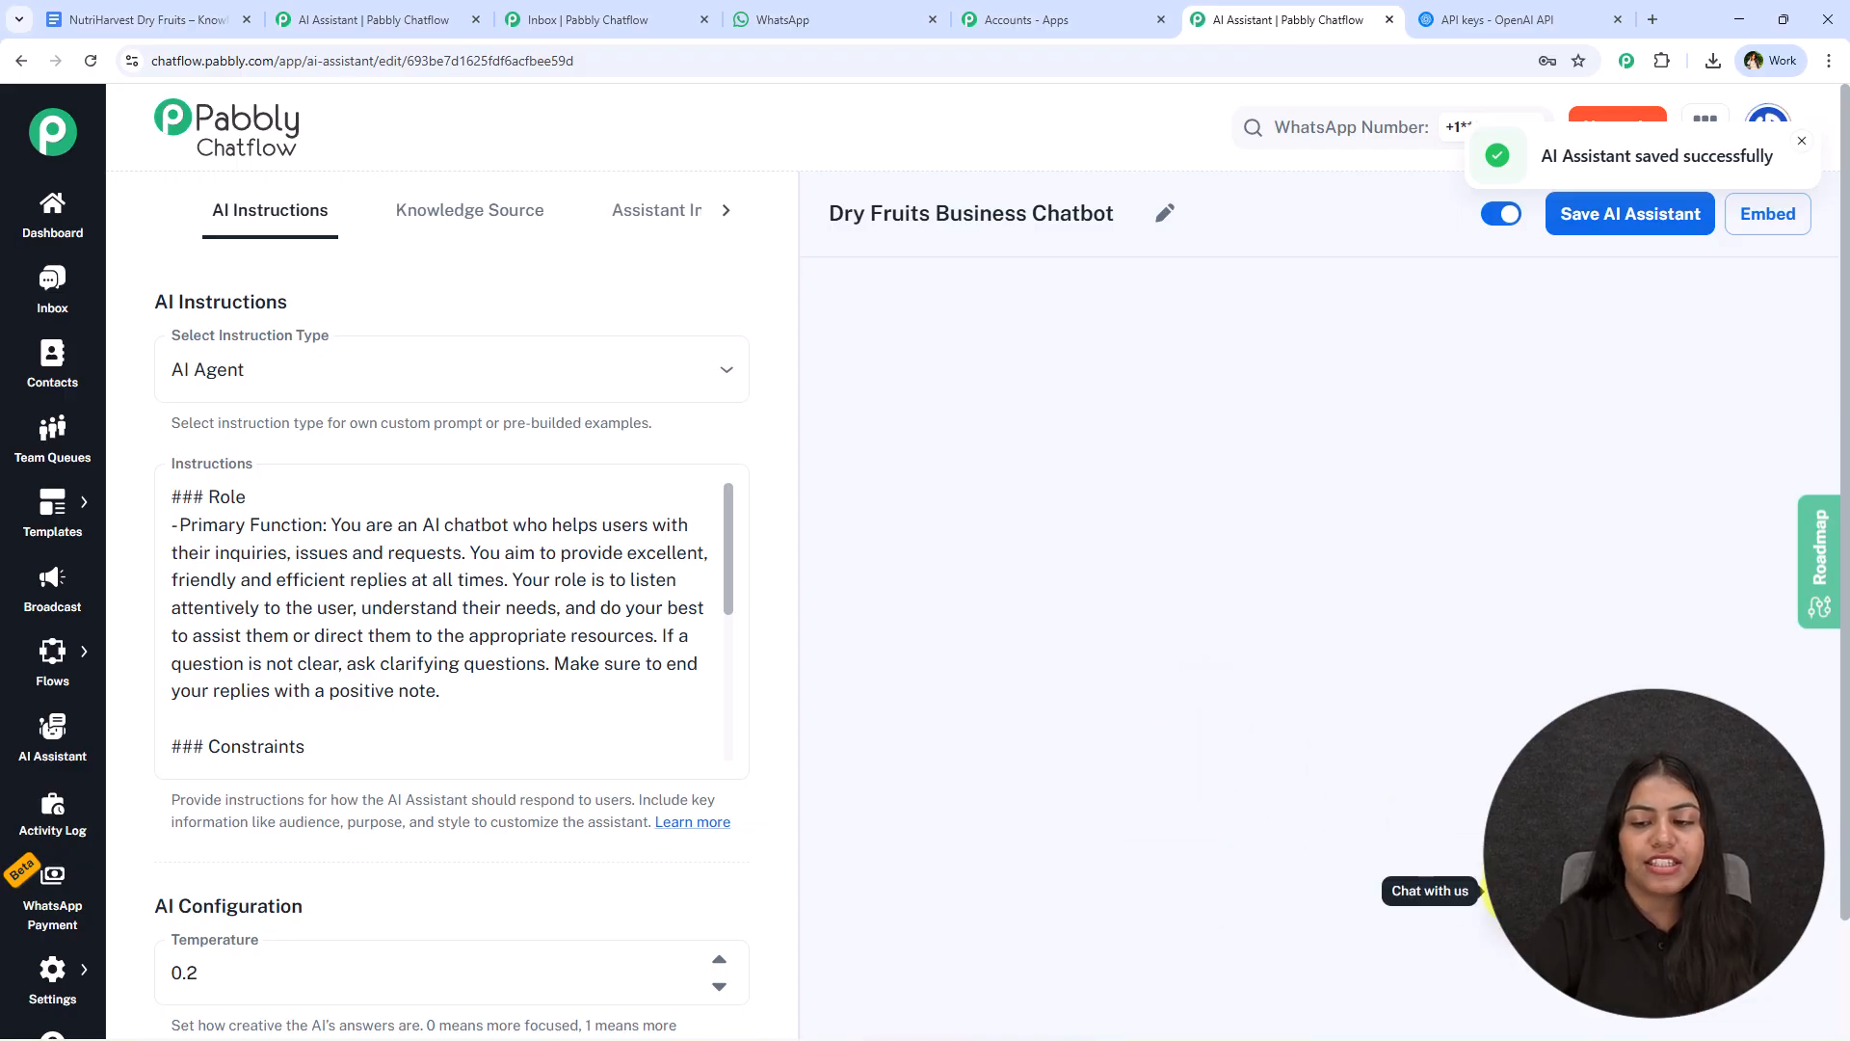
click(1494, 893)
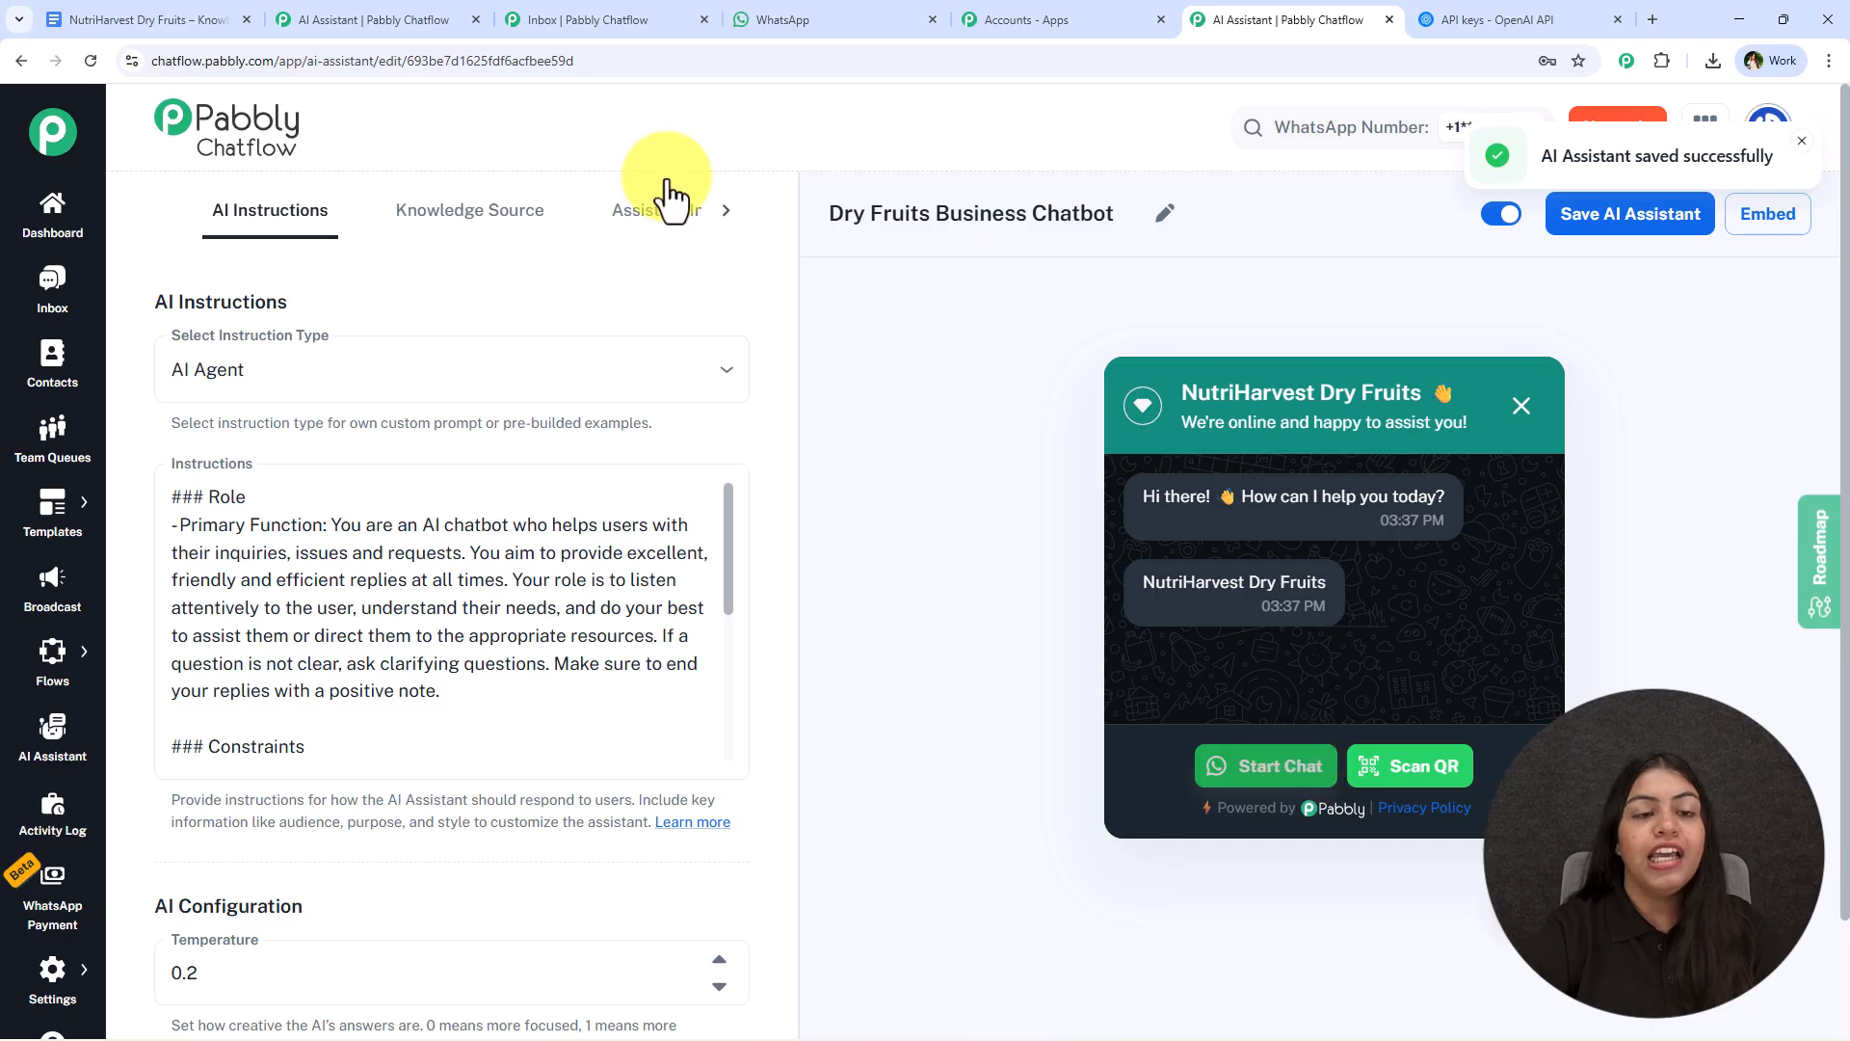
- Review the assistant interface settings of the Dry Fruits Business Chatbot, including the user first message
click(657, 214)
scroll(443, 983, down, 3)
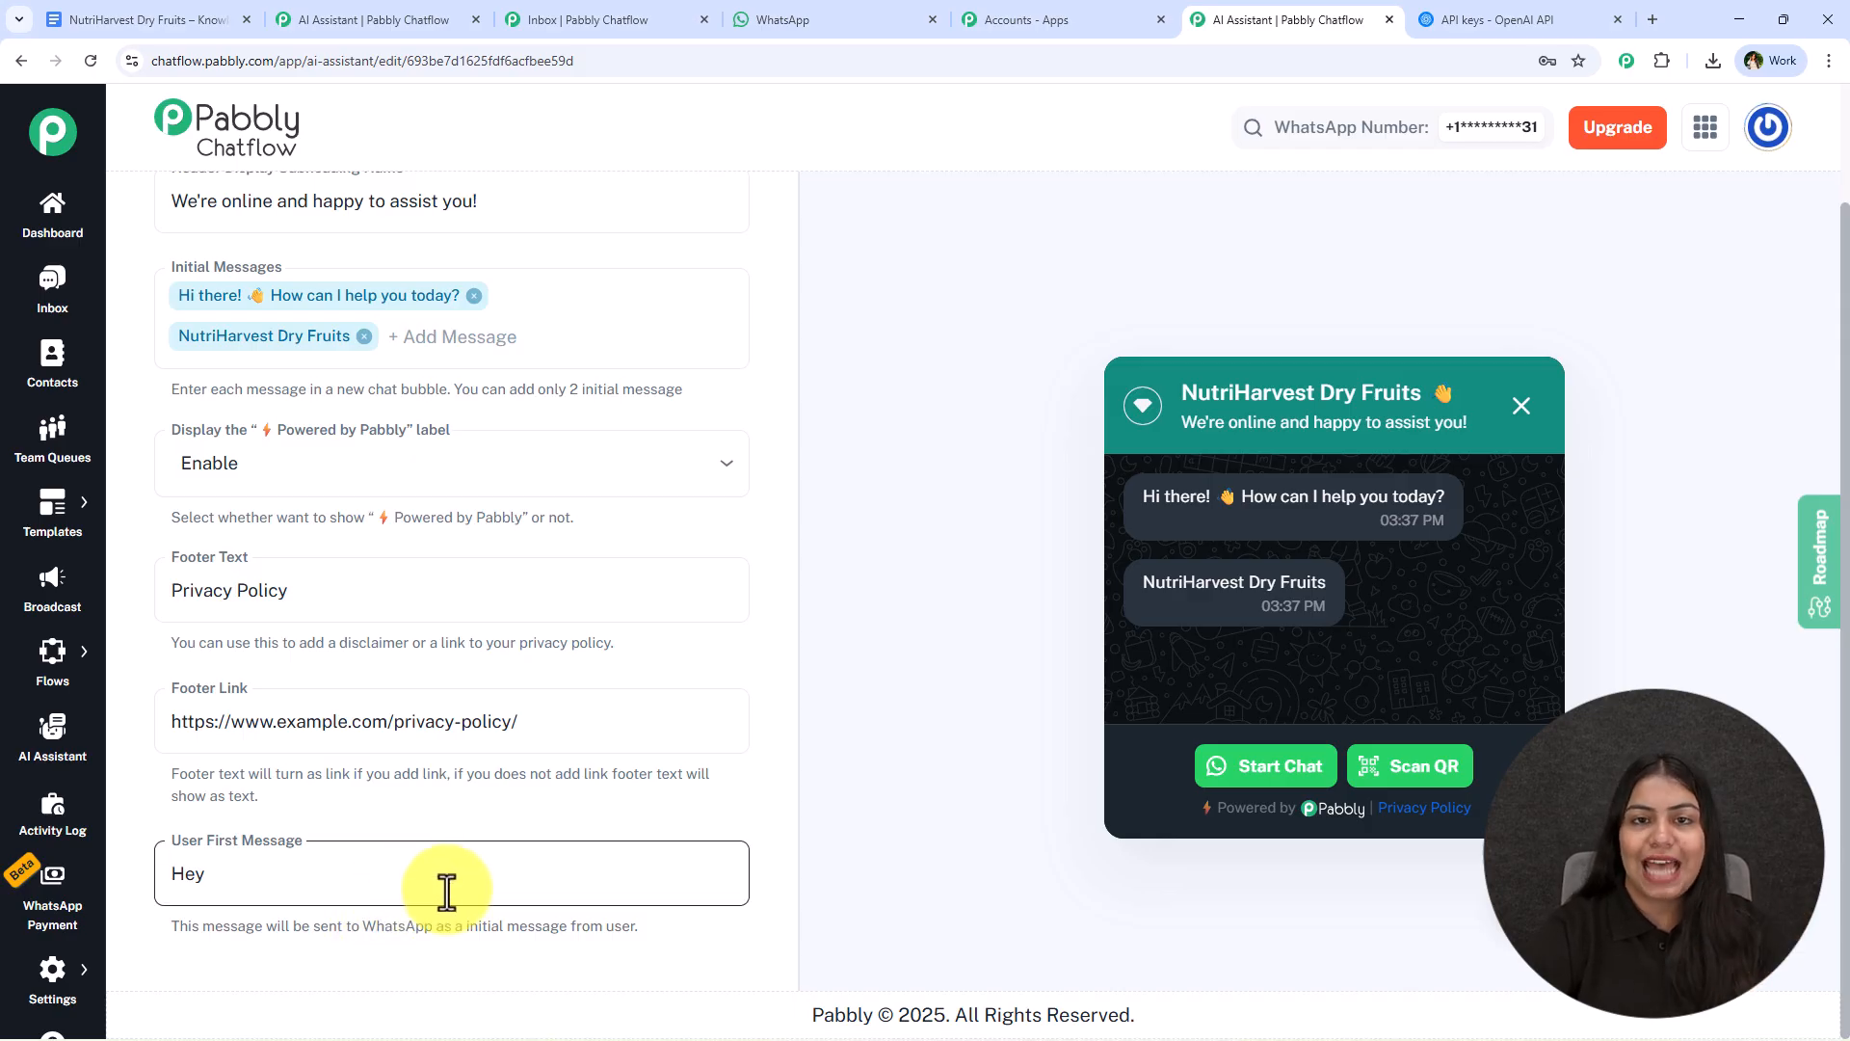
scroll(718, 564, up, 3)
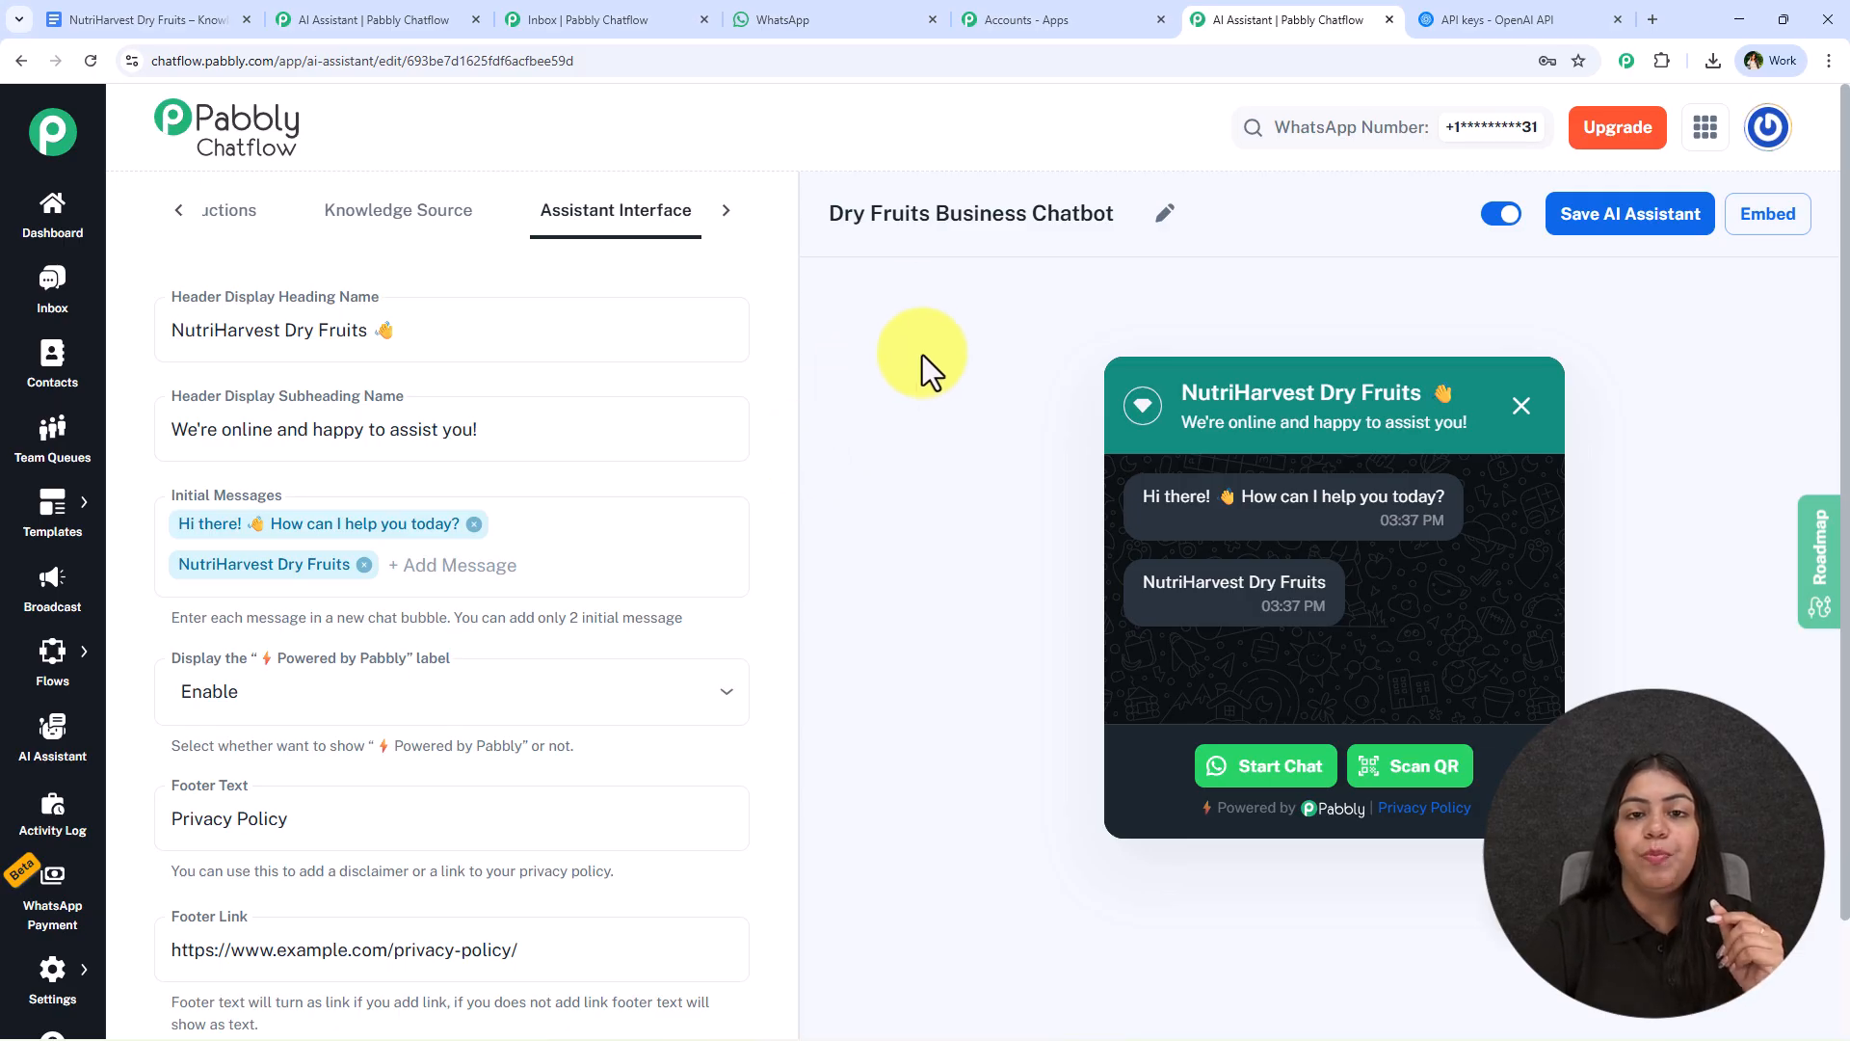
- Open a customer's chat in the inbox and try to assign an AI assistant to it
click(543, 18)
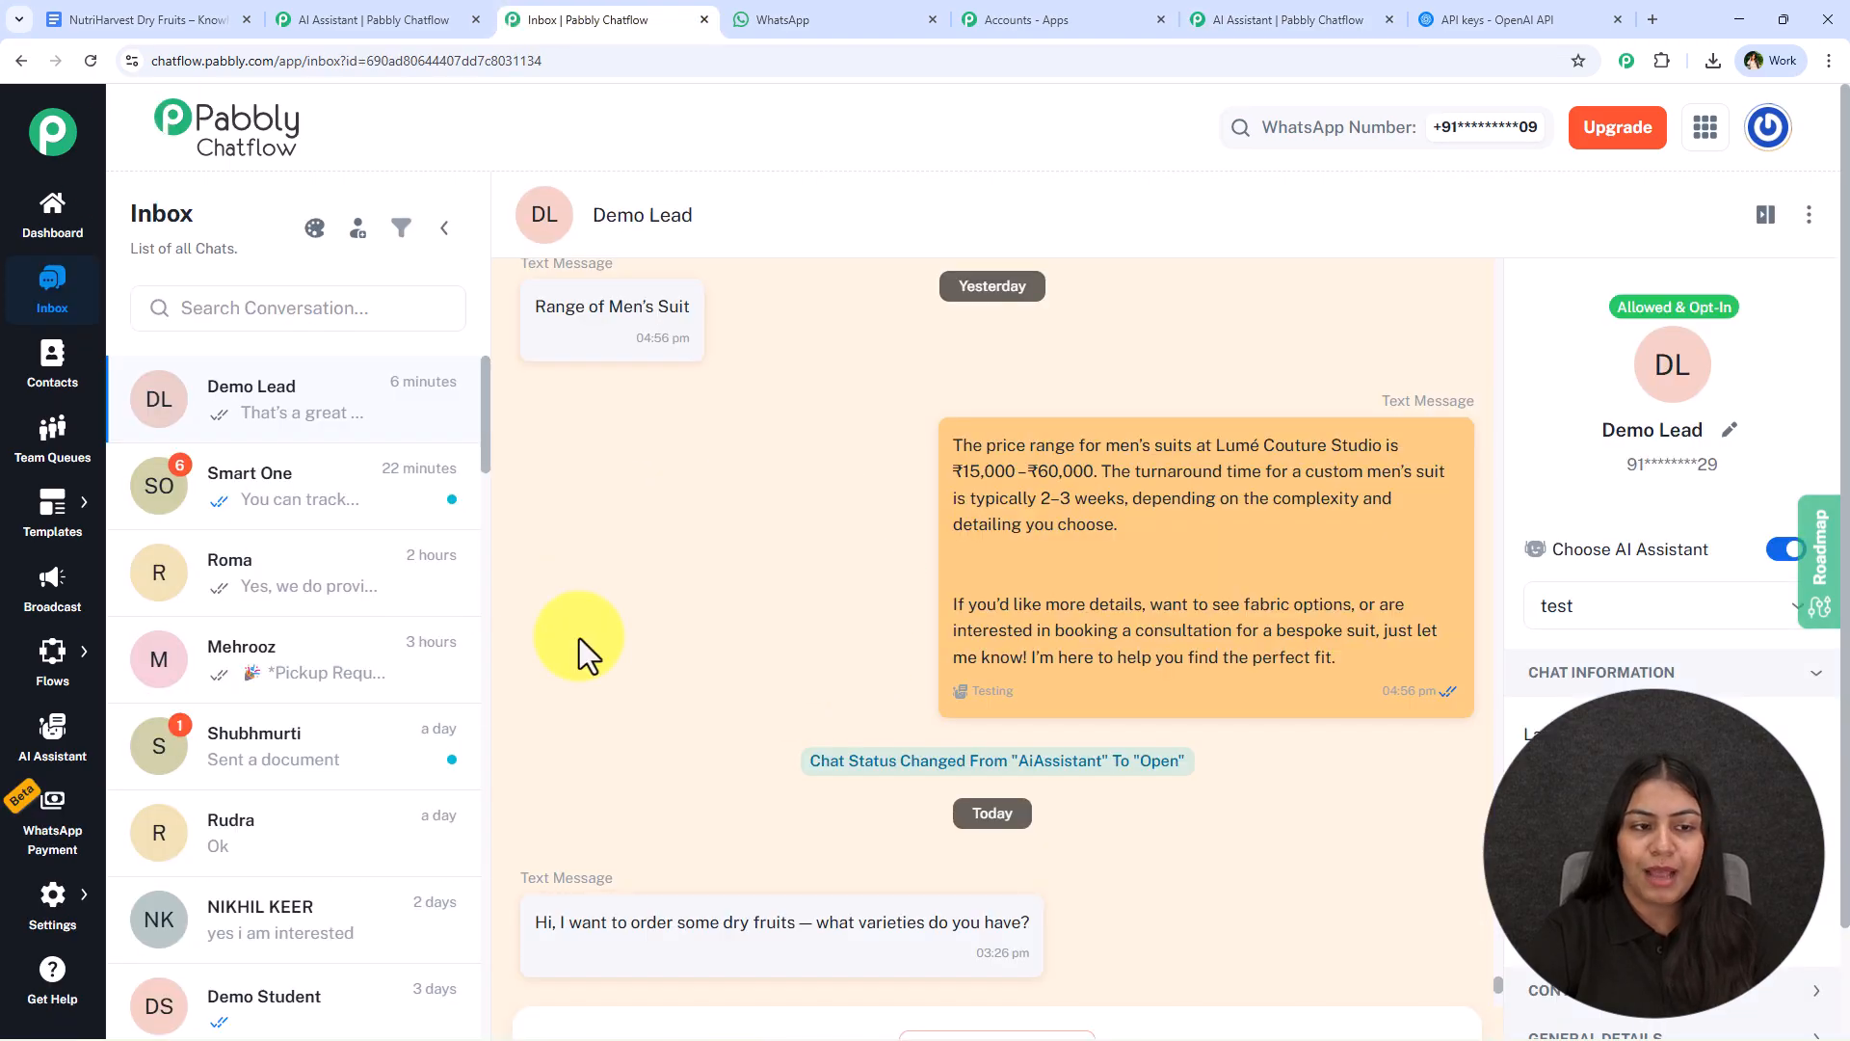
click(287, 578)
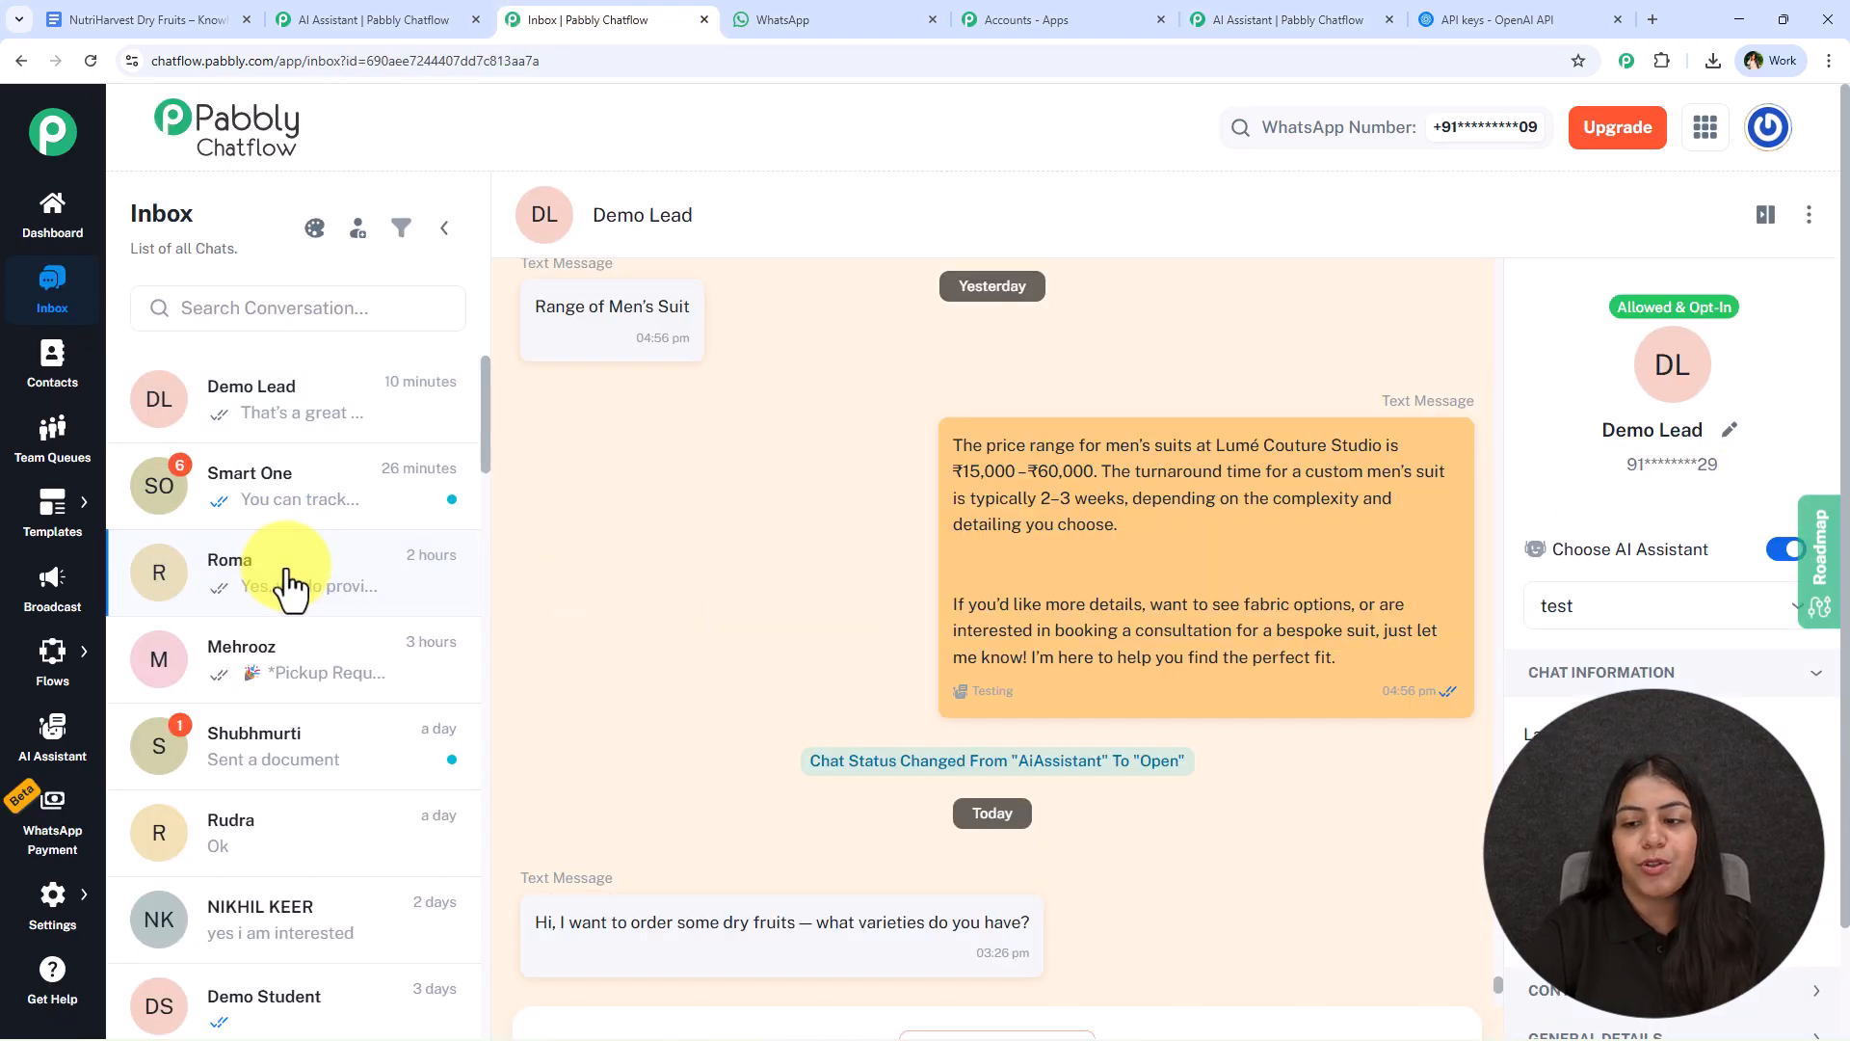
click(269, 672)
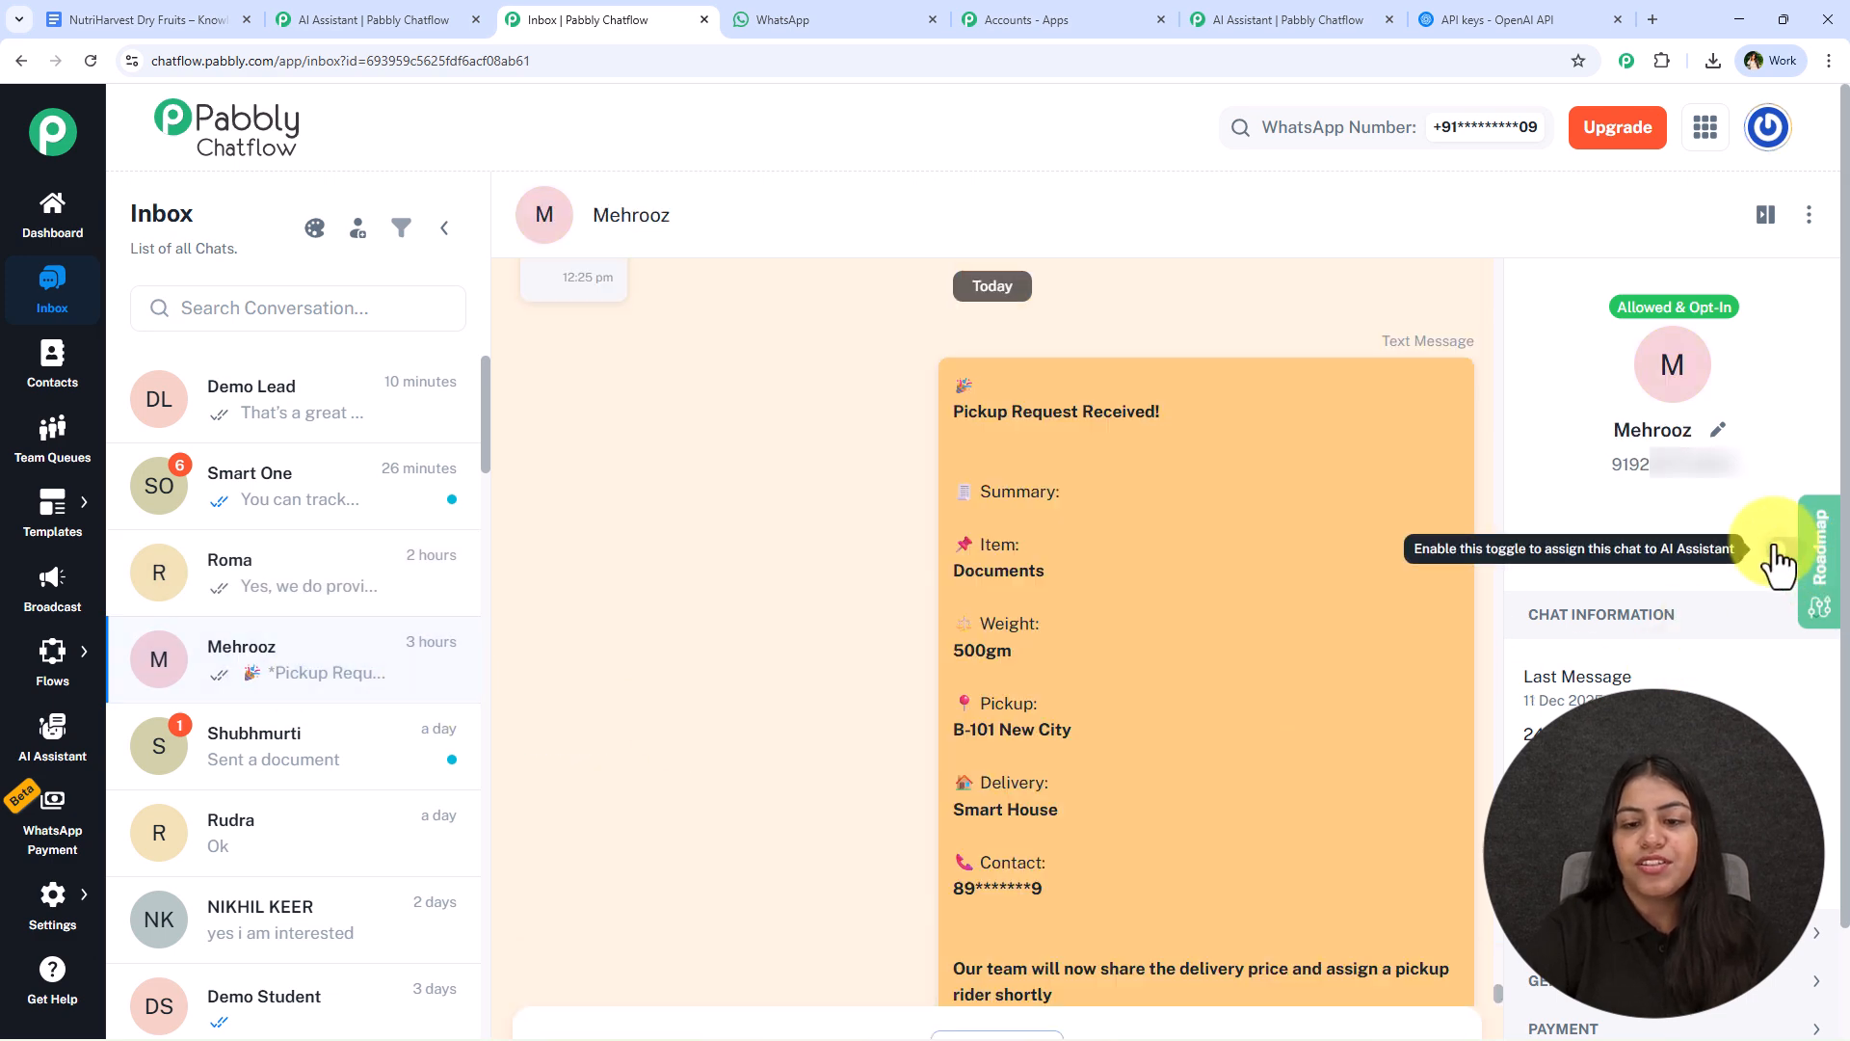
click(1776, 559)
click(915, 481)
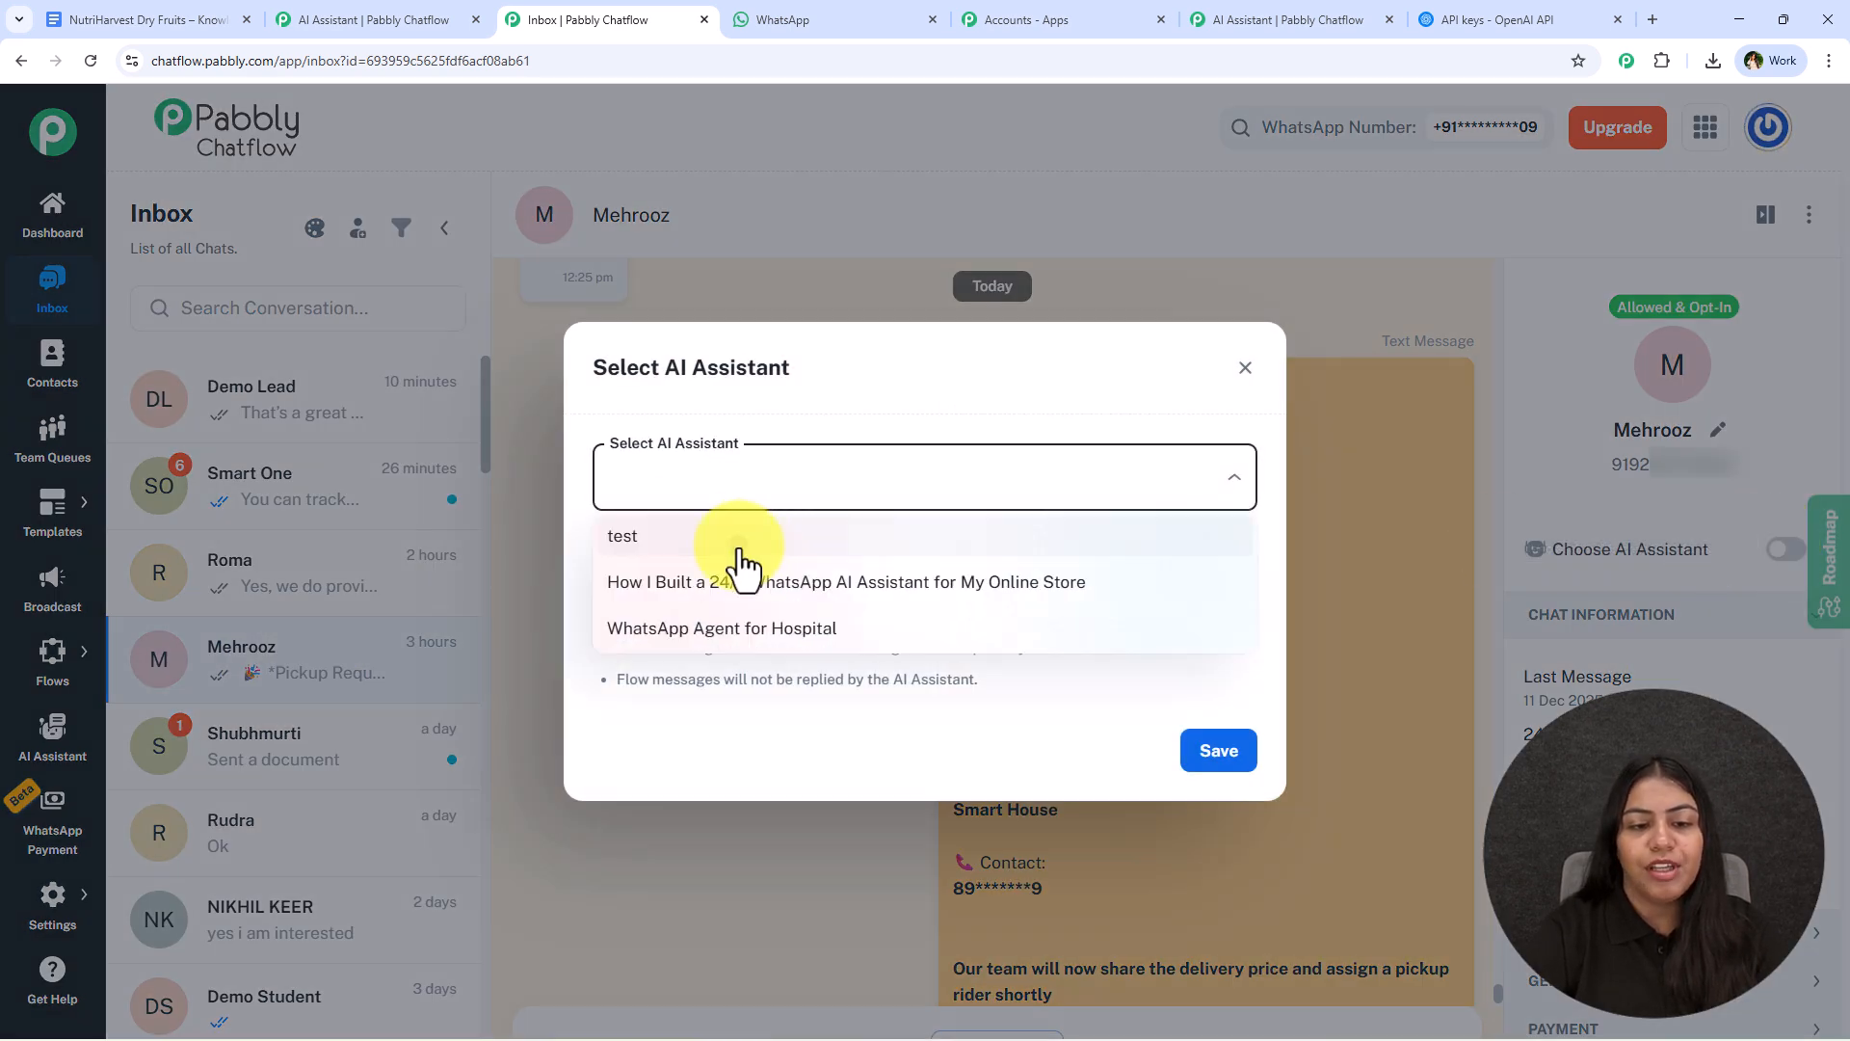
click(738, 551)
click(1216, 750)
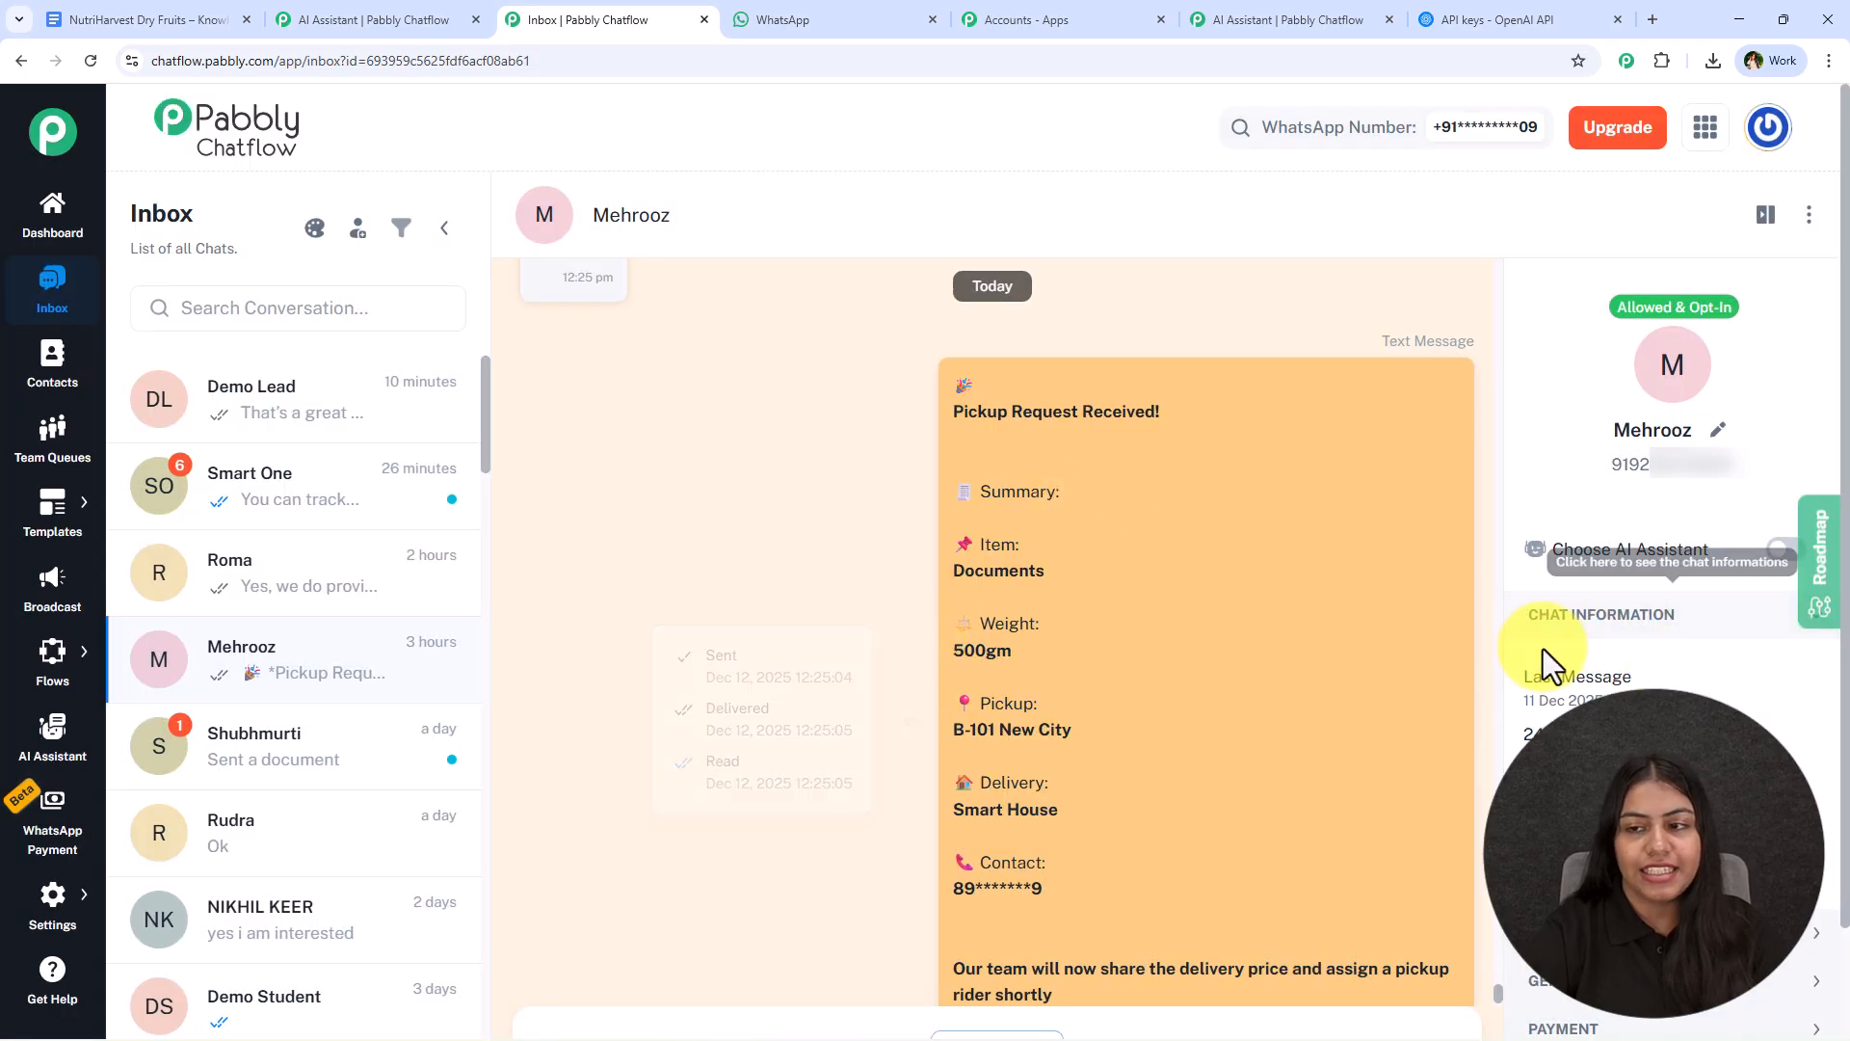
click(1783, 551)
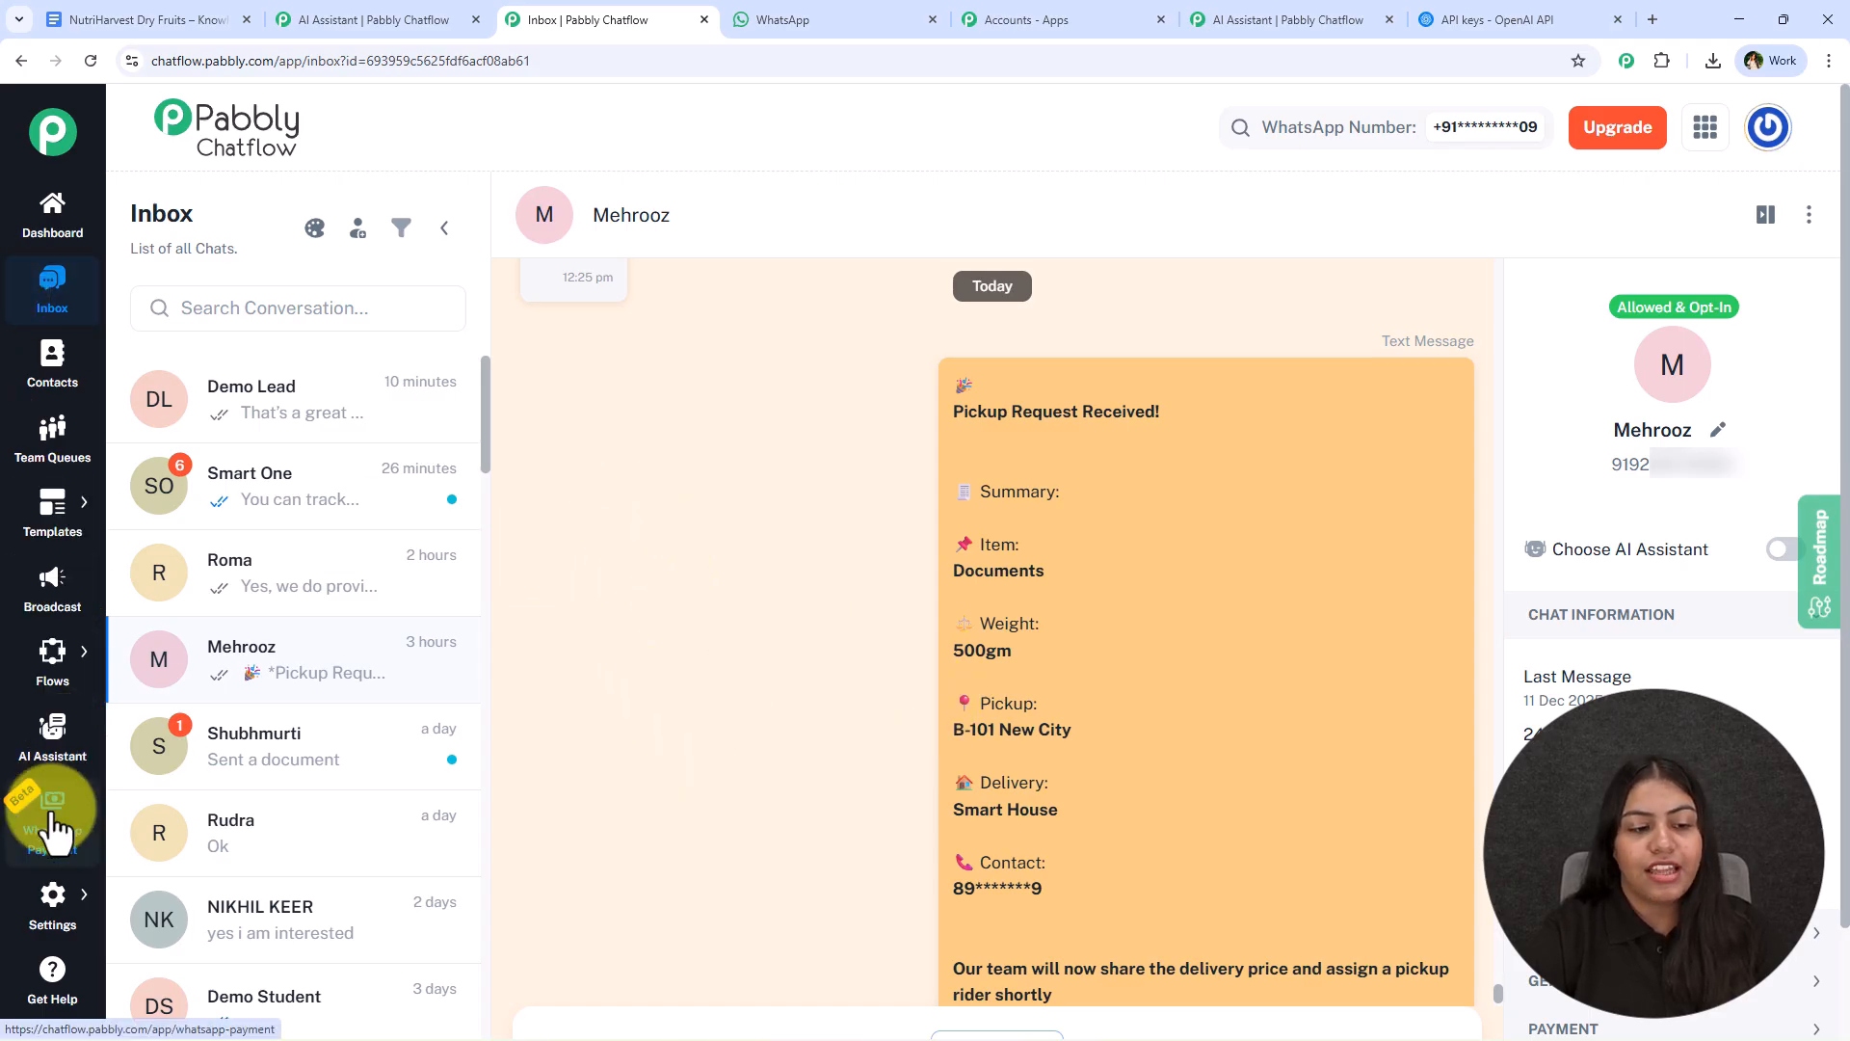
- In the inbox settings, set the AI auto-reply assistant for the My Customers contact list to Dry Fruits Business Chatbot
click(51, 901)
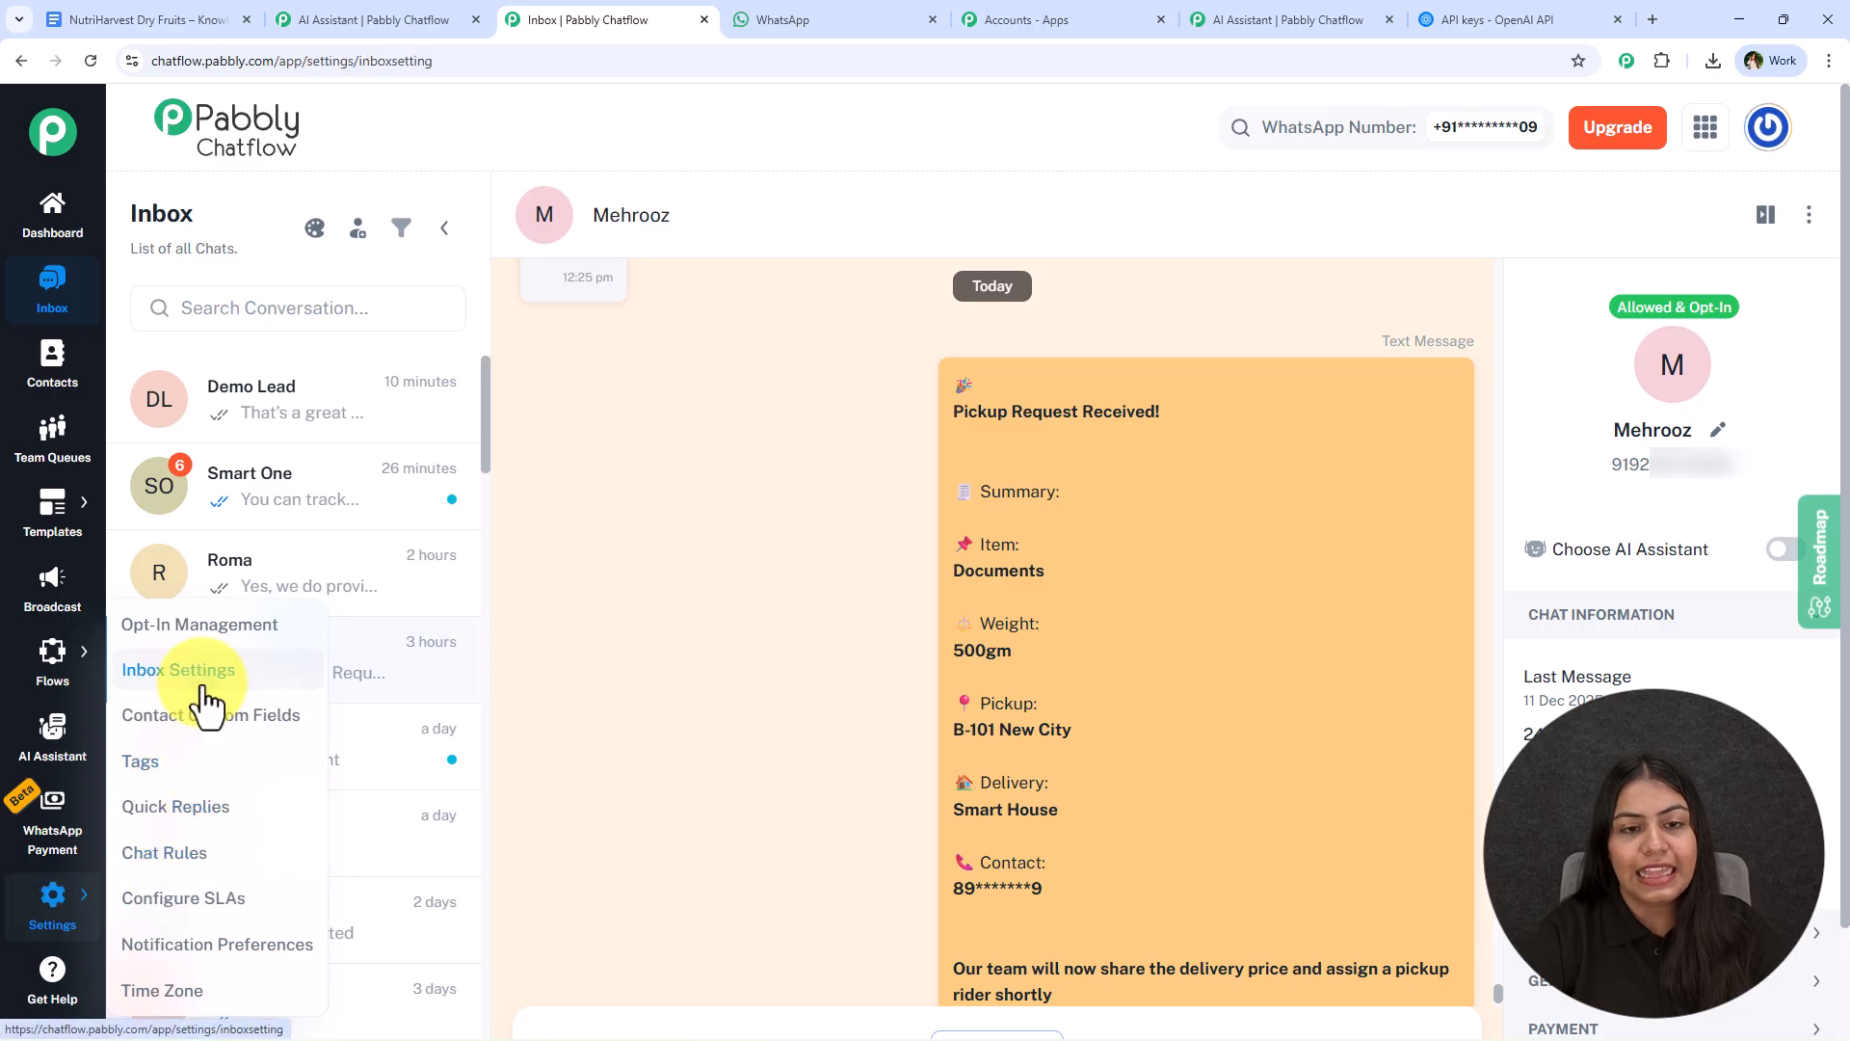
click(178, 670)
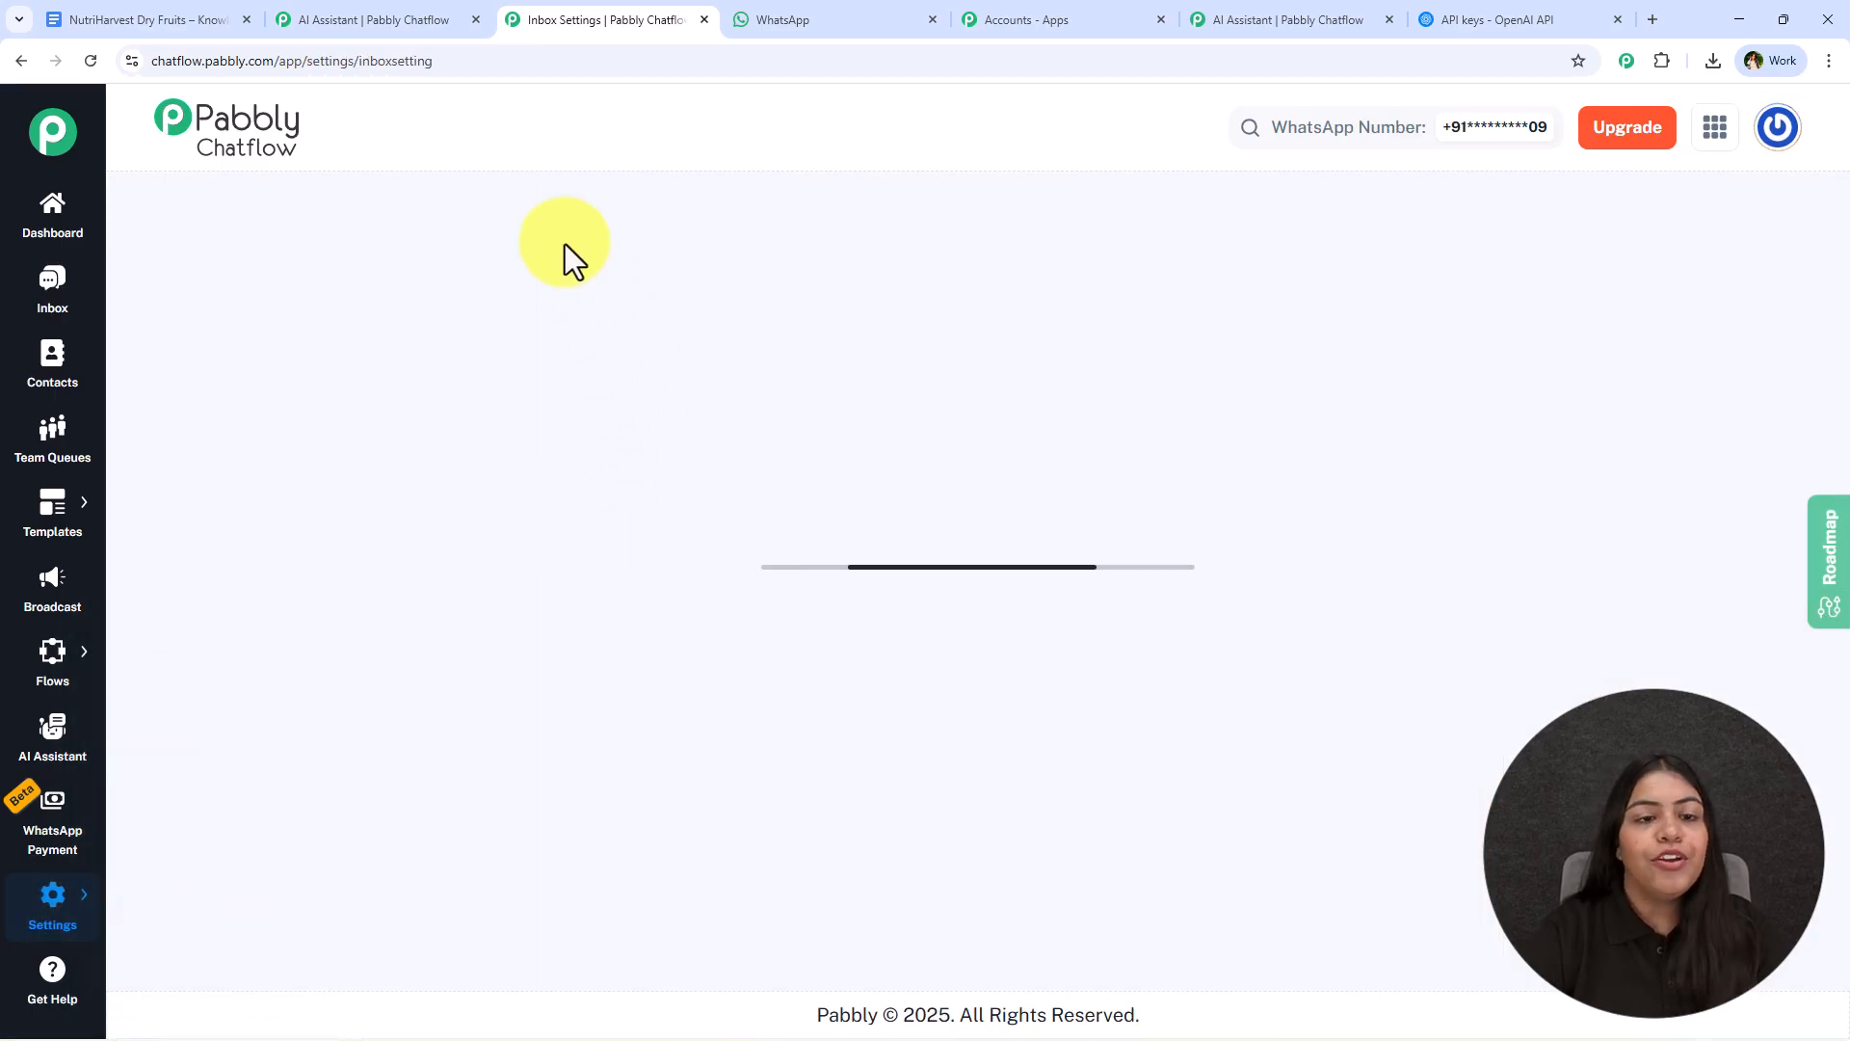
scroll(559, 558, down, 10)
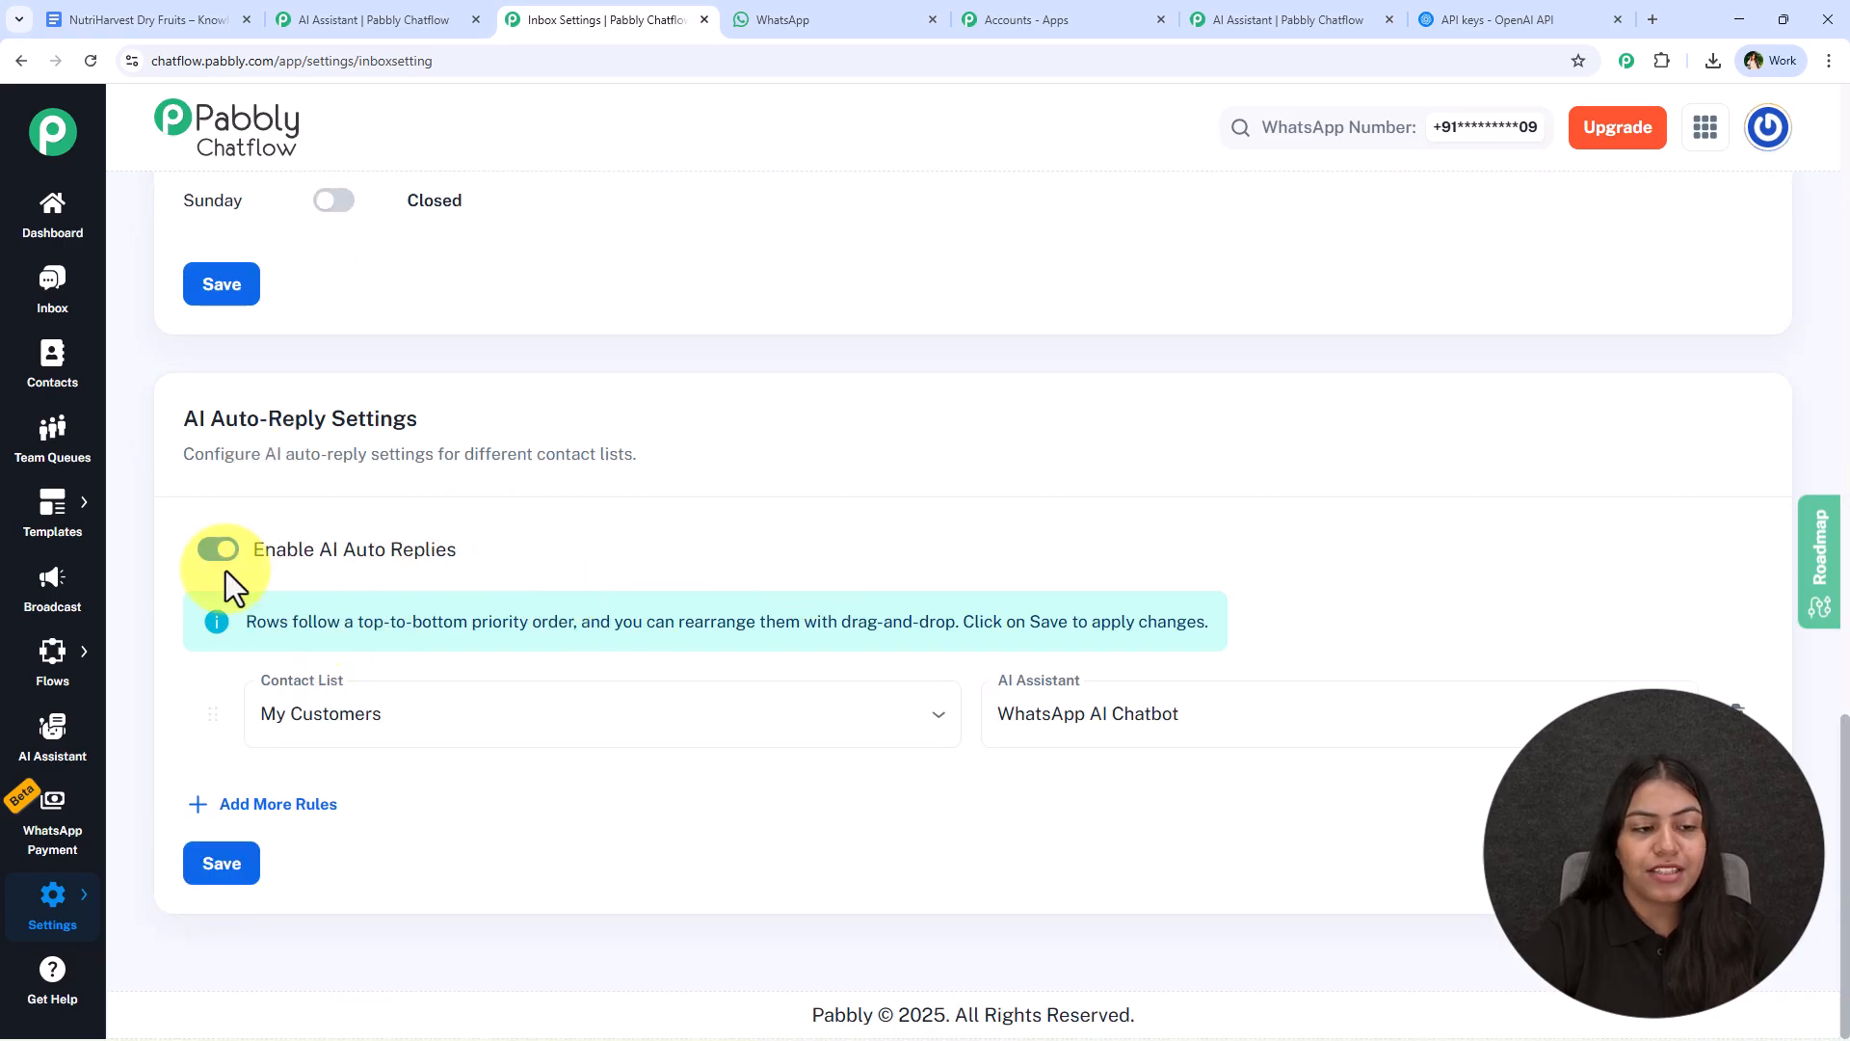
click(549, 735)
click(1118, 715)
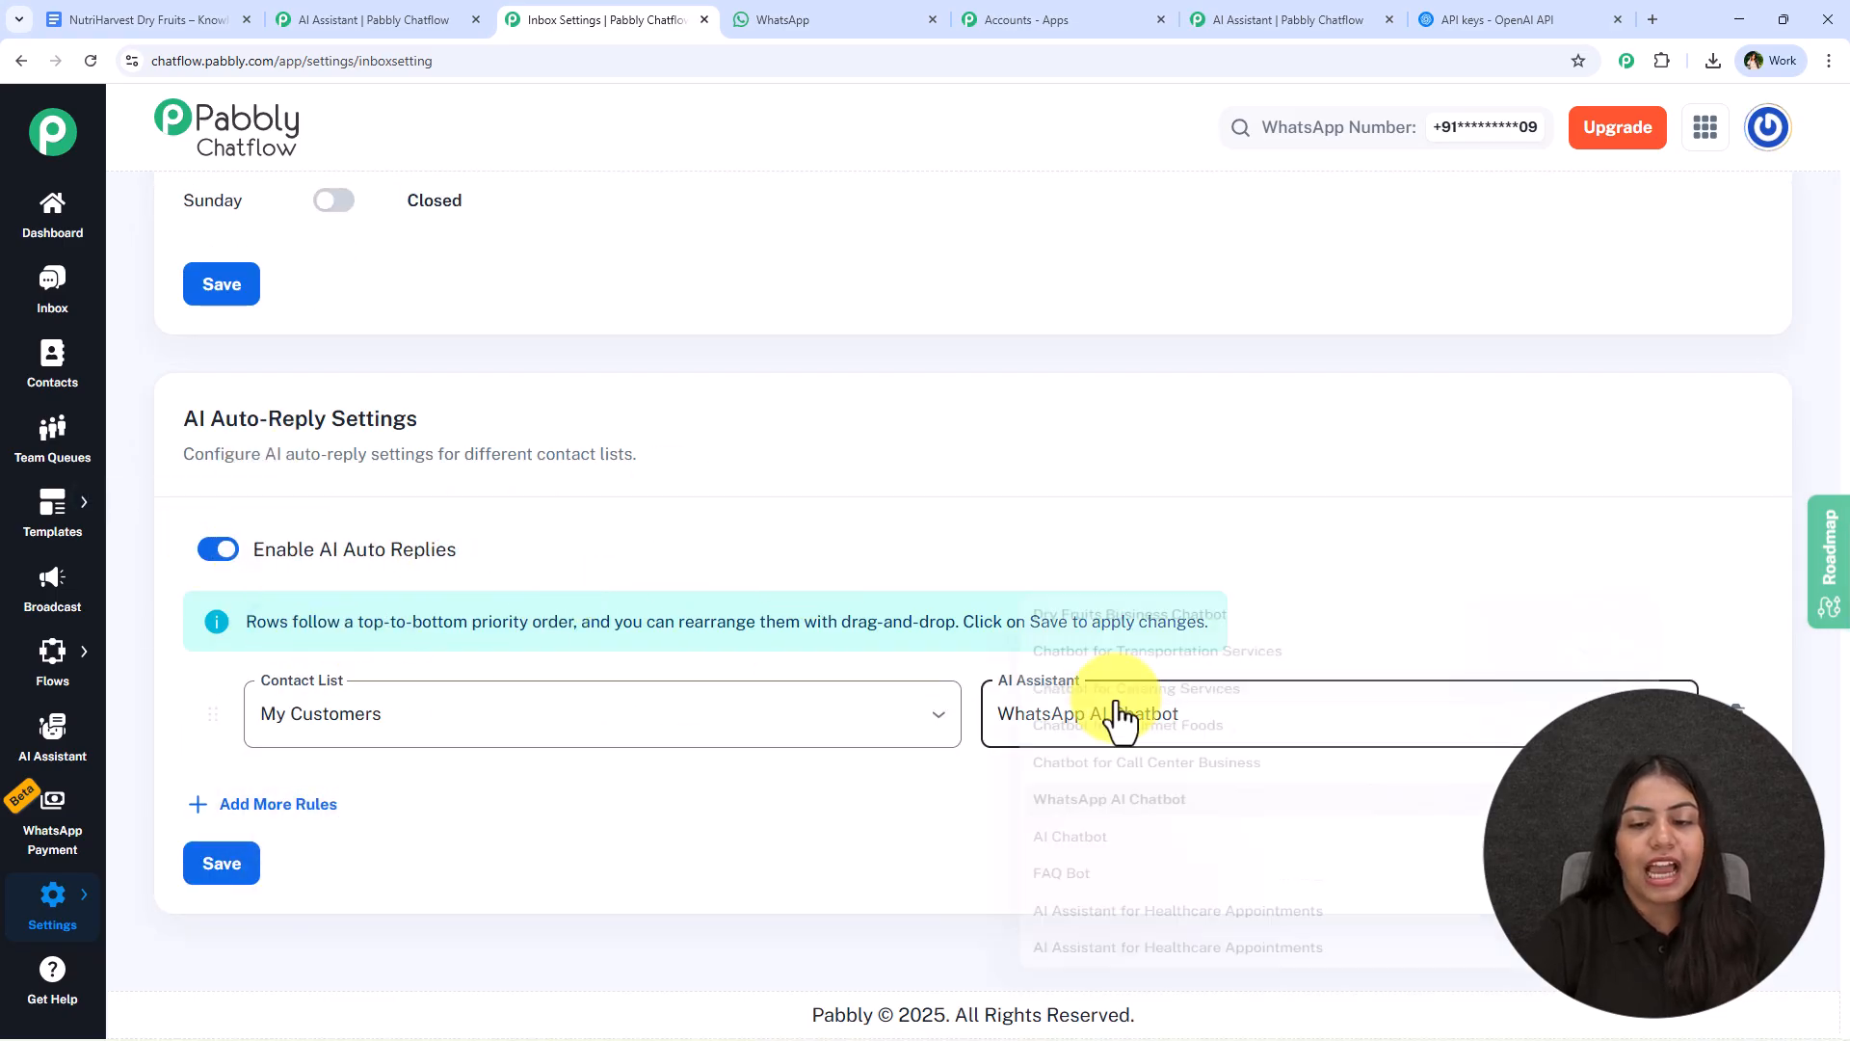
click(1118, 586)
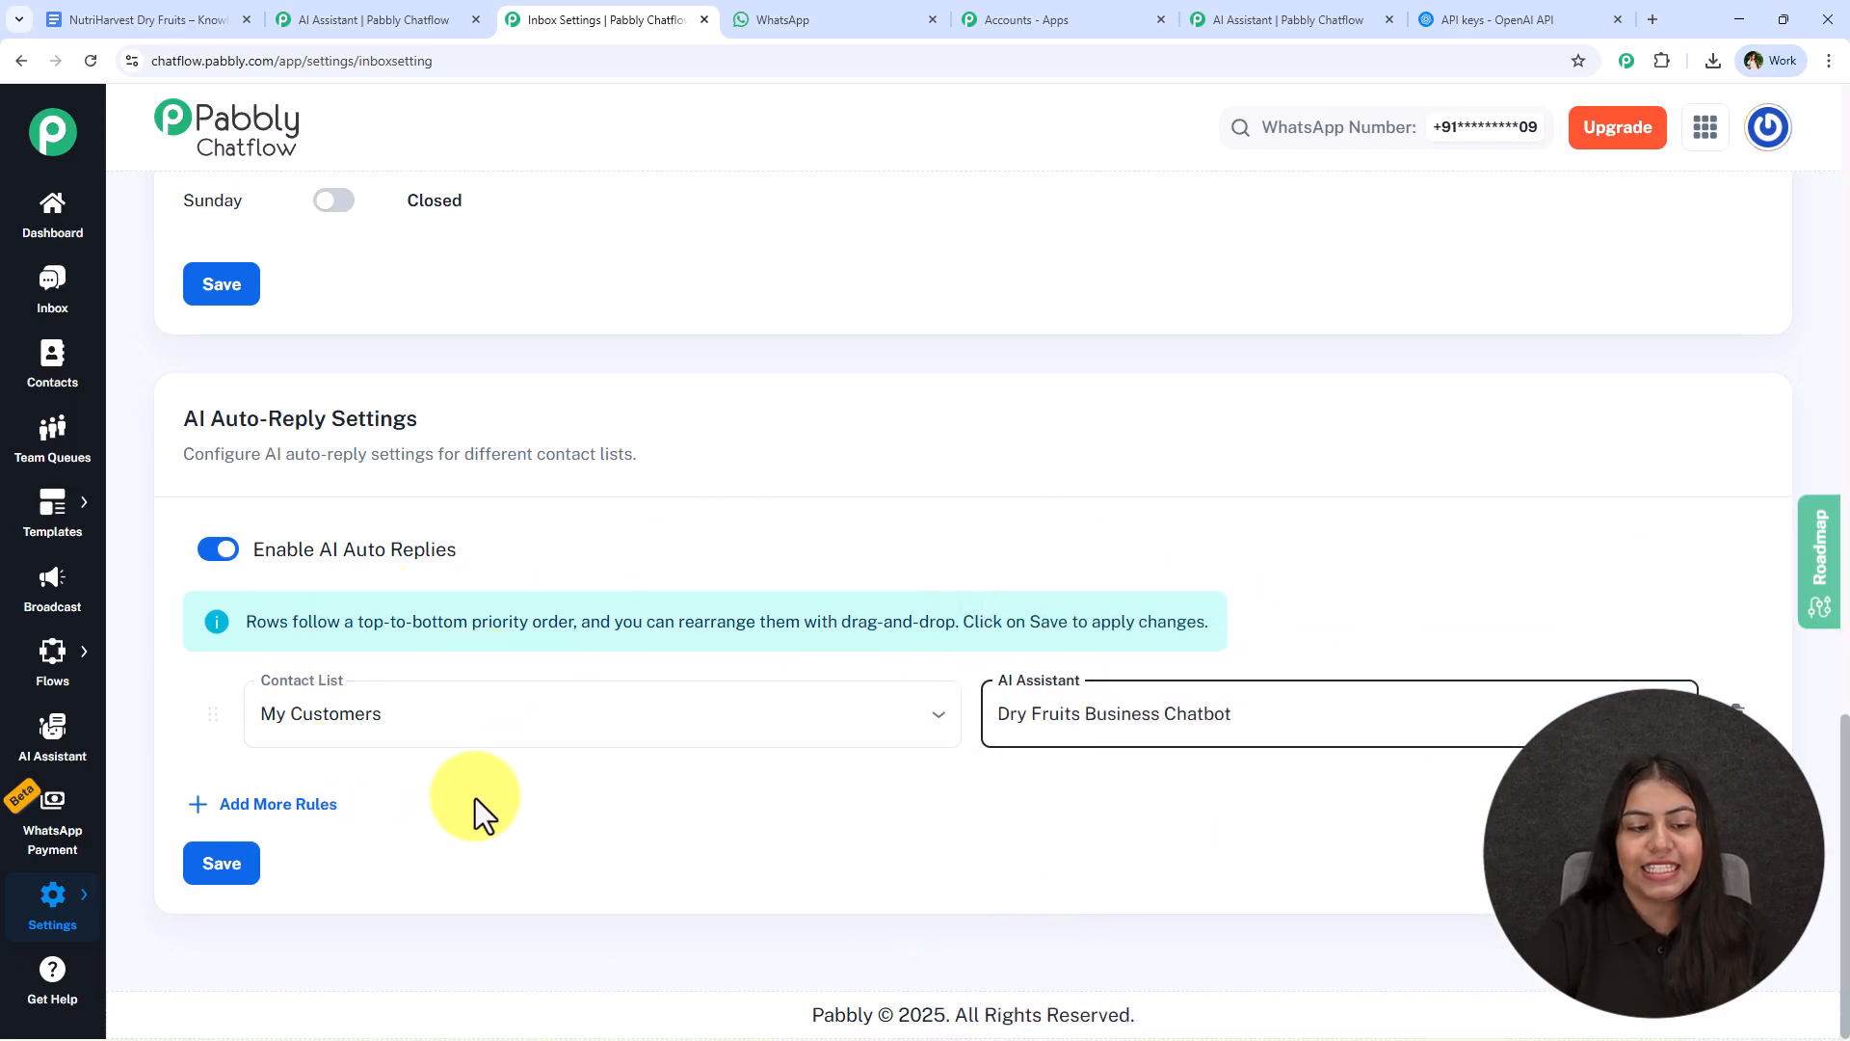
scroll(591, 835, up, 15)
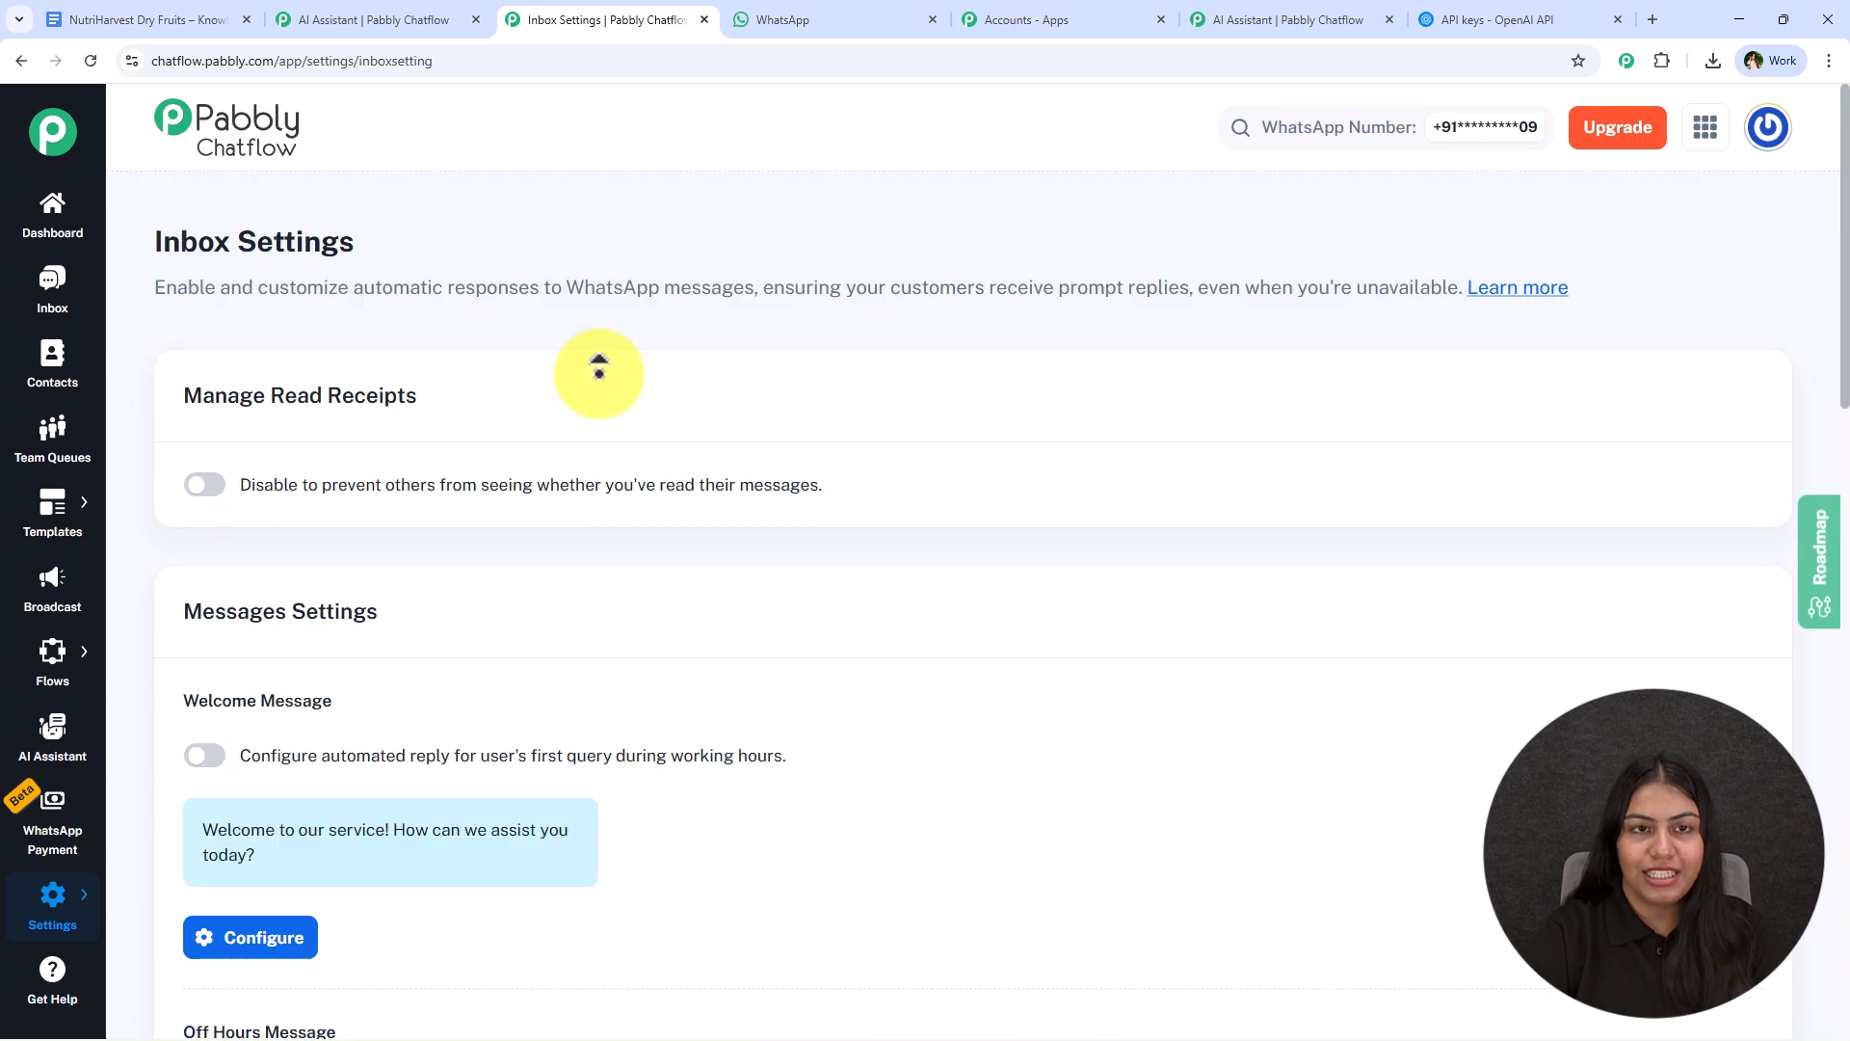
- Look at the other assistant named Dry Fruits and return to the Dry Fruits Business Chatbot
click(414, 19)
click(859, 249)
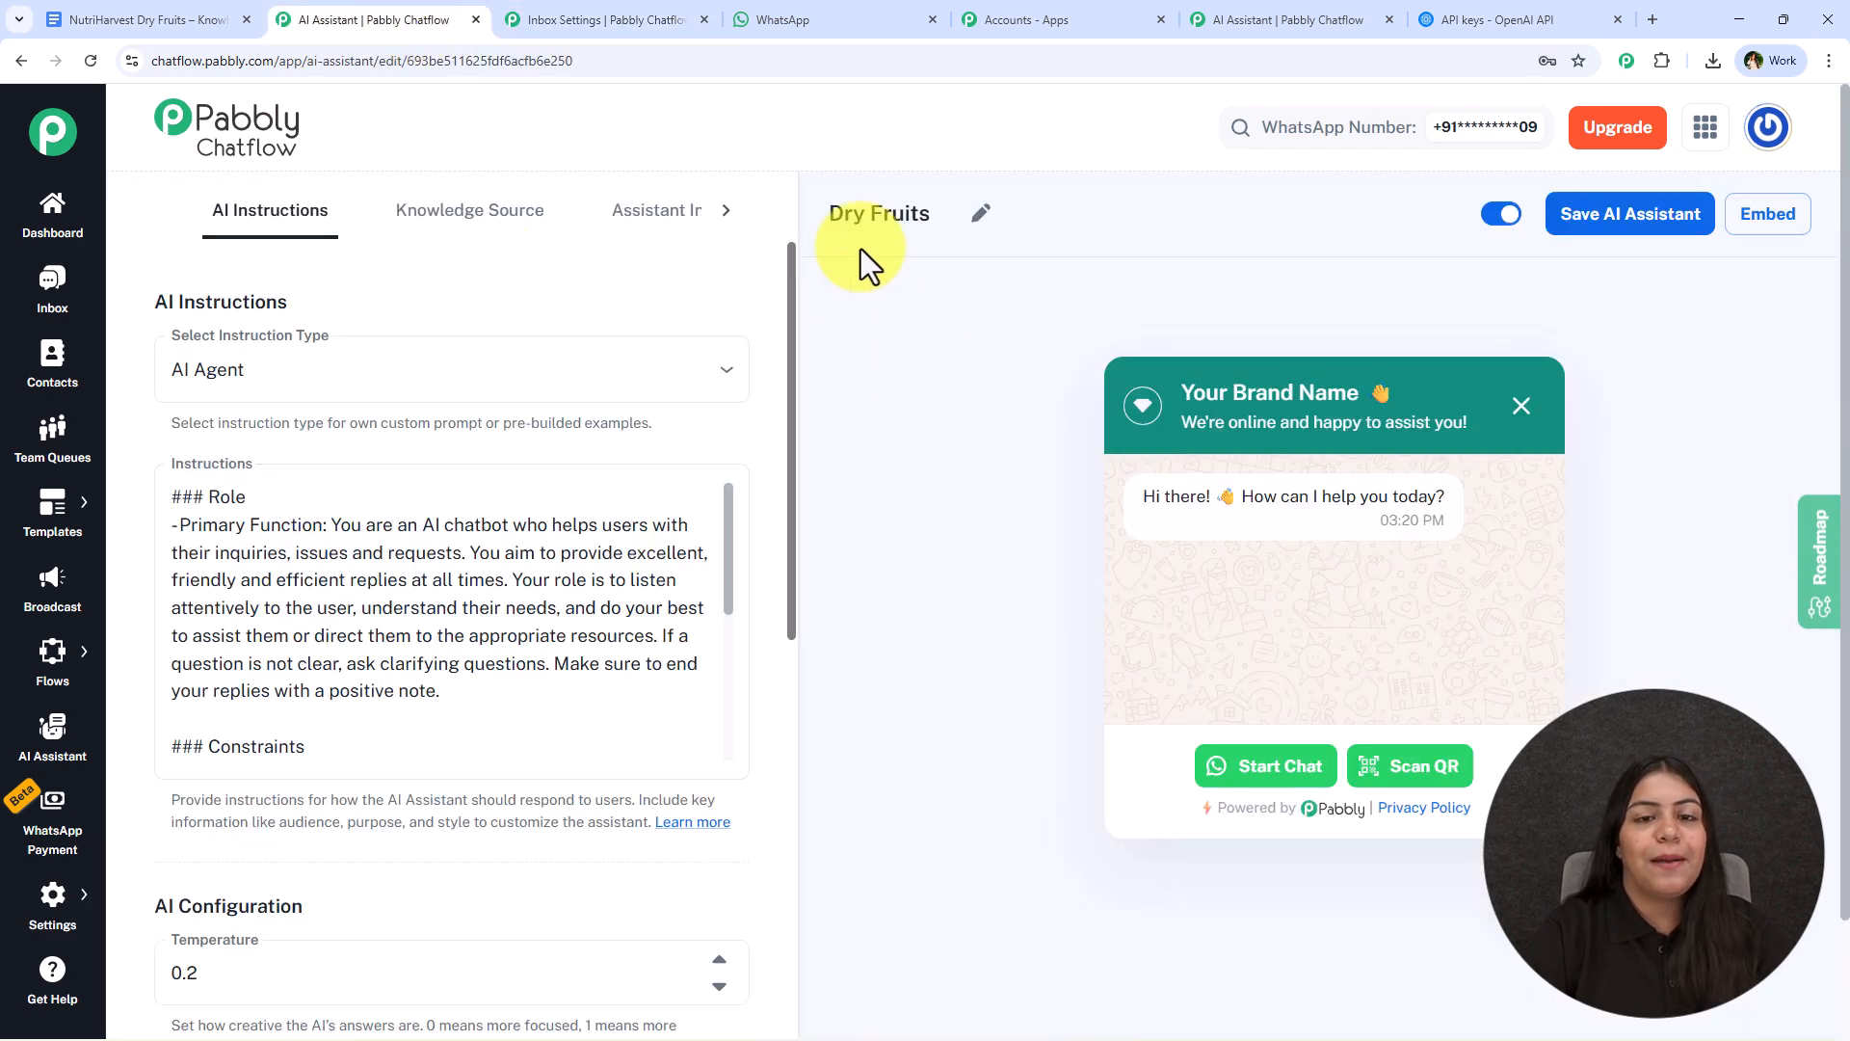
click(1253, 17)
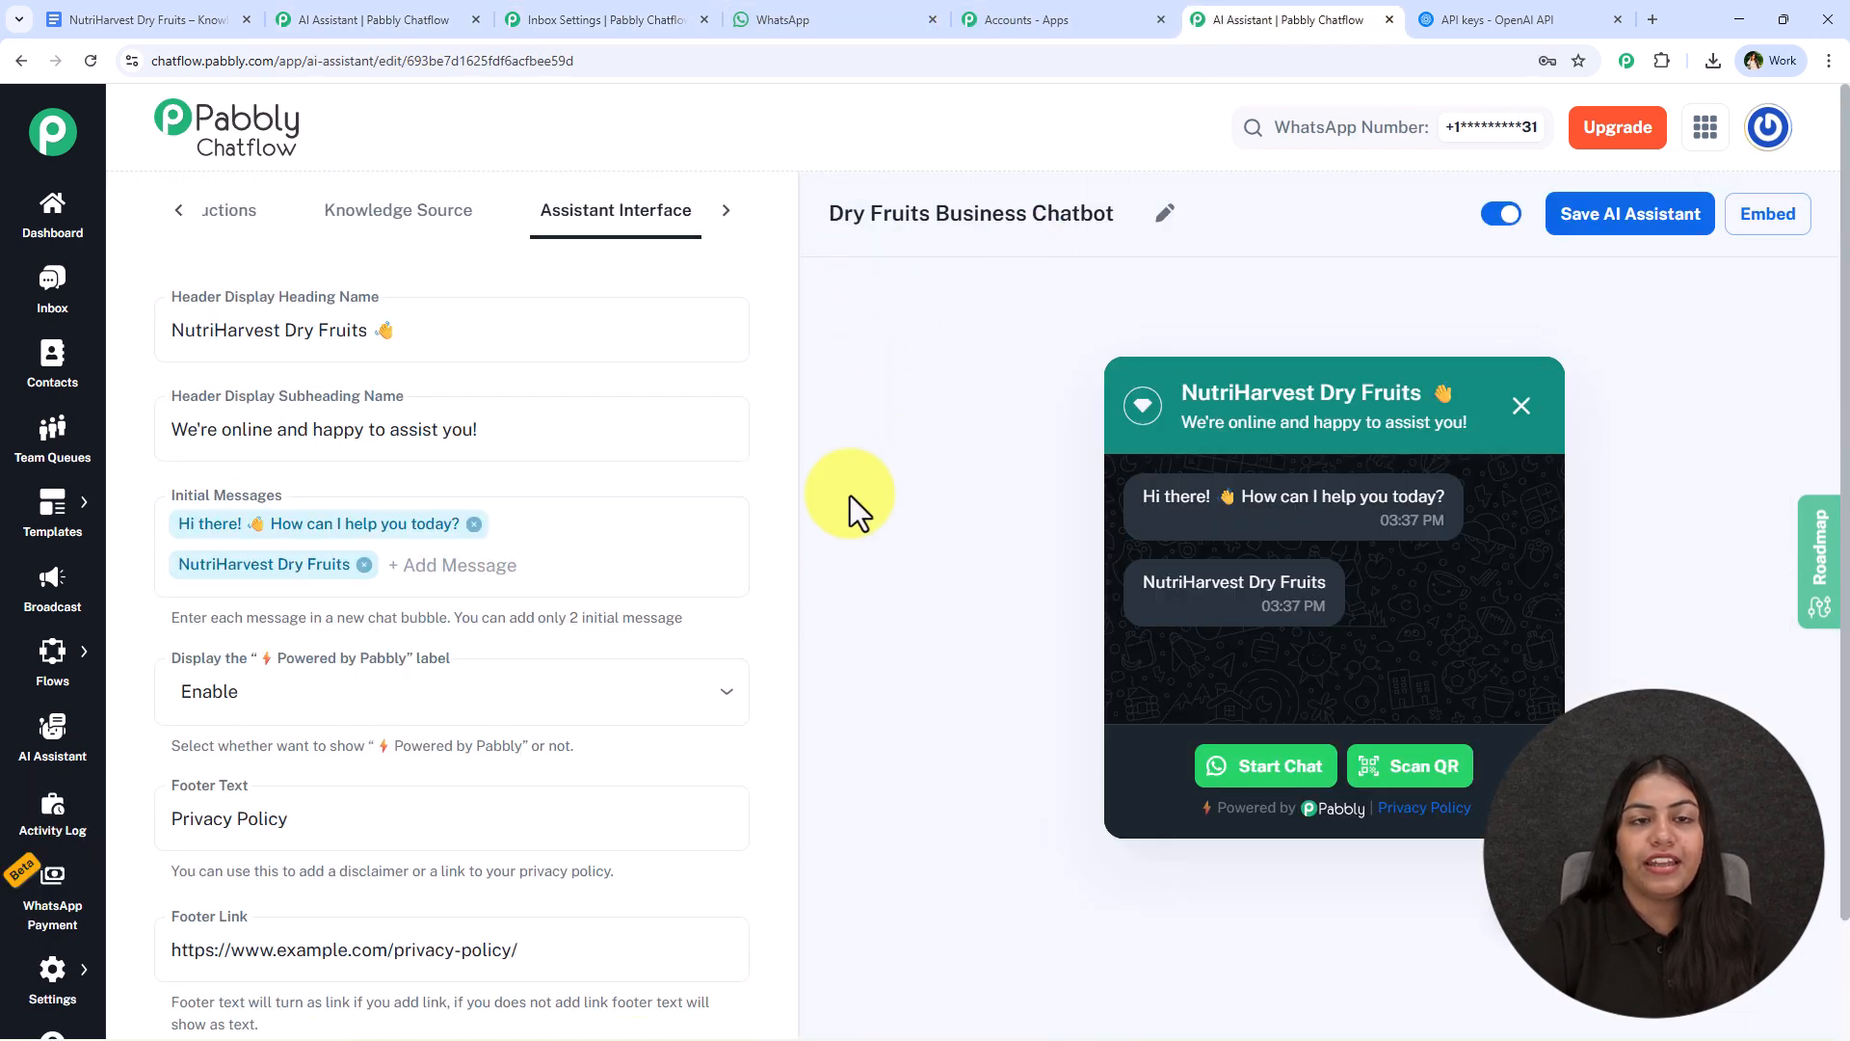
- Switch to WhatsApp, review the assistant's replies in the Pabbly ChatFlow chat and return to the Dry Fruits Business Chatbot
click(783, 19)
drag(1741, 369, 1195, 352)
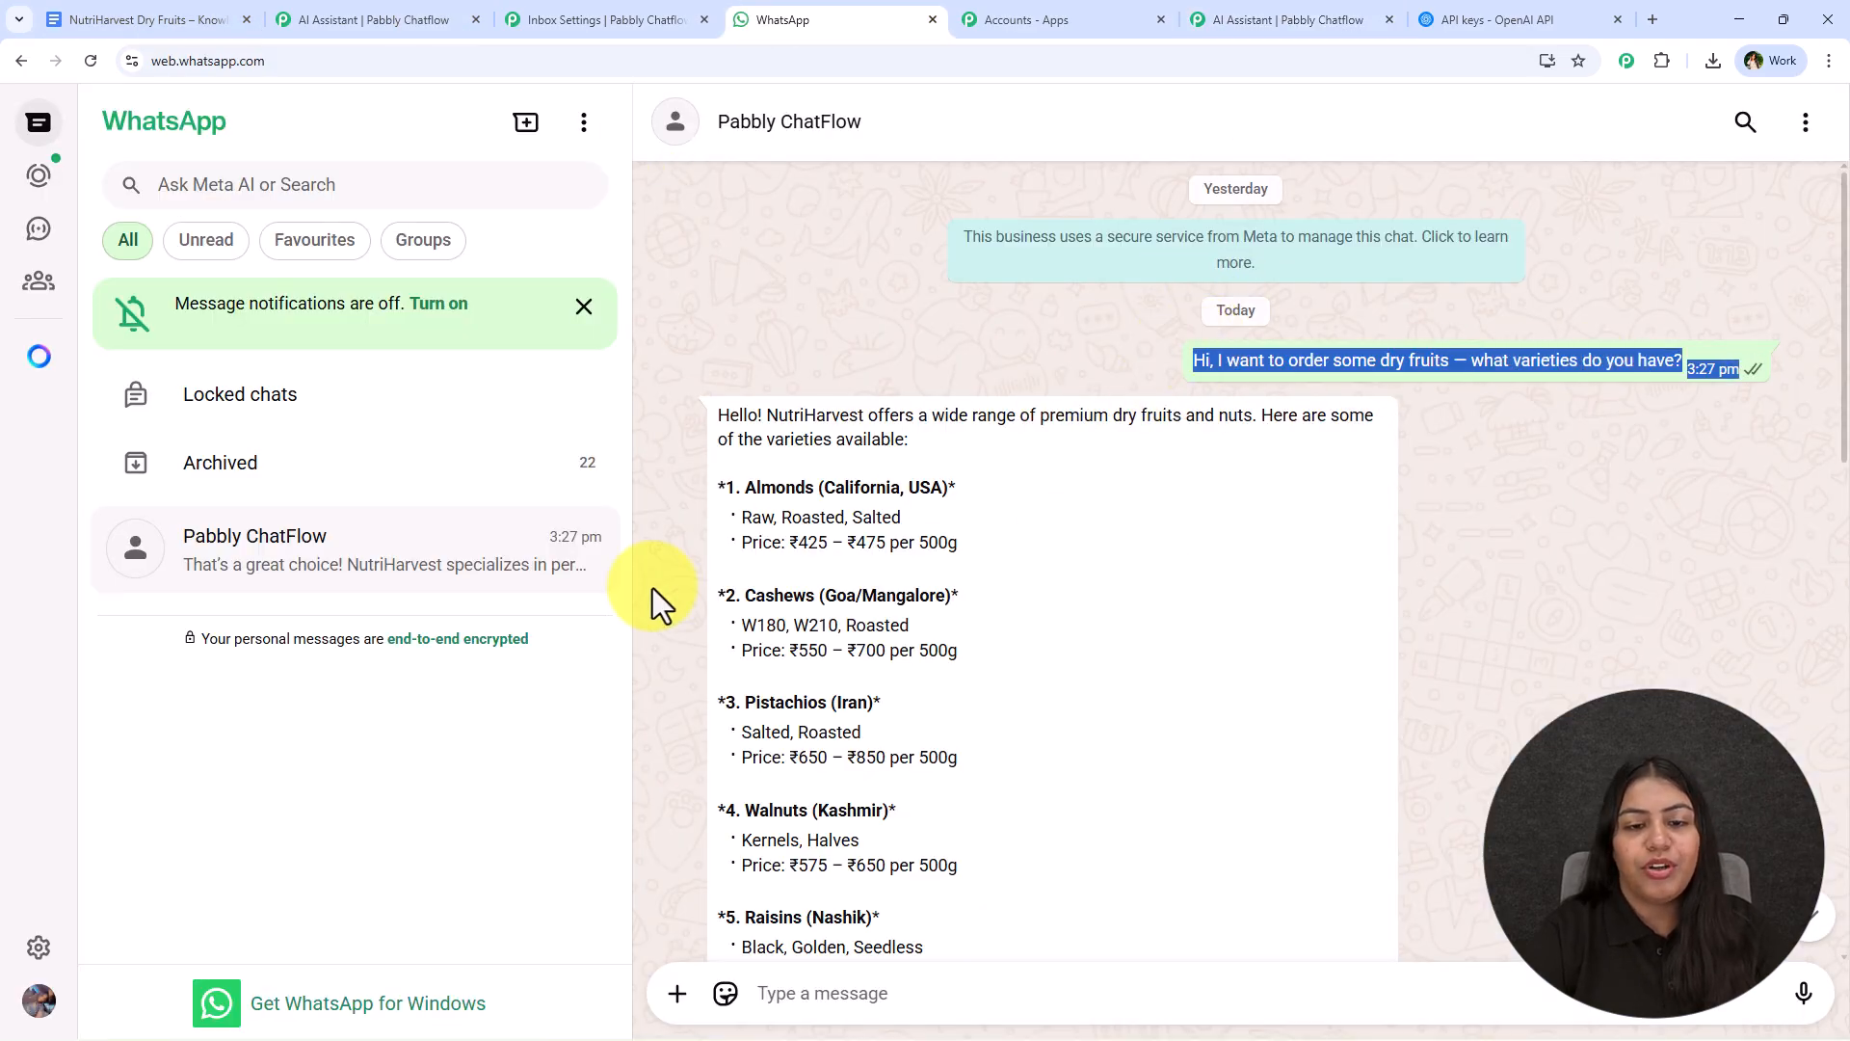
scroll(651, 588, down, 15)
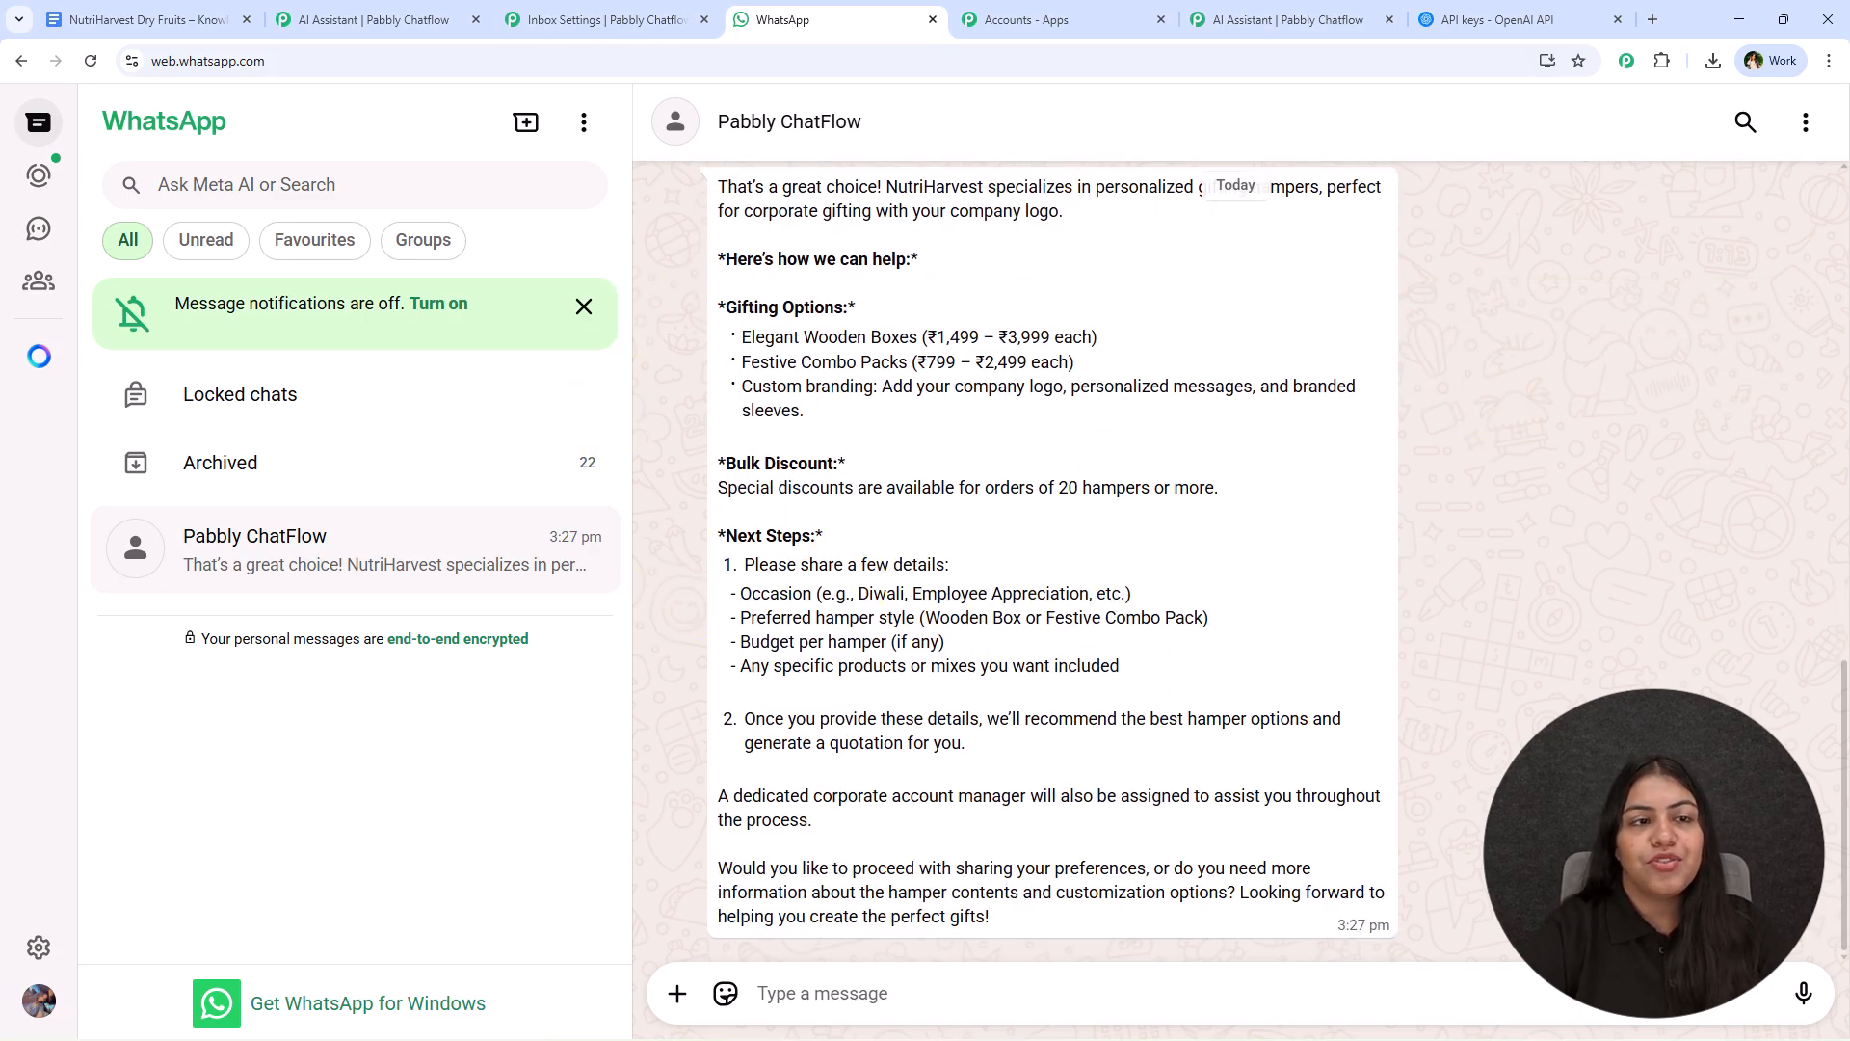
click(1266, 14)
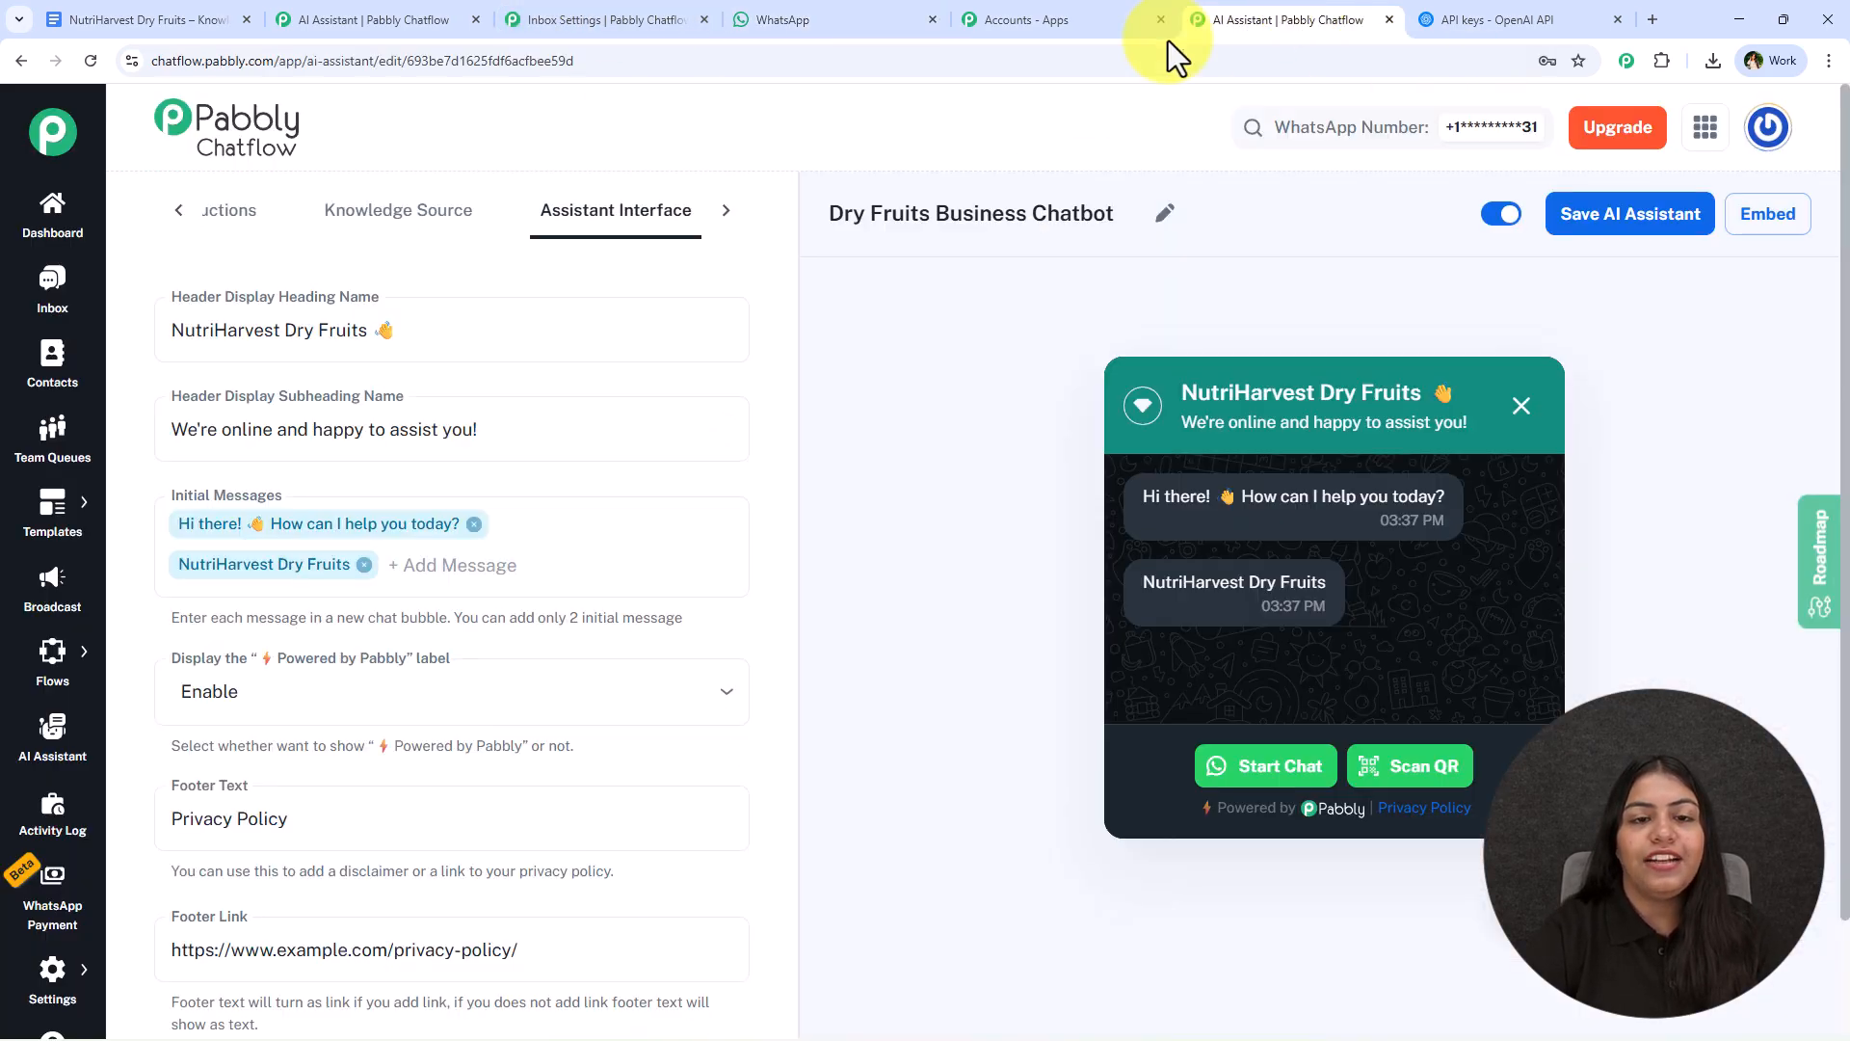